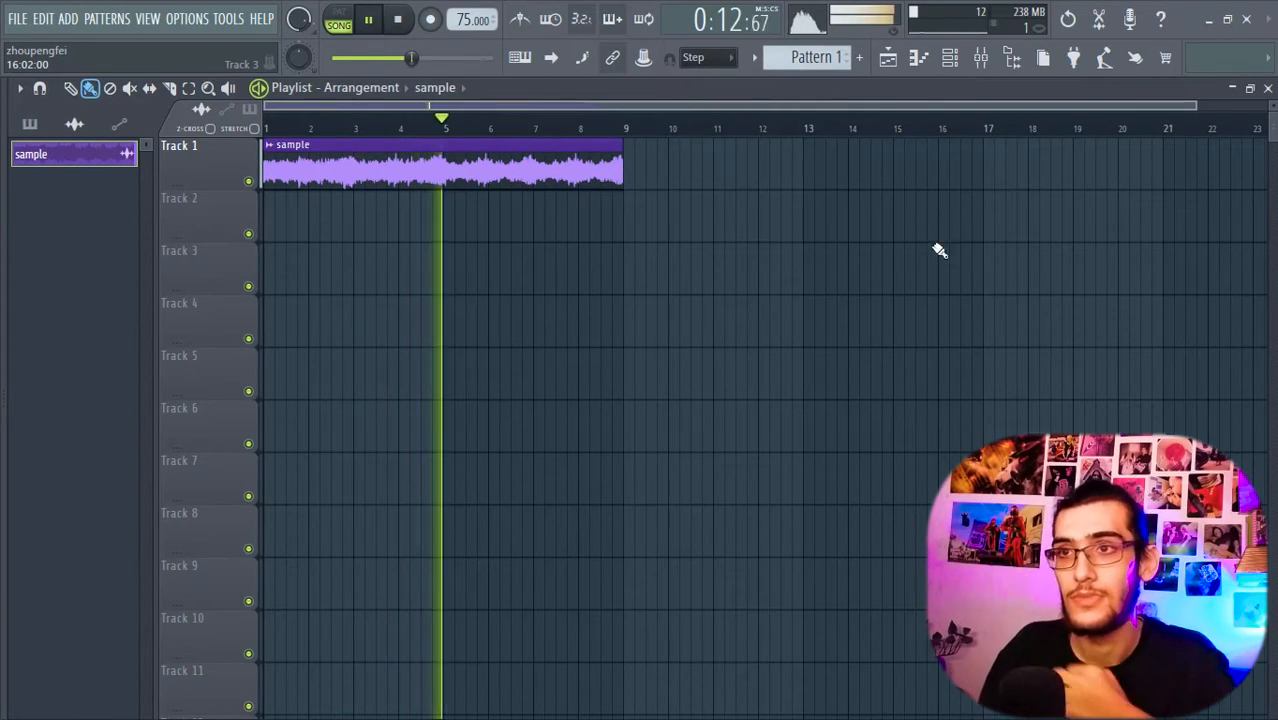
# Step: Place a Pattern 1 clip on Track 2 spanning bars 1 to 9, beneath the sample
pyautogui.click(818, 57)
pyautogui.moveTo(291, 222); pyautogui.dragTo(157, 222)
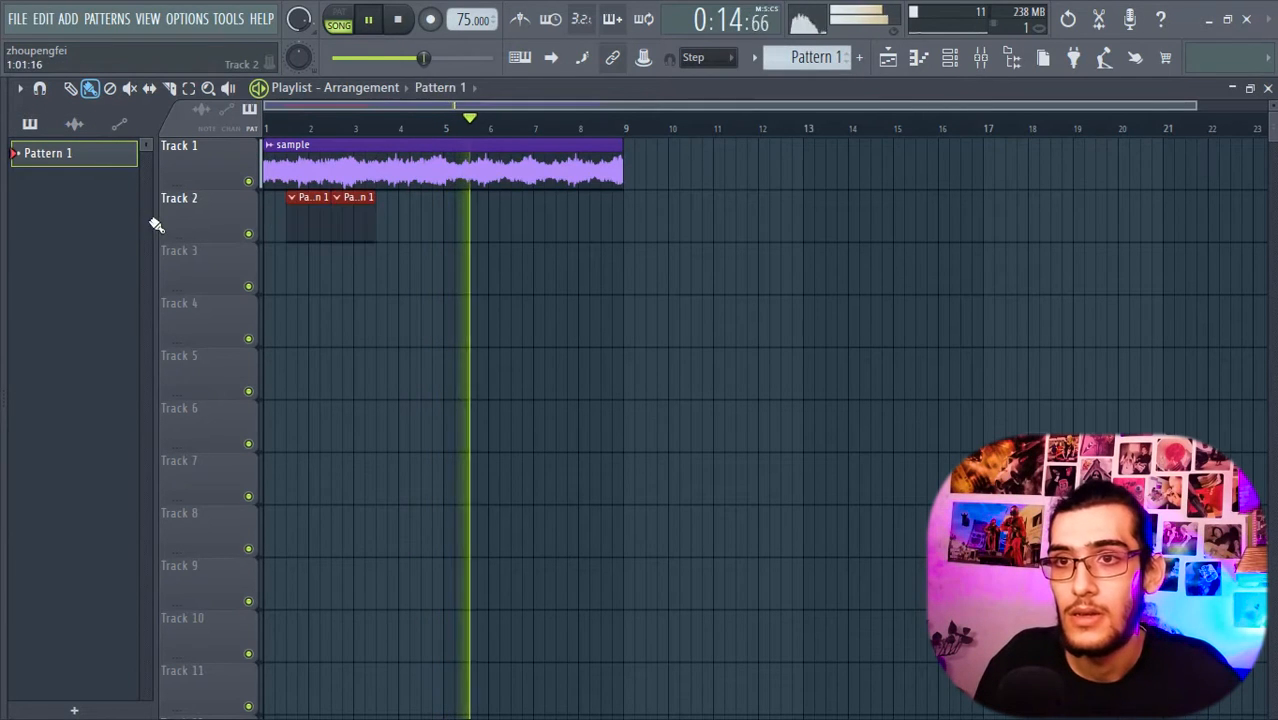
pyautogui.rightClick(363, 212)
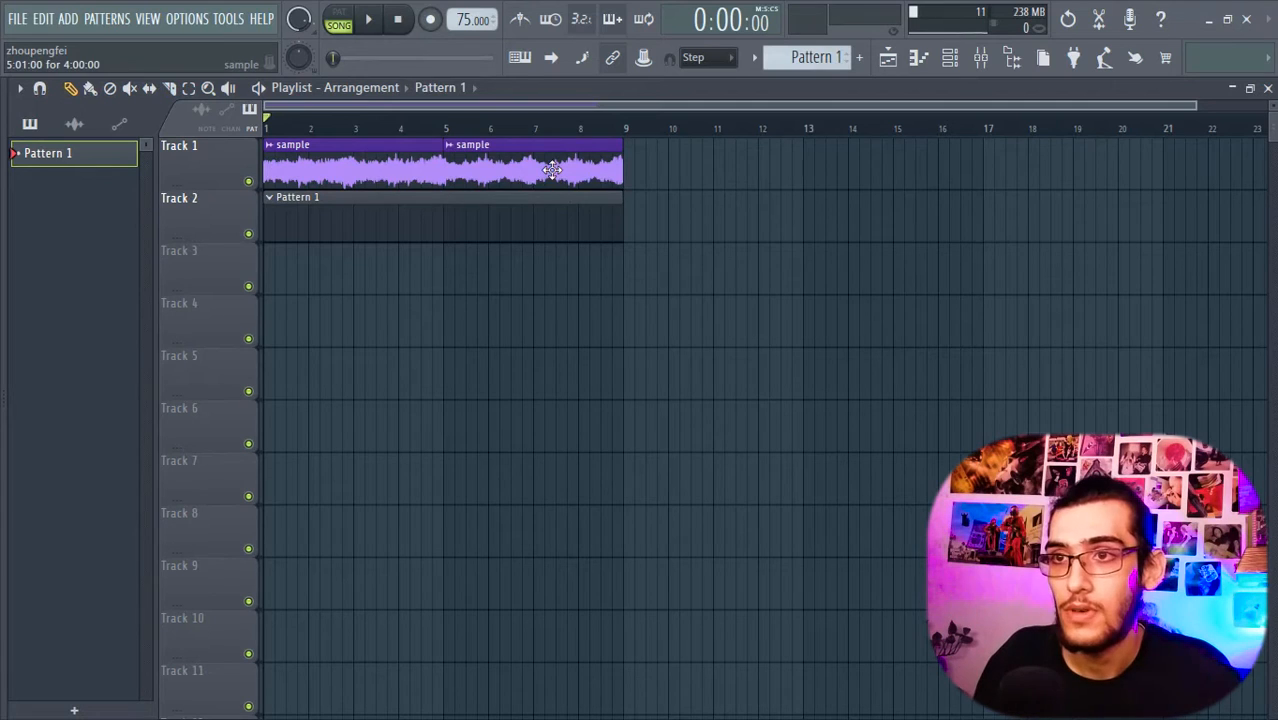
# Step: Move the sample's second half to bar 1 of Track 3 and shift the remaining sample and Pattern 1 clips to bar 9
pyautogui.moveTo(552, 170); pyautogui.dragTo(262, 262)
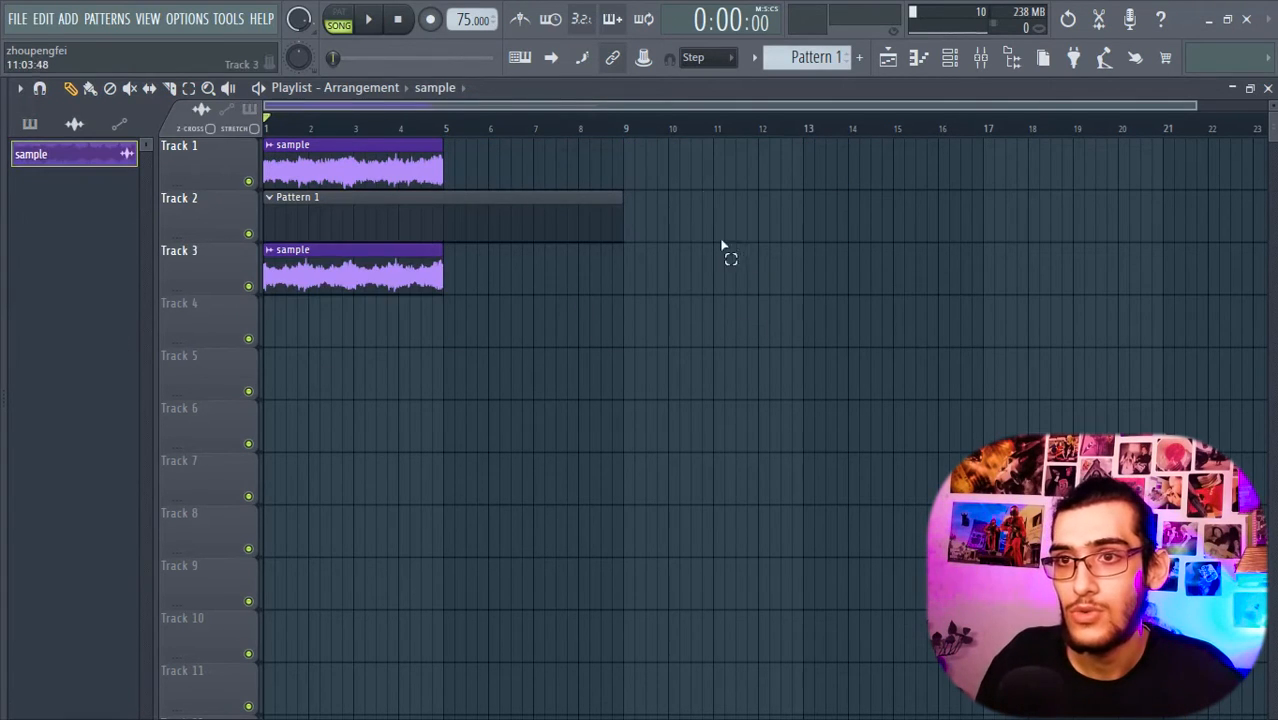
pyautogui.moveTo(730, 254); pyautogui.dragTo(266, 140)
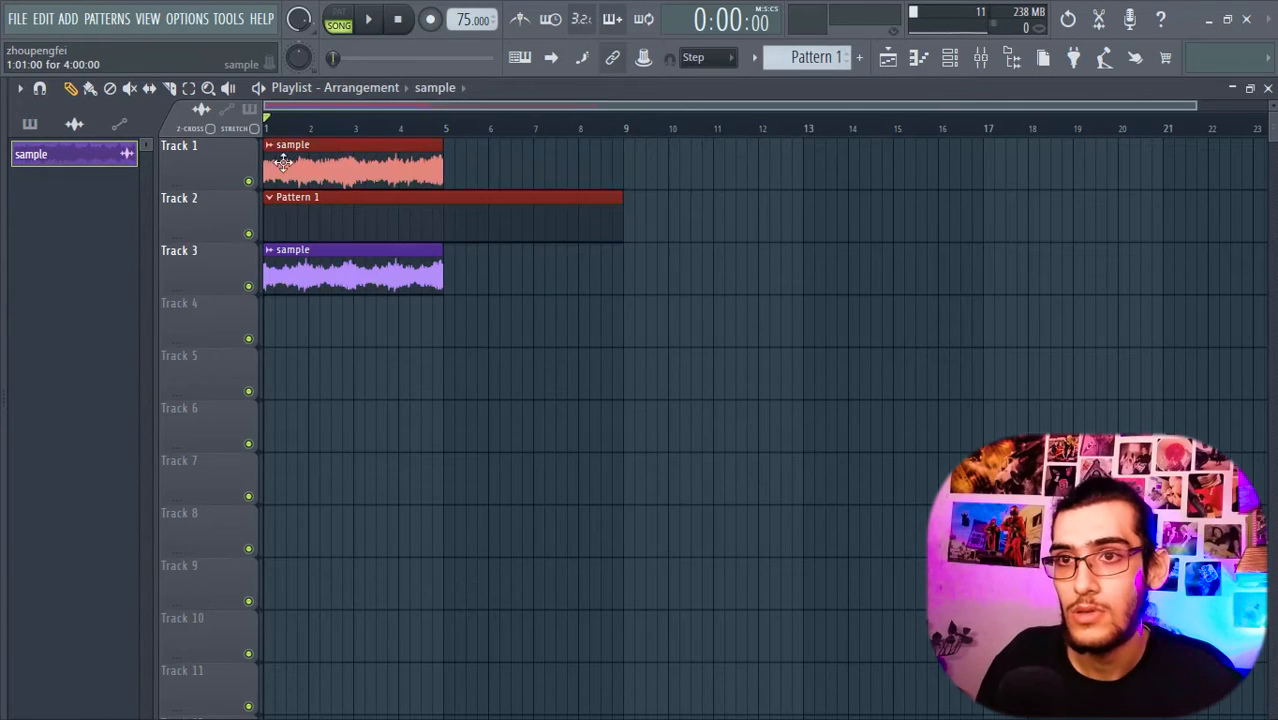
pyautogui.moveTo(371, 160); pyautogui.dragTo(727, 162)
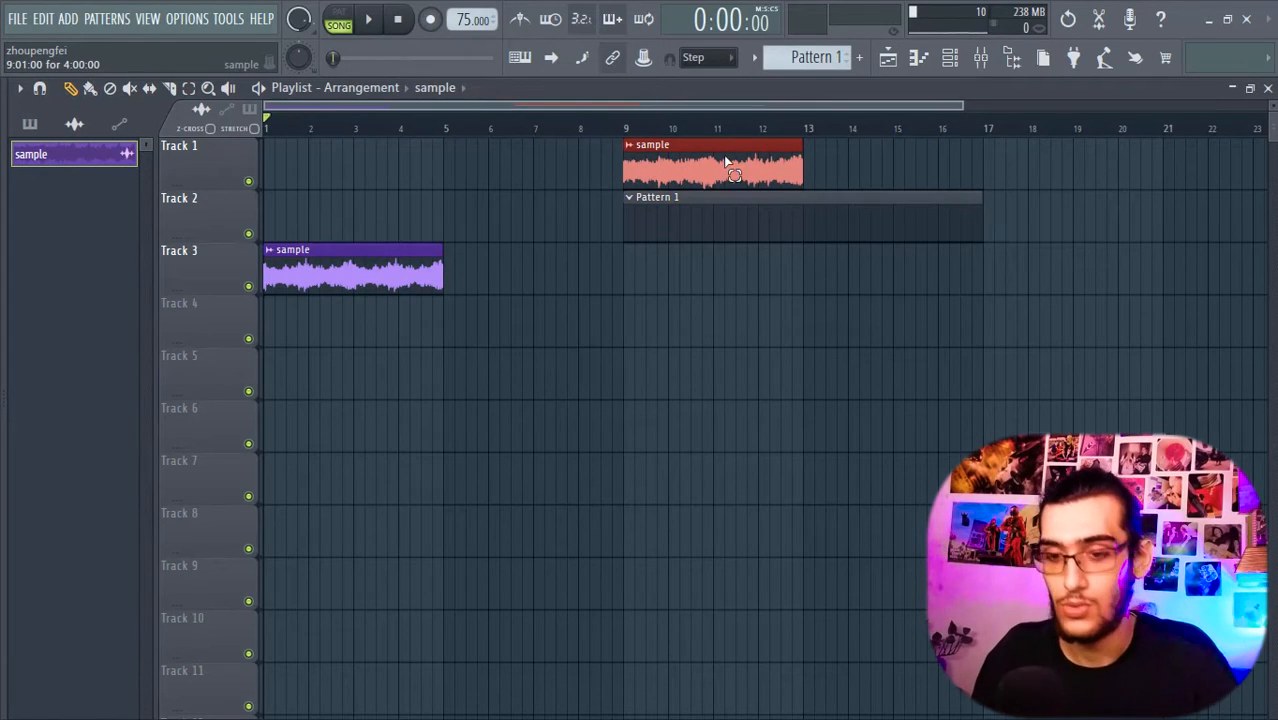
# Step: Duplicate the Track 1 sample clip to bar 13 and select the time range from bar 9 to bar 17
pyautogui.hotkey('ctrl', 'b')
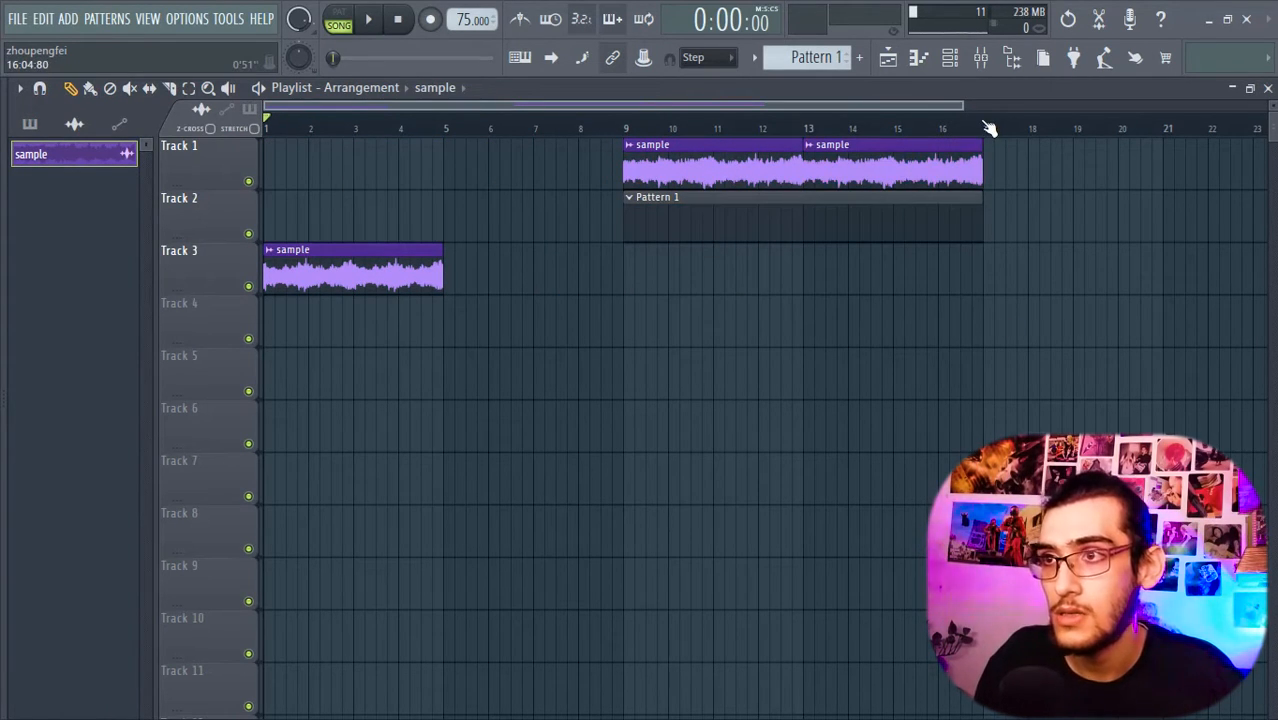
pyautogui.moveTo(988, 128); pyautogui.dragTo(624, 122)
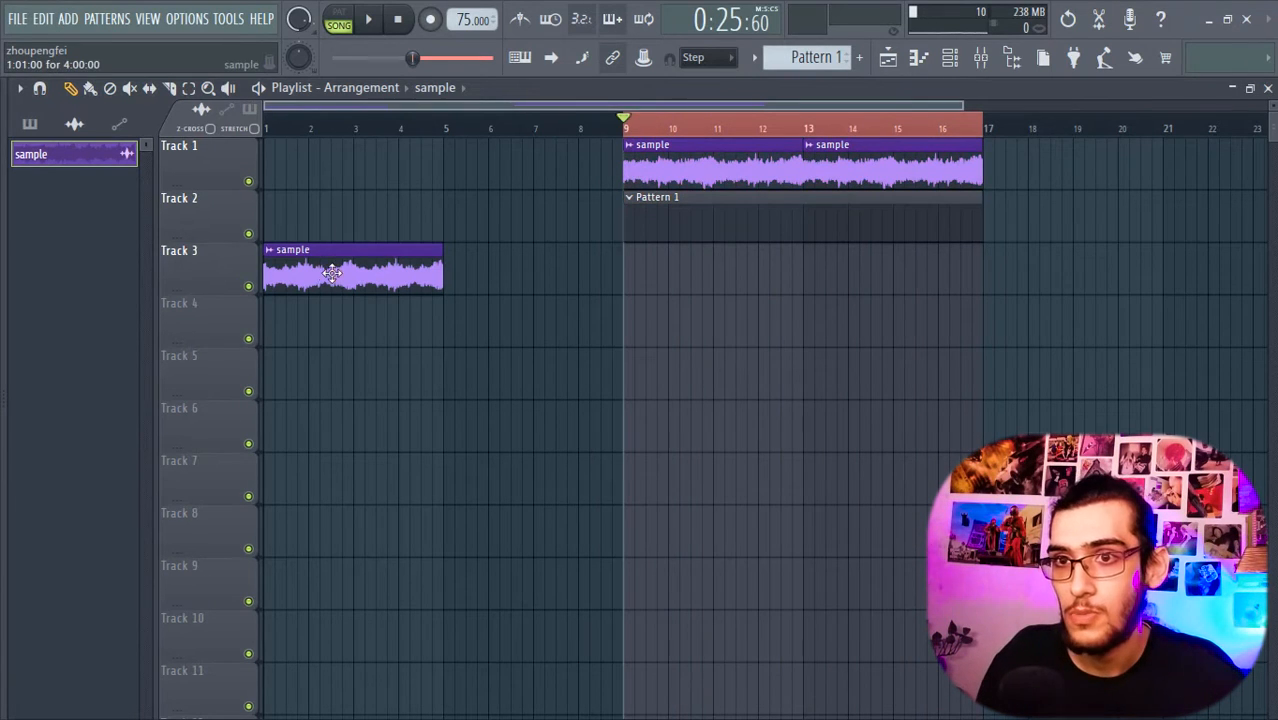
# Step: Move the Track 3 sample to bar 1 of Track 1 and duplicate it to bar 5
pyautogui.moveTo(331, 273); pyautogui.dragTo(331, 168)
pyautogui.click(318, 145)
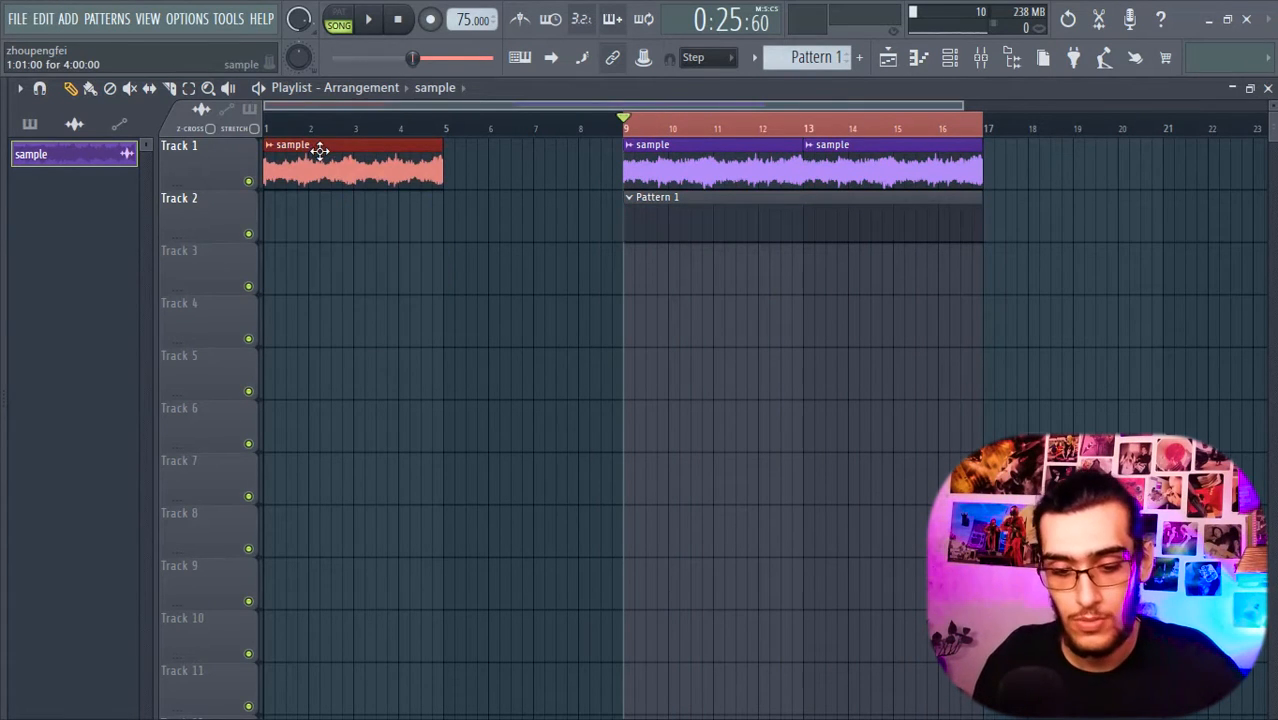
pyautogui.hotkey('ctrl', 'b')
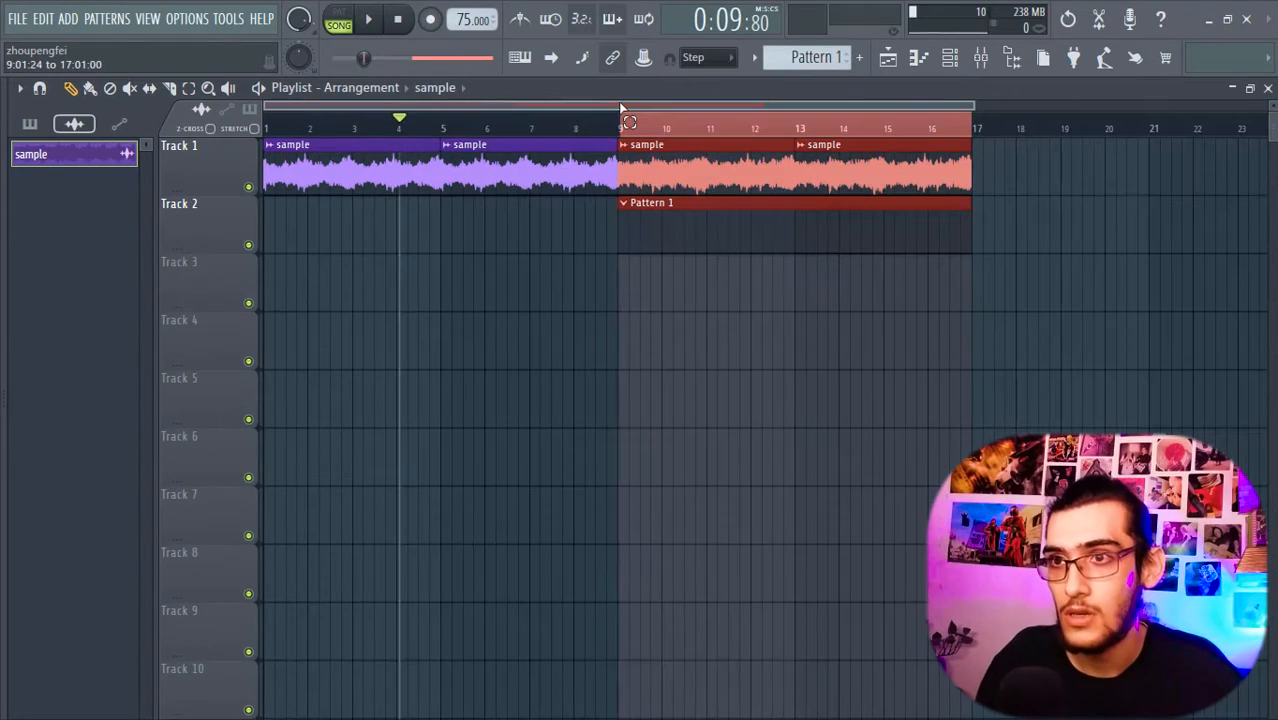
# Step: Deselect the clips and play back the section starting at bar 9
pyautogui.click(622, 118)
pyautogui.scroll(6, 630, 135)
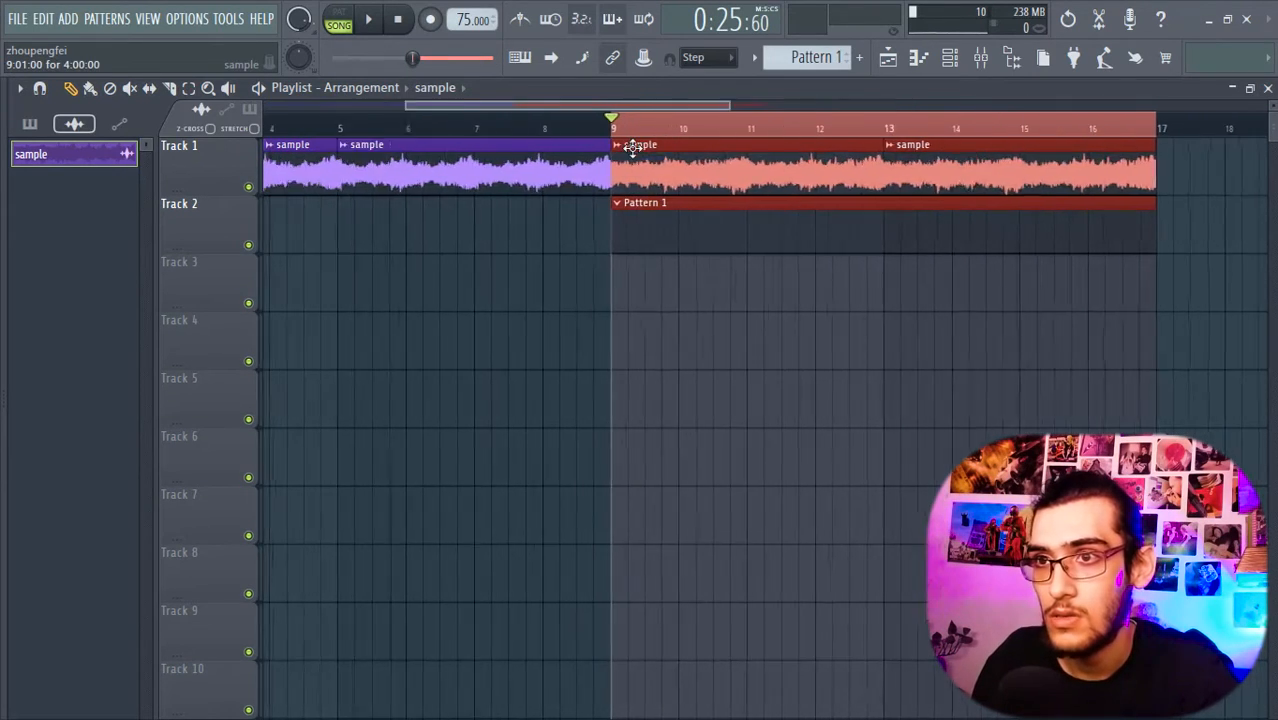
pyautogui.moveTo(624, 146); pyautogui.dragTo(1199, 133)
pyautogui.scroll(-1, 1088, 343)
pyautogui.keyDown('ctrl'); pyautogui.click(1087, 345); pyautogui.keyUp('ctrl')
pyautogui.scroll(-5, 1014, 341)
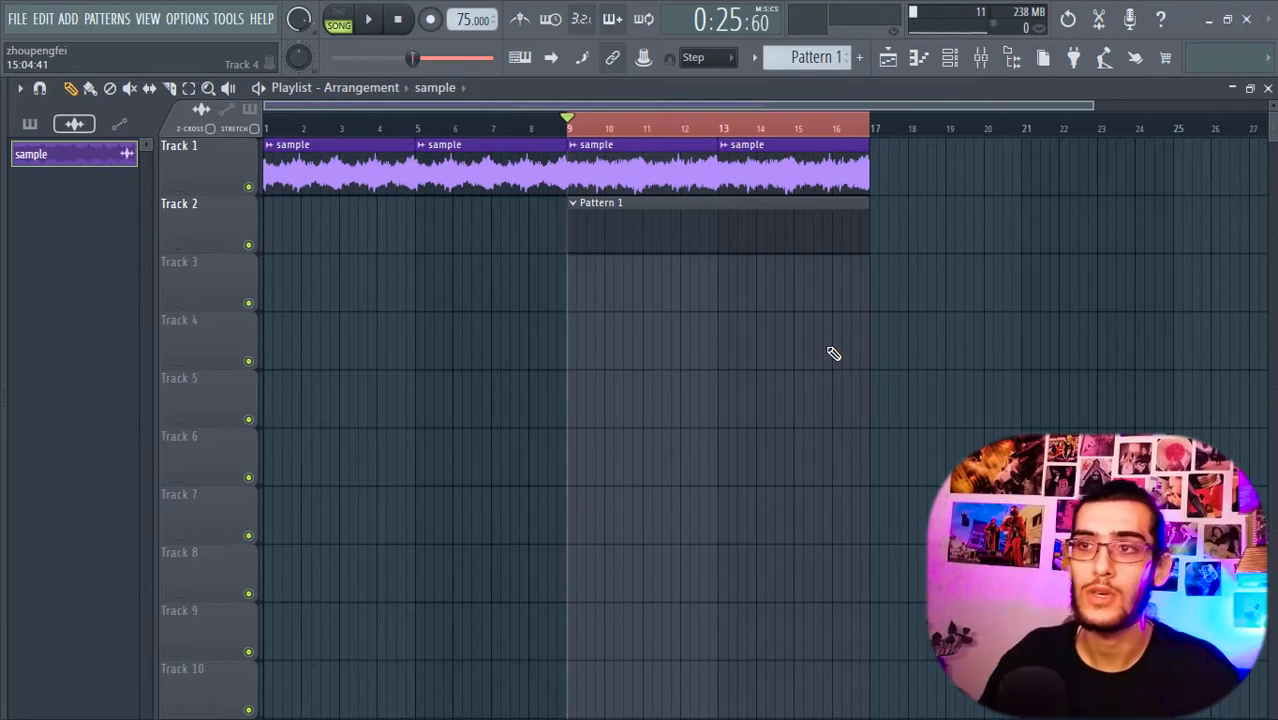
pyautogui.moveTo(1095, 103); pyautogui.dragTo(790, 114)
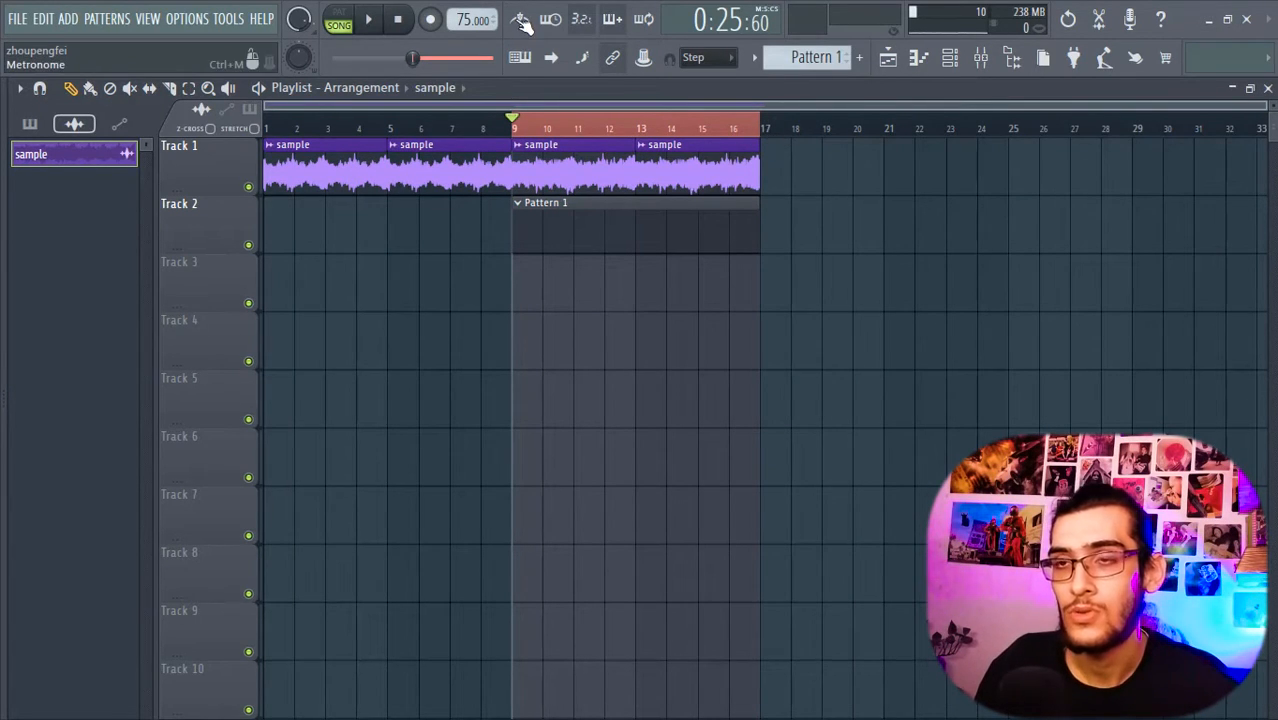
pyautogui.press('space')
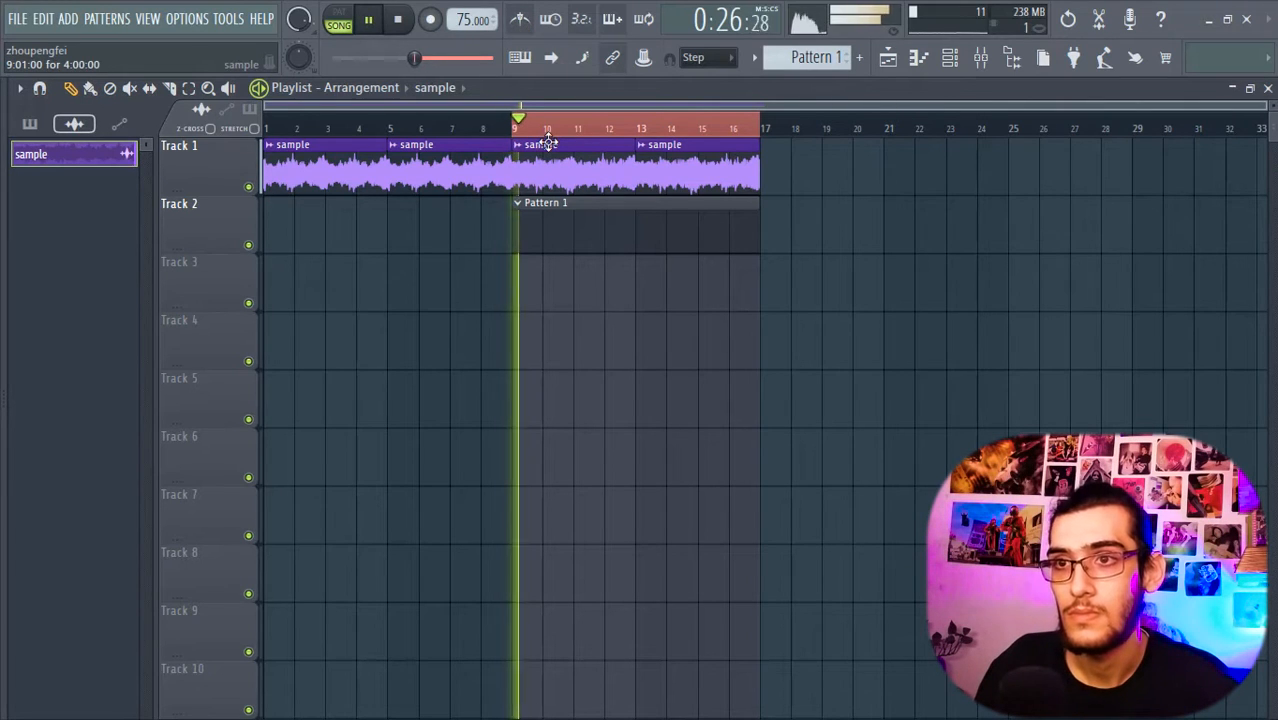
pyautogui.press('space')
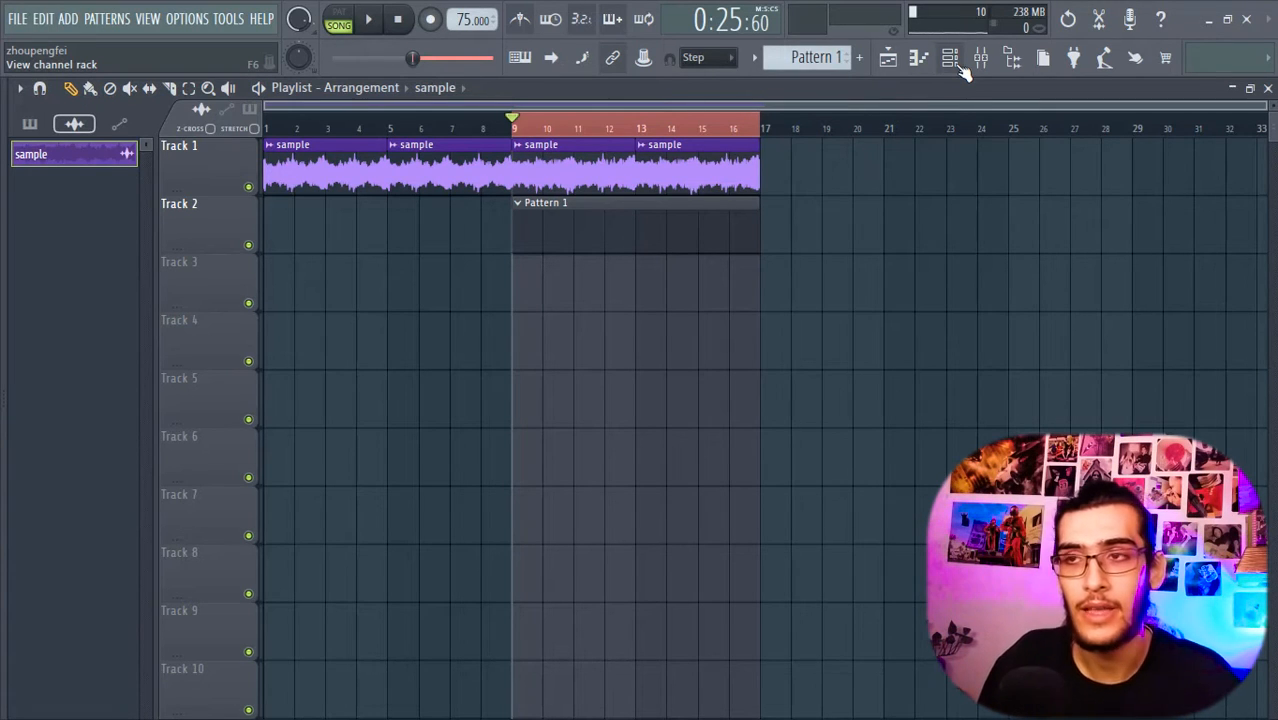
# Step: Open the channel rack and expand the Hi Hats folder of the Factory kit in the browser
pyautogui.click(951, 58)
pyautogui.moveTo(4, 192); pyautogui.dragTo(4, 277)
pyautogui.moveTo(536, 311); pyautogui.dragTo(555, 321)
pyautogui.moveTo(2, 300)
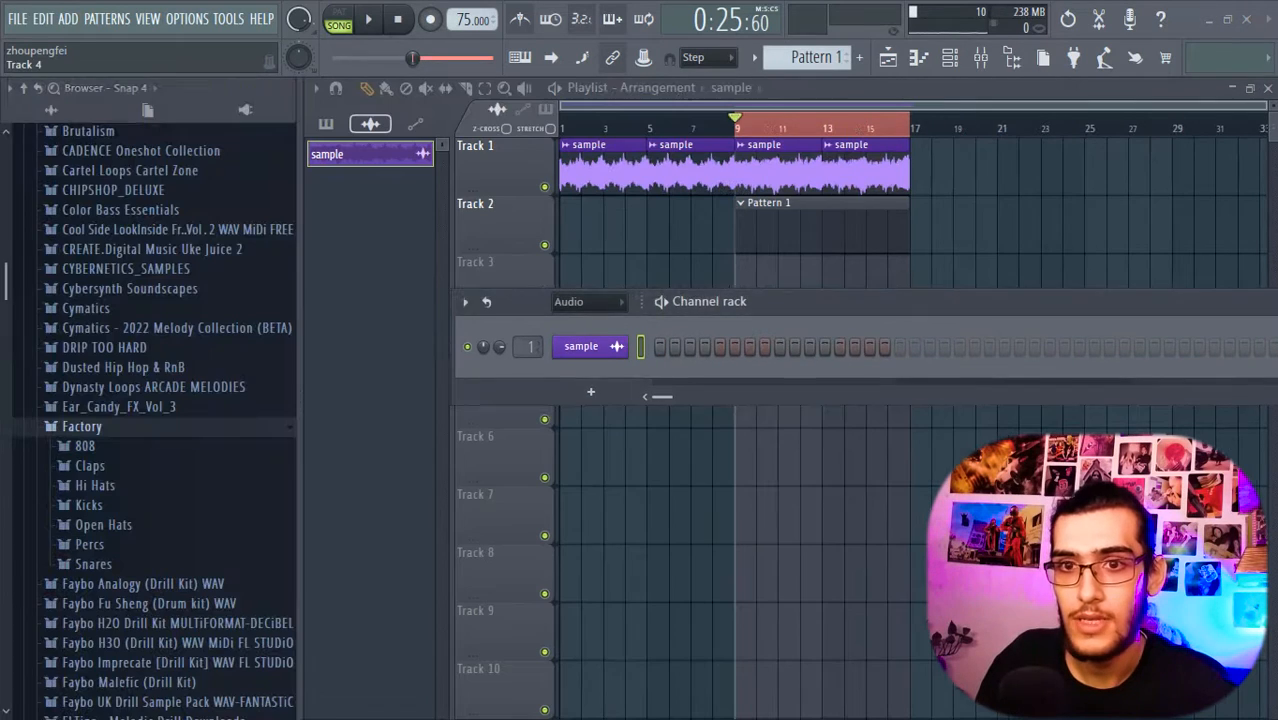
pyautogui.click(50, 420)
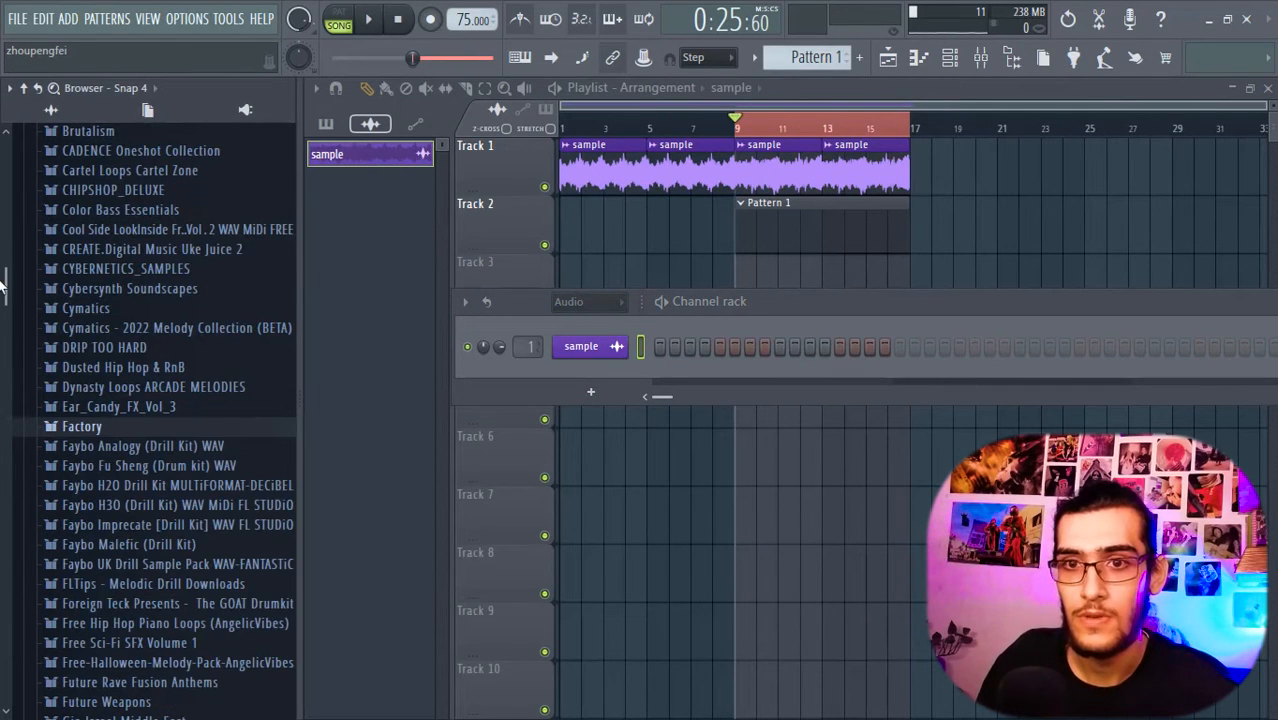
pyautogui.moveTo(3, 282); pyautogui.dragTo(5, 336)
pyautogui.click(71, 440)
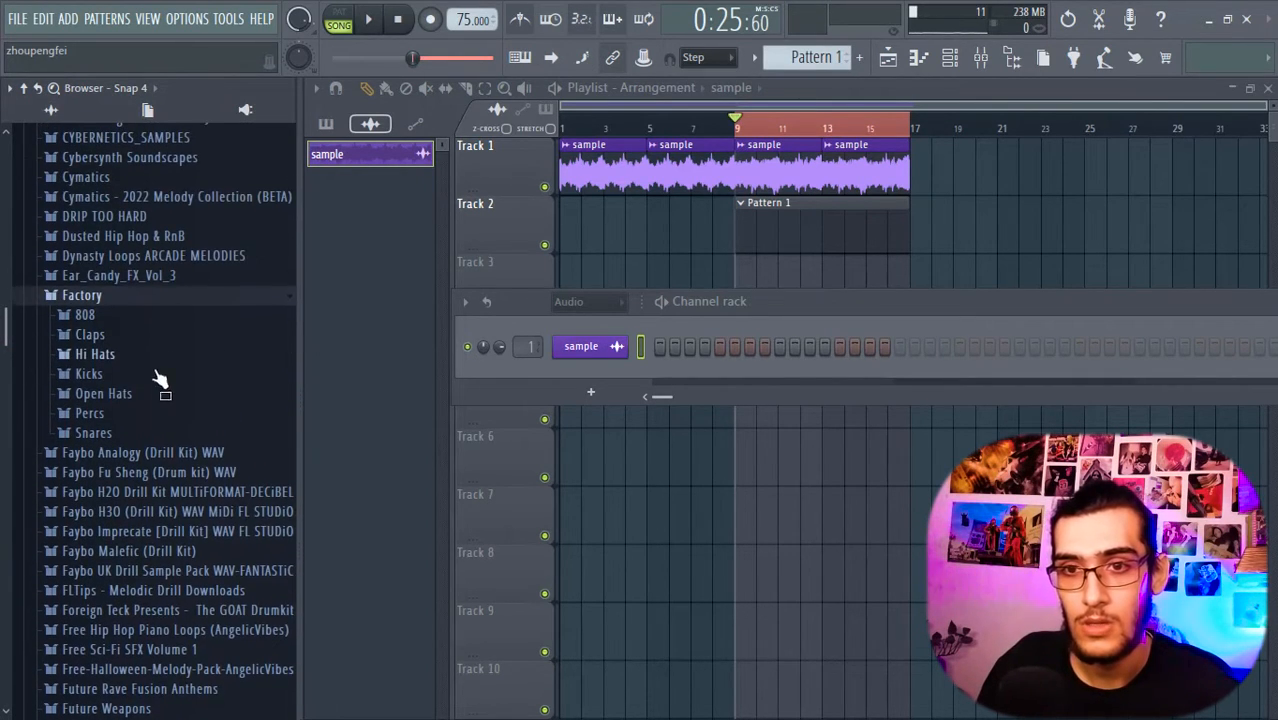
pyautogui.click(95, 355)
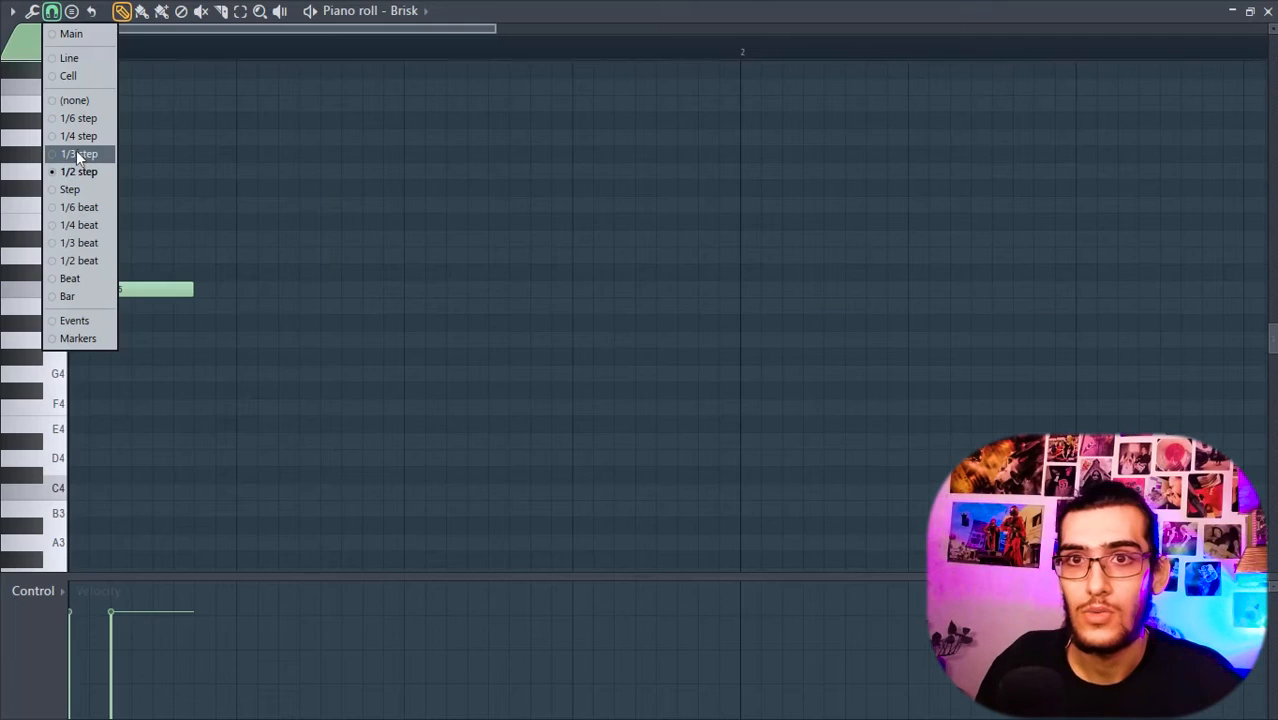
# Step: Set the piano roll snap to 1/6 step and shift the second C5 hi-hat note two snap divisions later, auditioning the rhythm
pyautogui.click(81, 120)
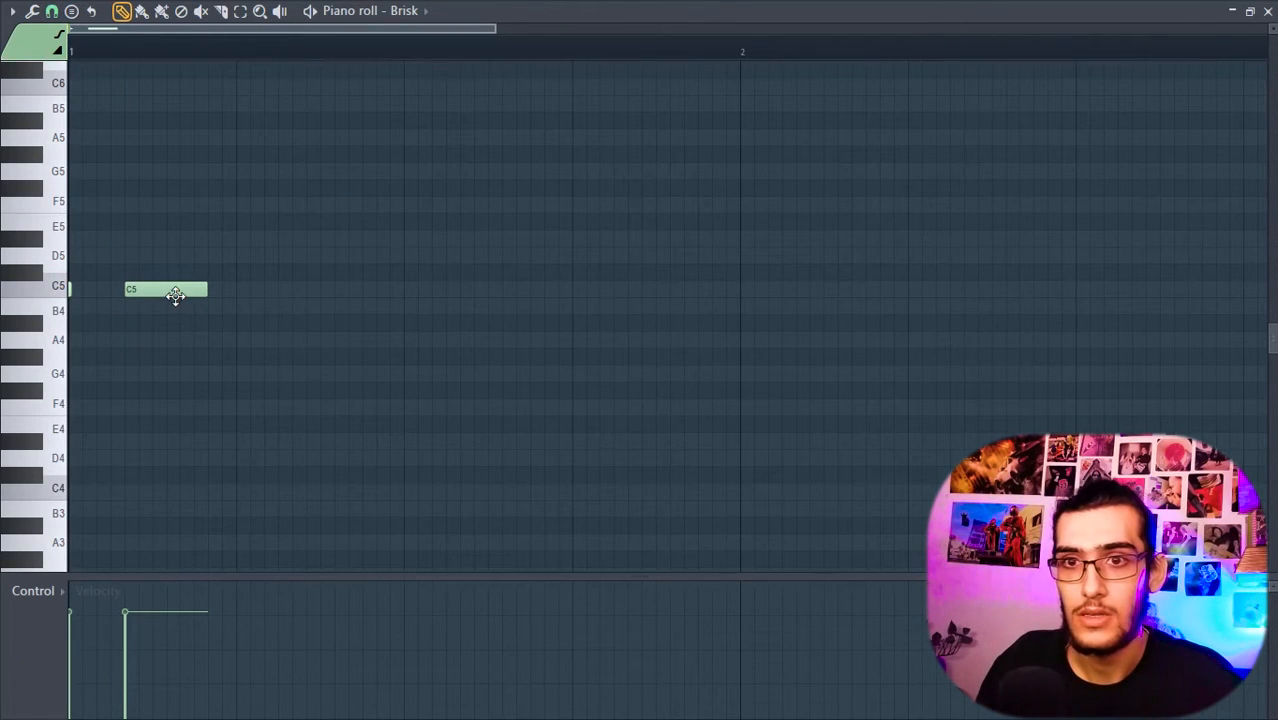
pyautogui.press('space')
pyautogui.press('space')
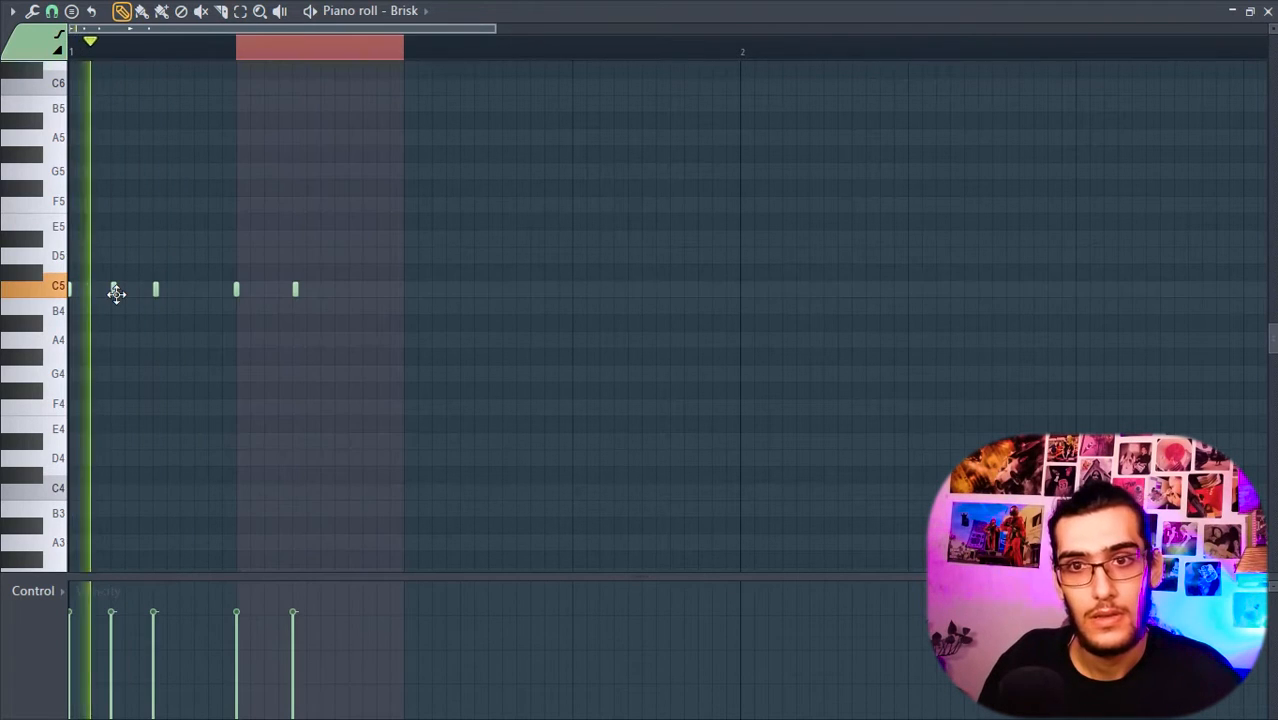
pyautogui.press('space')
pyautogui.moveTo(114, 290); pyautogui.dragTo(127, 290)
pyautogui.press('space')
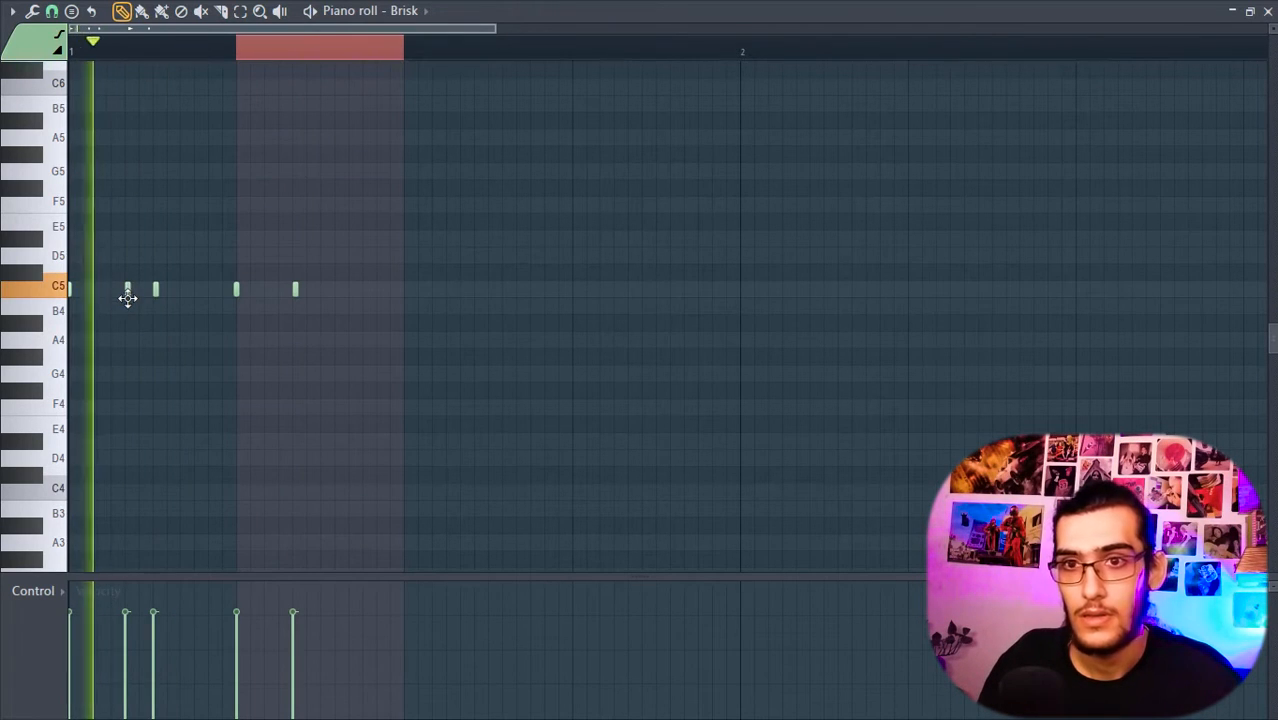
pyautogui.press('space')
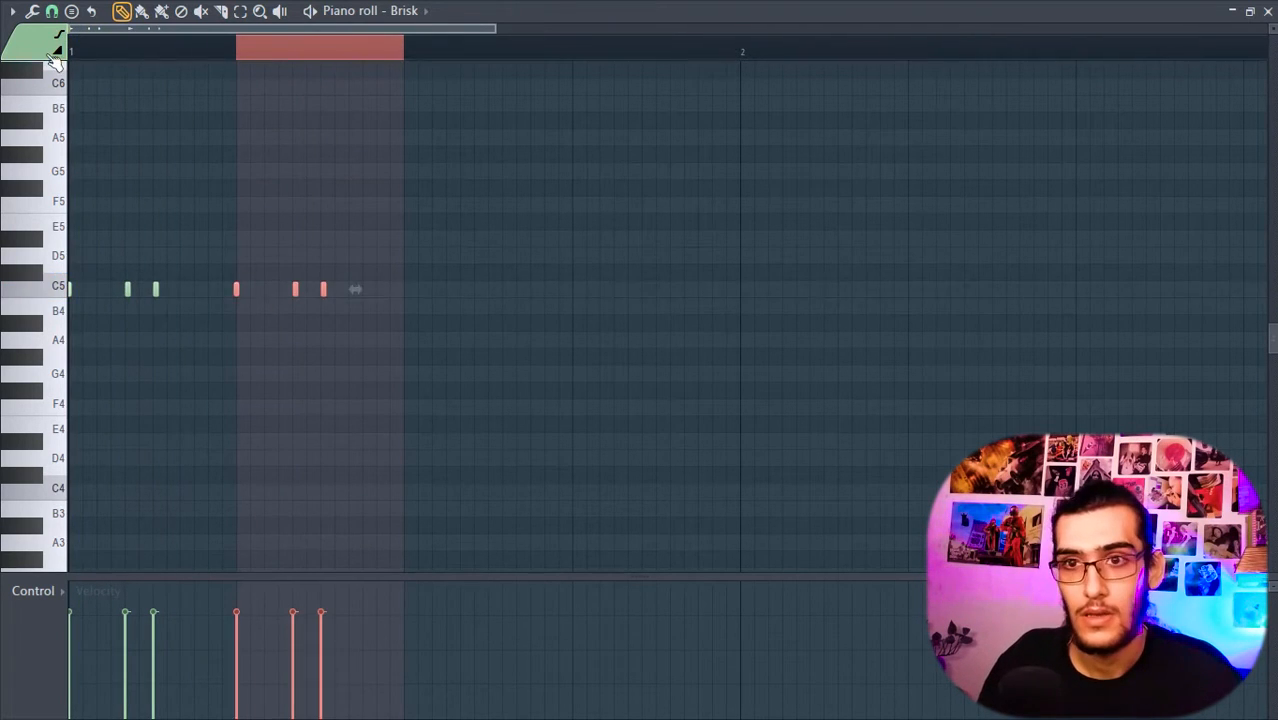
# Step: Audition the hi-hat pattern and add a C5 note midway between the last two notes of the second beat
pyautogui.press('space')
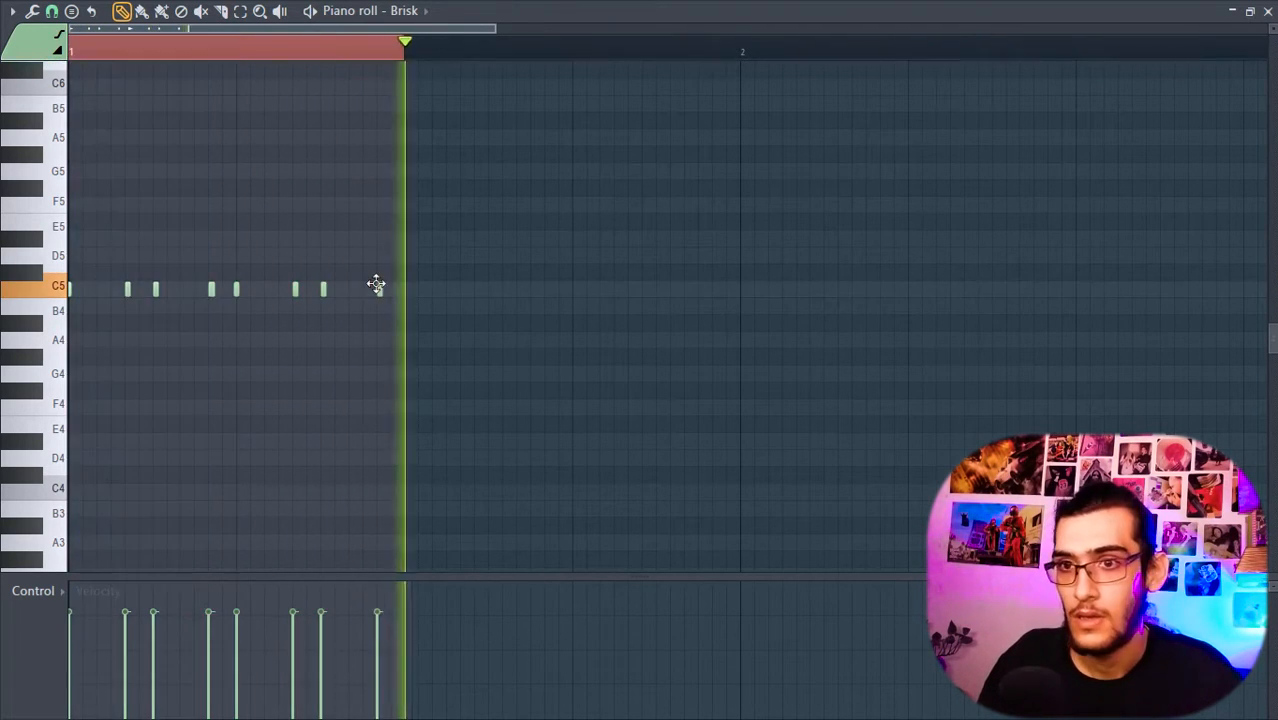
pyautogui.press('space')
pyautogui.press('space')
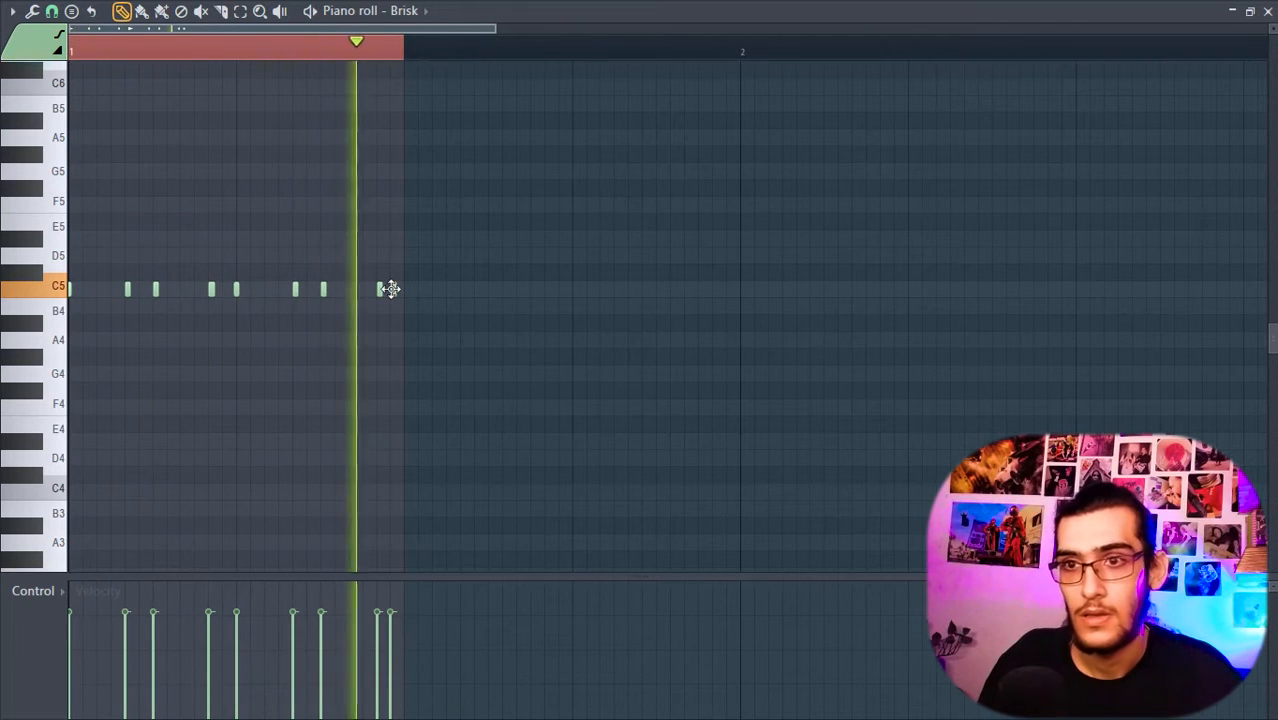
pyautogui.click(351, 290)
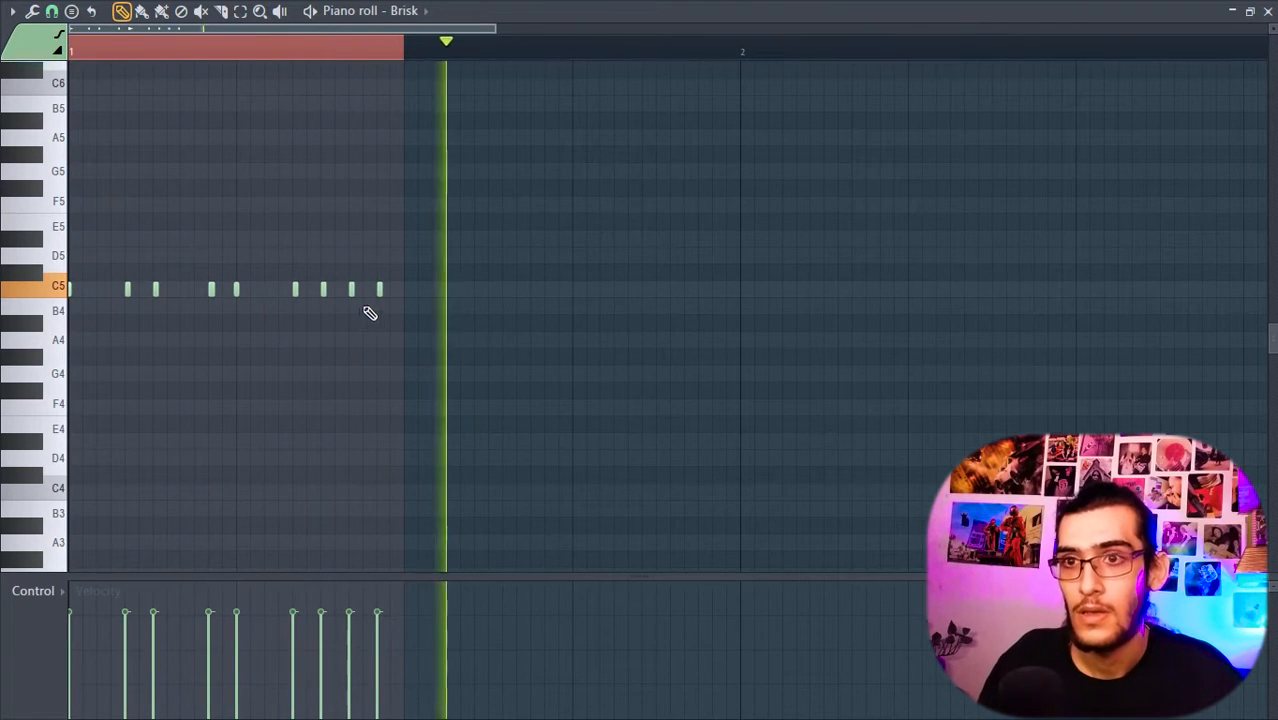
pyautogui.press('space')
# Step: Duplicate the hi-hat notes into the second half of bar 1 and repeat the bar through the pattern
pyautogui.hotkey('ctrl', 'b')
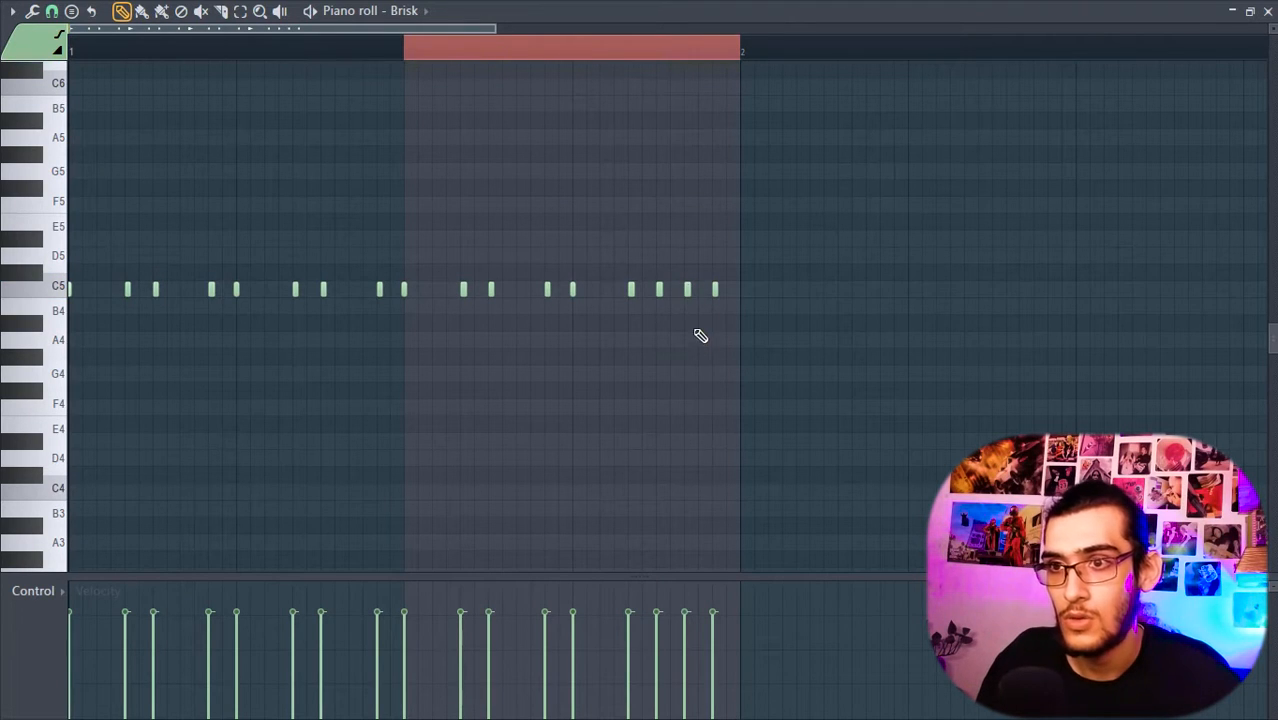
pyautogui.moveTo(68, 45); pyautogui.dragTo(650, 57)
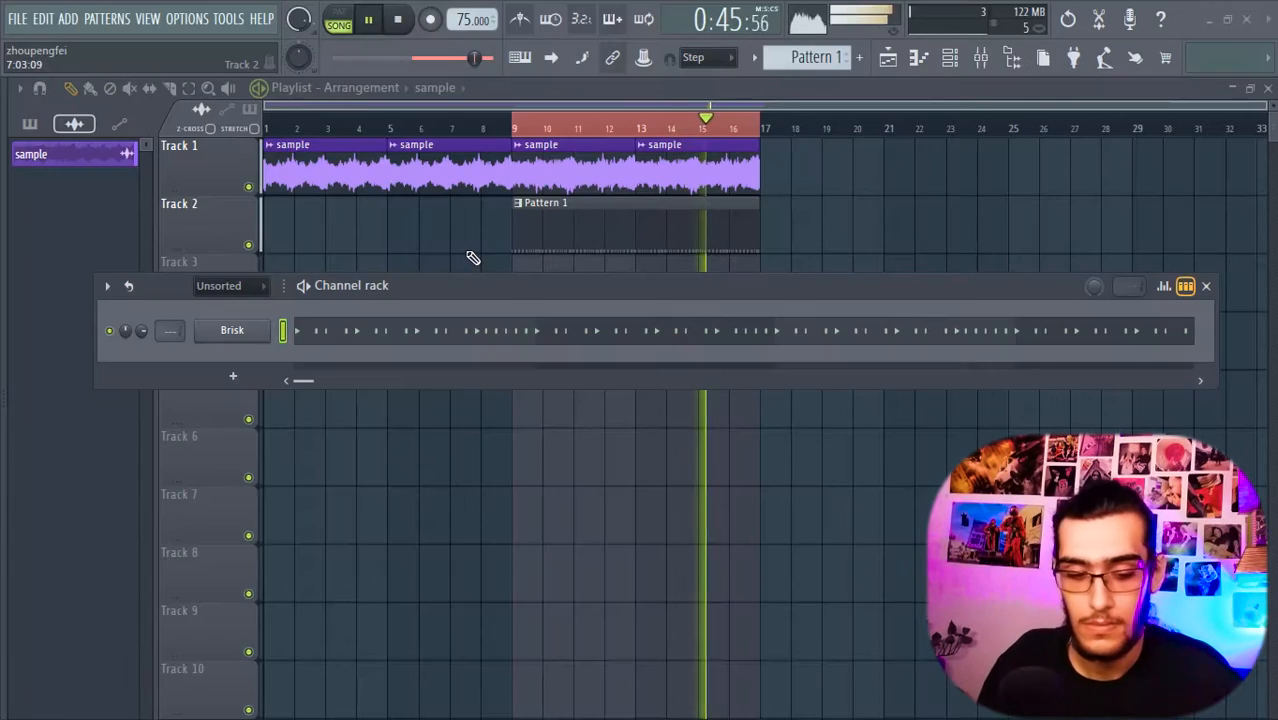
# Step: Play the arrangement with the hi-hats and examine the Brisk channel's notes in the piano roll
pyautogui.press('space')
pyautogui.press('space')
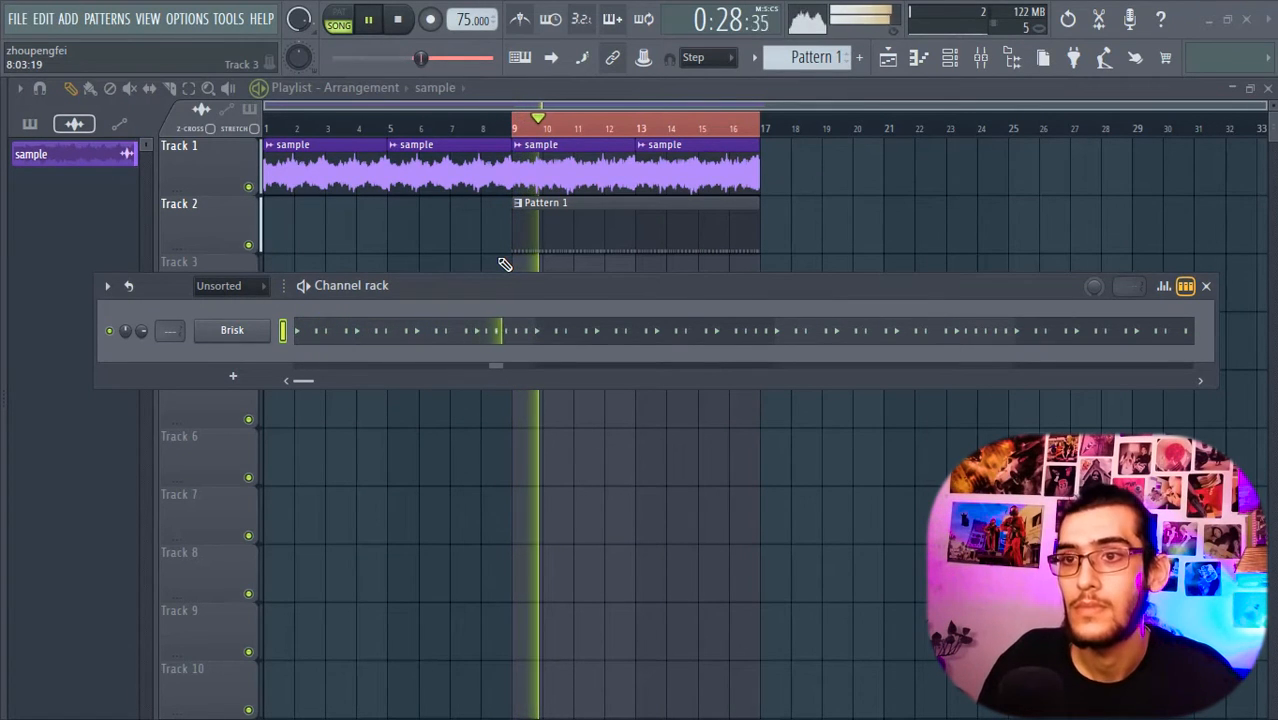
pyautogui.click(522, 333)
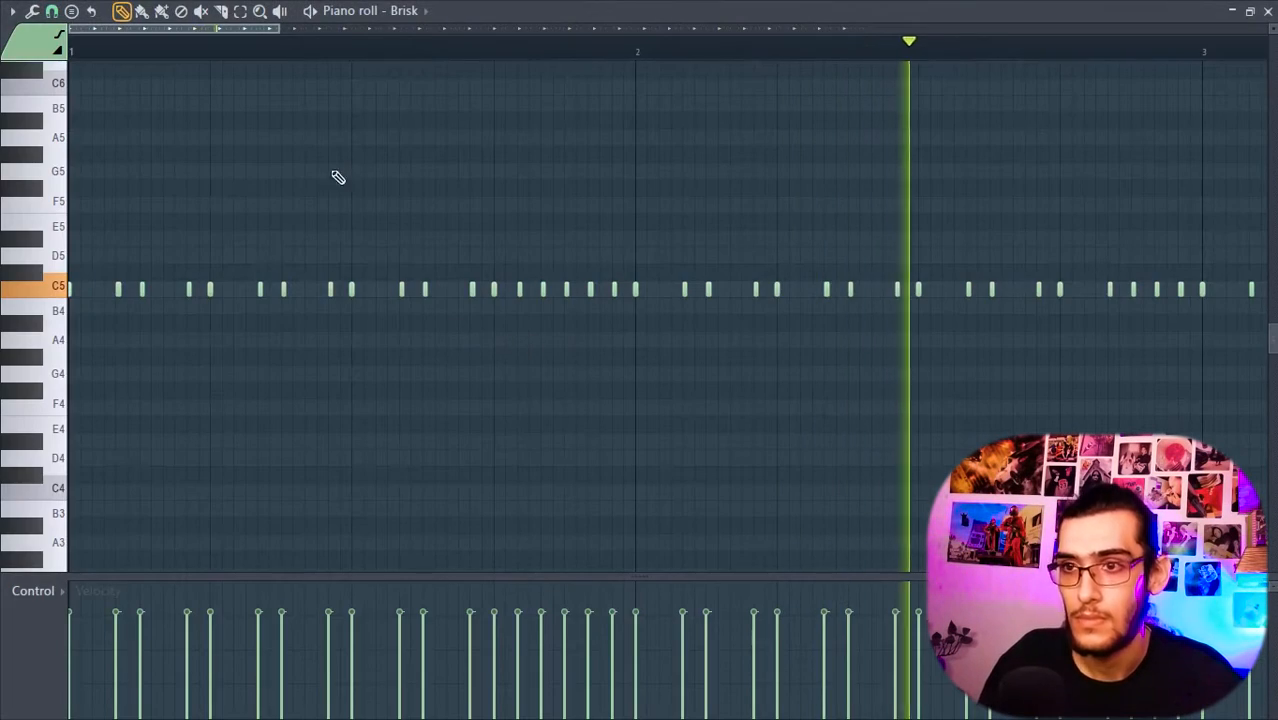
pyautogui.moveTo(276, 28); pyautogui.dragTo(762, 28)
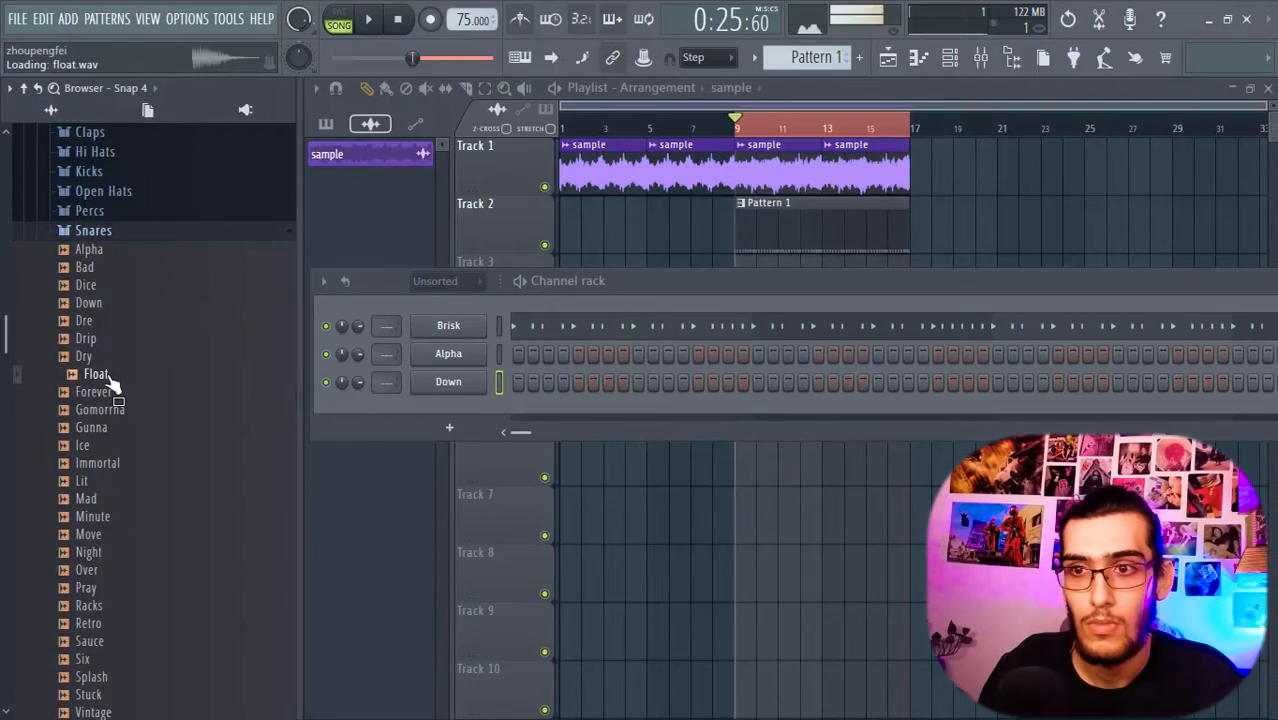
# Step: Add the Float snare sample to the channel rack as a new channel below Down
pyautogui.moveTo(114, 376); pyautogui.dragTo(468, 392)
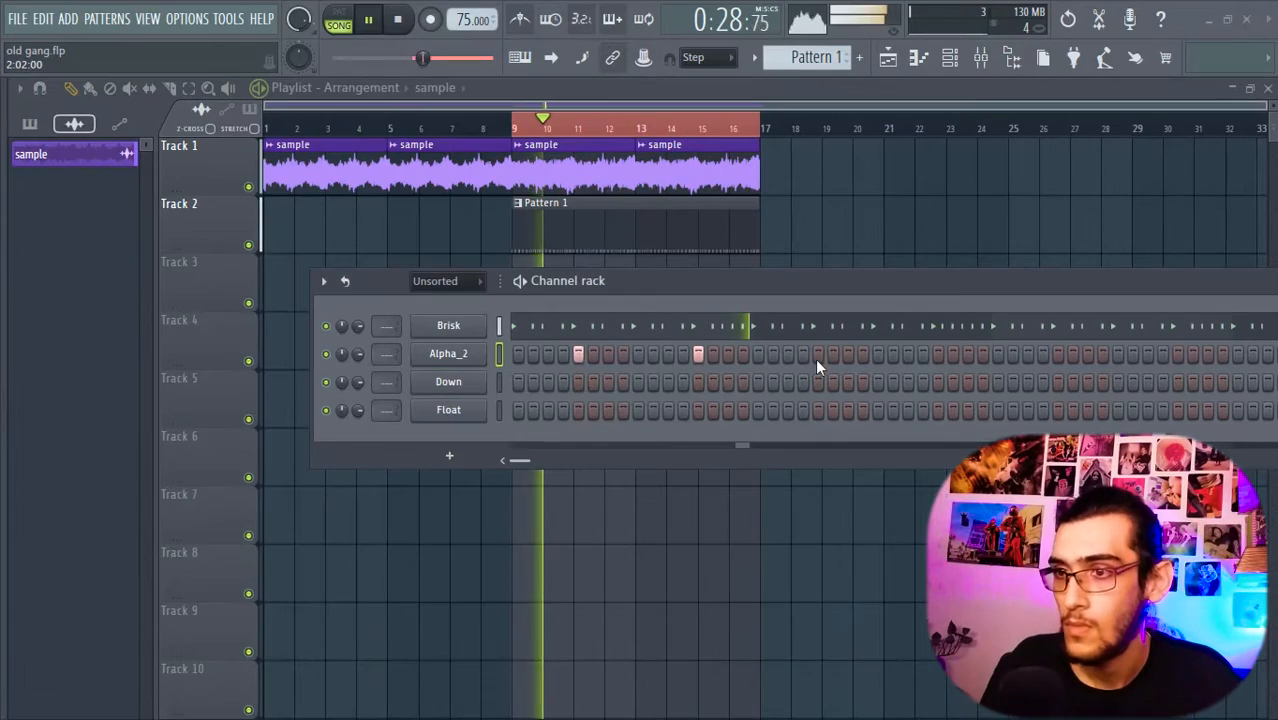
pyautogui.moveTo(804, 281); pyautogui.dragTo(576, 281)
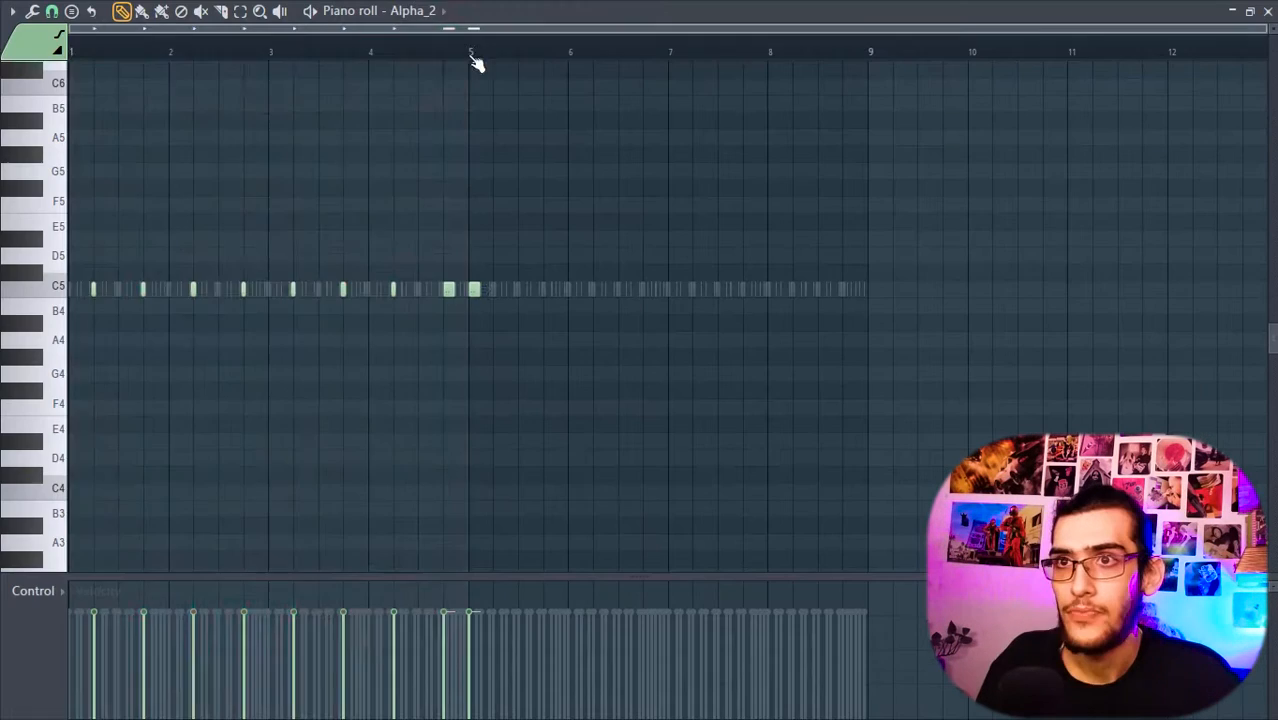
# Step: Select the Alpha_2 notes in bars 1 to 4 and apply legato so each extends to the next note
pyautogui.moveTo(474, 58); pyautogui.dragTo(109, 74)
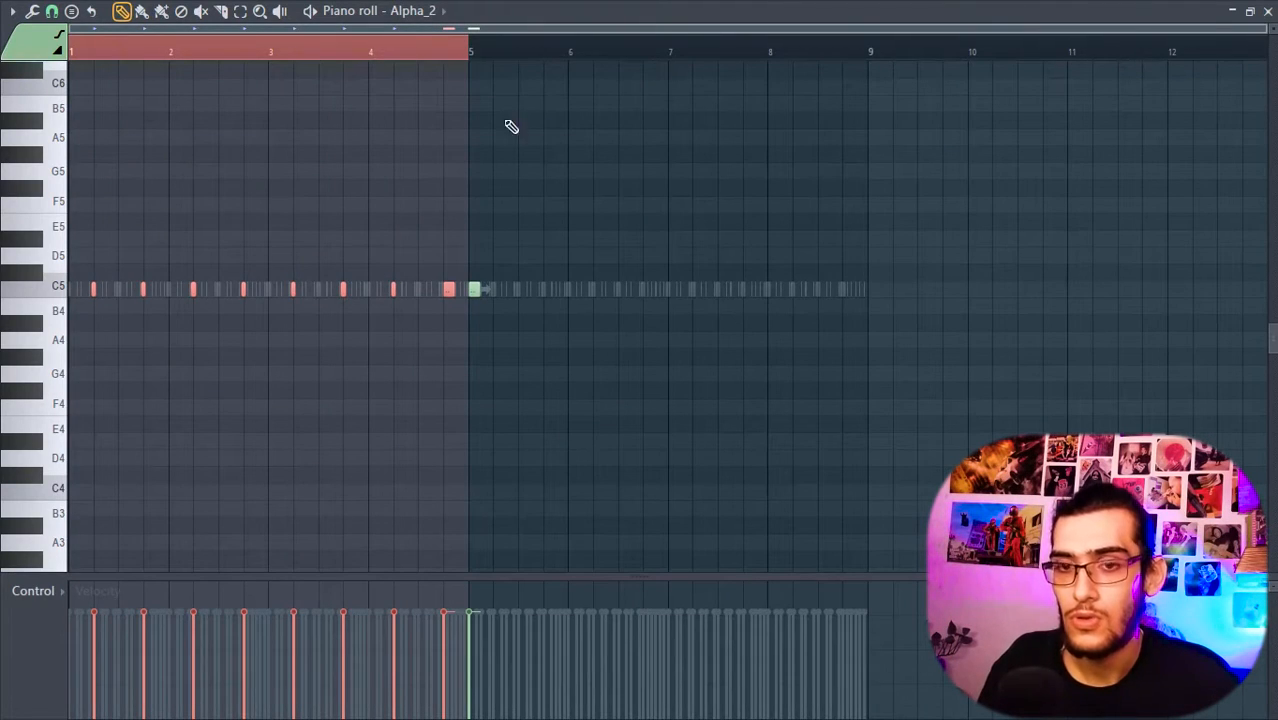
pyautogui.hotkey('ctrl', 'l')
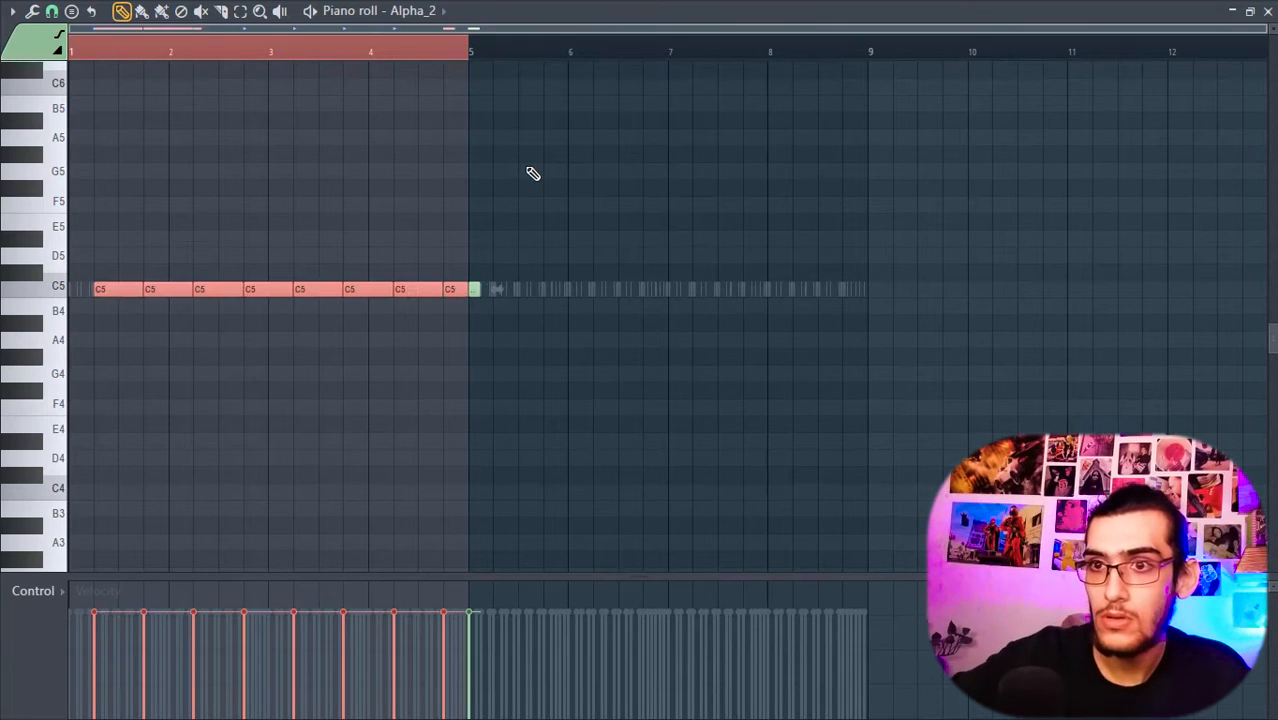
pyautogui.hotkey('alt', 'l')
pyautogui.click(168, 222)
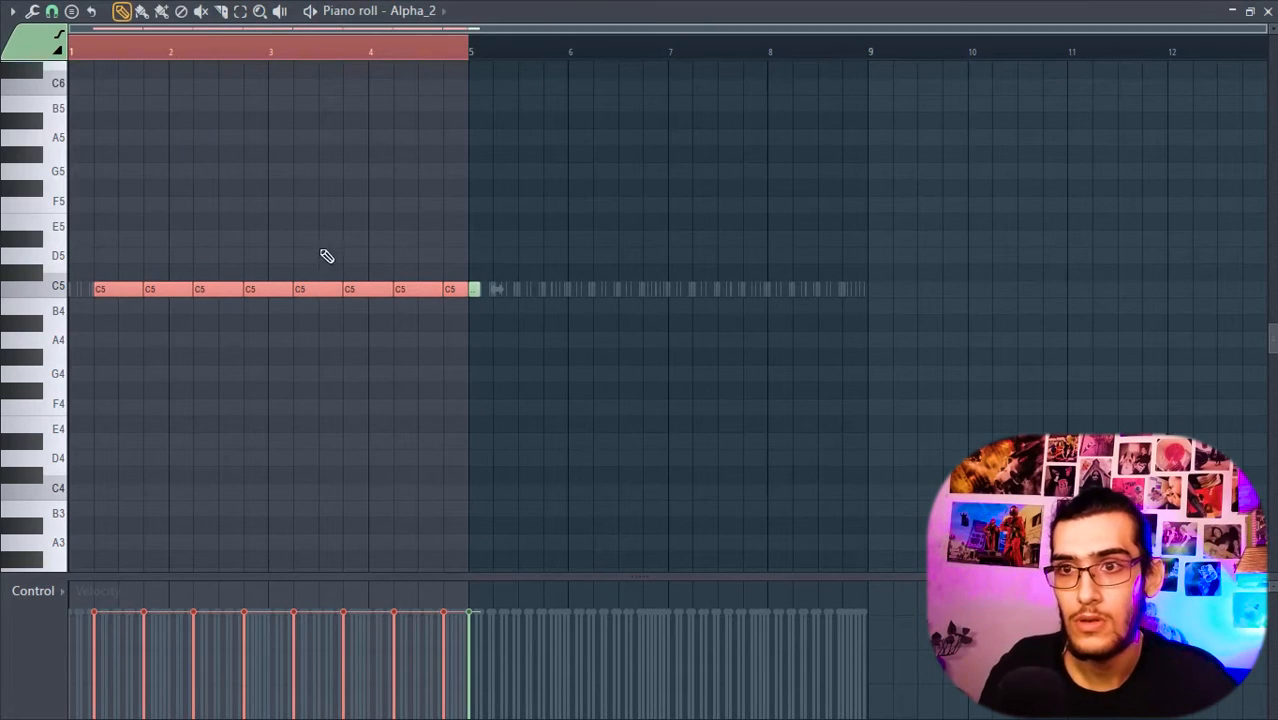
# Step: Place a Float snare hit on step 13 and Down hits on steps 26, 28, 42 and 44 of Pattern 1
pyautogui.hotkey('ctrl', 'd')
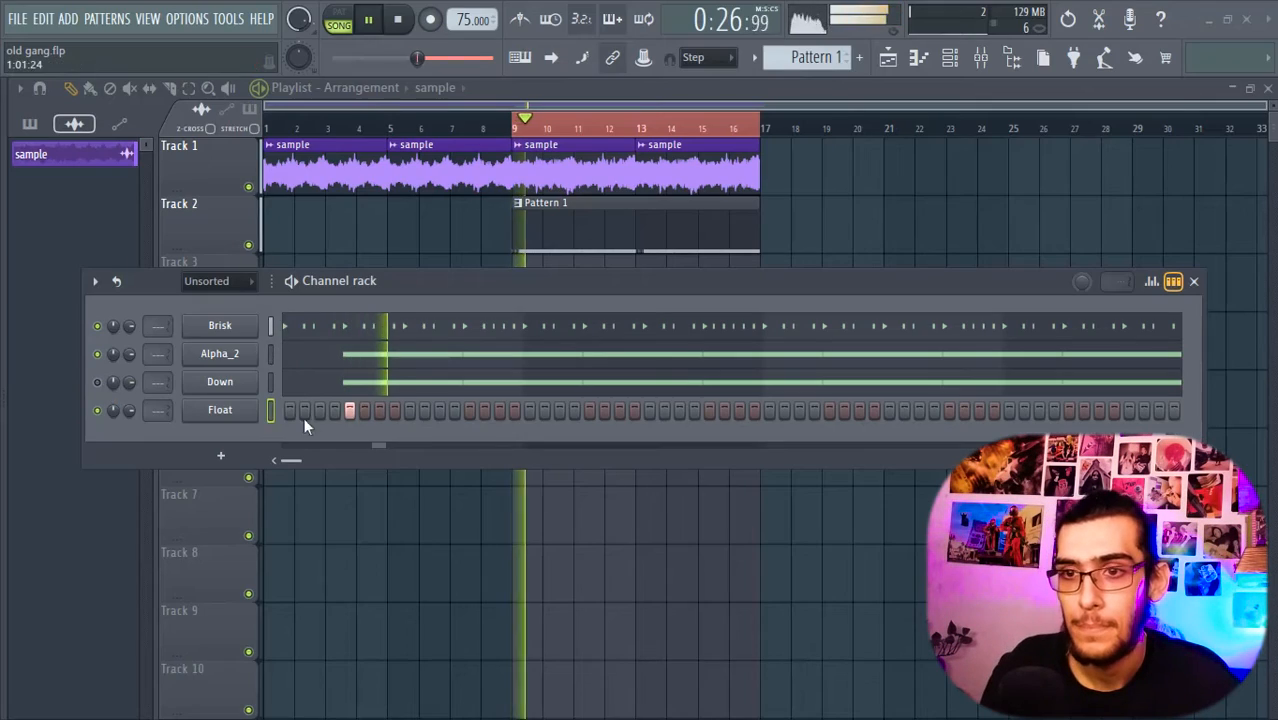
pyautogui.click(471, 408)
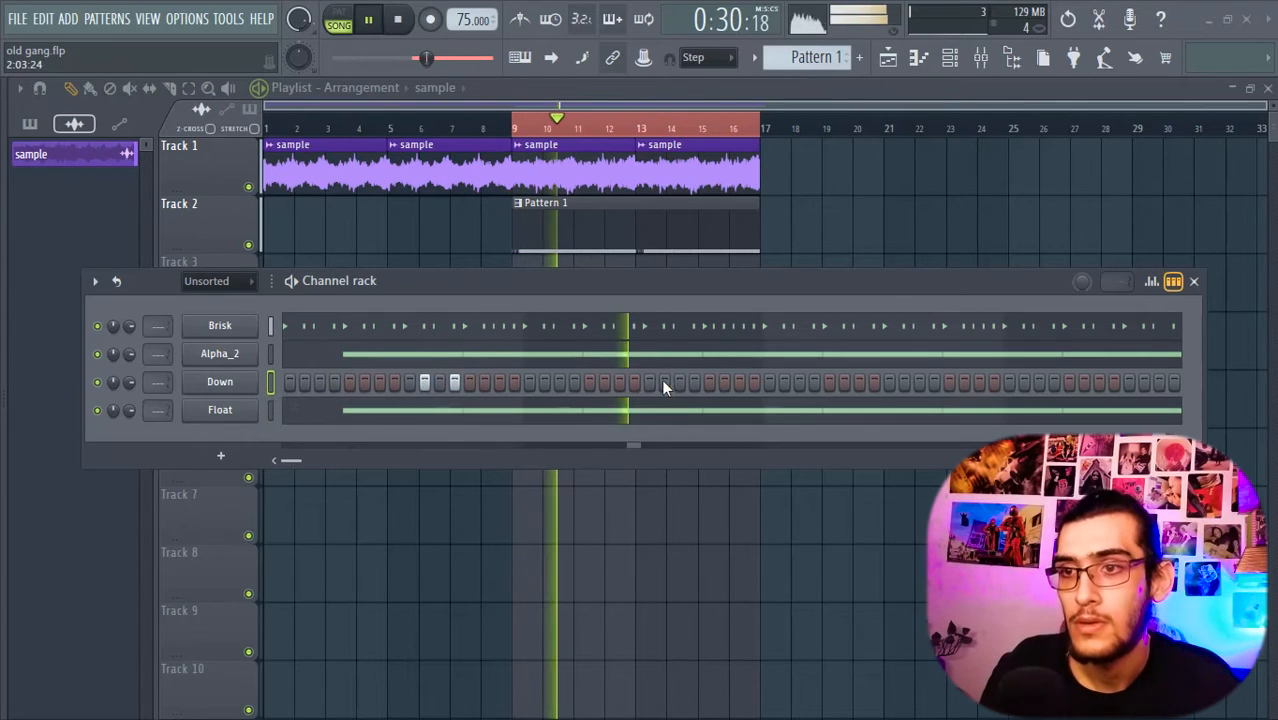
pyautogui.click(664, 382)
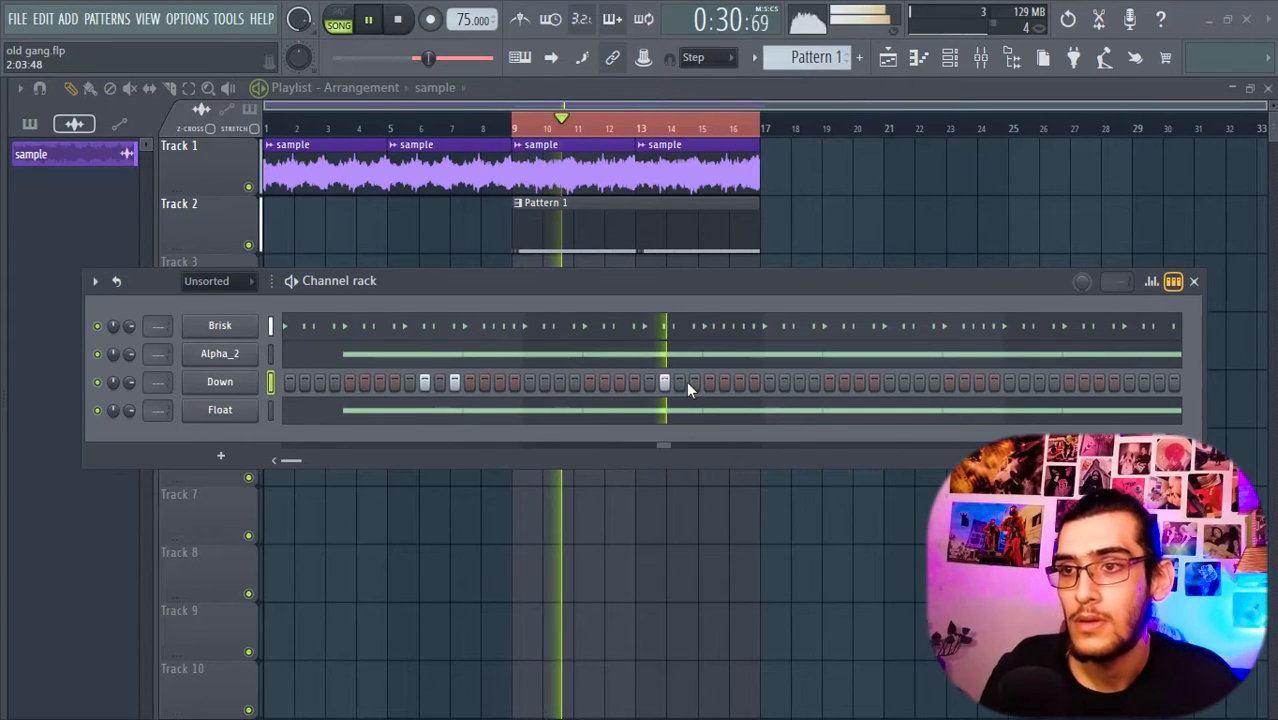
pyautogui.click(693, 382)
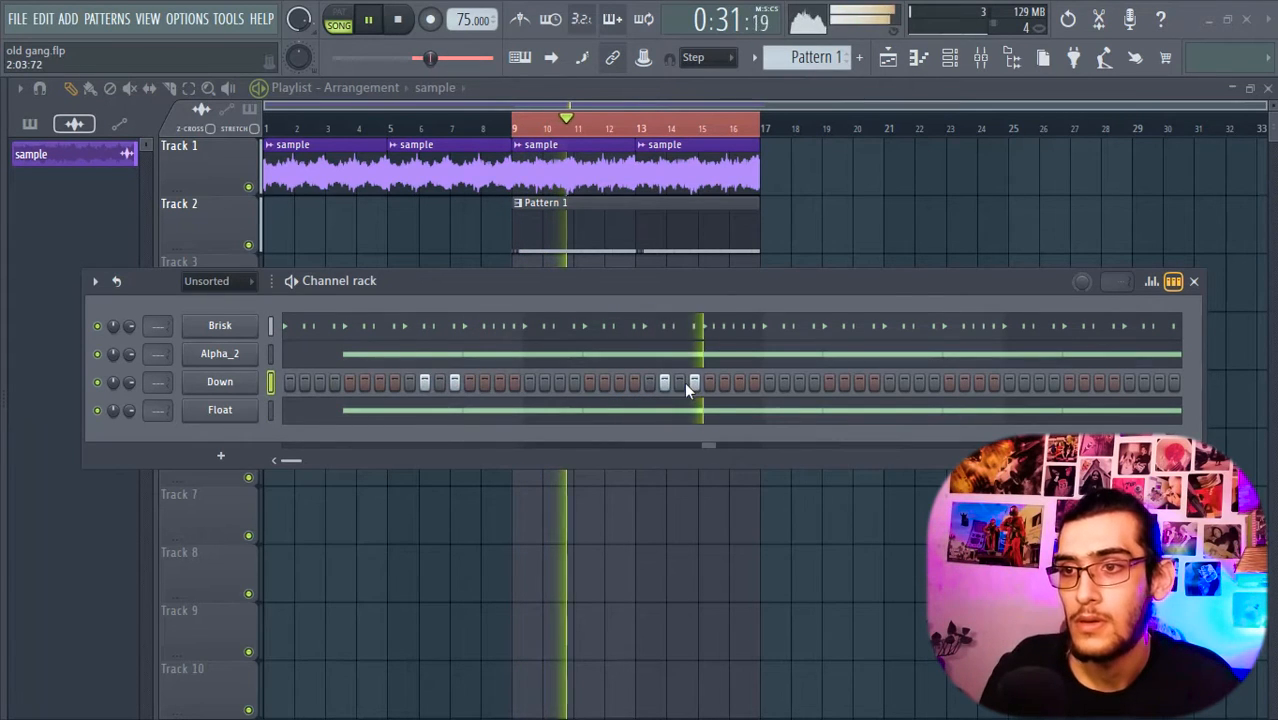
pyautogui.click(904, 382)
pyautogui.click(934, 382)
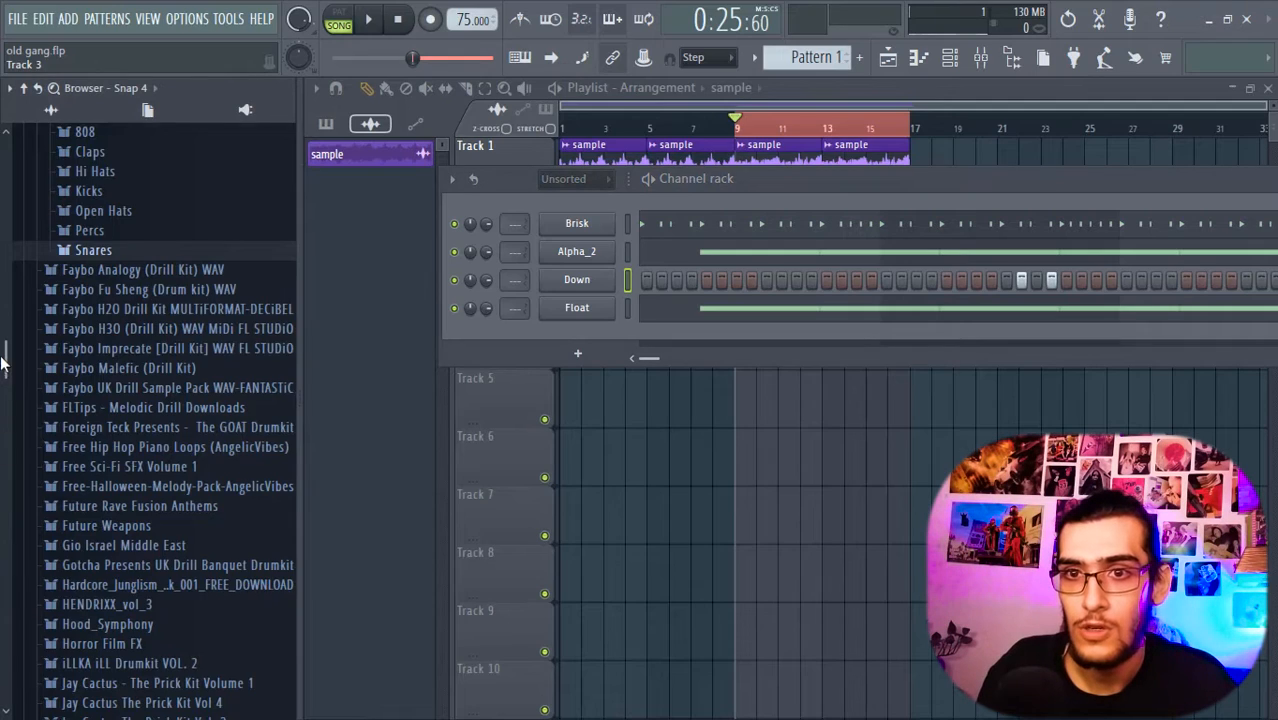
# Step: Add the Disto kick from the Factory Kicks folder as a new channel below Float, with a hit on step 1
pyautogui.moveTo(3, 363); pyautogui.dragTo(6, 335)
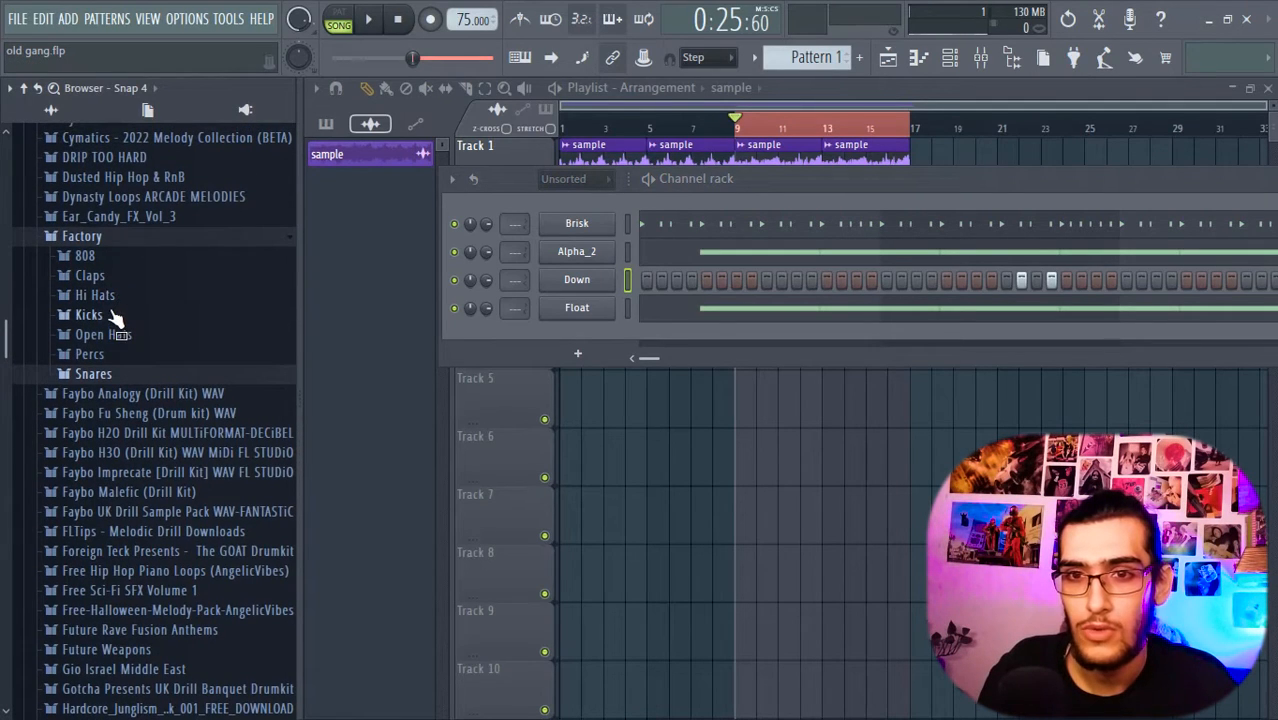
pyautogui.click(89, 315)
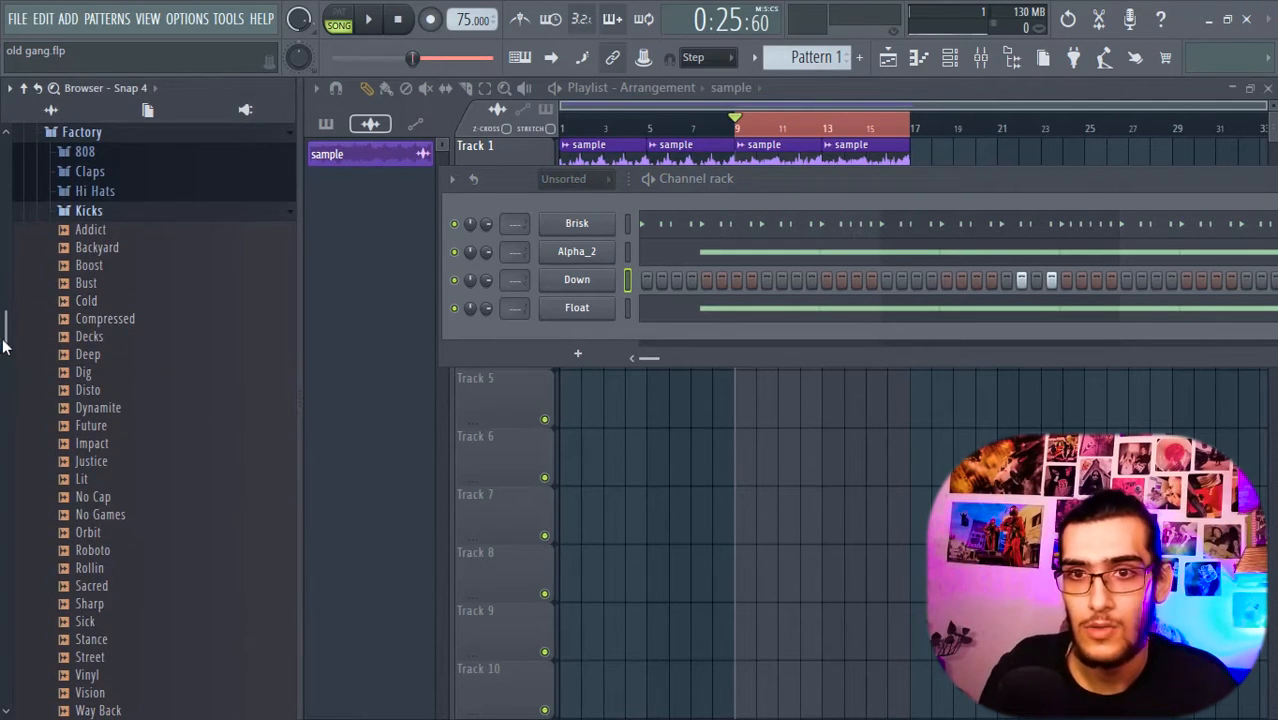
pyautogui.moveTo(37, 293); pyautogui.dragTo(648, 342)
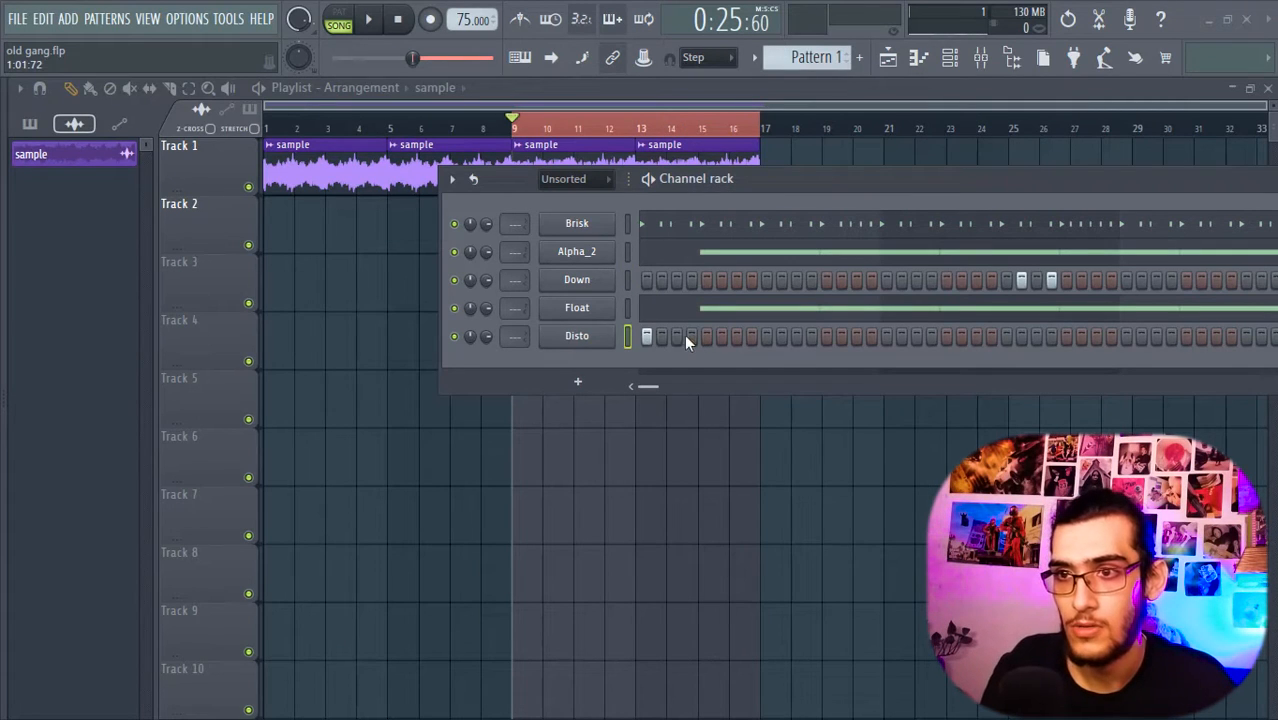
# Step: Place C5 kick notes across bar 1 in the Disto channel's piano roll and play them back
pyautogui.rightClick(612, 338)
pyautogui.click(655, 335)
pyautogui.press('space')
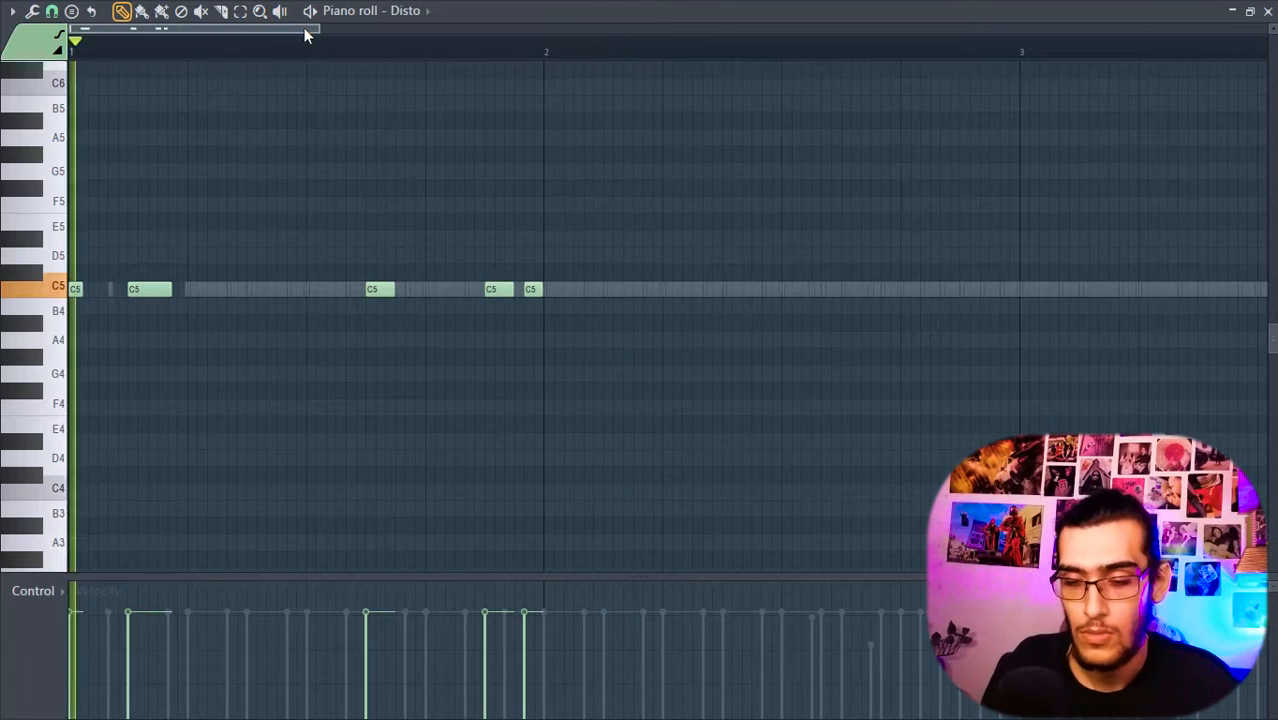
pyautogui.press('space')
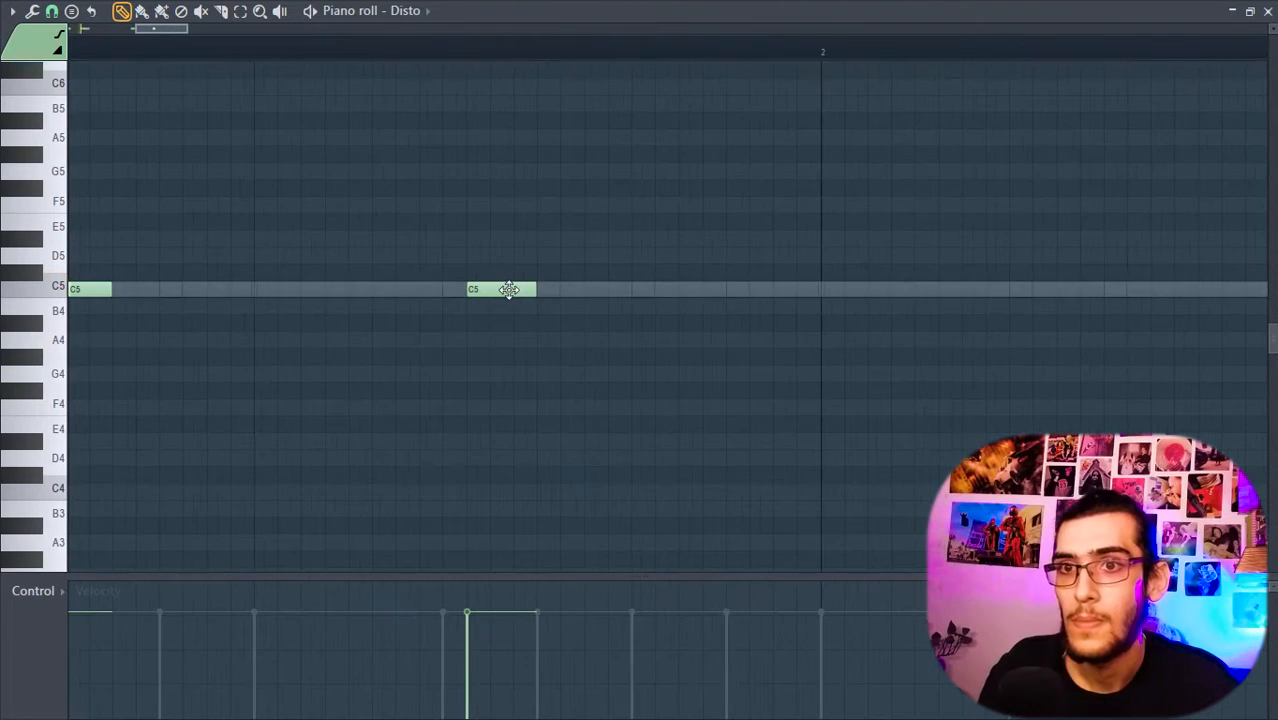
# Step: Add a group of closely spaced C5 kick notes at the end of bar 1 and play the result
pyautogui.moveTo(508, 288); pyautogui.dragTo(565, 290)
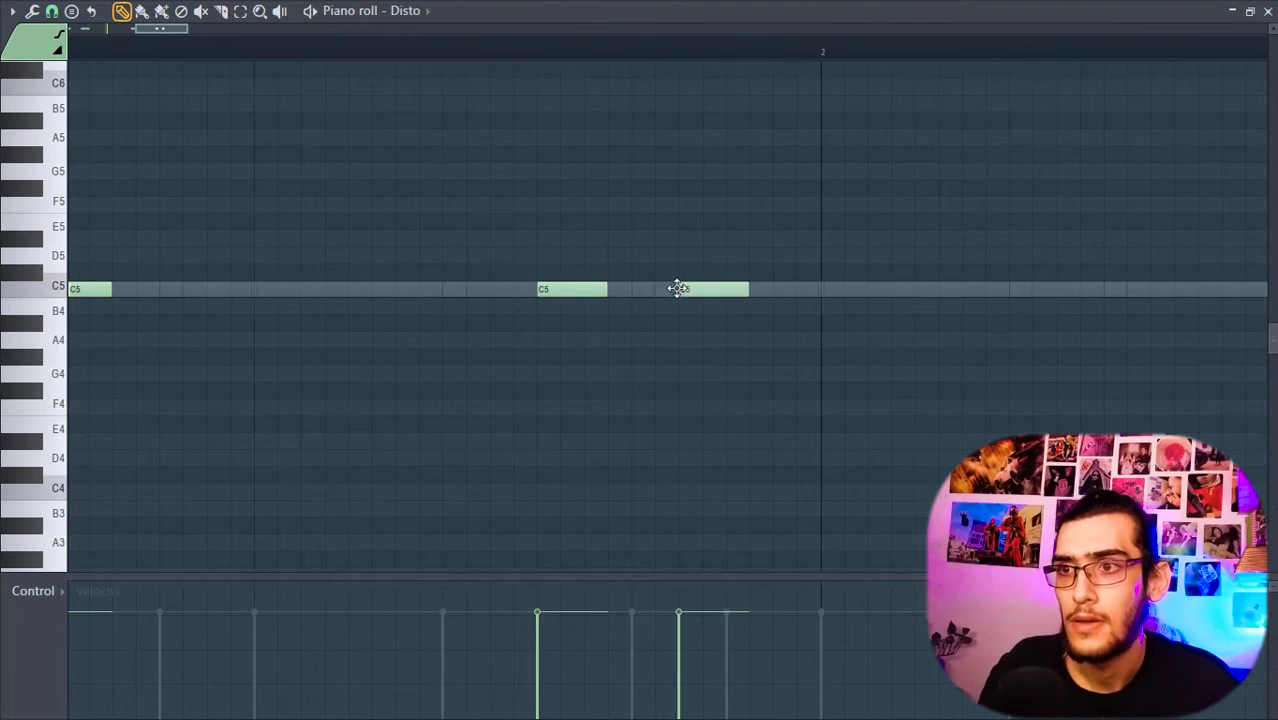
pyautogui.click(828, 290)
pyautogui.click(638, 288)
pyautogui.moveTo(752, 283); pyautogui.dragTo(750, 282)
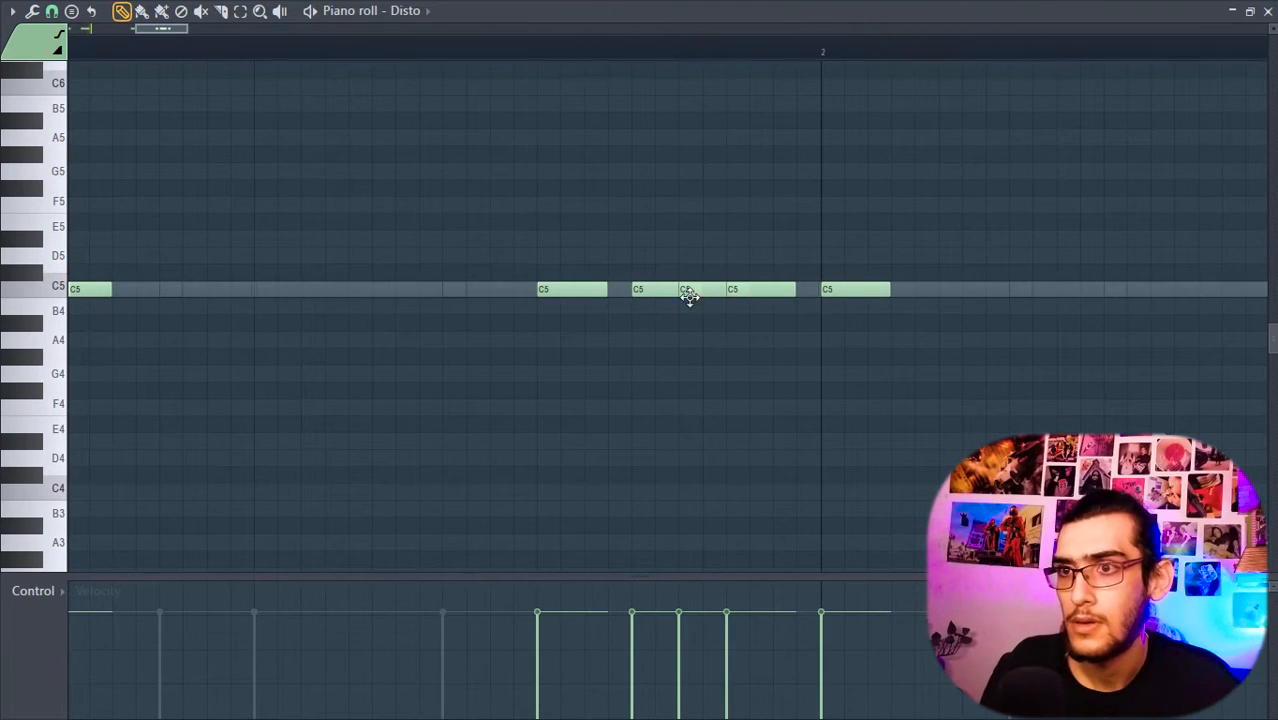
pyautogui.press('space')
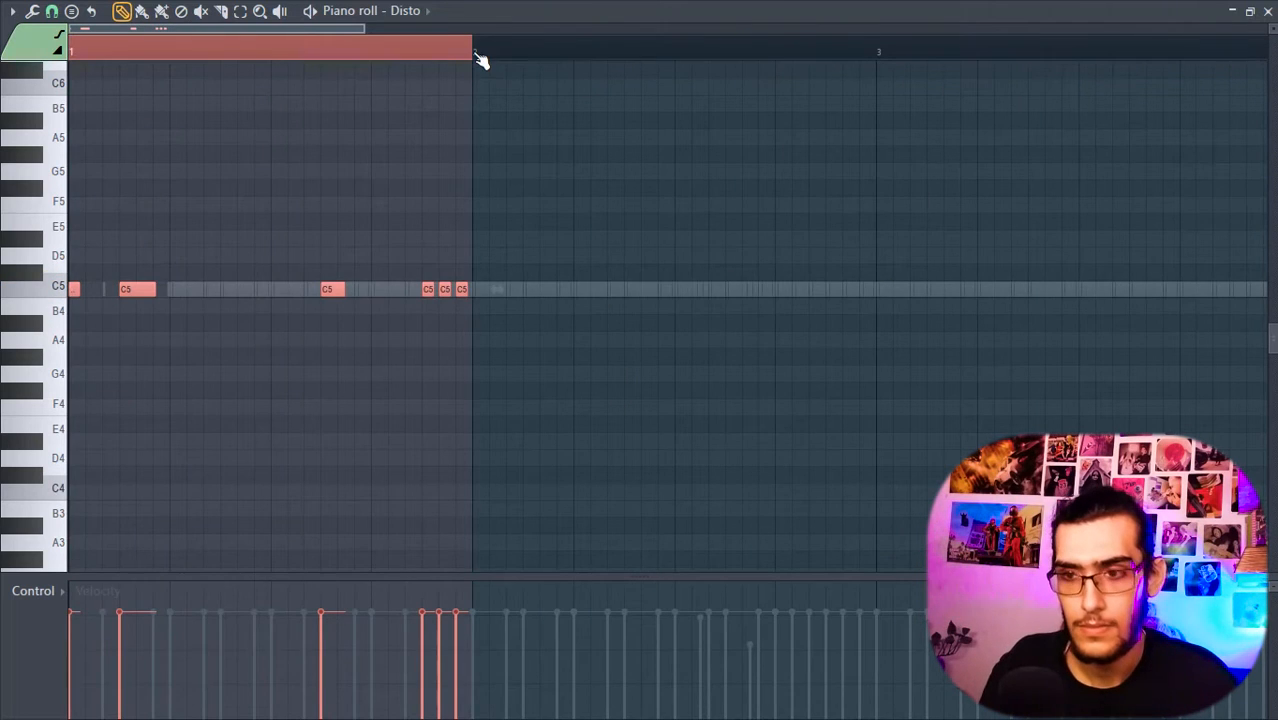
# Step: Repeat the bar 1 kick notes through bar 8 and remove the extra middle kick in bar 1's second half
pyautogui.hotkey('ctrl', 'b')
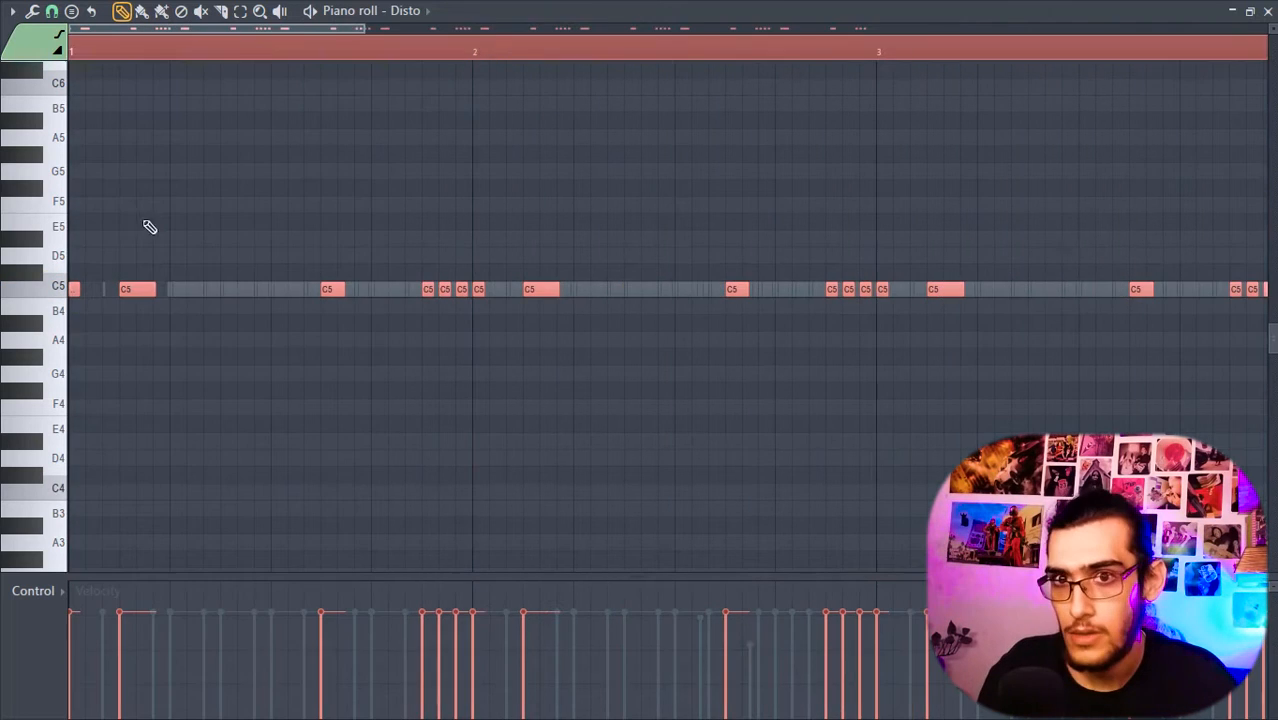
pyautogui.rightClick(173, 418)
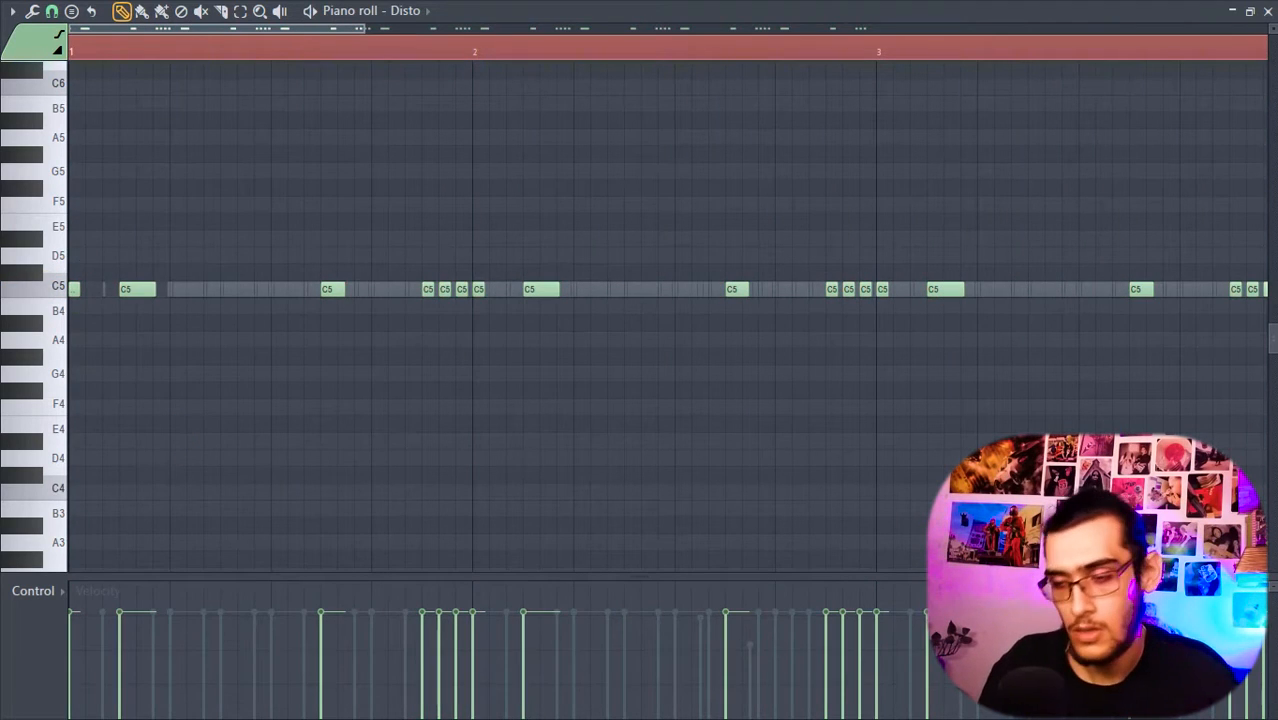
pyautogui.scroll(5, 312, 292)
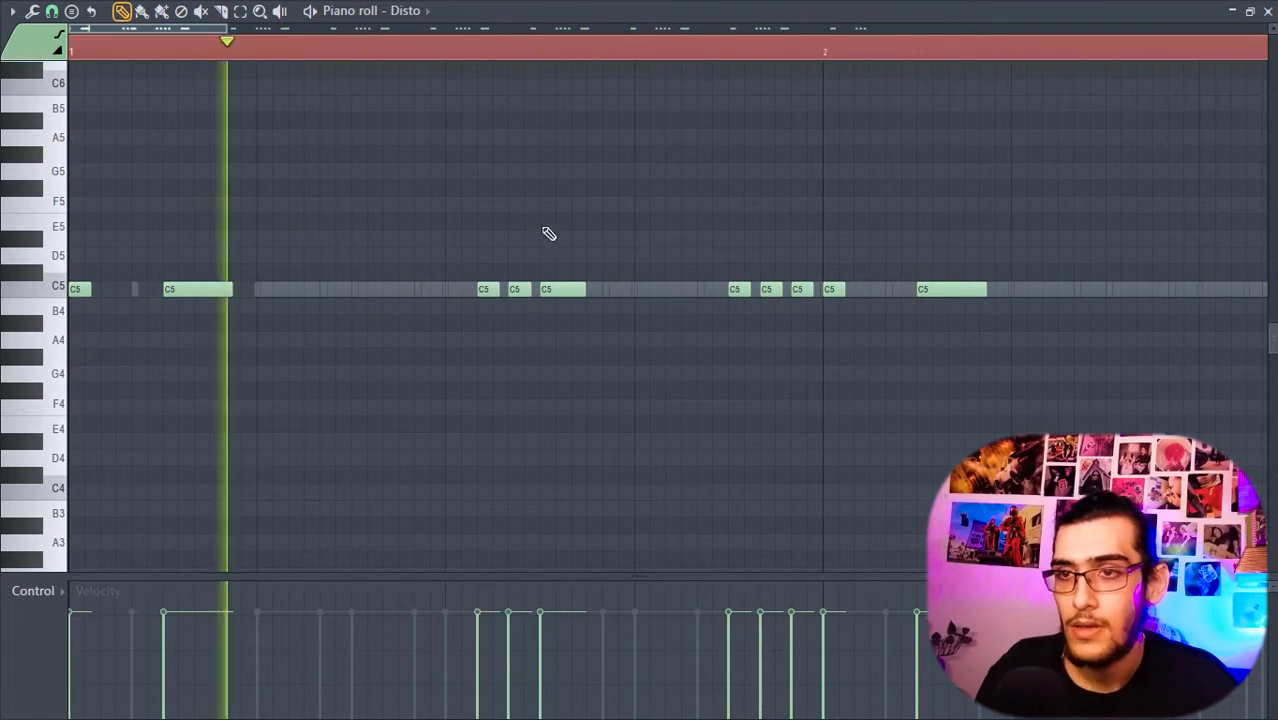
pyautogui.rightClick(520, 293)
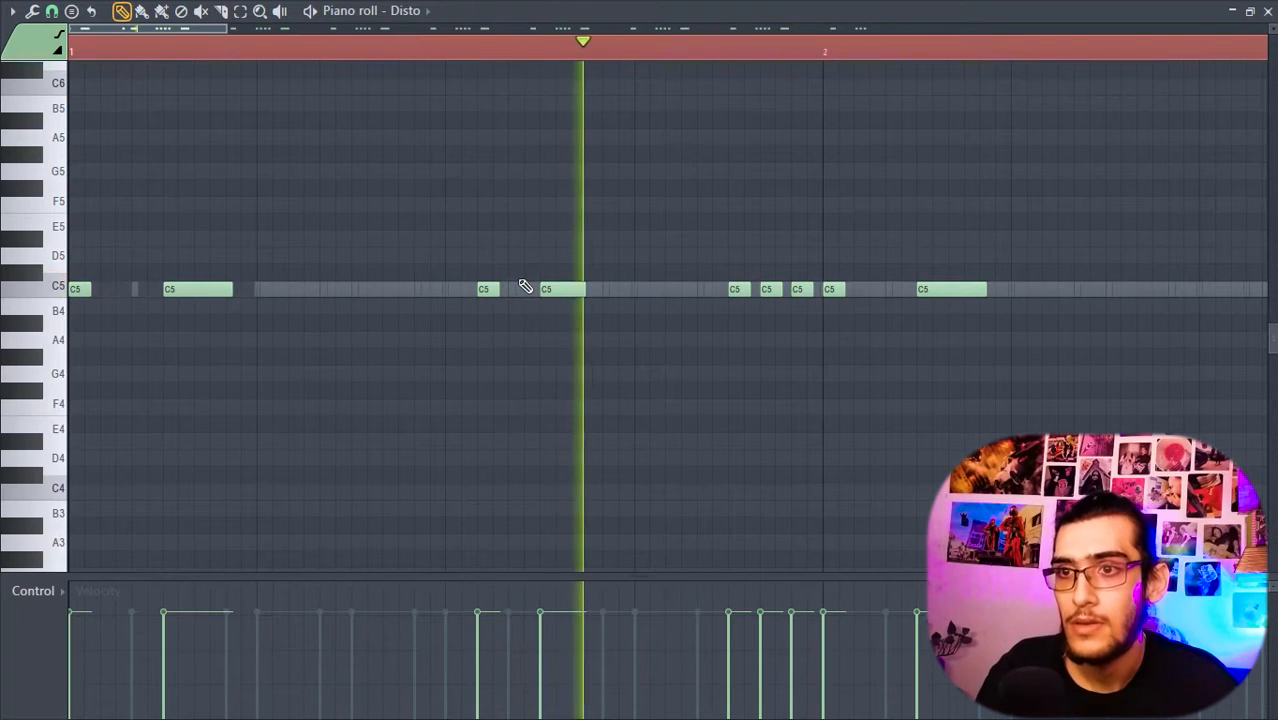
# Step: Add three C5 kick notes in the last quarter of bar 2 to form an evenly spaced roll
pyautogui.click(436, 290)
pyautogui.click(474, 290)
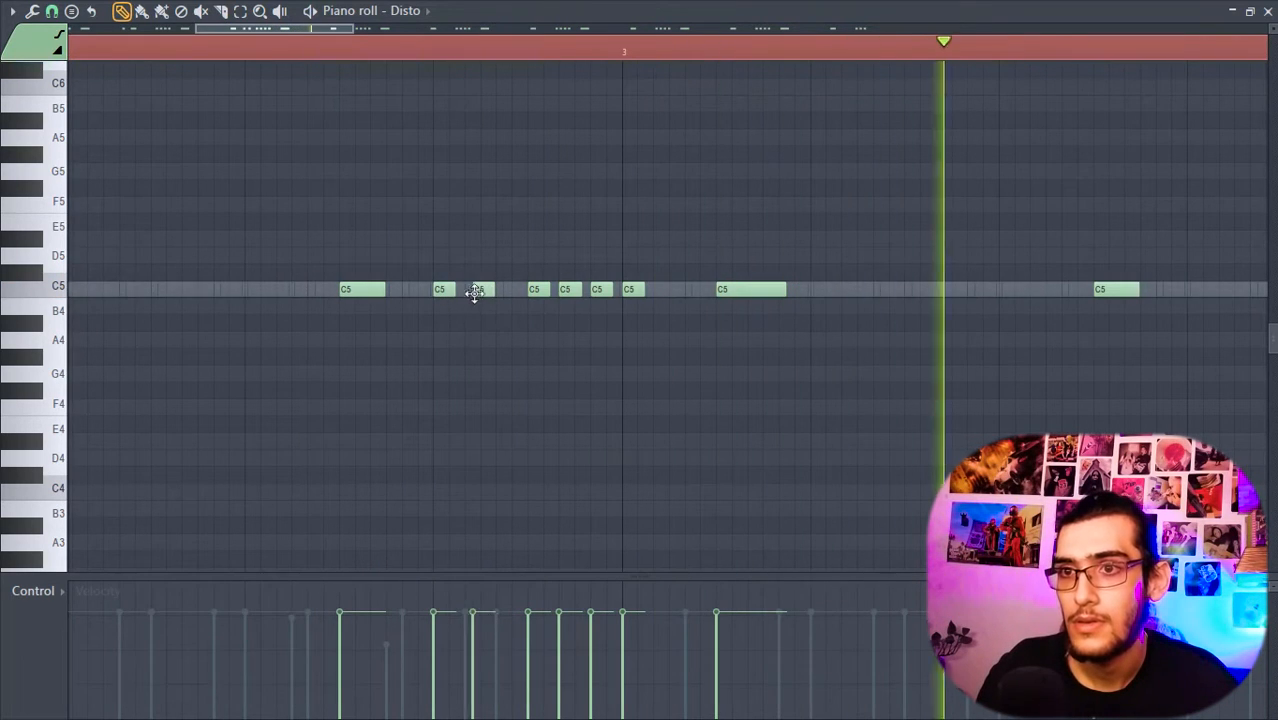
pyautogui.click(245, 46)
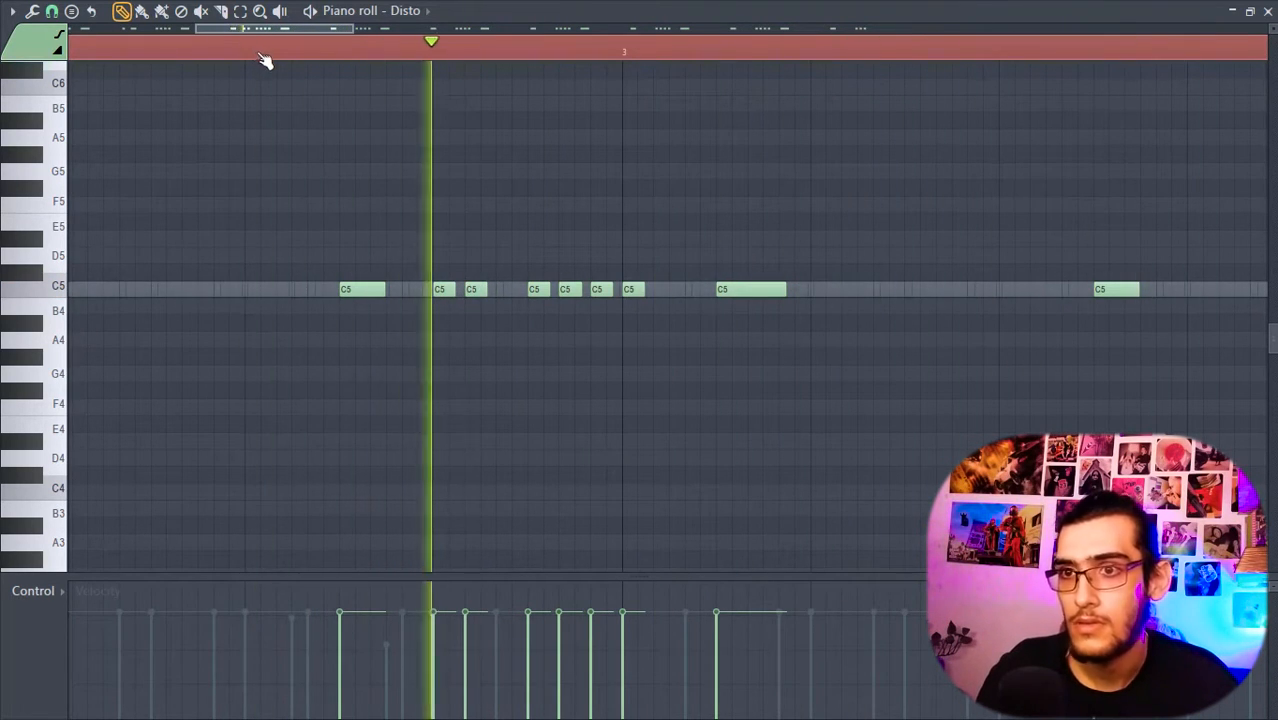
pyautogui.click(503, 290)
# Step: Shape the velocities of the kick roll at the end of bar 2 into a rising ramp
pyautogui.moveTo(433, 696); pyautogui.dragTo(592, 605)
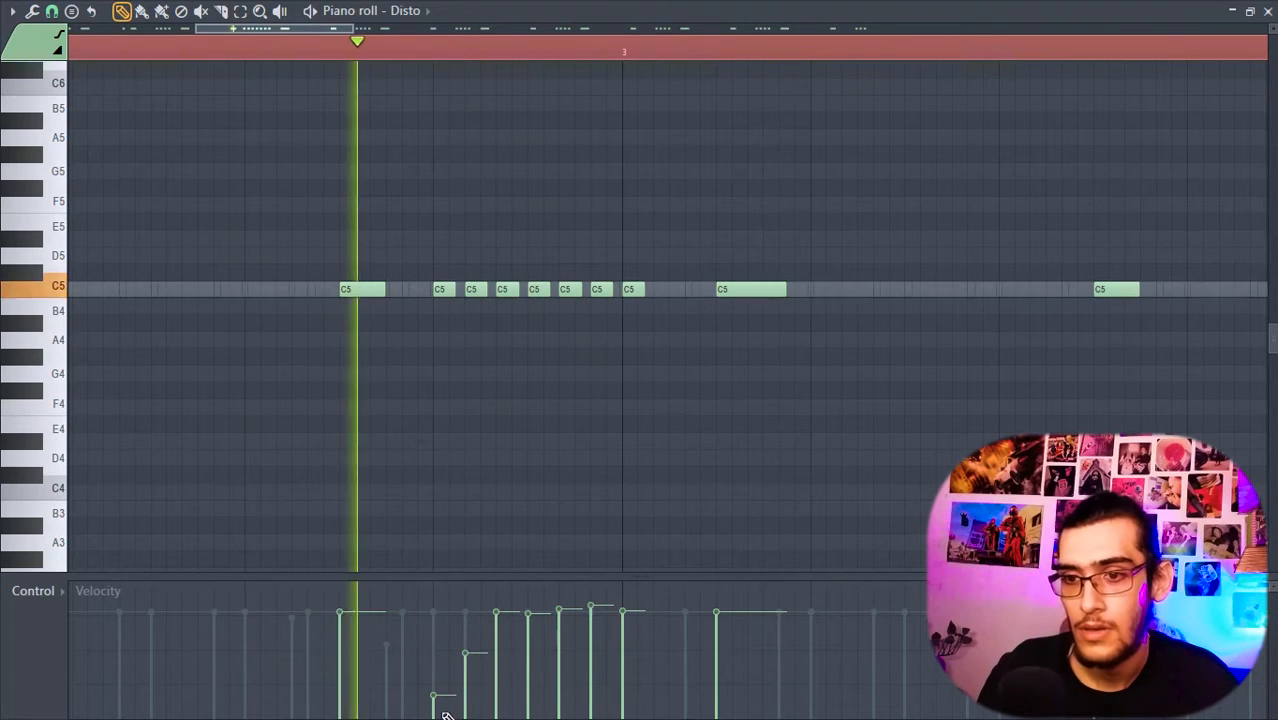
pyautogui.moveTo(445, 714); pyautogui.dragTo(605, 600)
pyautogui.press('space')
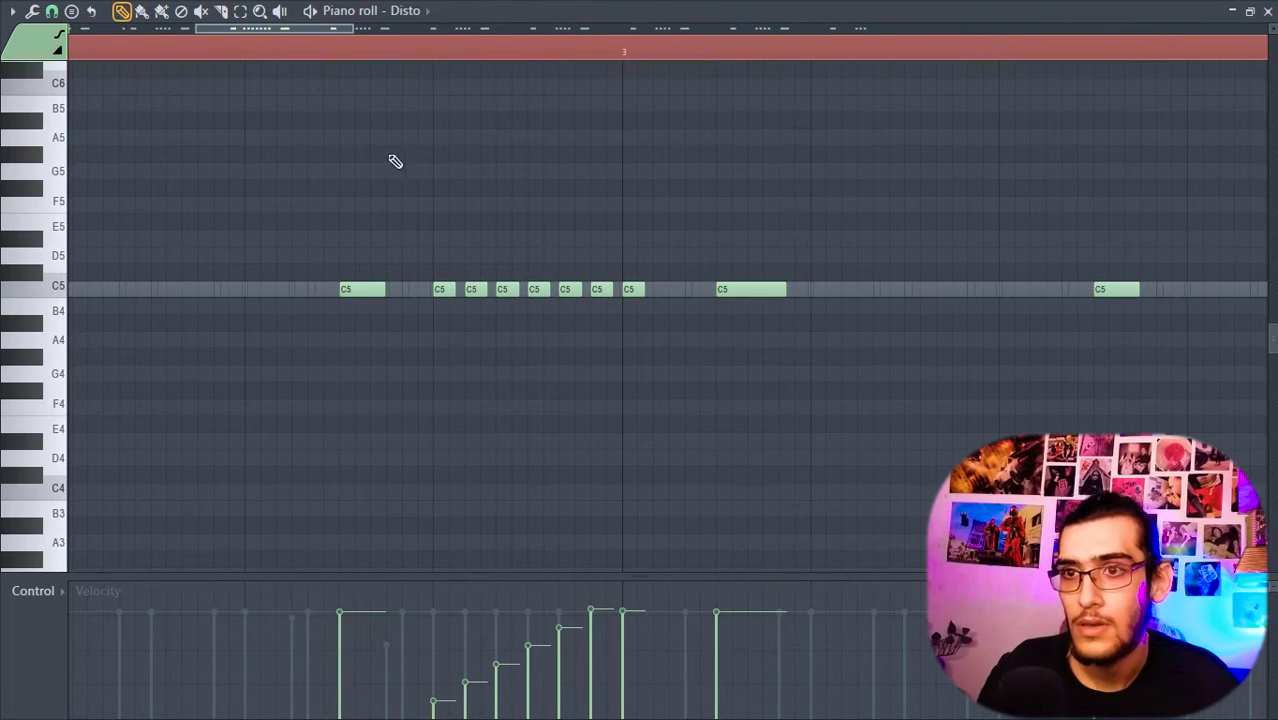
# Step: Delete the Disto kick notes in bars 5 to 8
pyautogui.press('space')
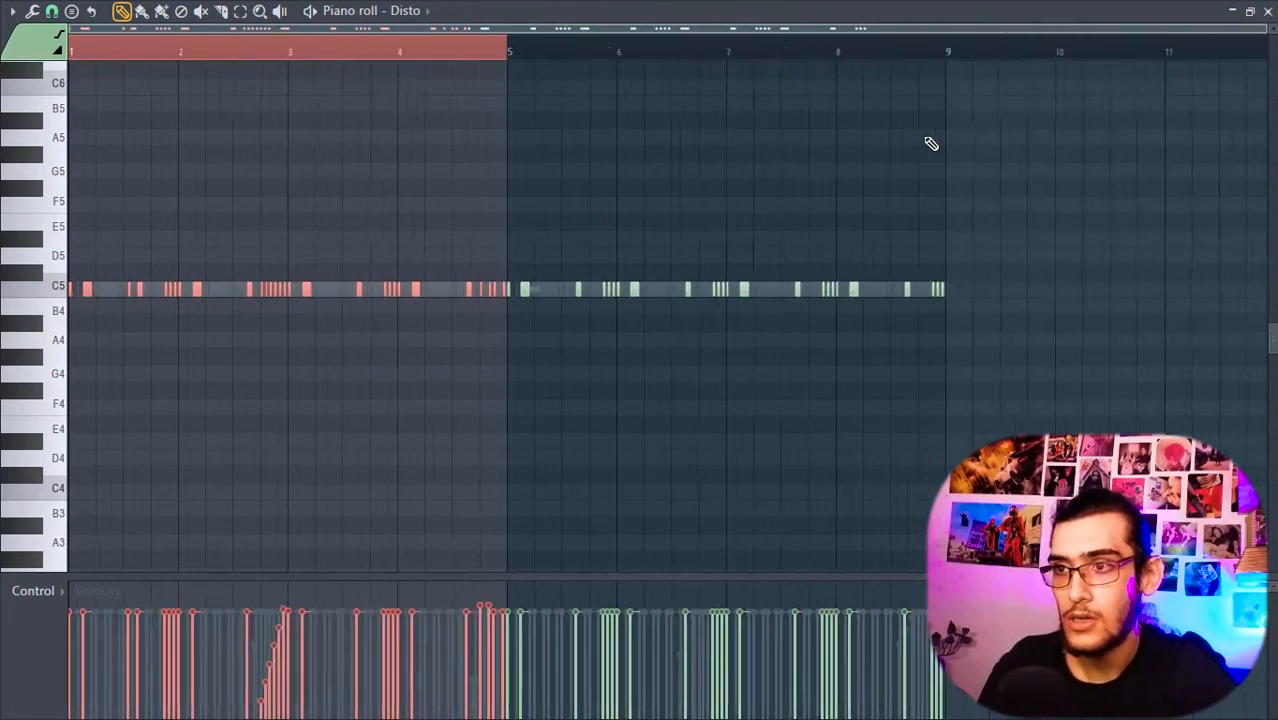
pyautogui.moveTo(915, 328); pyautogui.dragTo(472, 136)
pyautogui.press('Delete')
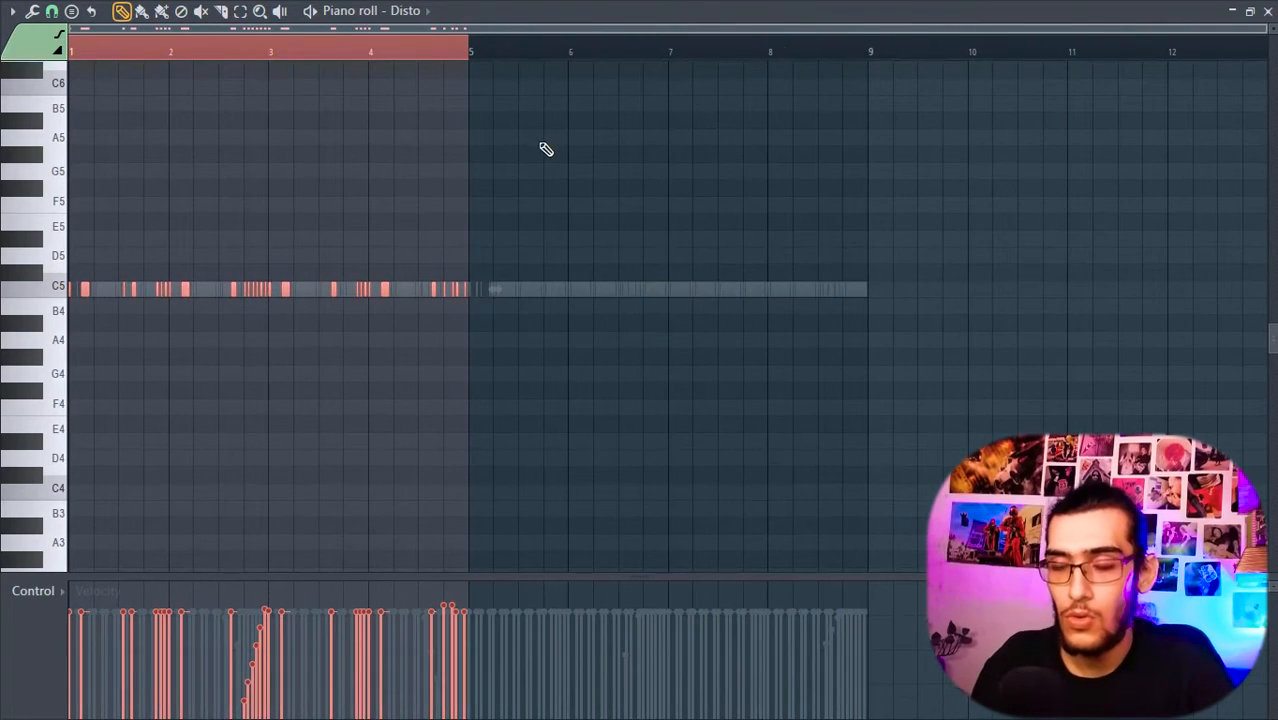
# Step: Duplicate the kick notes of bars 1 to 4 into bars 5 to 8 and clear the selection
pyautogui.hotkey('ctrl', 'b')
pyautogui.moveTo(470, 52); pyautogui.dragTo(8, 88)
pyautogui.scroll(2, 57, 94)
pyautogui.hotkey('ctrl', 'd')
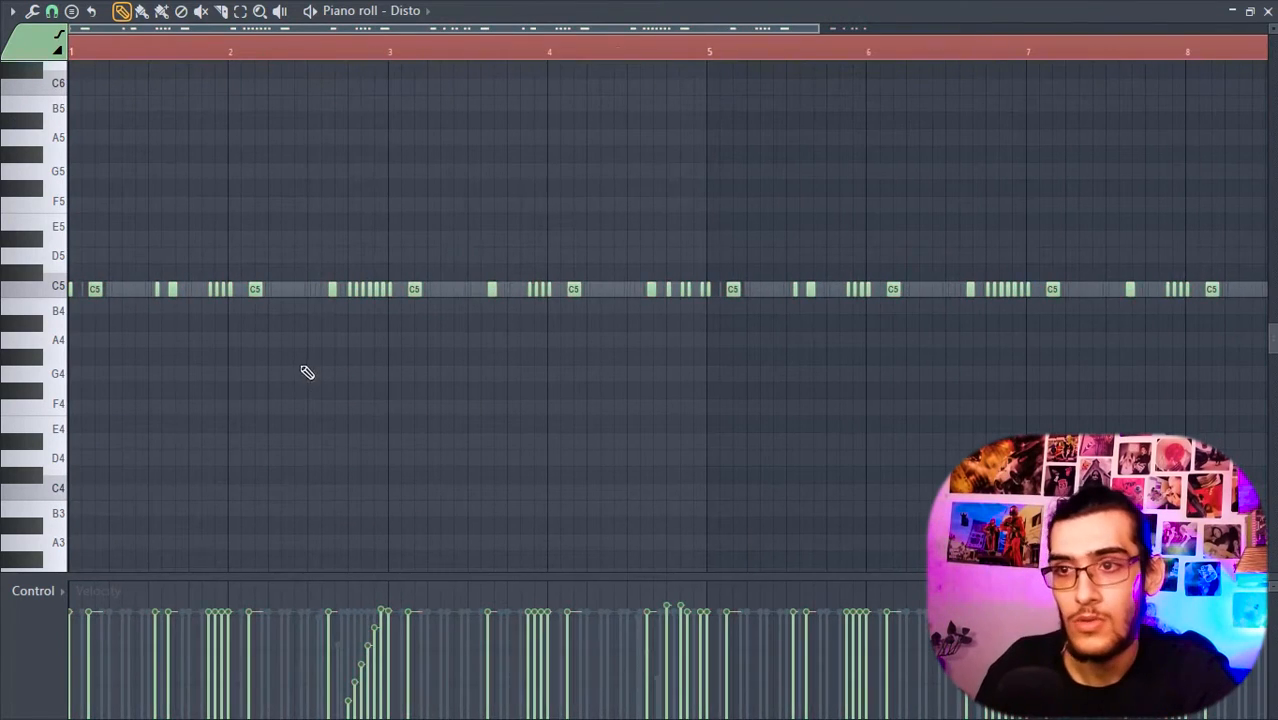
# Step: Play the arrangement and review the Disto kicks across bars 1 to 8
pyautogui.scroll(-3, 307, 368)
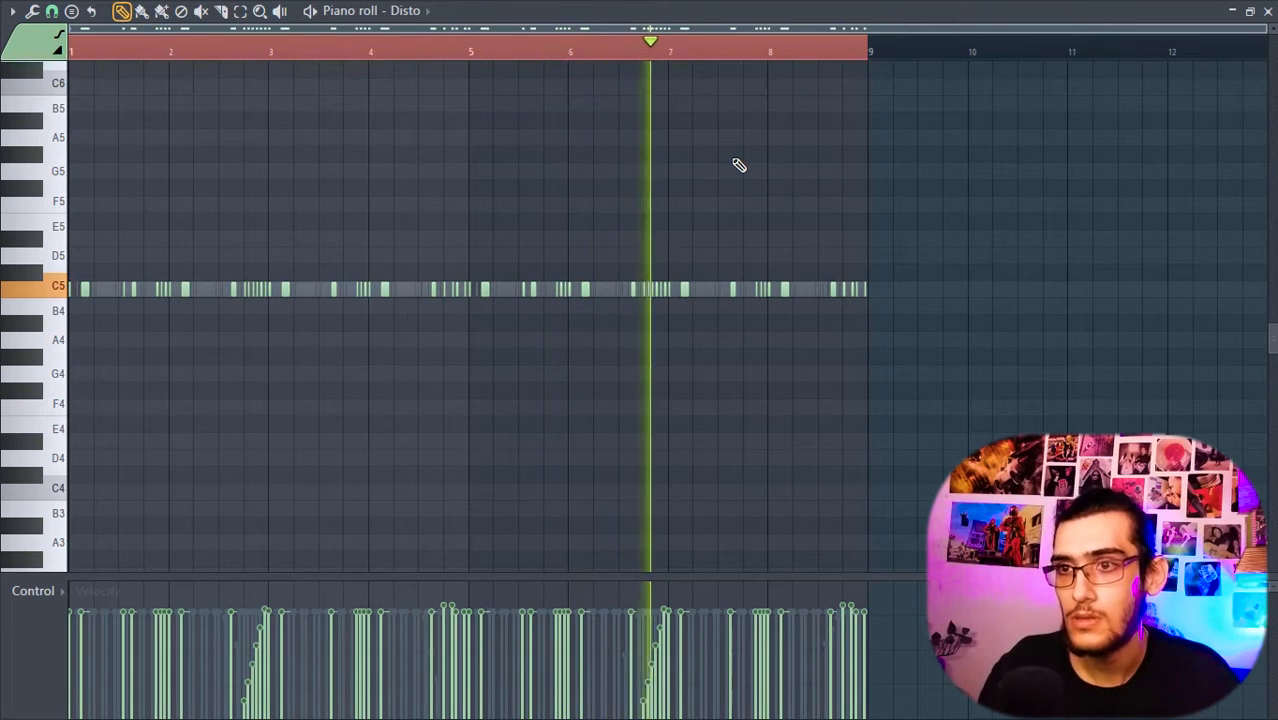
pyautogui.press('space')
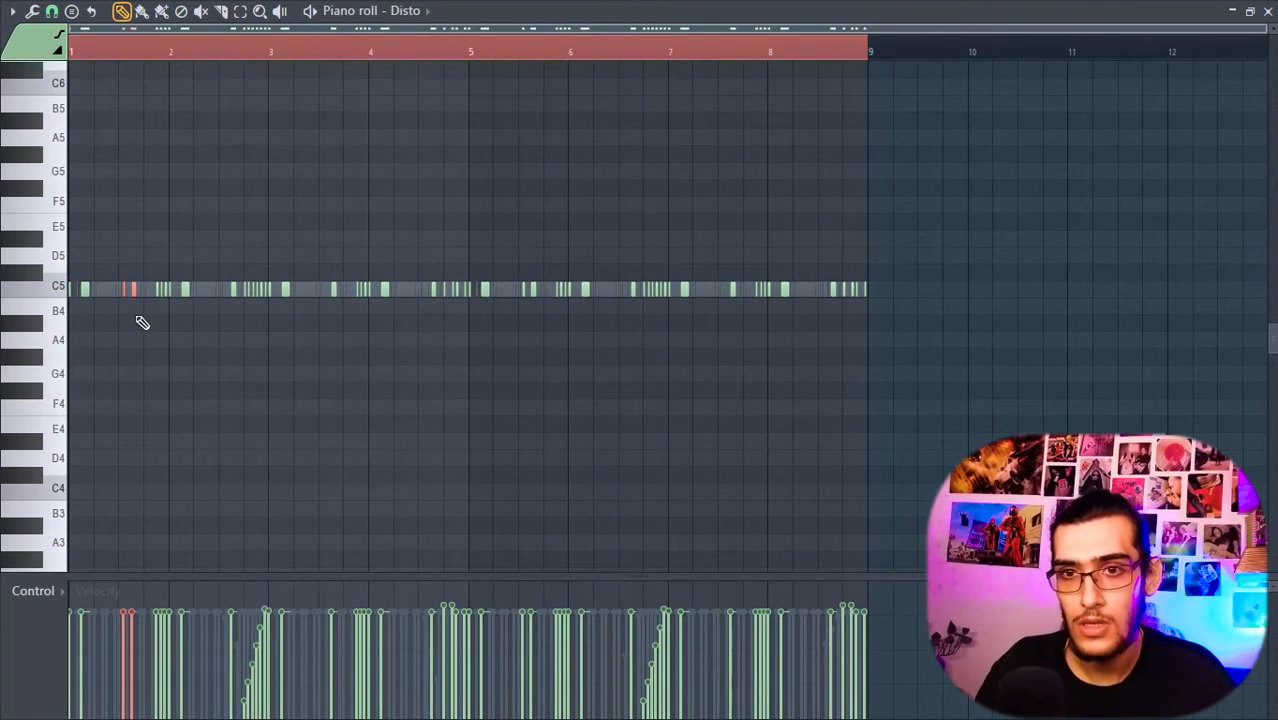
pyautogui.press('space')
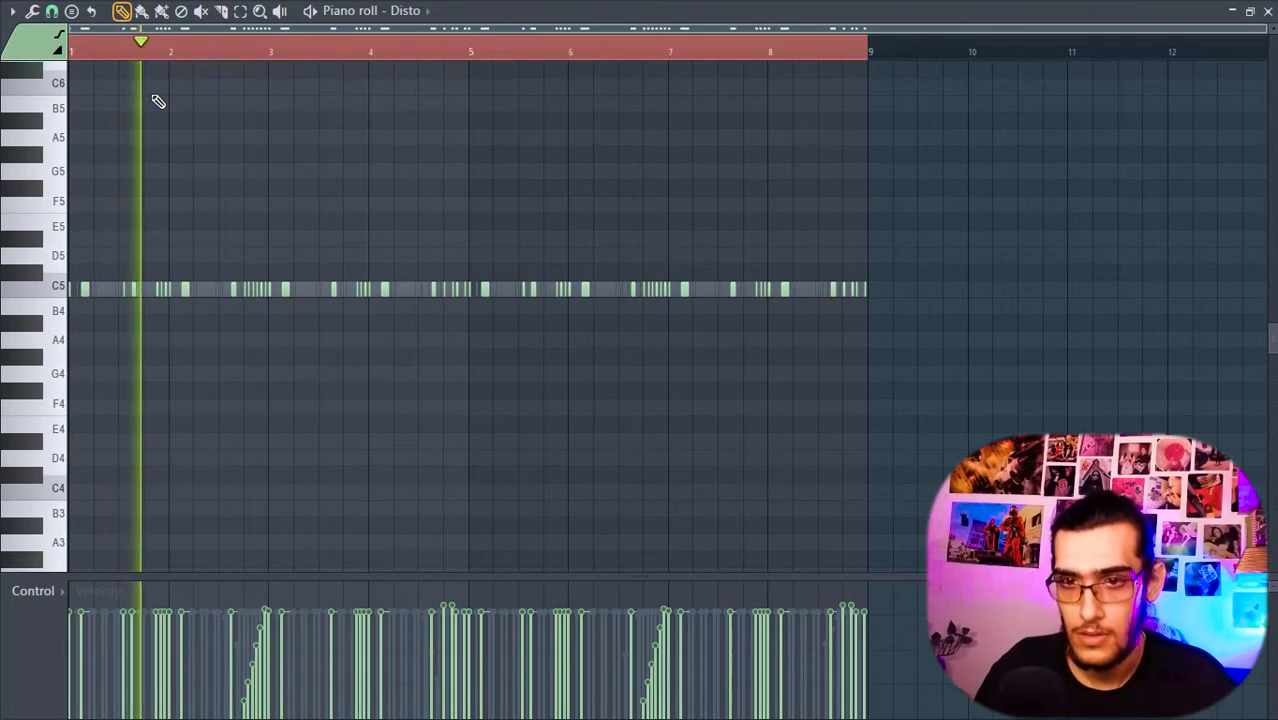
pyautogui.press('space')
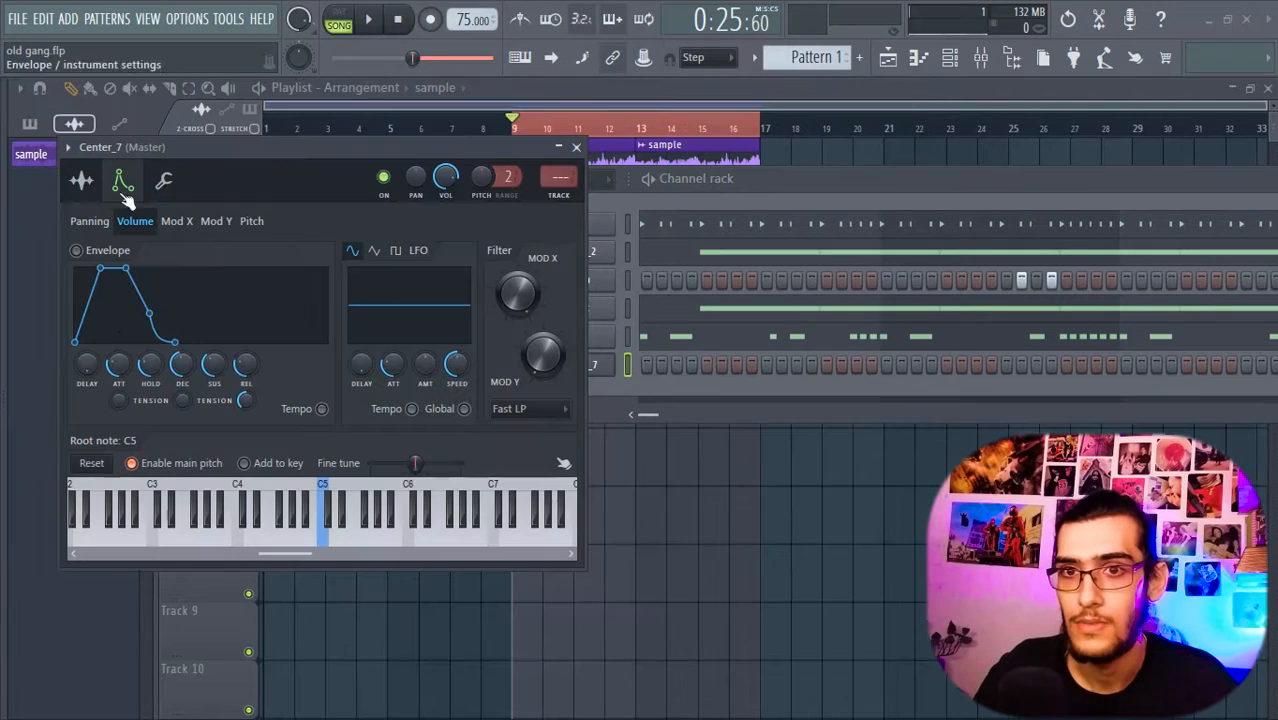
# Step: Enable Center_7's volume envelope with minimum attack, maximum hold, minimum decay and 0% sustain, and close its settings
pyautogui.scroll(-5, 118, 362)
pyautogui.scroll(5, 150, 365)
pyautogui.moveTo(182, 365); pyautogui.dragTo(182, 430)
pyautogui.moveTo(214, 365); pyautogui.dragTo(214, 430)
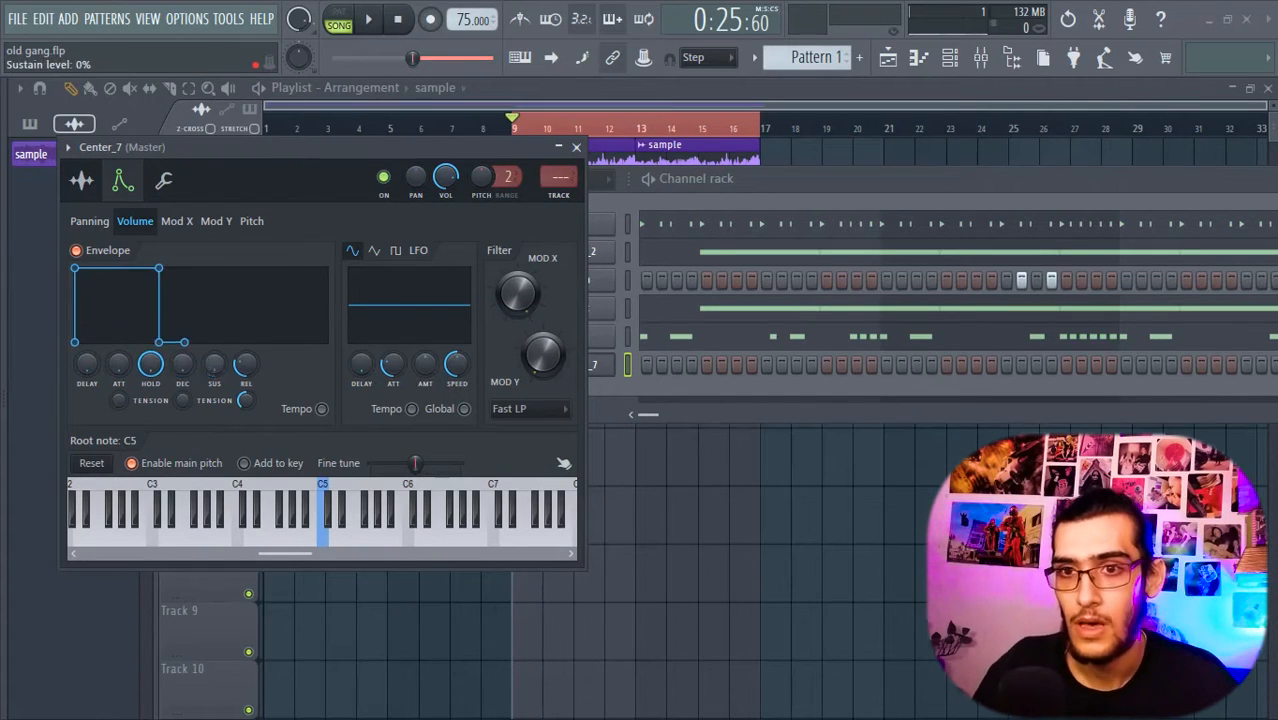
pyautogui.click(81, 180)
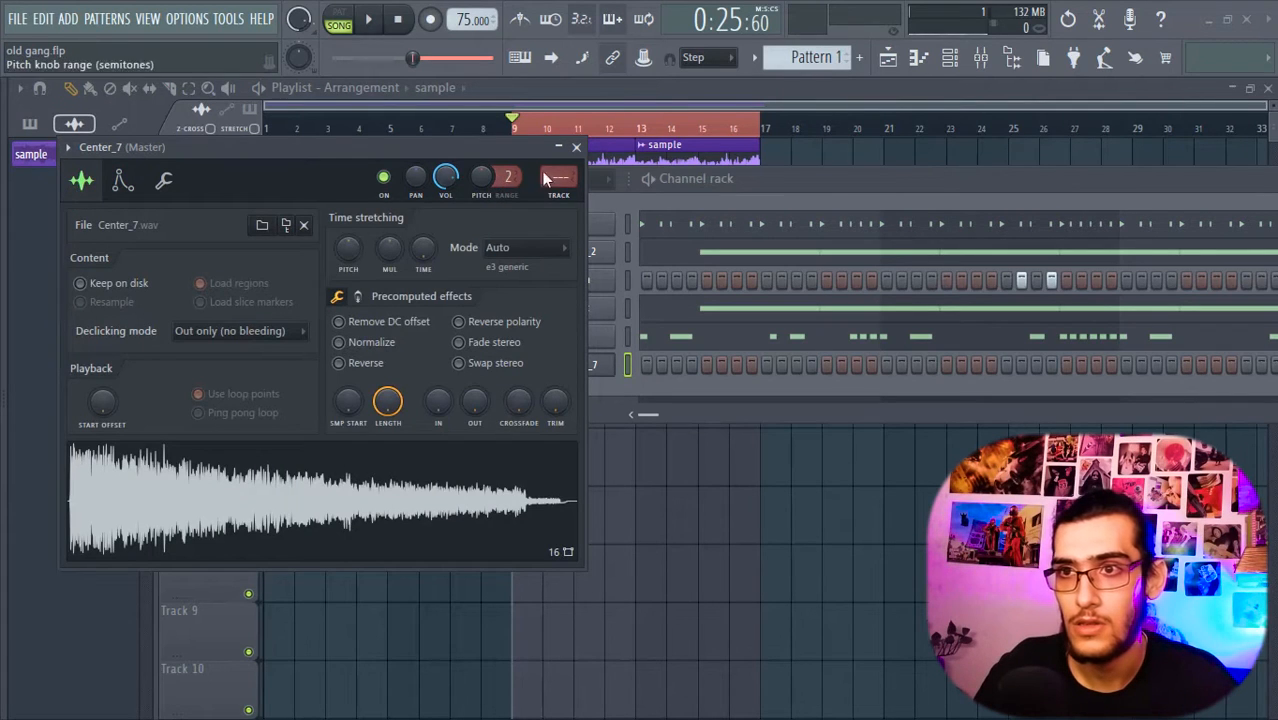
pyautogui.click(576, 147)
# Step: Place a lengthened C5 note on step 7 of bar 1 in Center_7's piano roll and repeat it in every bar through bar 8
pyautogui.rightClick(614, 362)
pyautogui.click(641, 363)
pyautogui.click(200, 287)
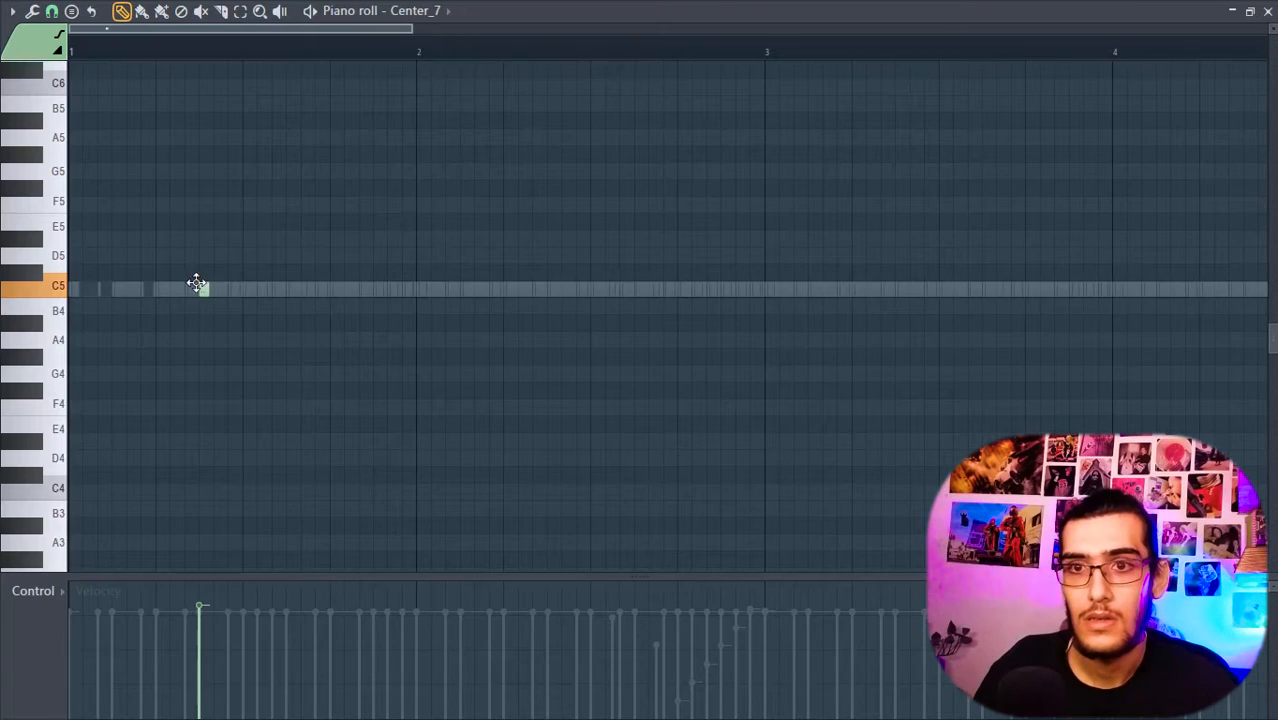
pyautogui.press('space')
pyautogui.moveTo(213, 290); pyautogui.dragTo(230, 290)
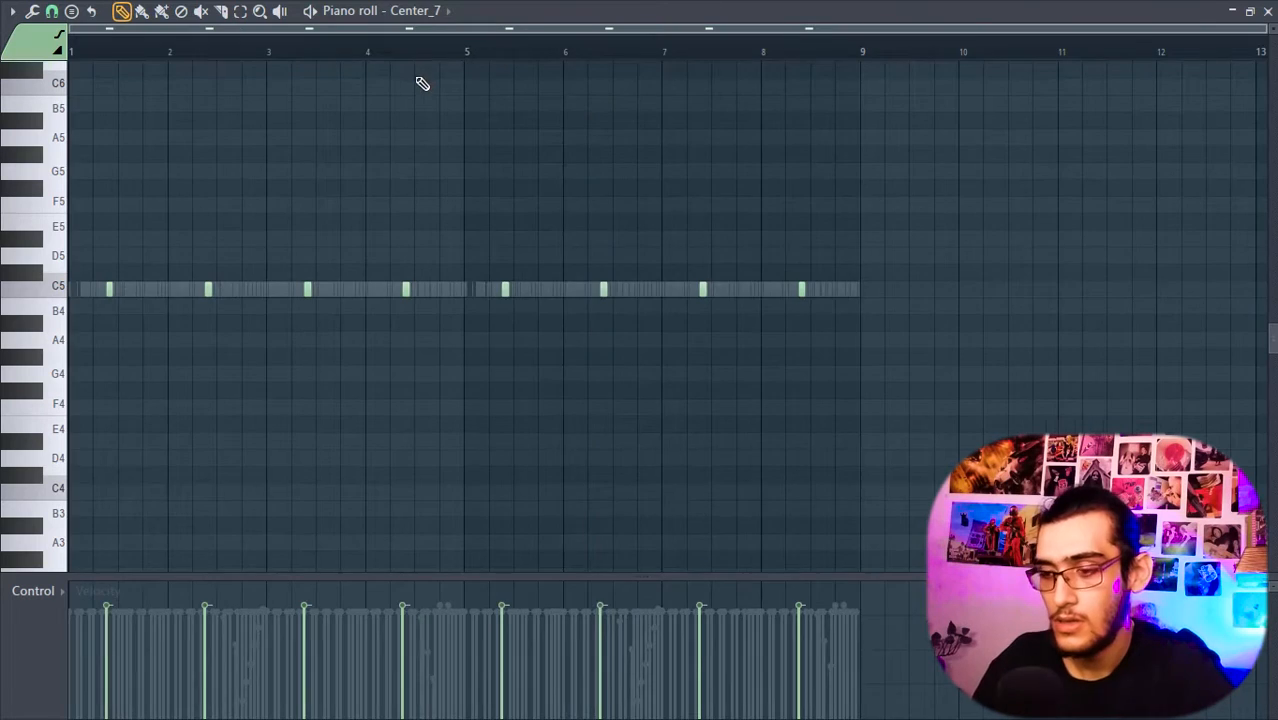
# Step: Add an extra C5 Center_7 note in the last quarter of bar 4, adjust it, and play the result
pyautogui.scroll(5, 442, 240)
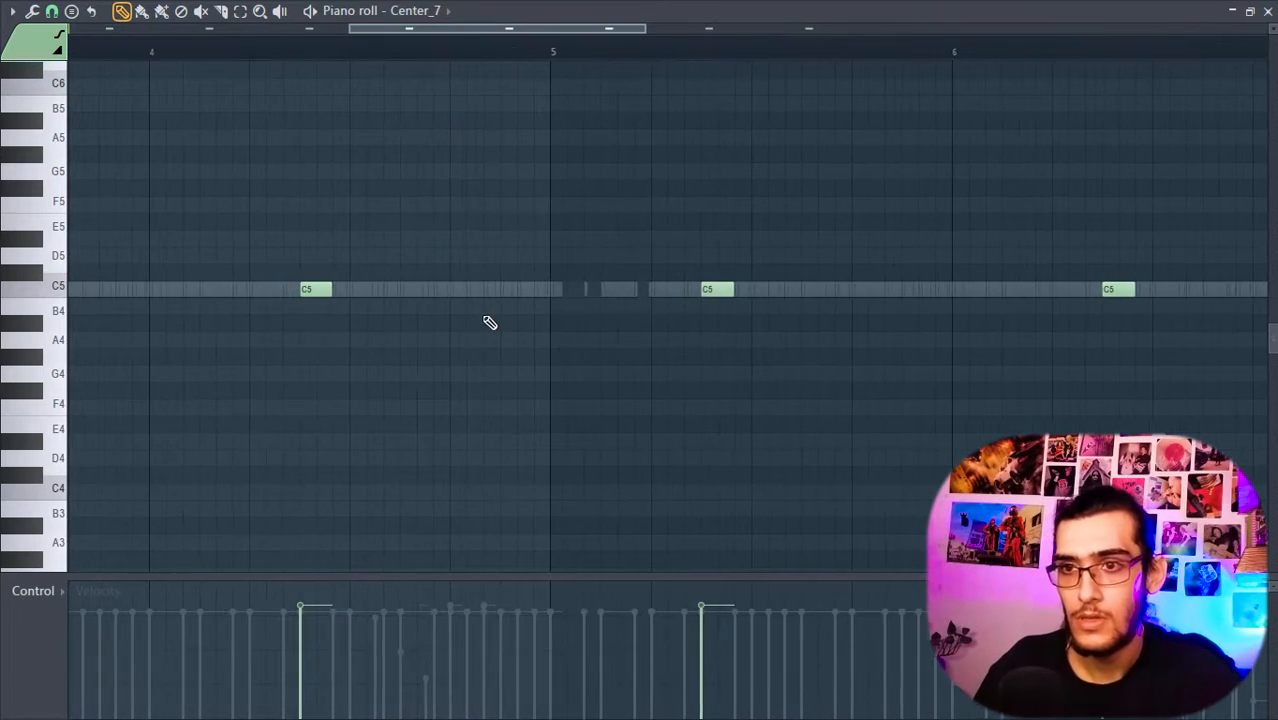
pyautogui.click(455, 288)
pyautogui.moveTo(456, 288); pyautogui.dragTo(473, 289)
pyautogui.moveTo(521, 290); pyautogui.dragTo(506, 291)
pyautogui.press('space')
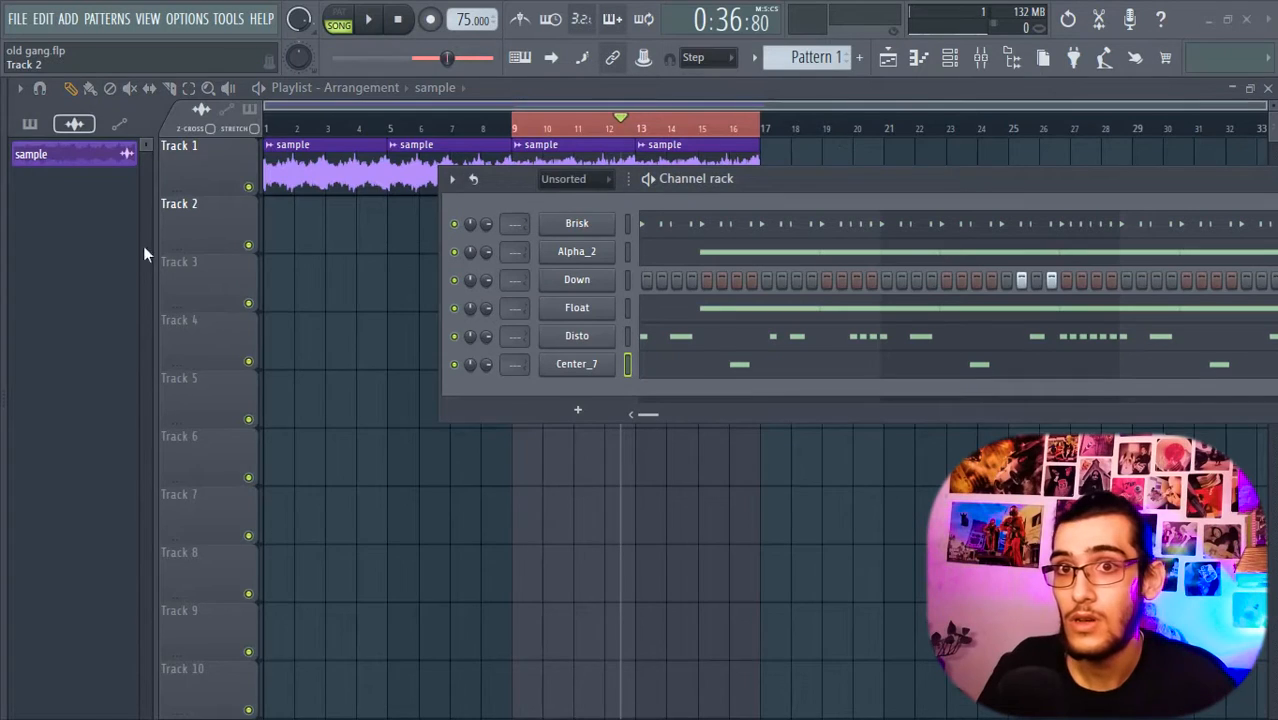
# Step: Add the Dimes sample from the Factory drum kit's Hi Hats folder as a new channel
pyautogui.moveTo(3, 350)
pyautogui.click(82, 238)
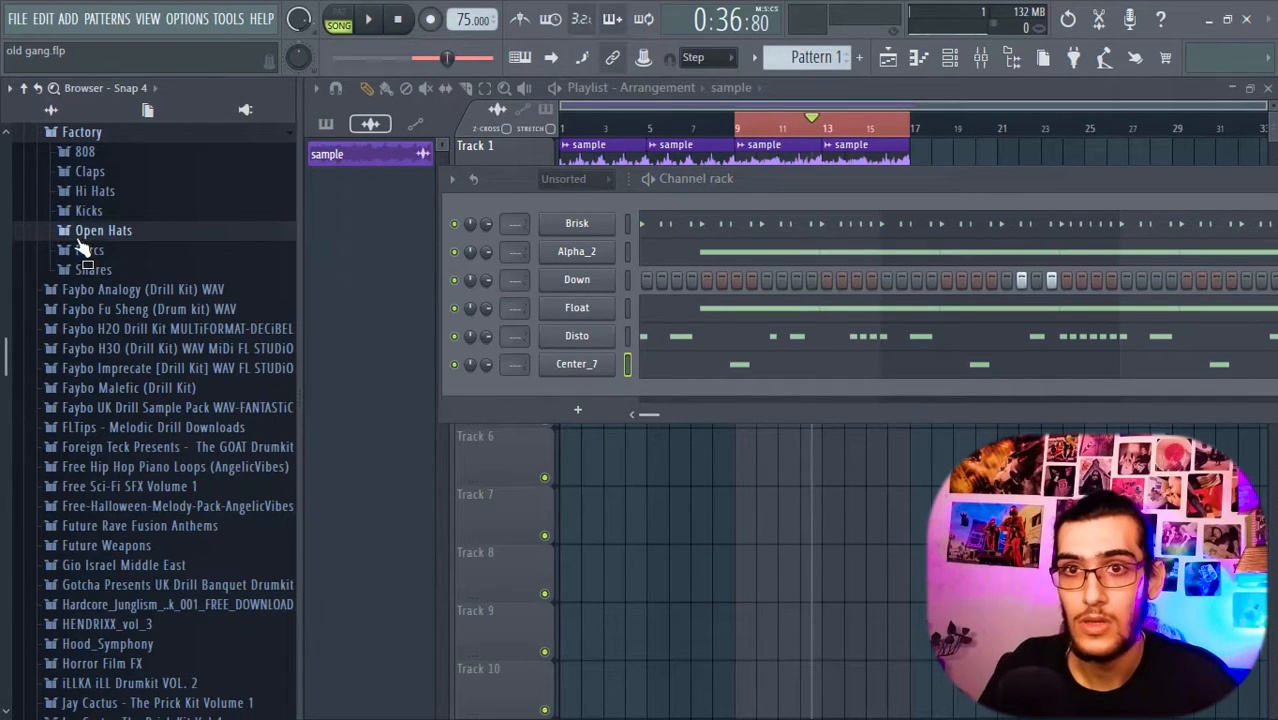
pyautogui.click(104, 192)
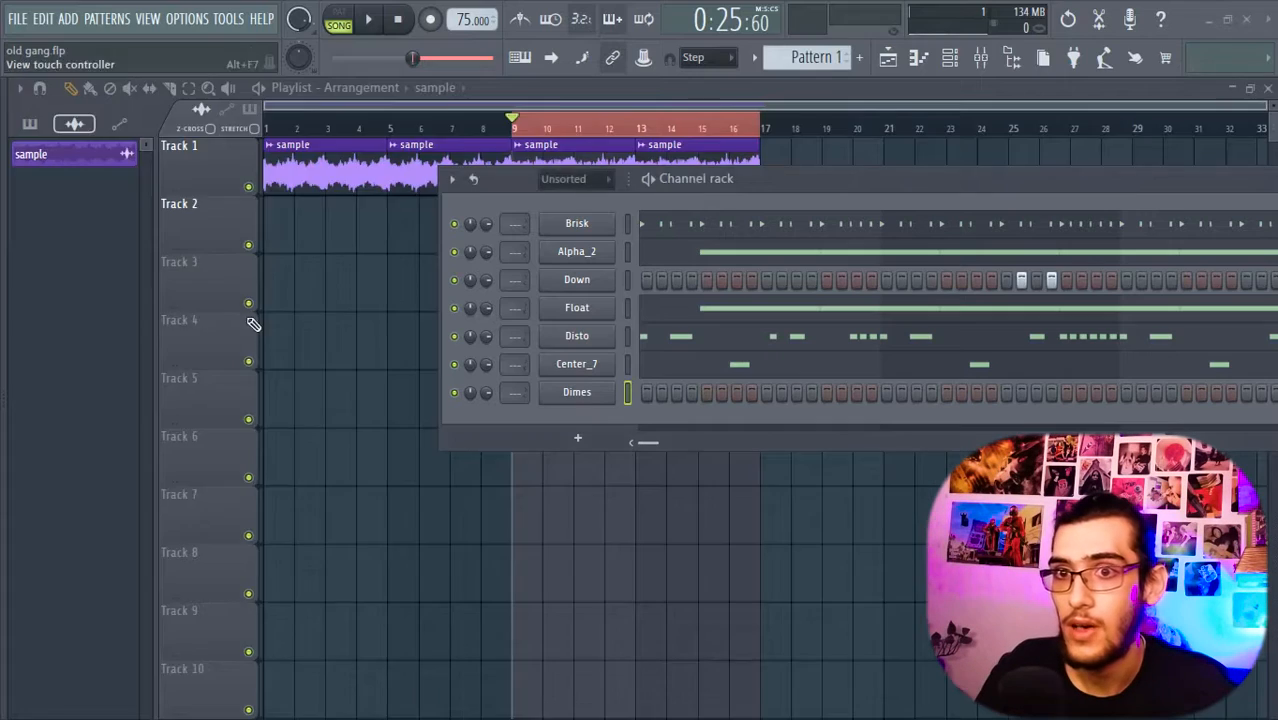
# Step: Delete the Dimes sample's loop marker in Edison, reload the edited sound into its channel, and set its stretching mode to Stretch
pyautogui.click(594, 395)
pyautogui.rightClick(317, 512)
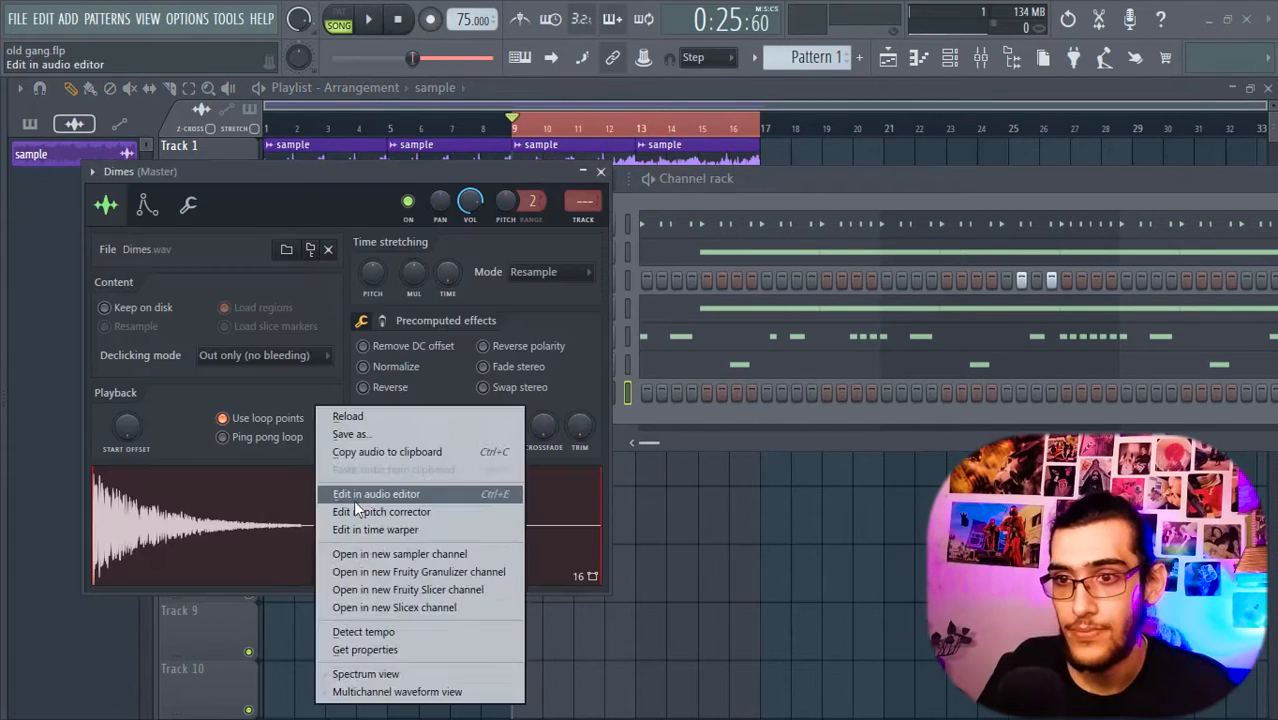
pyautogui.click(354, 496)
pyautogui.rightClick(68, 564)
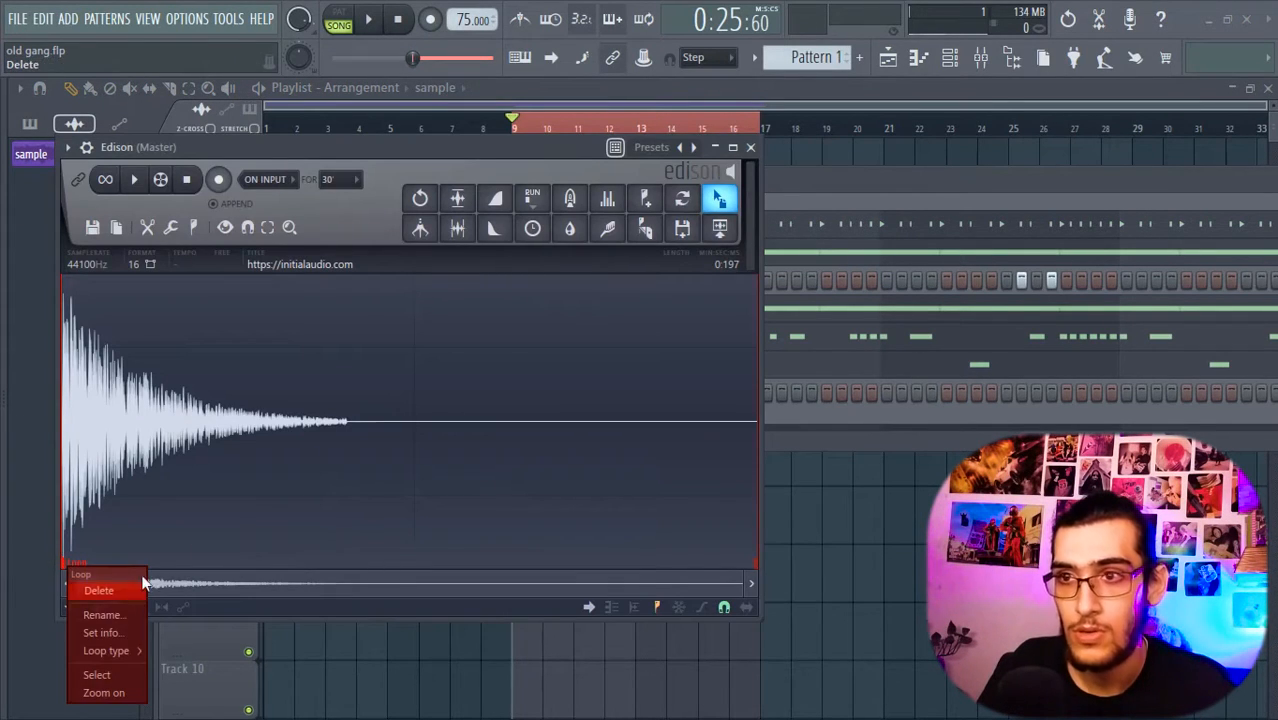
pyautogui.click(138, 588)
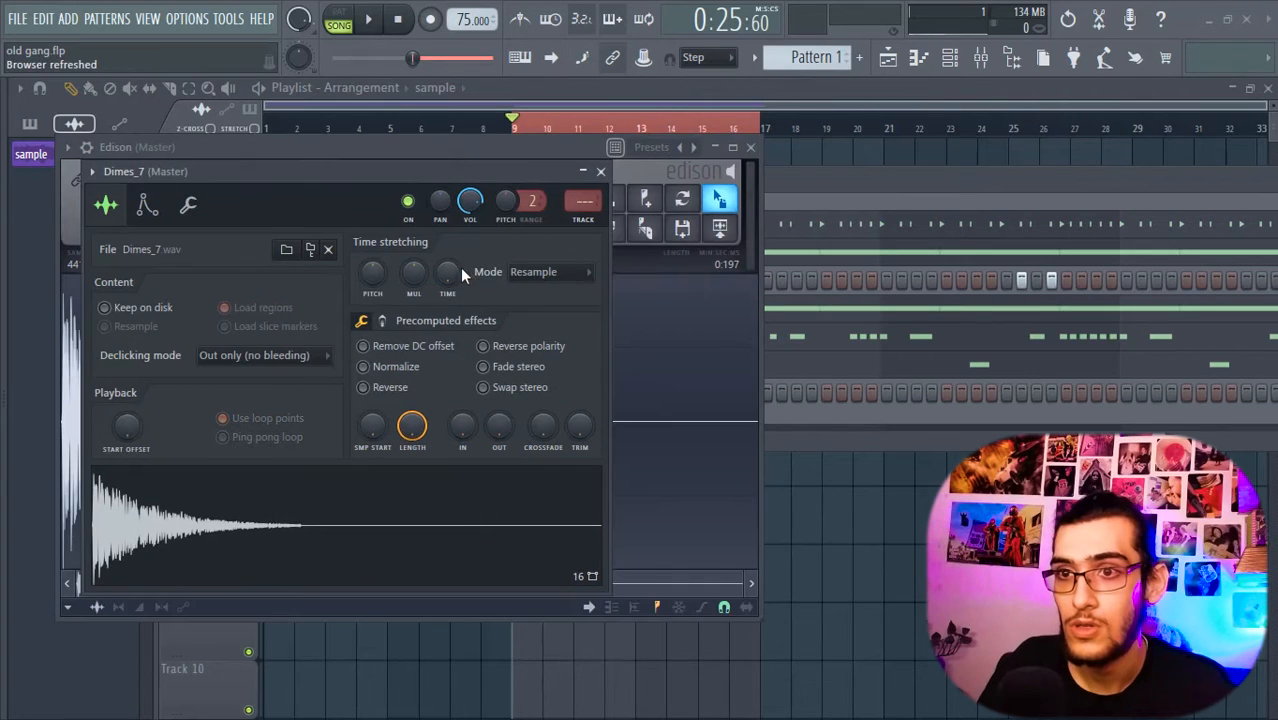
pyautogui.scroll(-1, 530, 277)
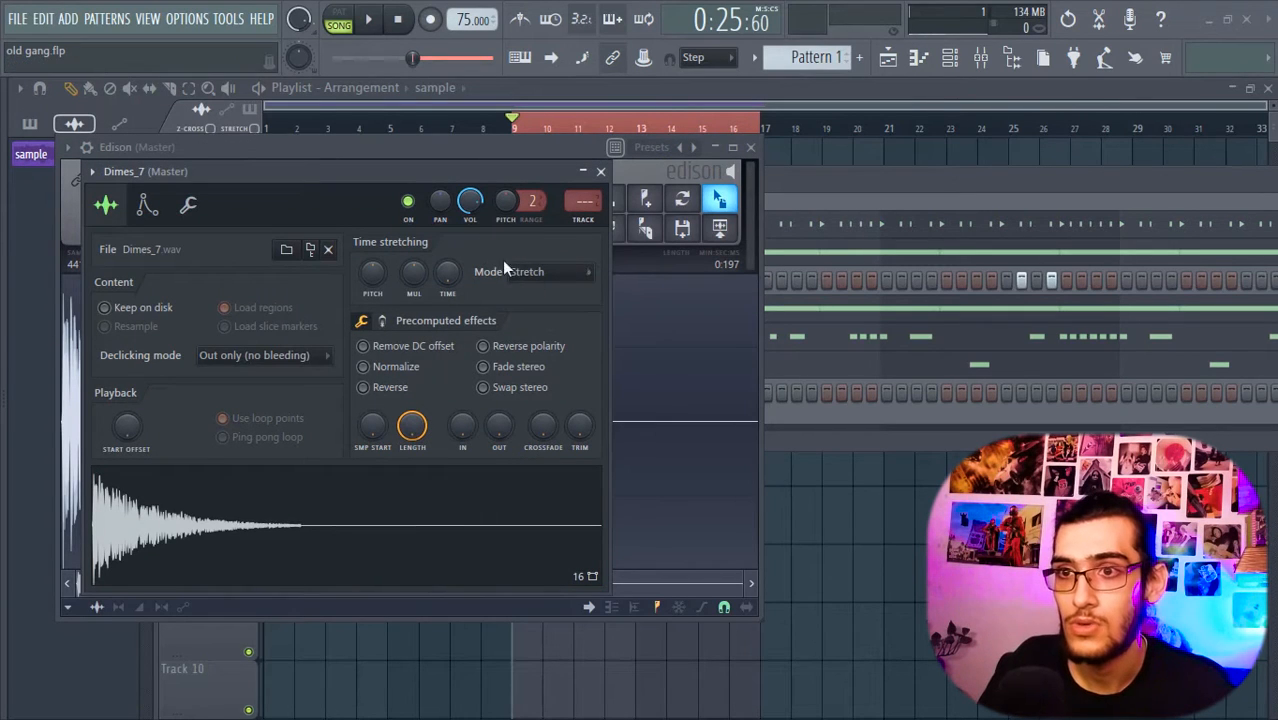
# Step: Place descending B4, A4, F4 and D4 notes in the last quarter of bar 1 in Dimes_7's piano roll and play them
pyautogui.rightClick(578, 395)
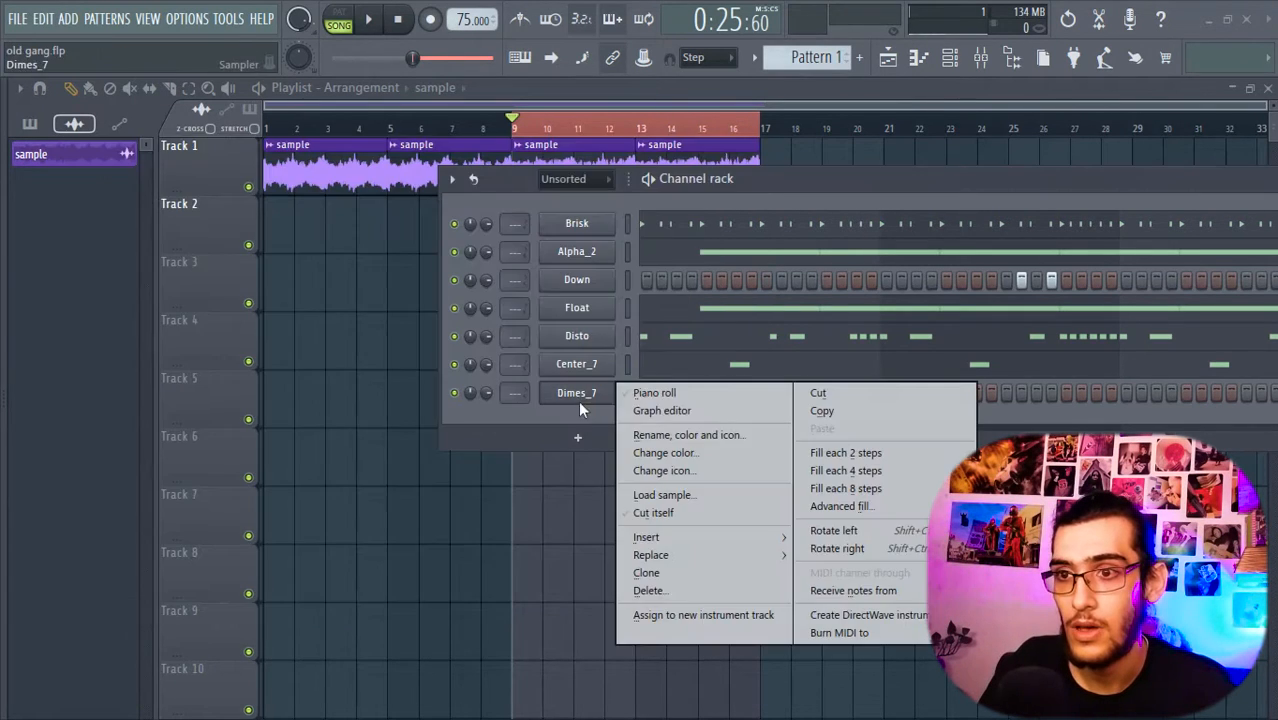
pyautogui.click(650, 394)
pyautogui.scroll(5, 192, 491)
pyautogui.click(740, 306)
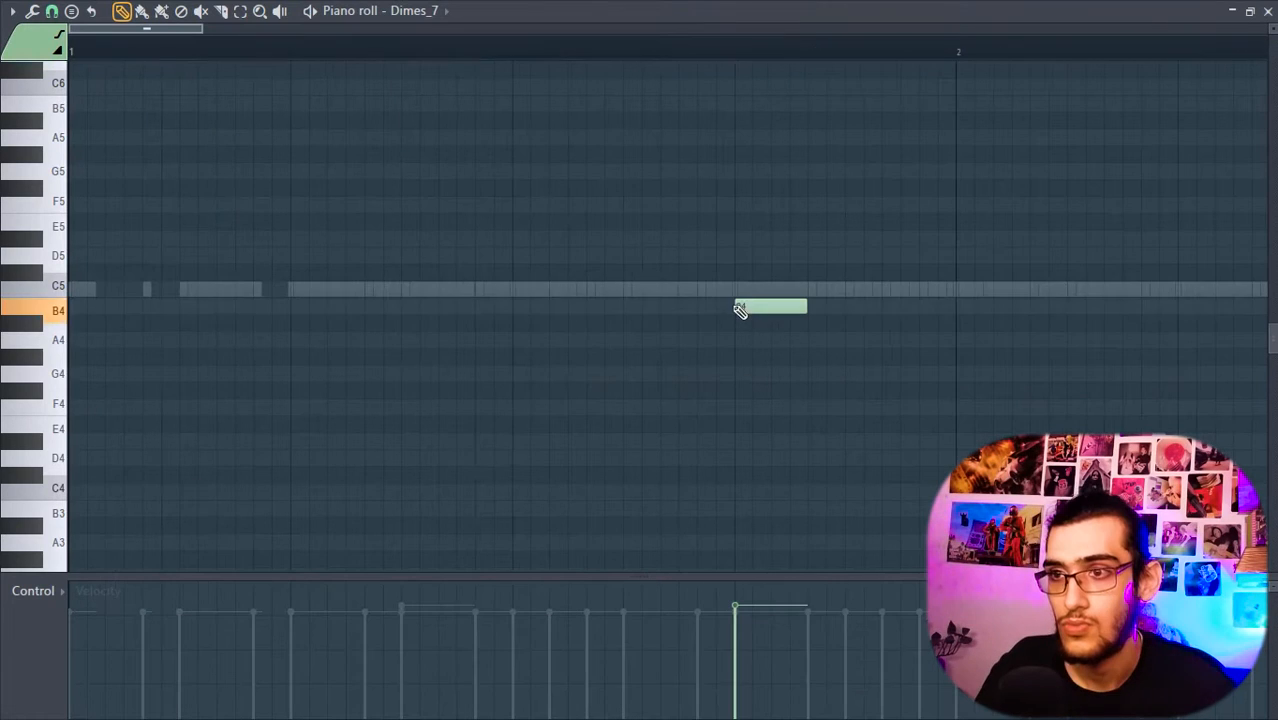
pyautogui.click(810, 340)
pyautogui.click(884, 408)
pyautogui.click(638, 45)
pyautogui.press('space')
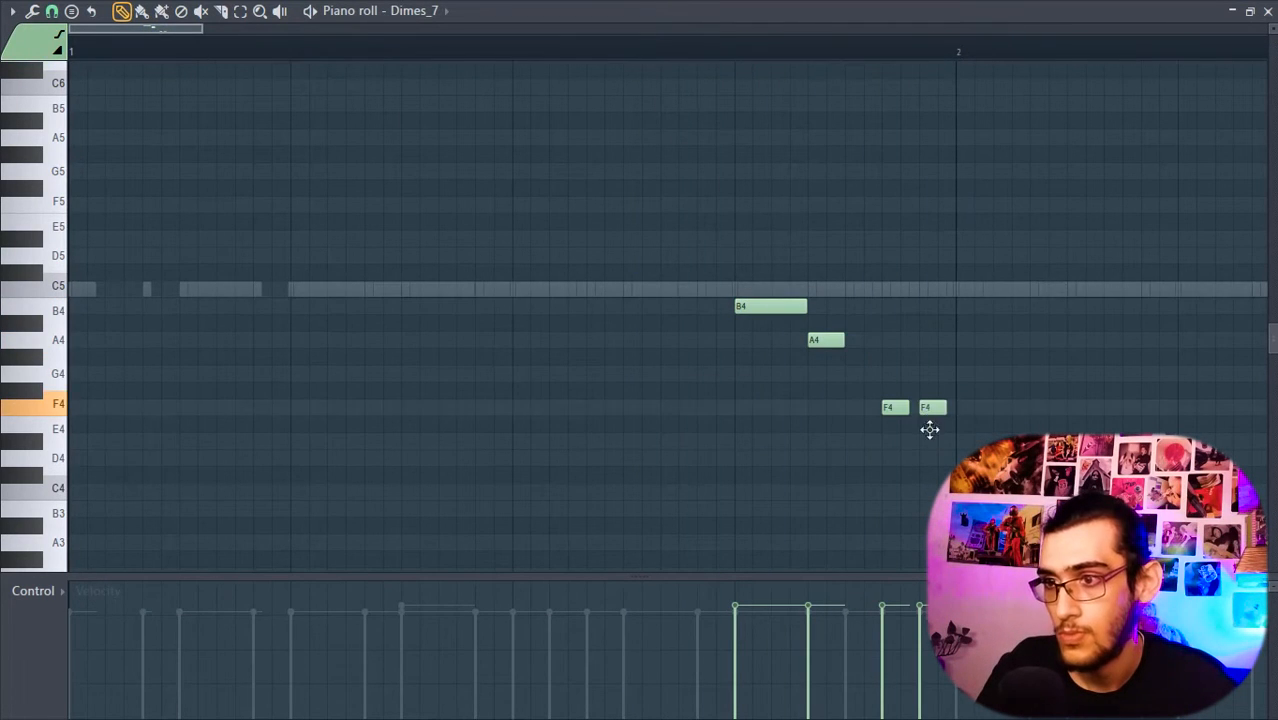
pyautogui.moveTo(930, 412); pyautogui.dragTo(928, 463)
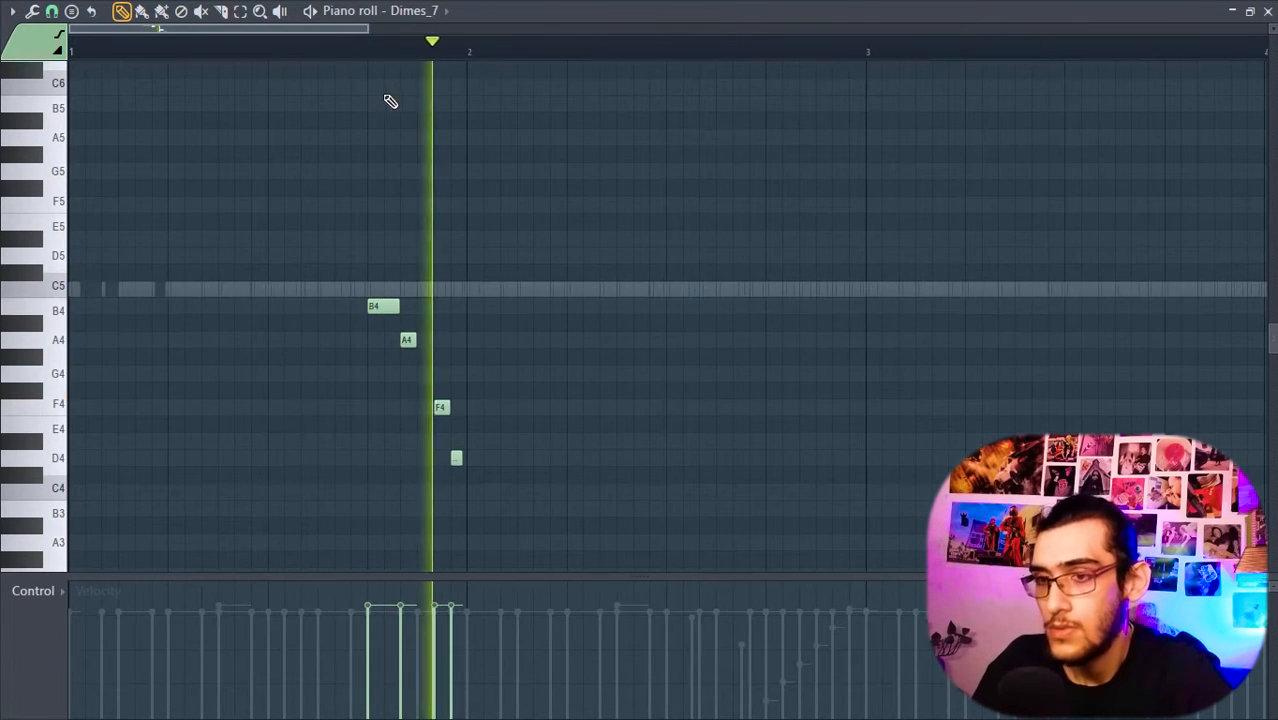
# Step: Add descending A4, F4 and D#4 notes around the middle of bar 2 in Dimes_7 and play the result
pyautogui.scroll(5, 560, 115)
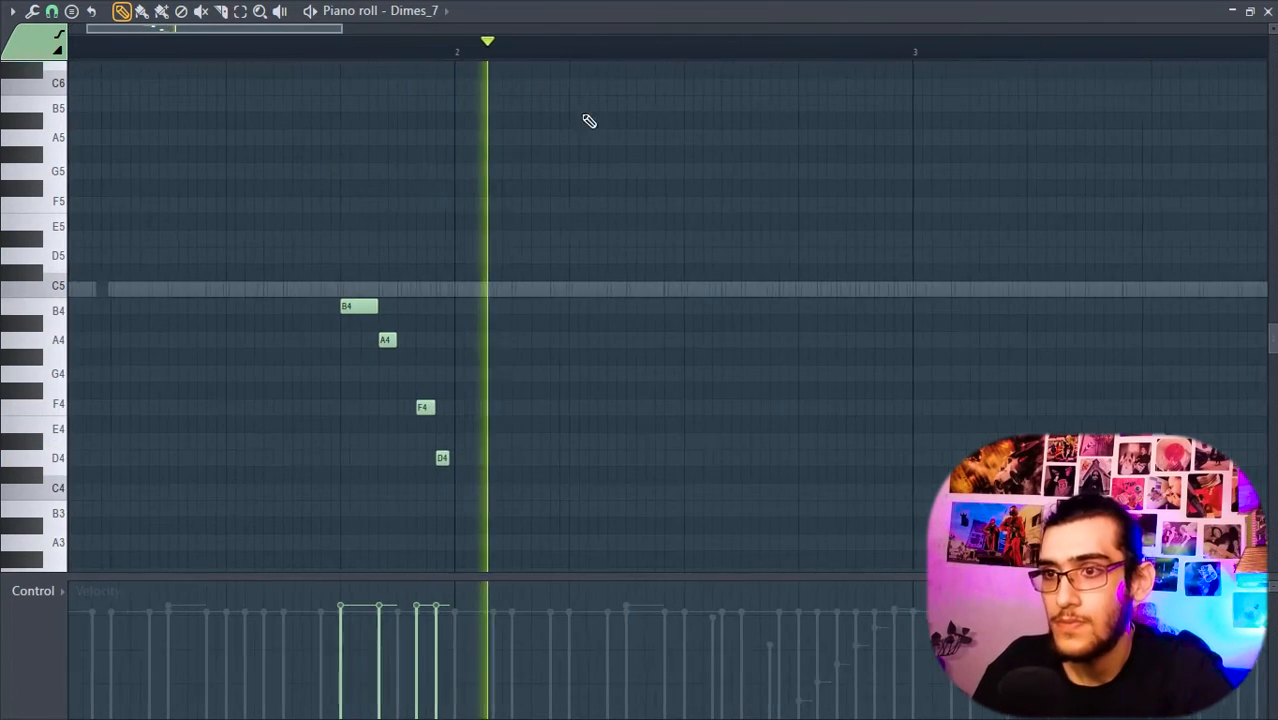
pyautogui.press('space')
pyautogui.click(516, 340)
pyautogui.click(571, 407)
pyautogui.click(620, 441)
pyautogui.press('space')
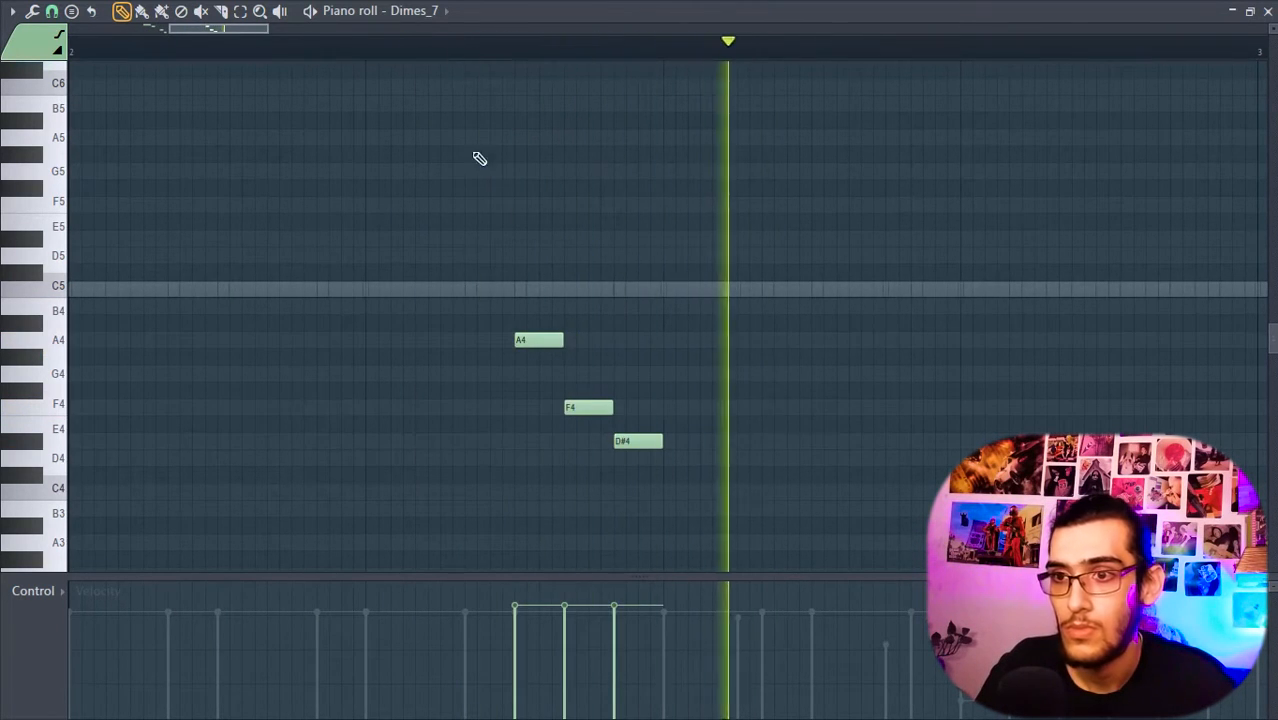
# Step: Add an ascending C4, D4, E4 and F4 run at the end of bar 2 in Dimes_7 and play it
pyautogui.press('space')
pyautogui.scroll(-5, 479, 157)
pyautogui.click(442, 491)
pyautogui.click(460, 458)
pyautogui.click(478, 424)
pyautogui.click(496, 407)
pyautogui.press('space')
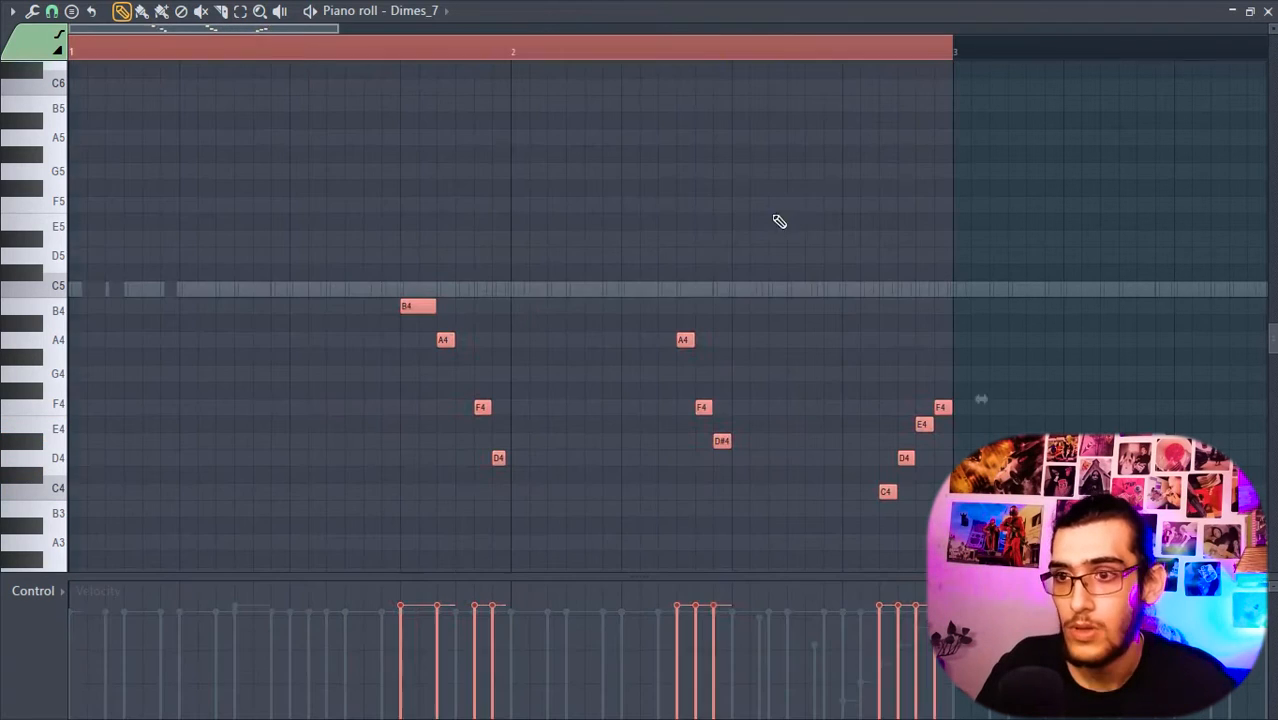
# Step: Repeat the two-bar Dimes_7 phrase through bar 8
pyautogui.hscroll(-2, 288, 168)
pyautogui.hscroll(1, 289, 180)
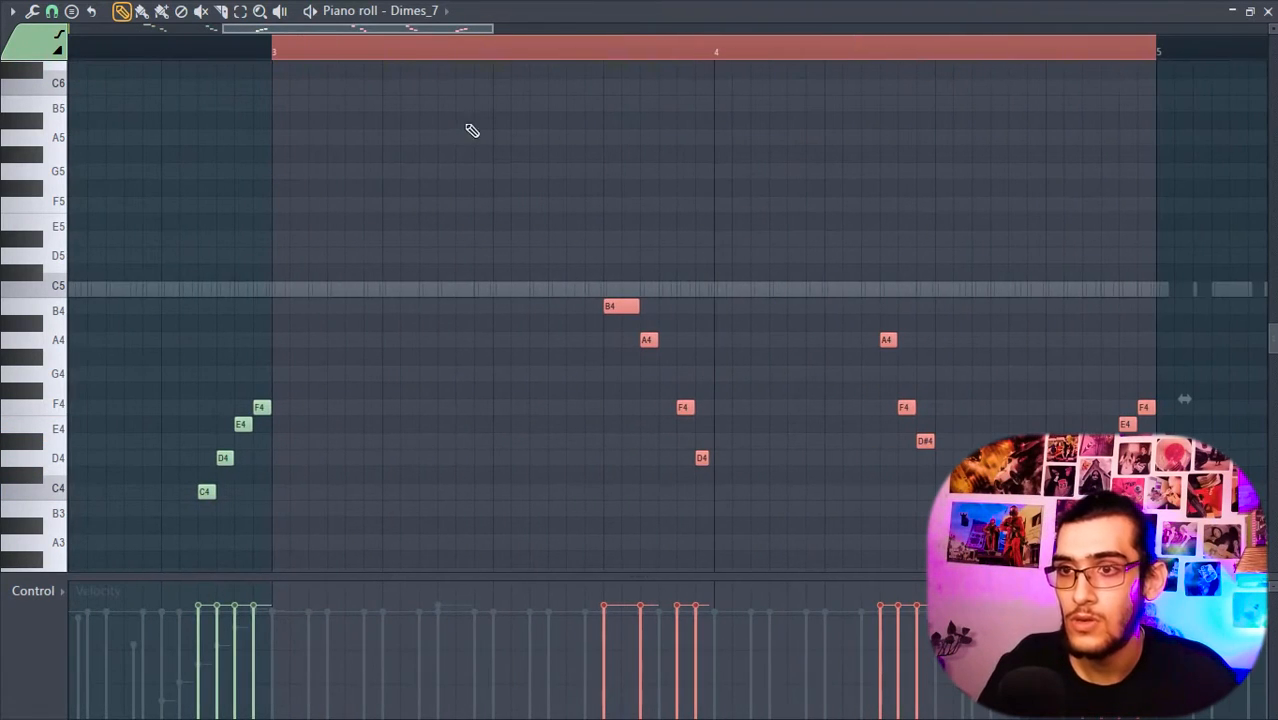
pyautogui.hotkey('ctrl', 'b')
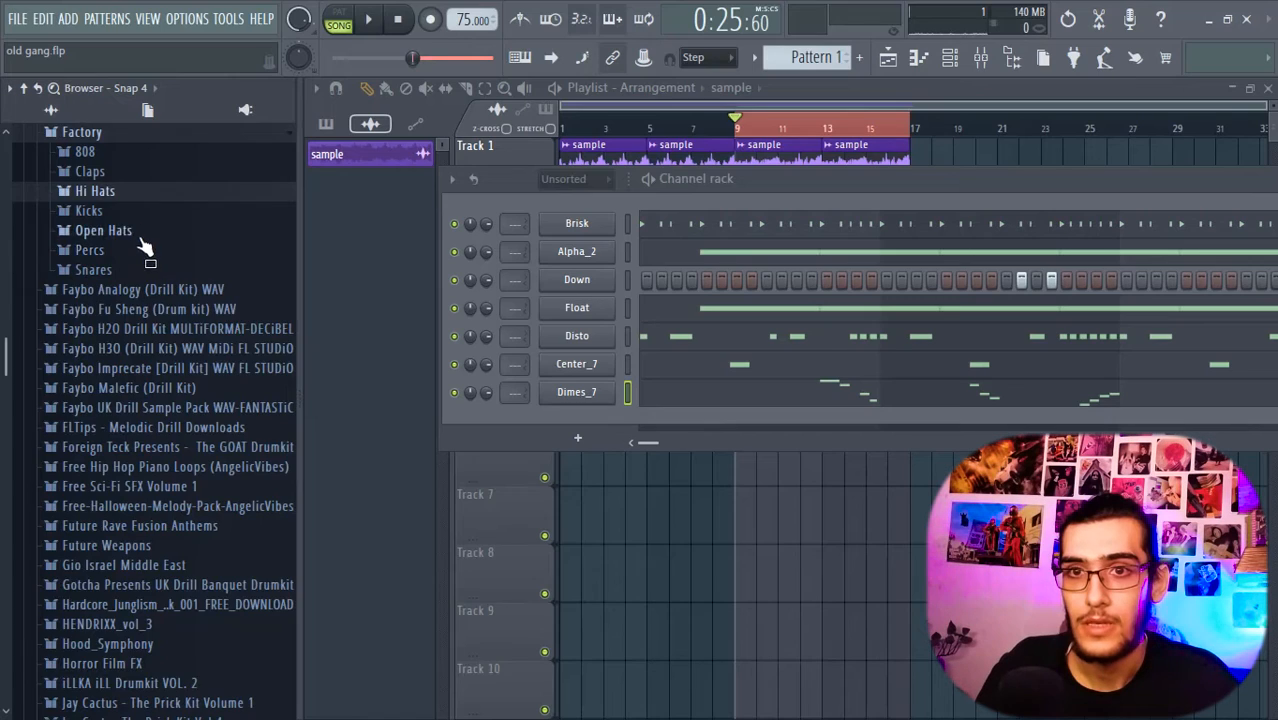
# Step: Add Shaker 01 from the Factory kit's Percs folder as a channel and fill it on every 2 steps
pyautogui.click(145, 252)
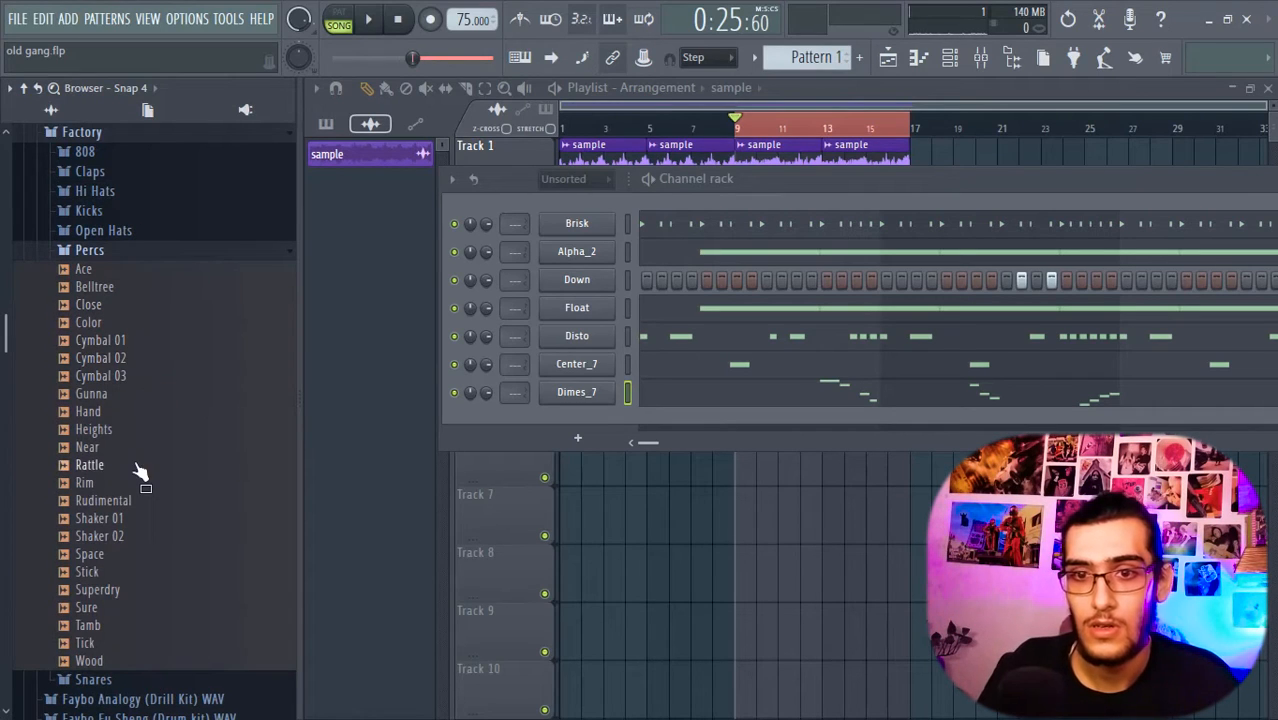
pyautogui.moveTo(140, 485); pyautogui.dragTo(622, 432)
pyautogui.rightClick(622, 432)
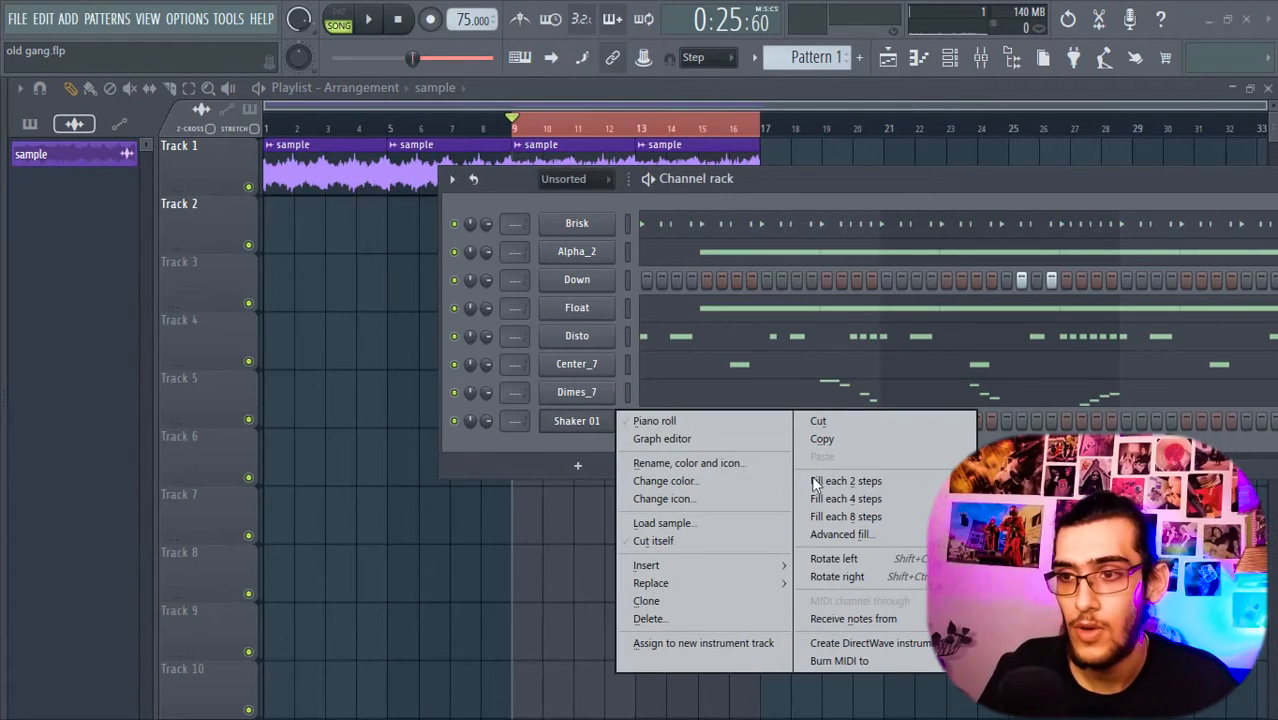
pyautogui.click(814, 483)
pyautogui.click(576, 421)
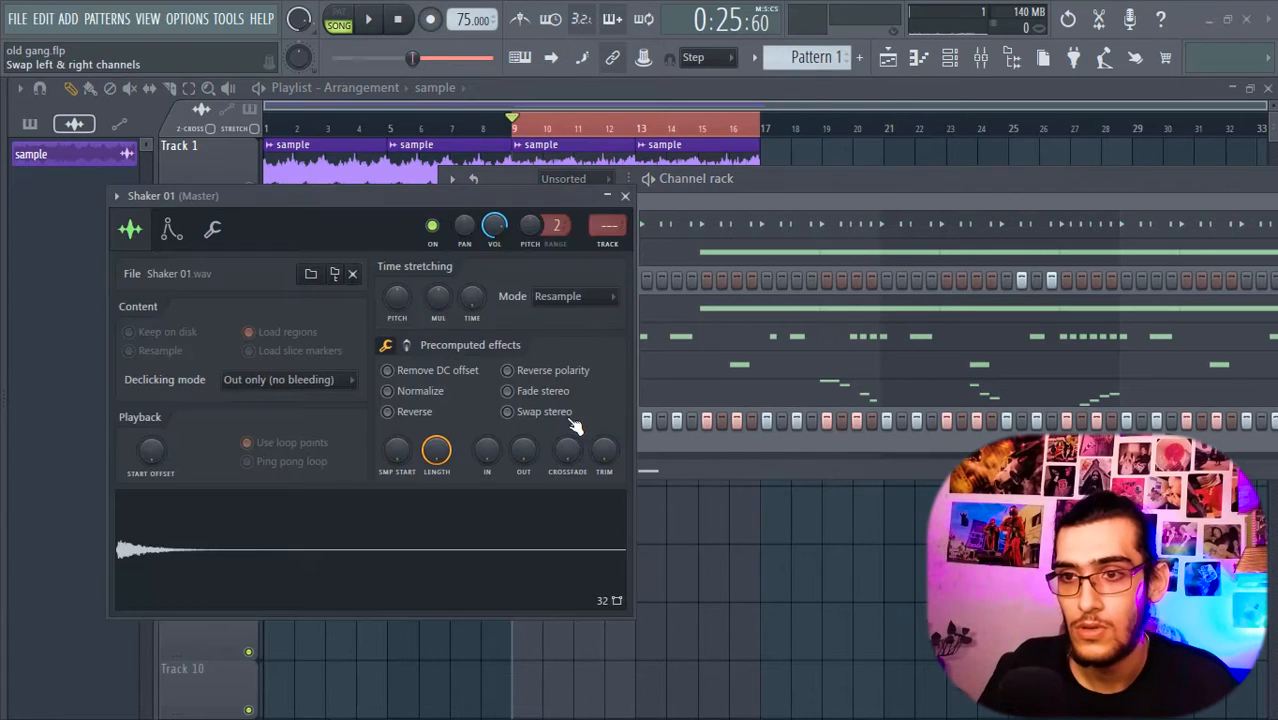
pyautogui.click(614, 195)
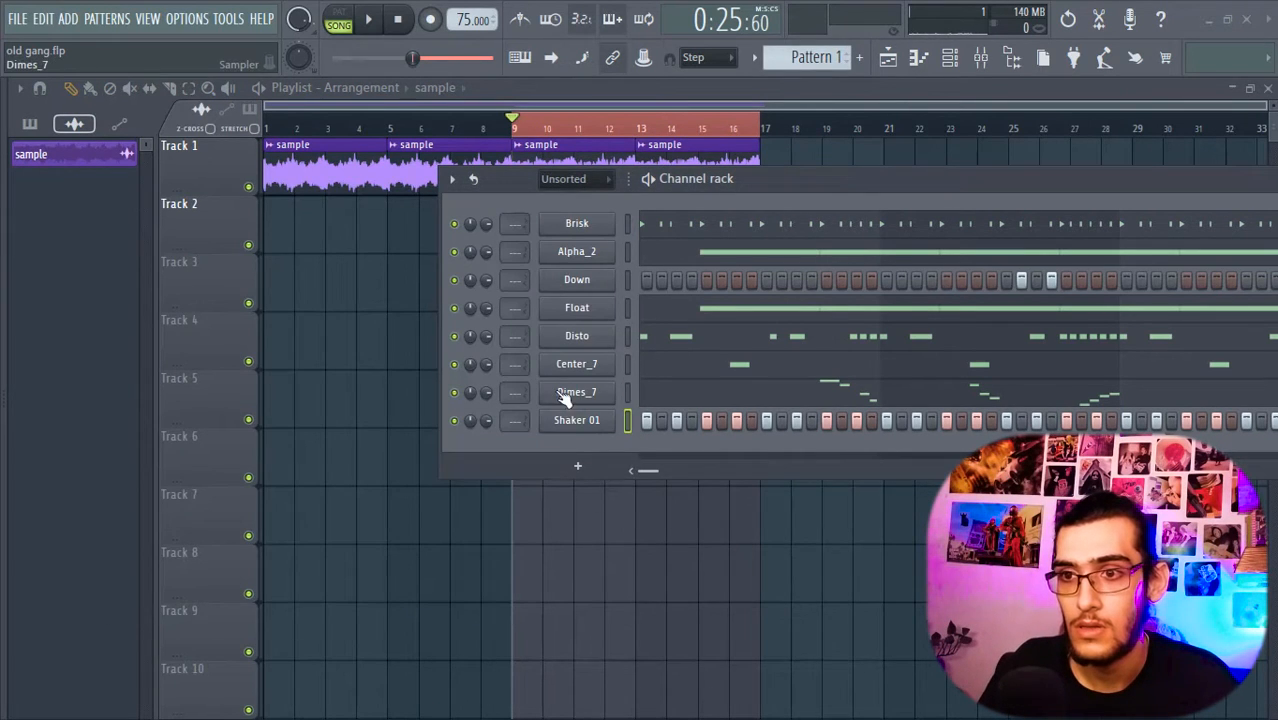
# Step: Delete the Shaker 01 notes from bar 3 onward in its piano roll and vary the remaining notes' velocities
pyautogui.rightClick(612, 414)
pyautogui.click(660, 421)
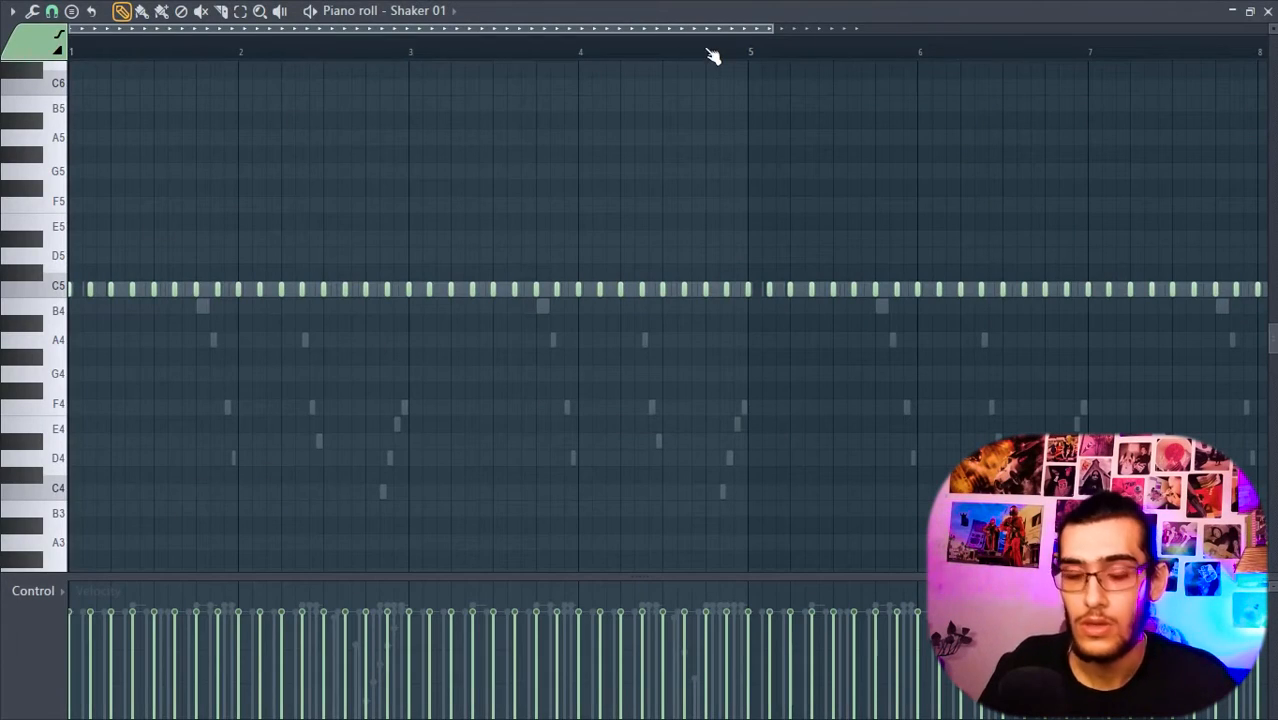
pyautogui.keyDown('ctrl'); pyautogui.click(412, 56); pyautogui.keyUp('ctrl')
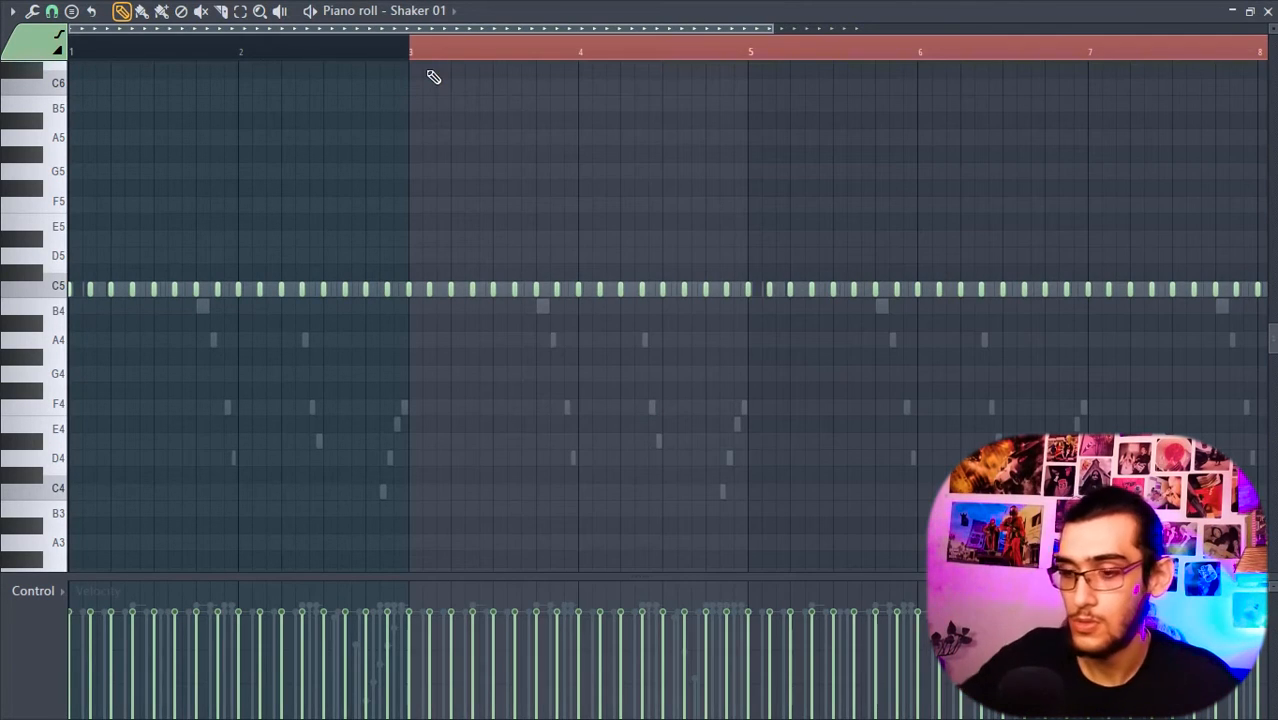
pyautogui.press('Delete')
pyautogui.moveTo(113, 643); pyautogui.dragTo(237, 651)
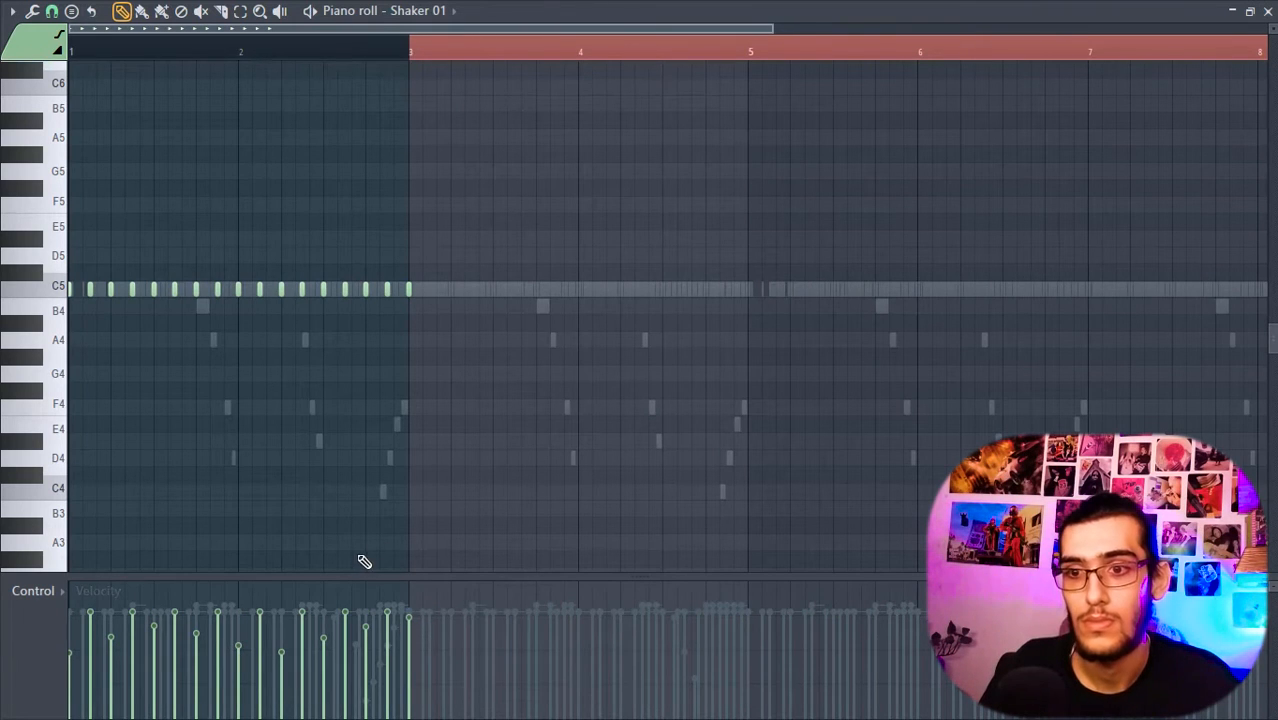
# Step: Repeat the two-bar Shaker 01 pattern with its varied velocities through bar 8, playing it to check
pyautogui.hotkey('ctrl', 'v')
pyautogui.press('space')
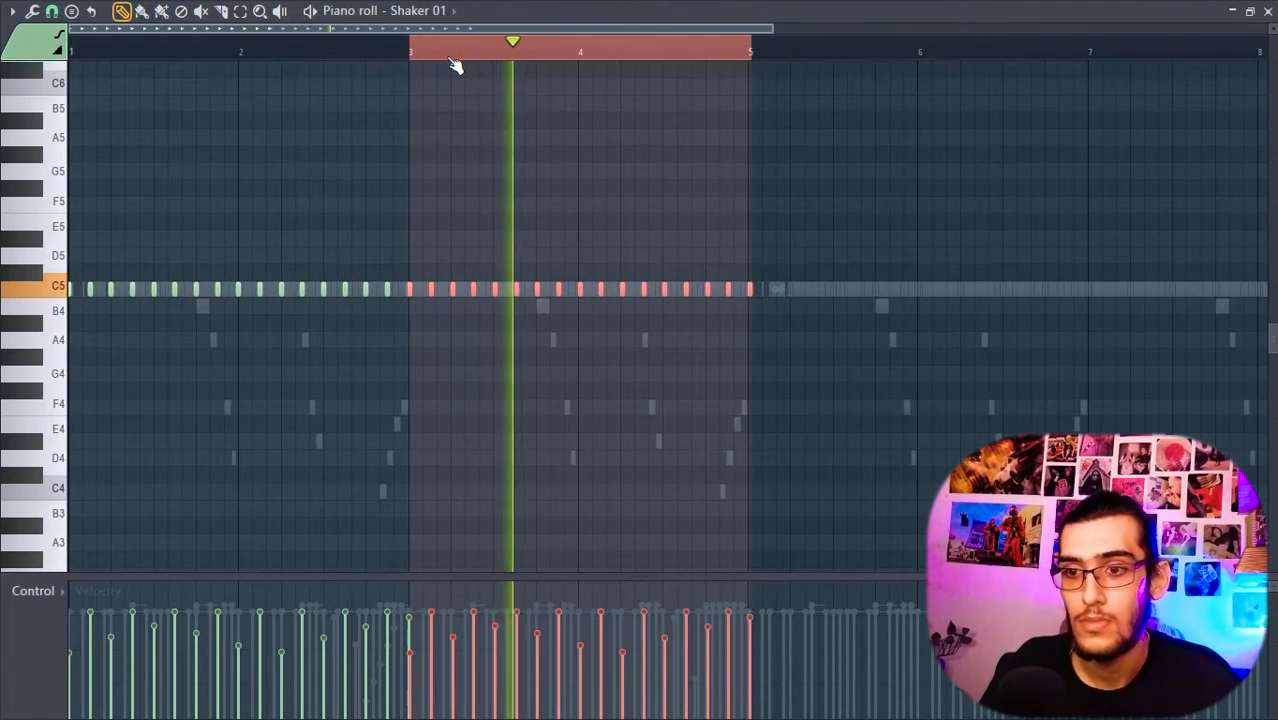
pyautogui.press('space')
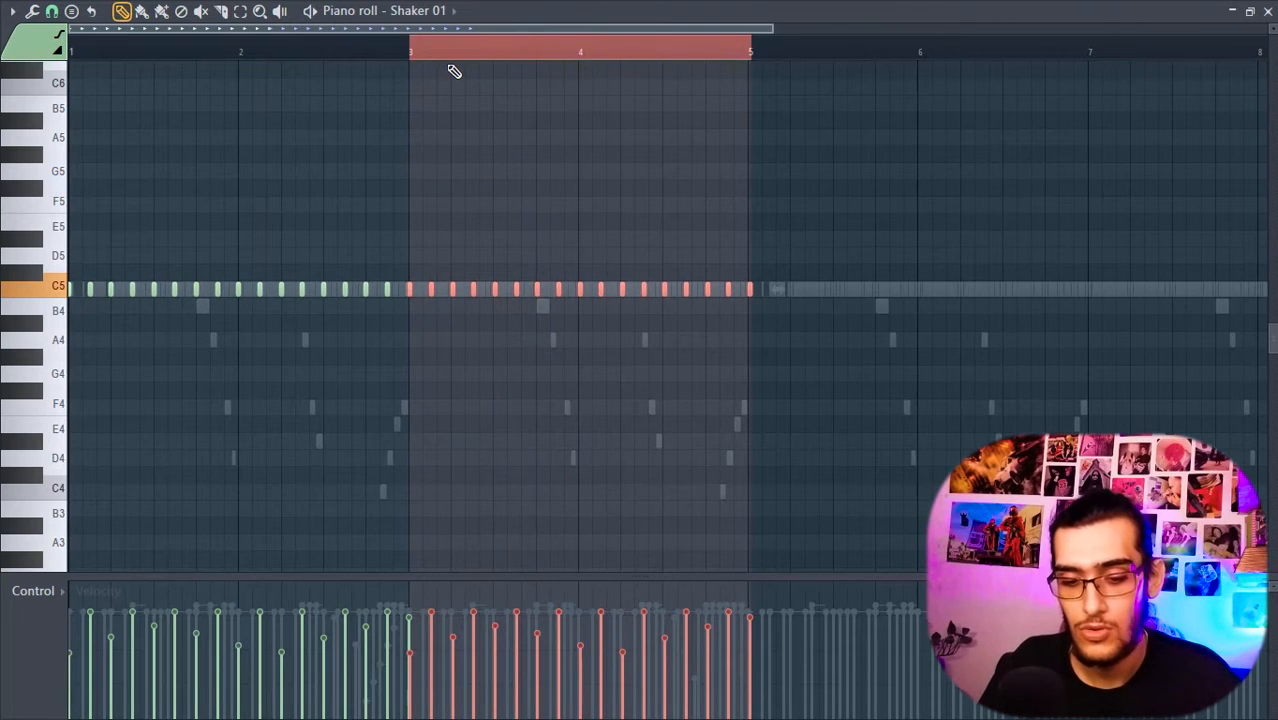
pyautogui.hotkey('ctrl', 'b')
pyautogui.hotkey('ctrl', 'b')
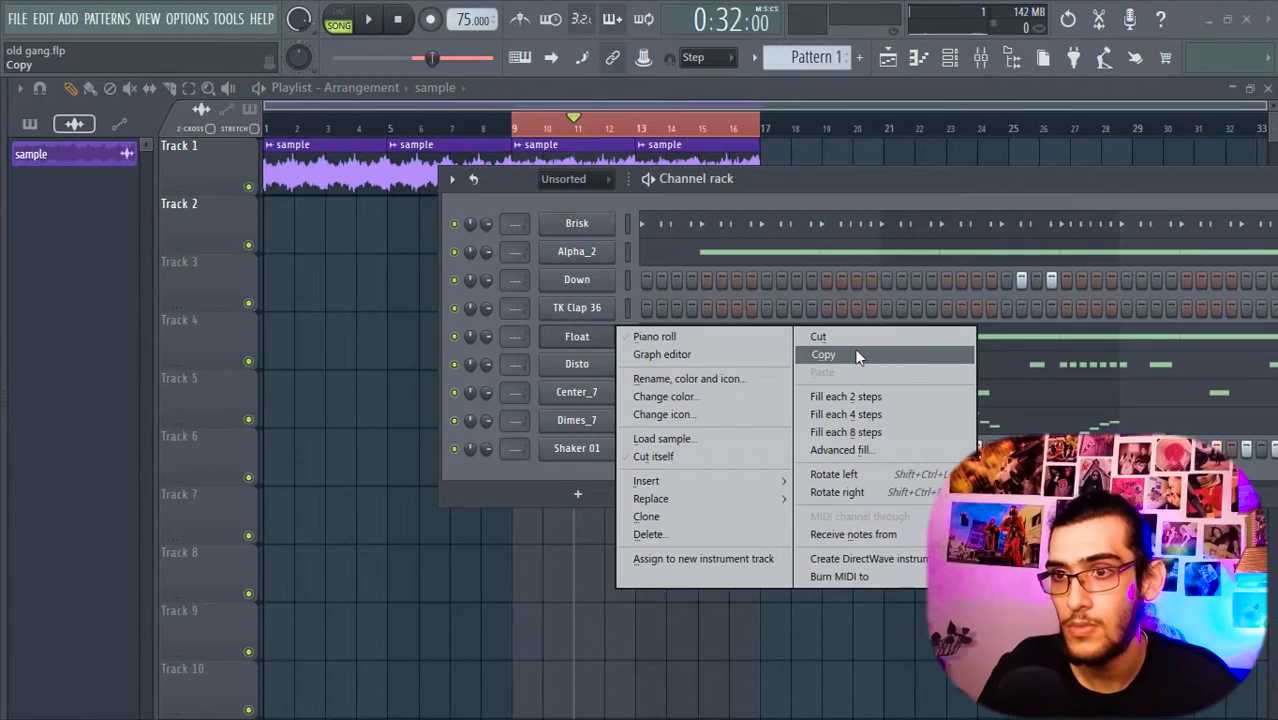
# Step: Paste Float's notes into the TK Clap 36 channel and play the layered snare and clap
pyautogui.rightClick(586, 307)
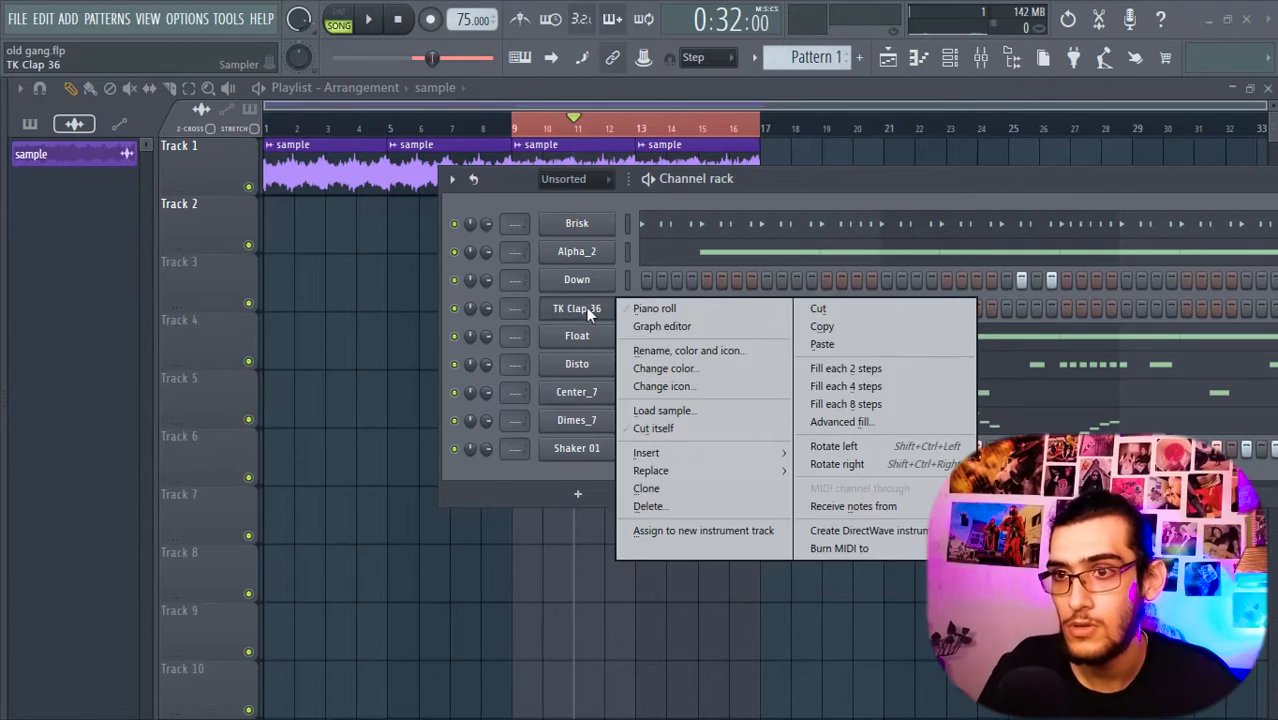
pyautogui.click(906, 327)
pyautogui.press('space')
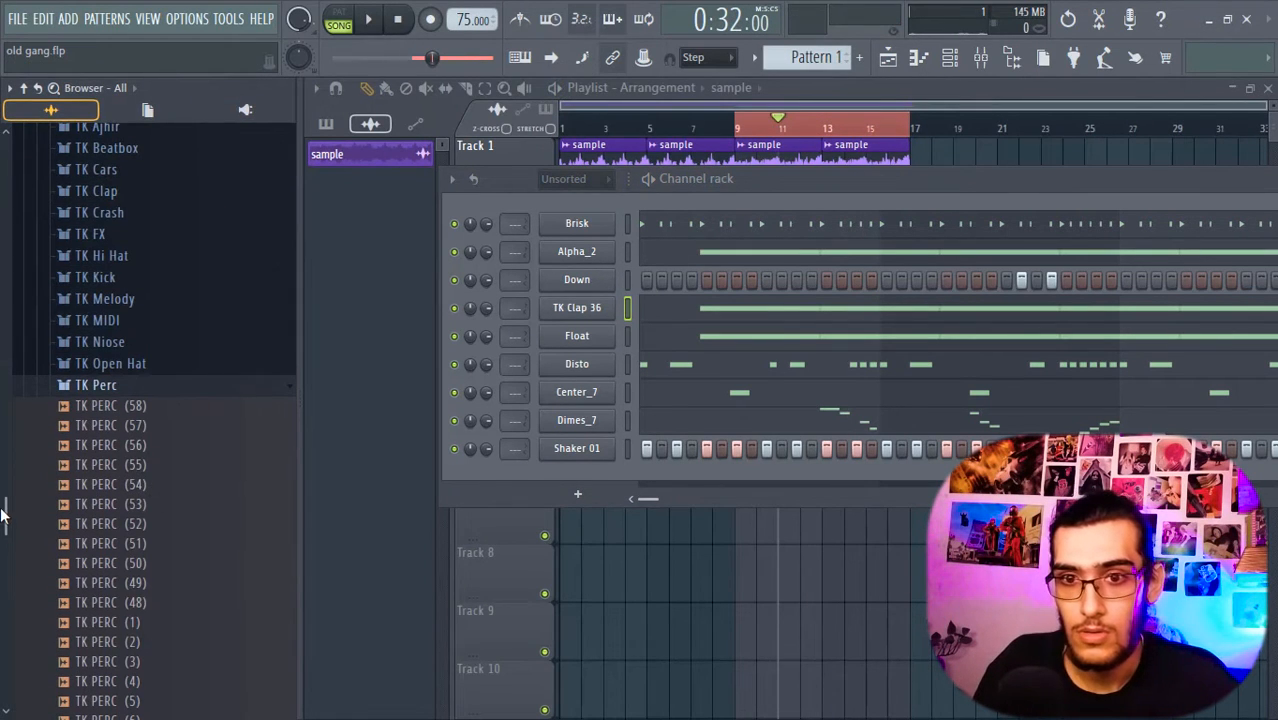
# Step: Add TK PERC (43) and TK PERC (36) as channels, place a few hits on each, and play the result
pyautogui.moveTo(2, 515); pyautogui.dragTo(18, 640)
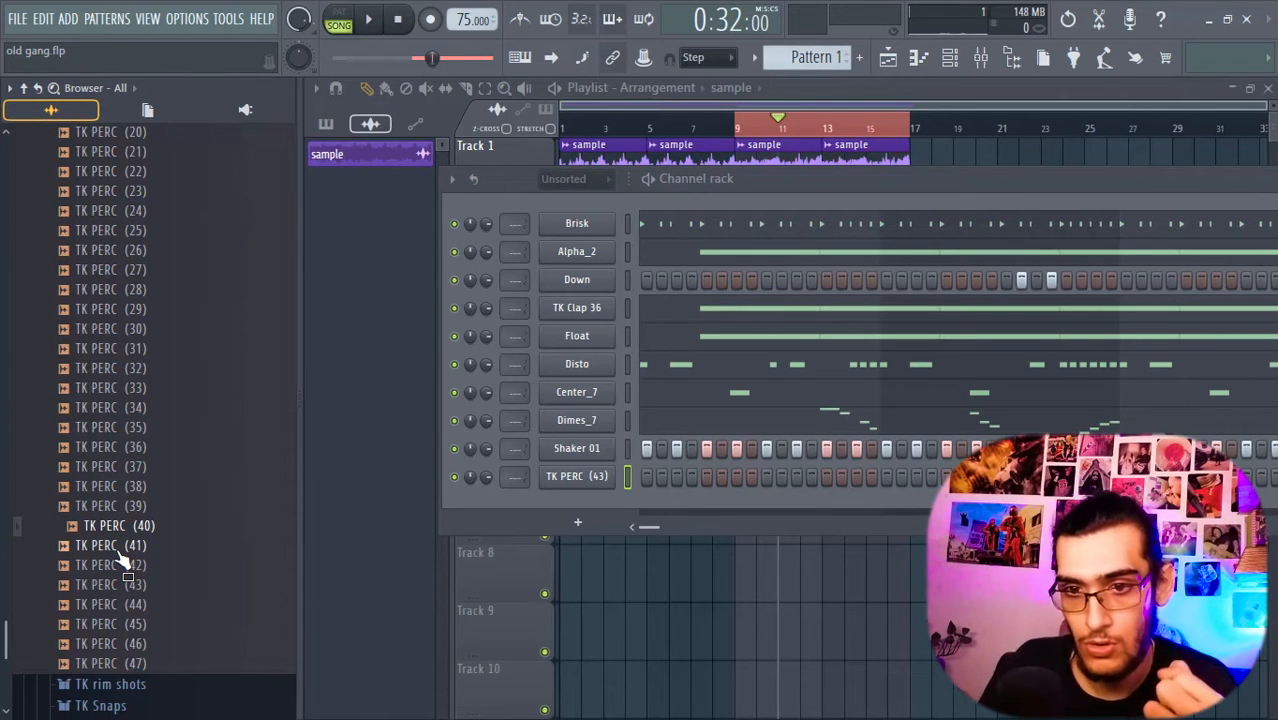
pyautogui.moveTo(117, 558); pyautogui.dragTo(643, 507)
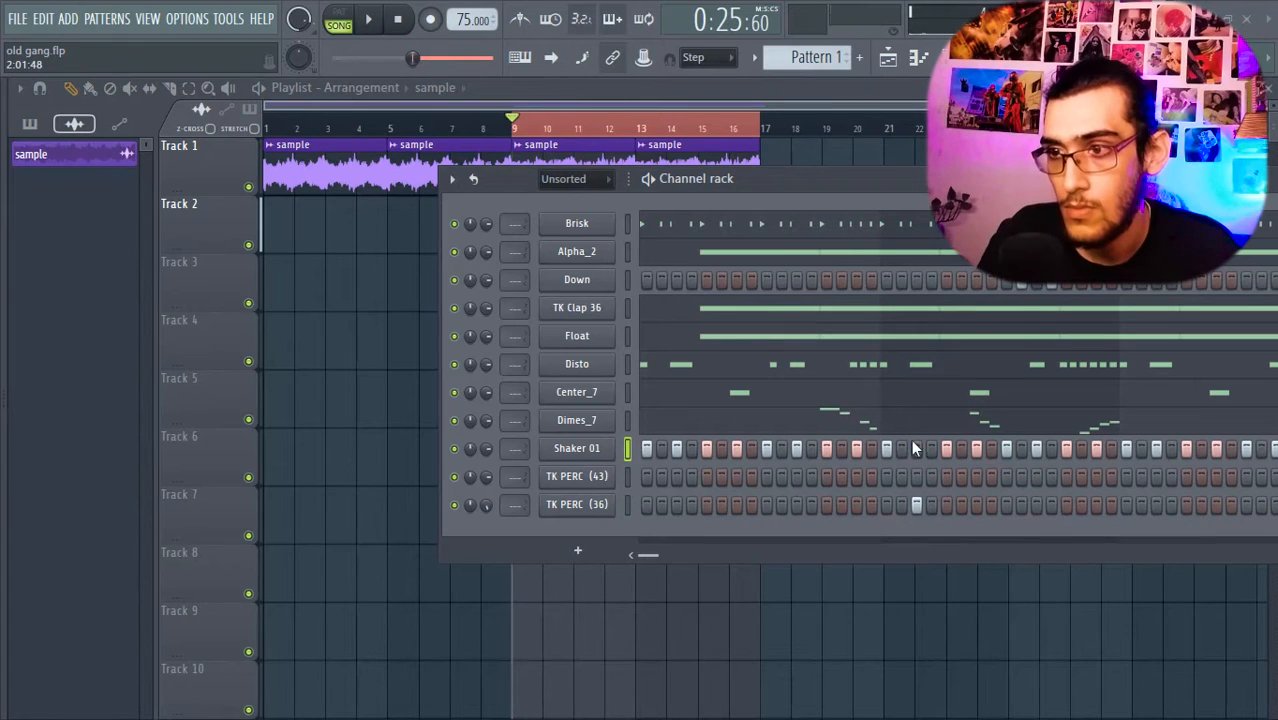
pyautogui.press('space')
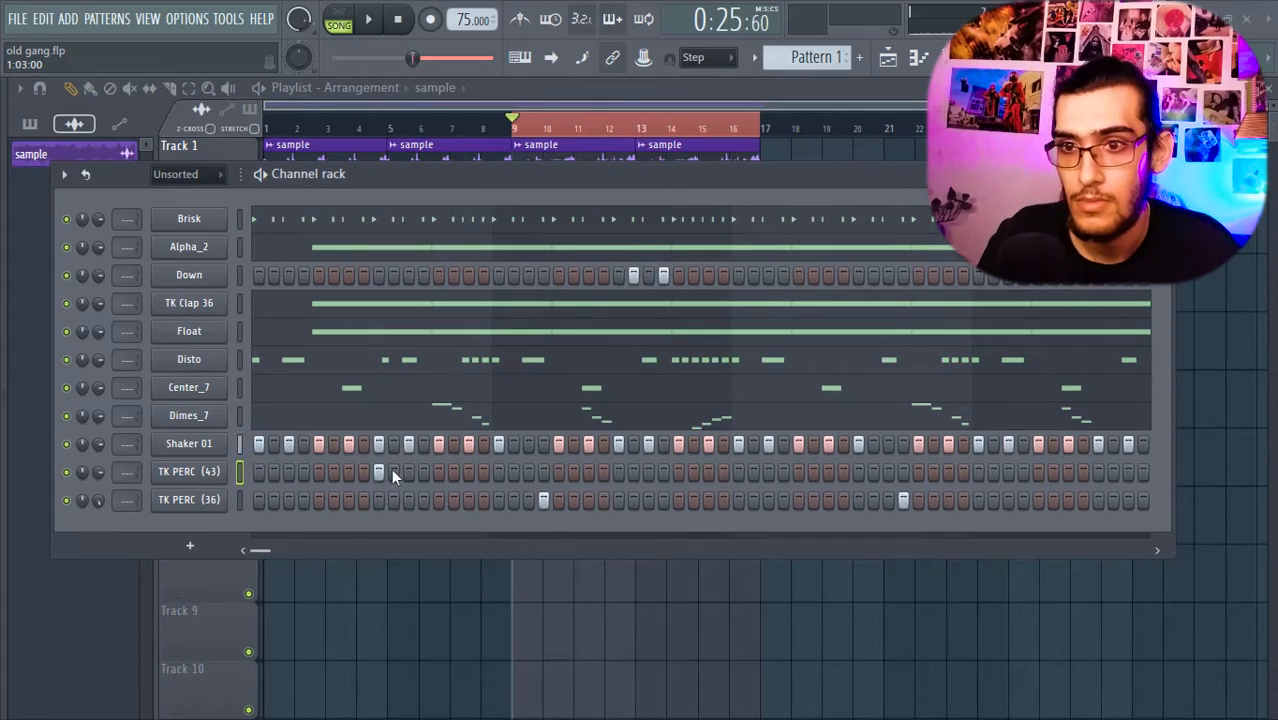
pyautogui.click(406, 470)
pyautogui.press('space')
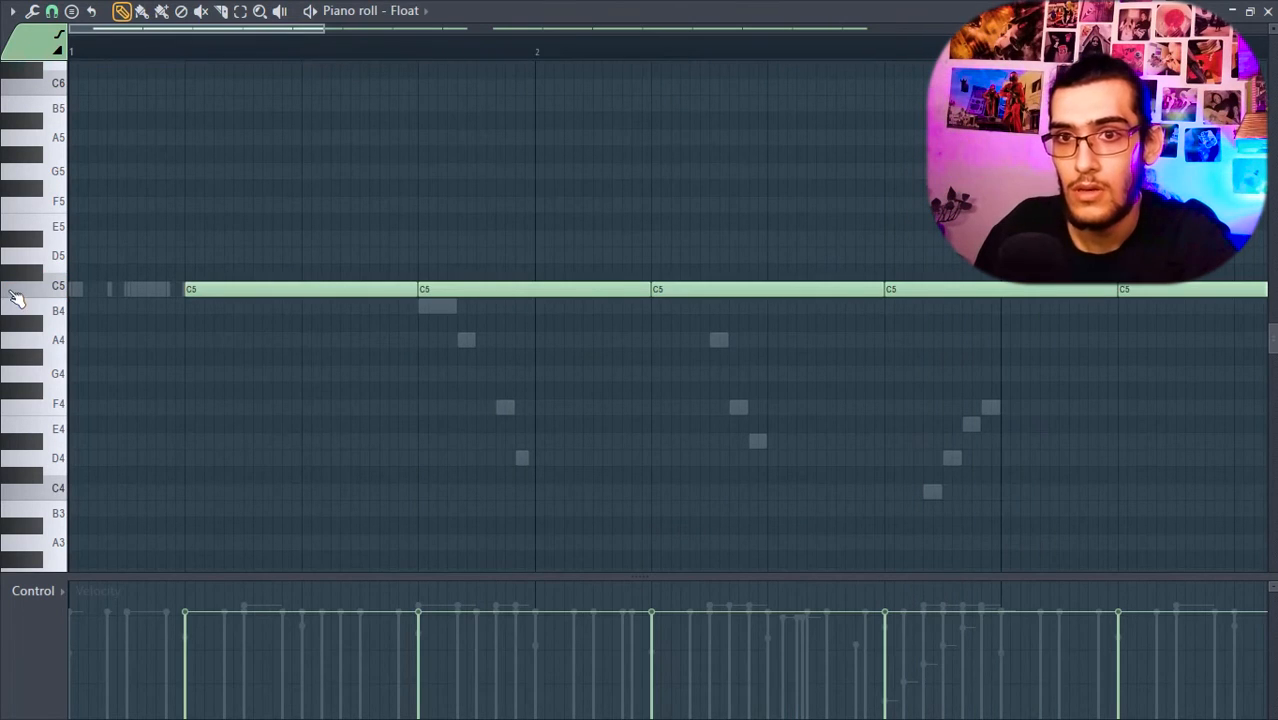
# Step: Add short B4 notes just before the last-quarter C5 hit of each bar in Float and set its stretching mode to Stretch
pyautogui.scroll(-2, 137, 297)
pyautogui.scroll(3, 170, 375)
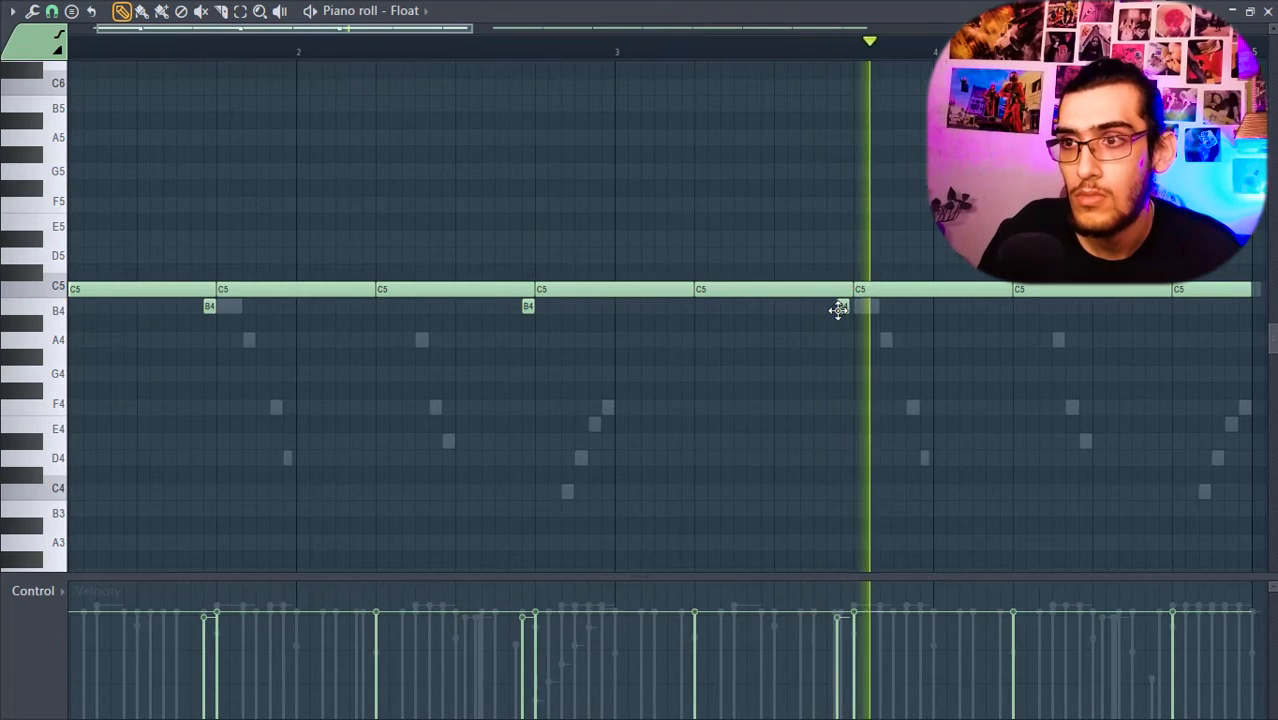
pyautogui.moveTo(1240, 306); pyautogui.dragTo(10, 318)
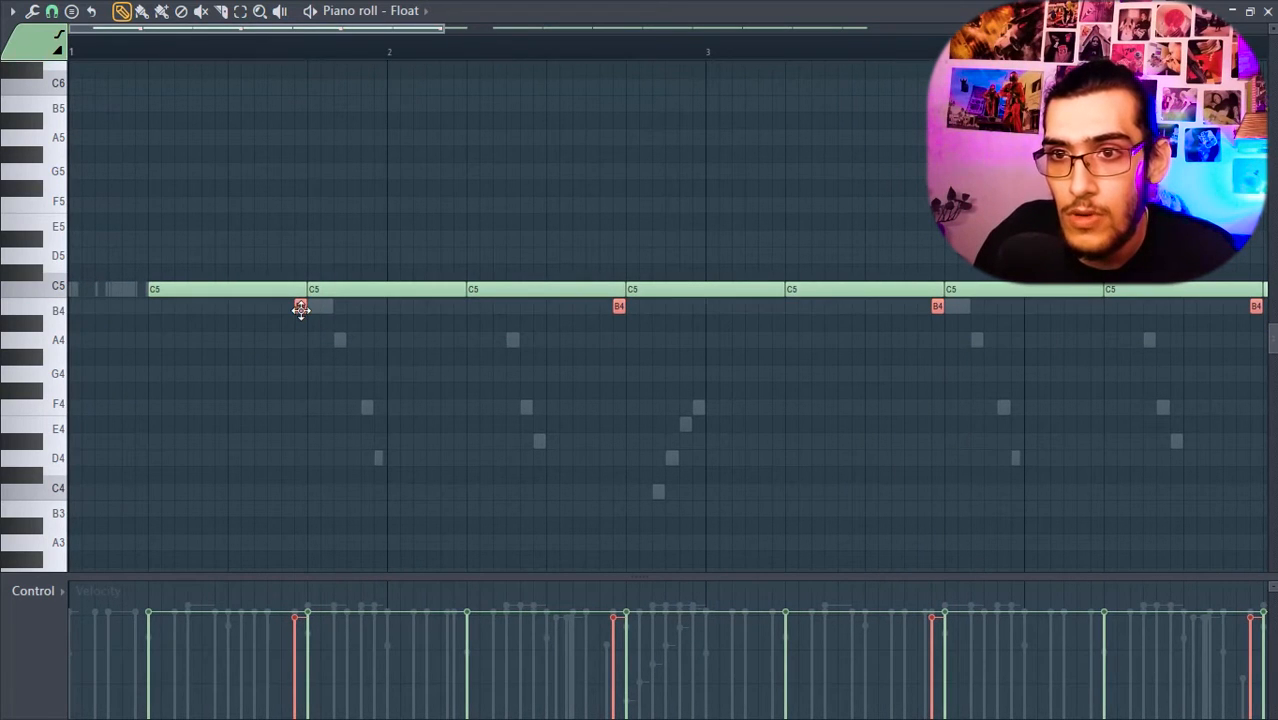
pyautogui.moveTo(302, 311); pyautogui.dragTo(301, 310)
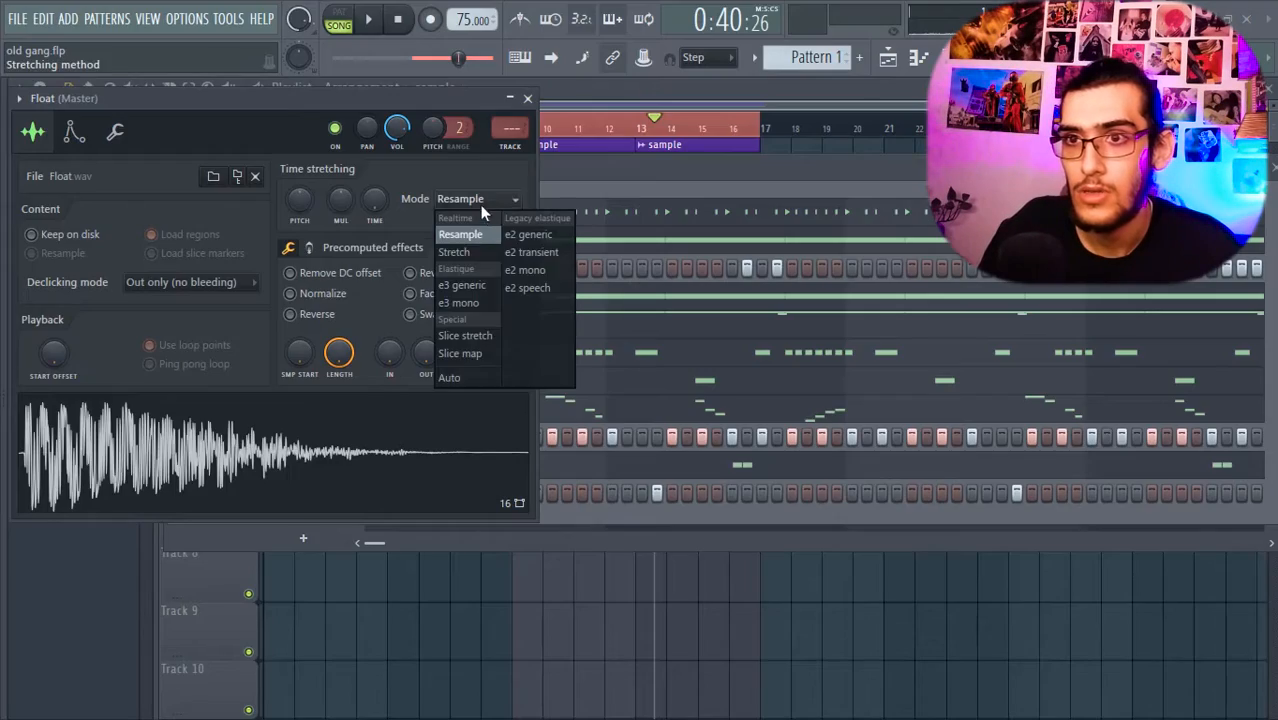
pyautogui.click(499, 253)
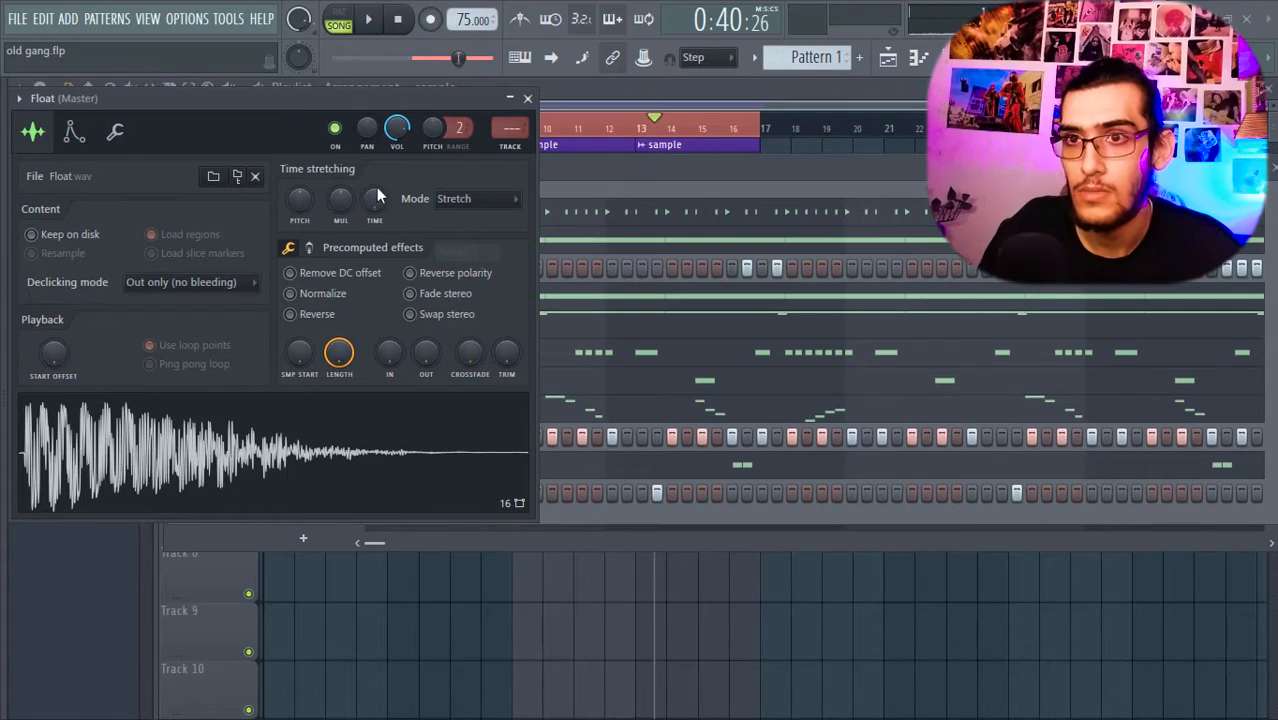
# Step: Raise Float's B3 notes to B4, leaving short B4 notes only in bars 1, 3, 5 and 7, panned alternately to opposite sides
pyautogui.click(527, 98)
pyautogui.moveTo(1135, 549); pyautogui.dragTo(713, 447)
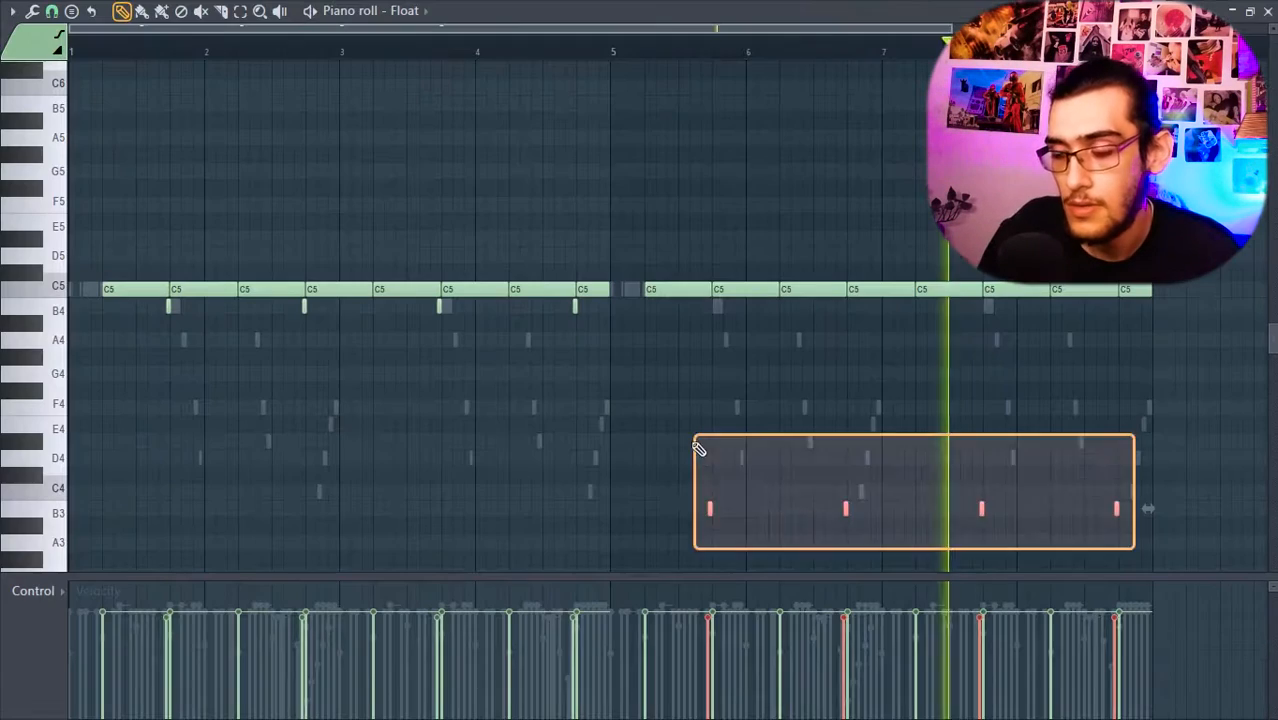
pyautogui.hotkey('ctrl', 'Up')
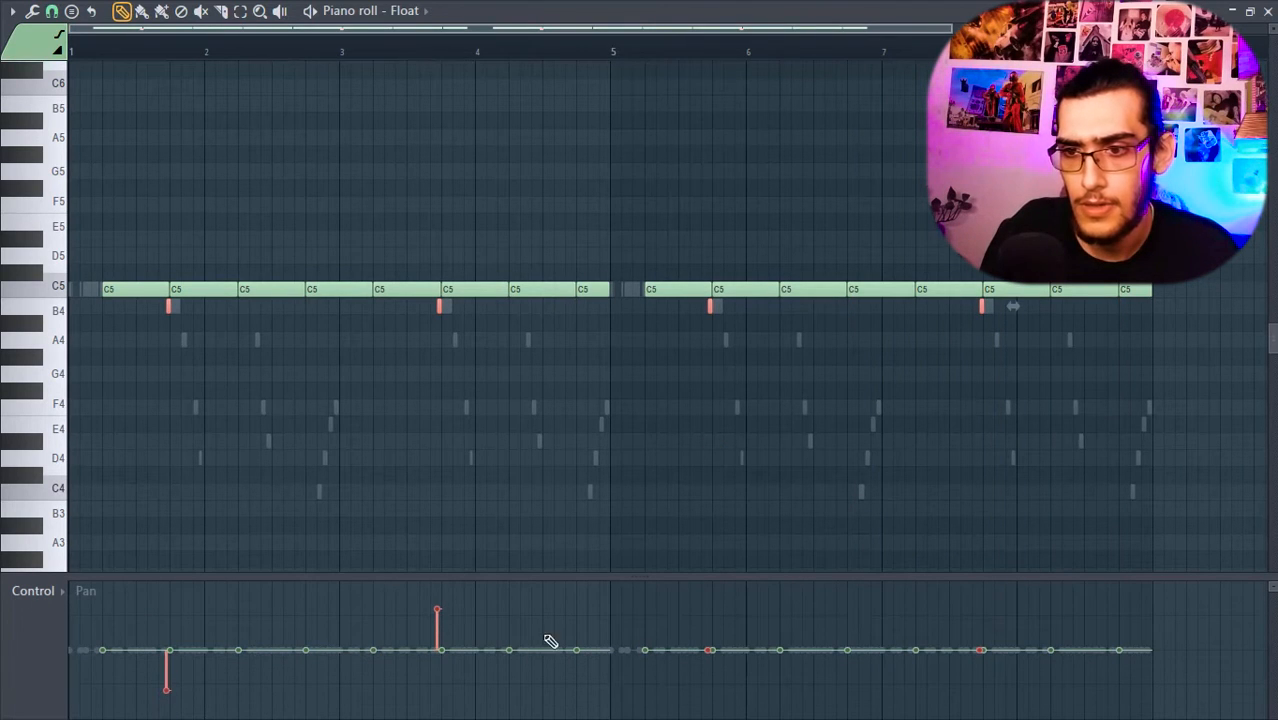
pyautogui.press('space')
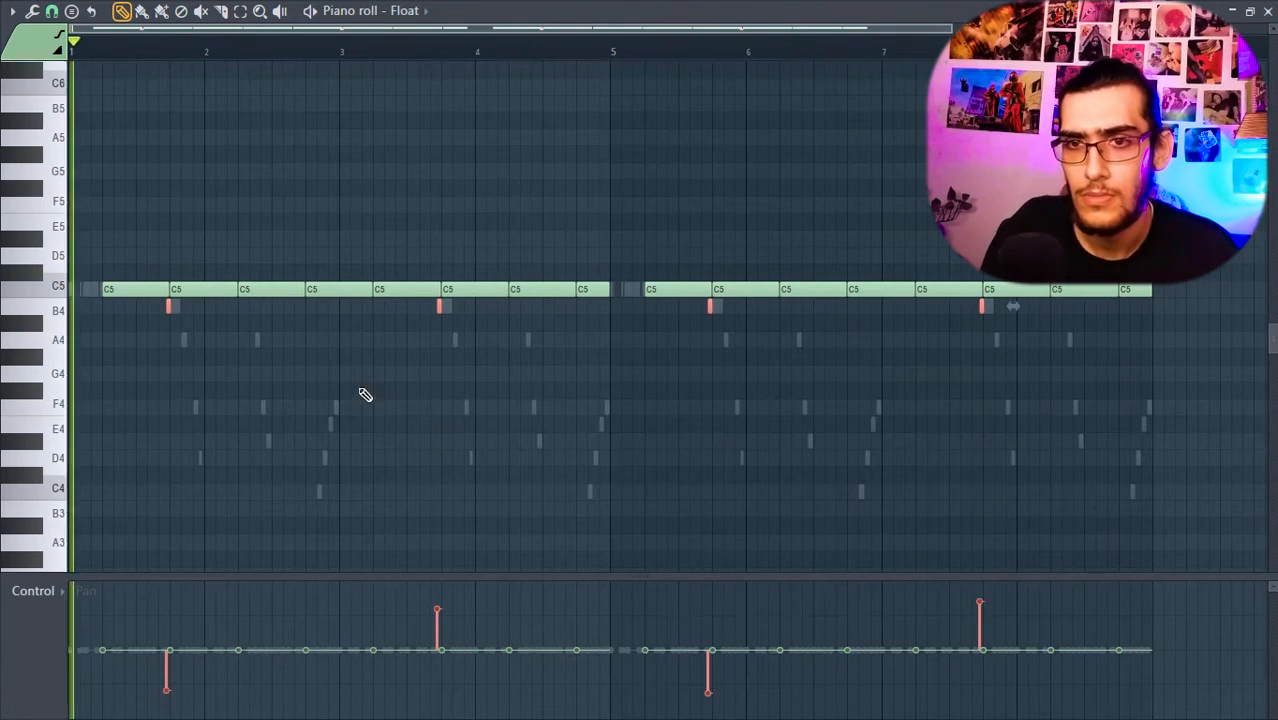
# Step: Pan the Center_7 hits to alternating sides by varied amounts, with the double hit in bar 4 panned fully to opposite sides
pyautogui.rightClick(237, 432)
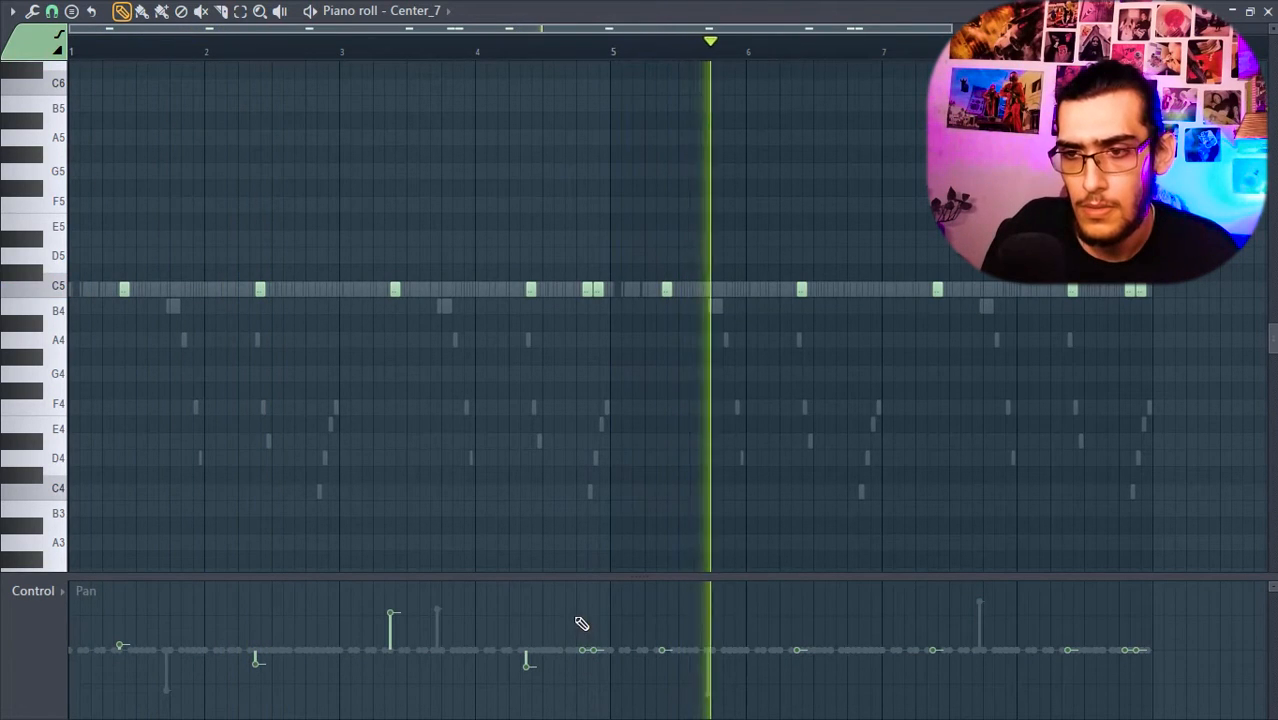
pyautogui.moveTo(580, 619); pyautogui.dragTo(580, 583)
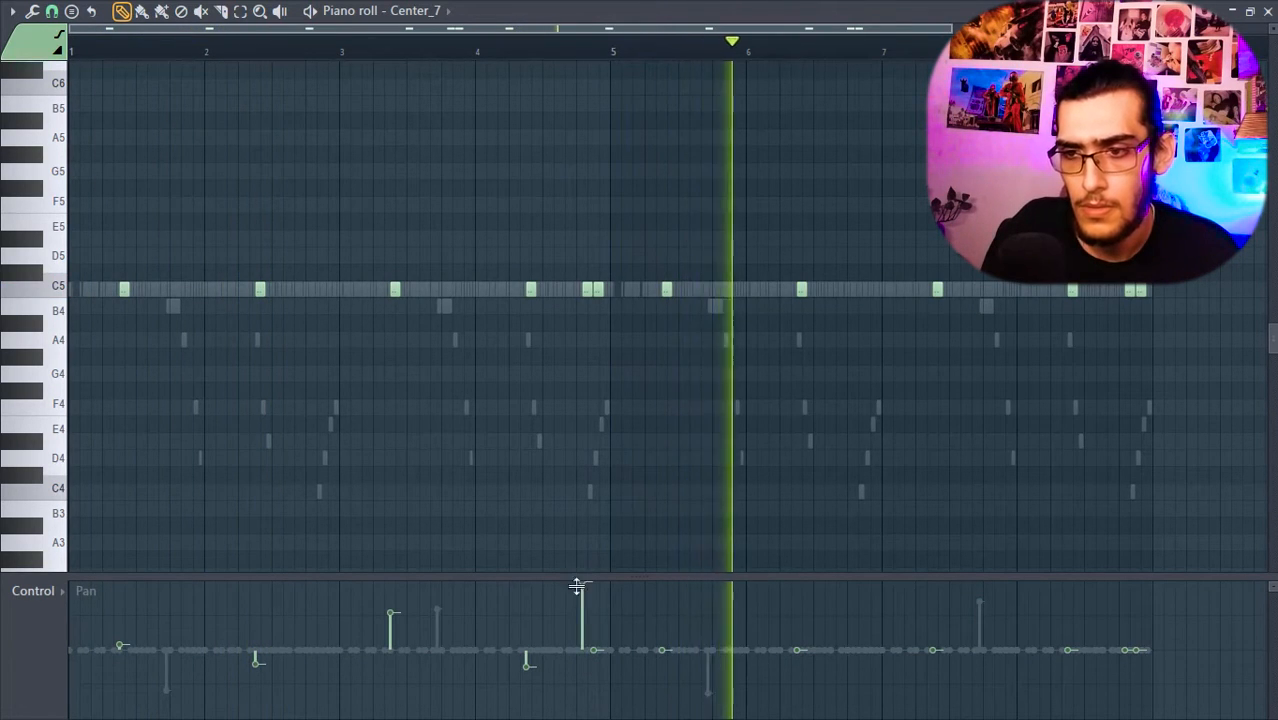
pyautogui.moveTo(593, 650); pyautogui.dragTo(593, 717)
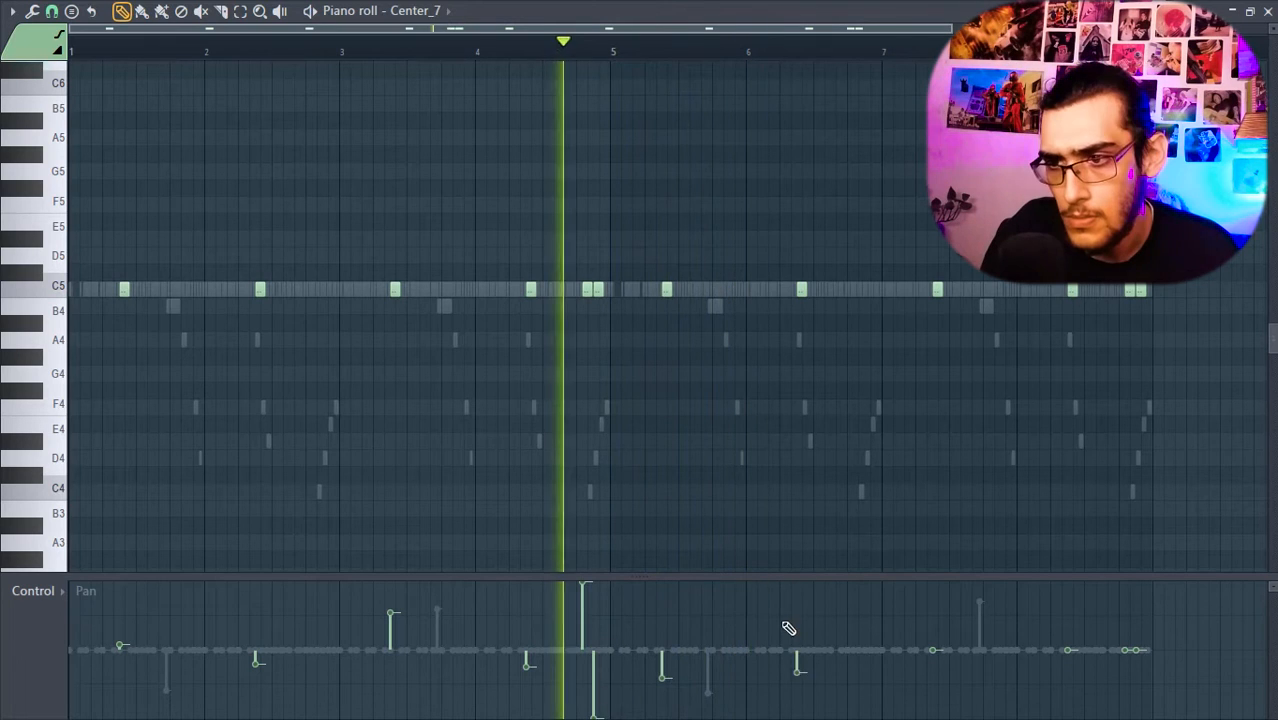
pyautogui.click(796, 629)
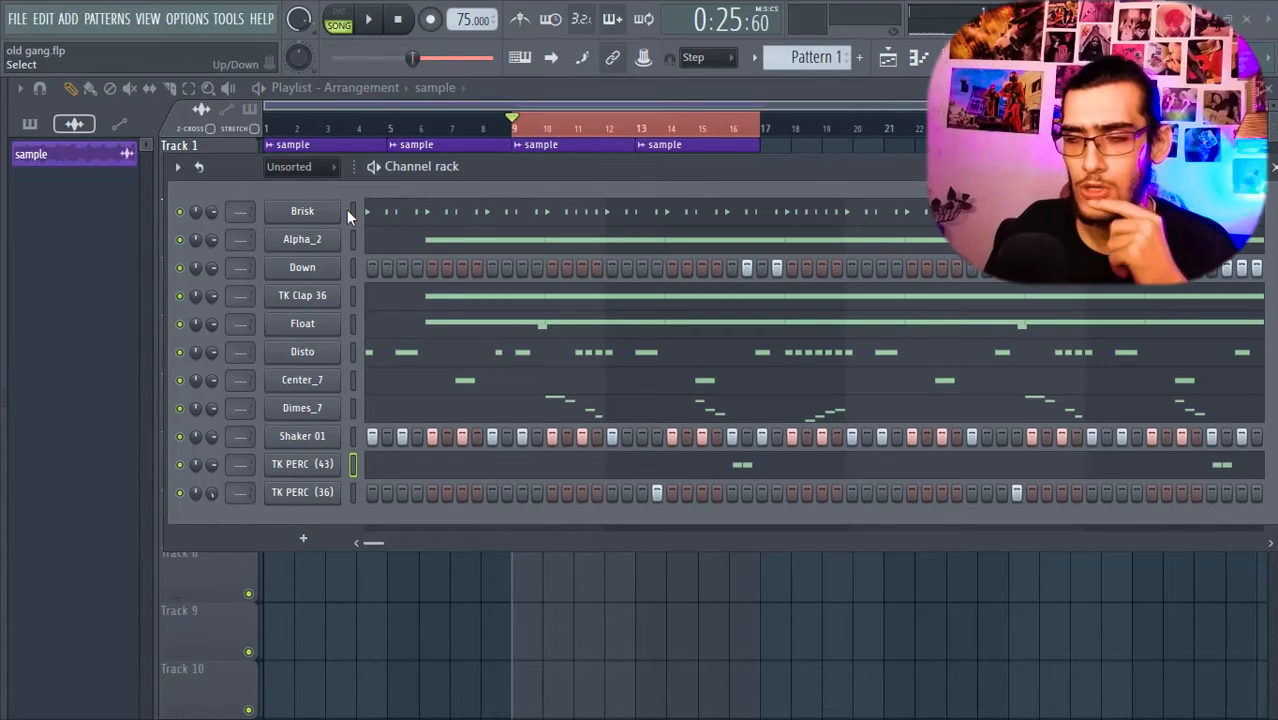
# Step: Add Closed Hat 30 from the TK Hi Hat folder as a channel with Shaker 01's step pattern, play it and lower its volume
pyautogui.moveTo(9, 485)
pyautogui.click(94, 613)
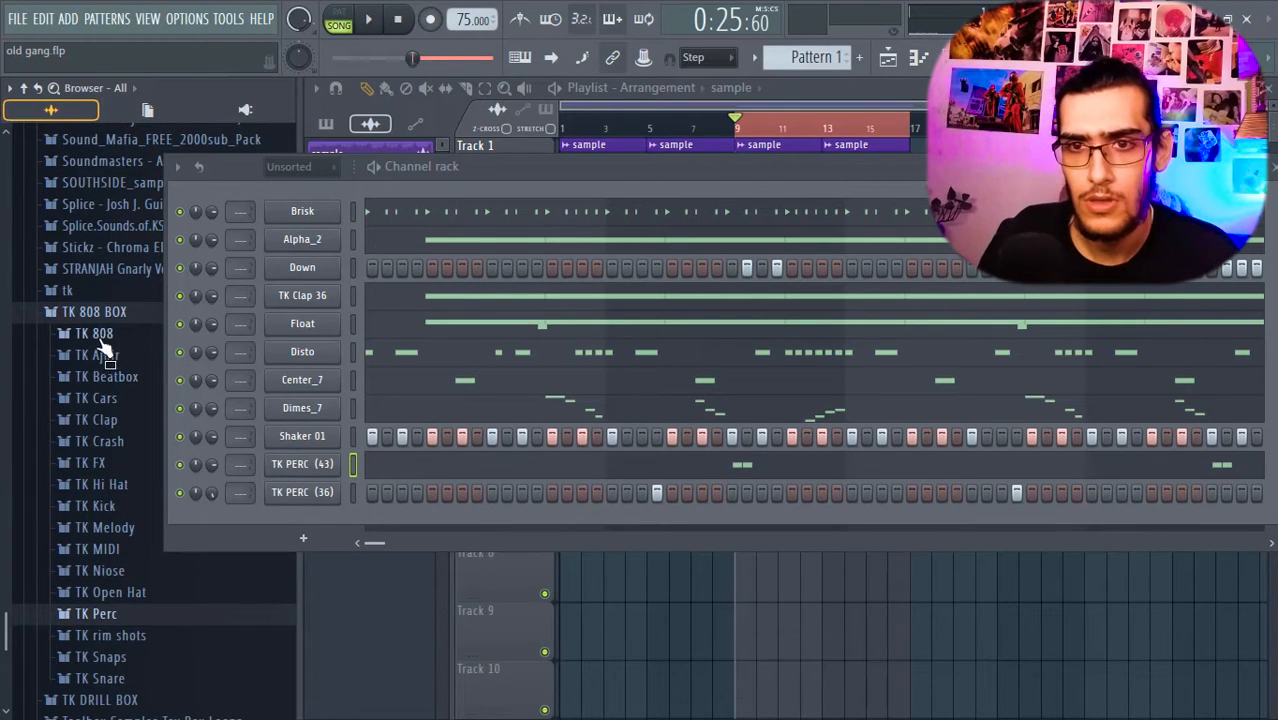
pyautogui.click(101, 484)
pyautogui.moveTo(120, 473); pyautogui.dragTo(301, 473)
pyautogui.moveTo(301, 473); pyautogui.dragTo(303, 464)
pyautogui.press('space')
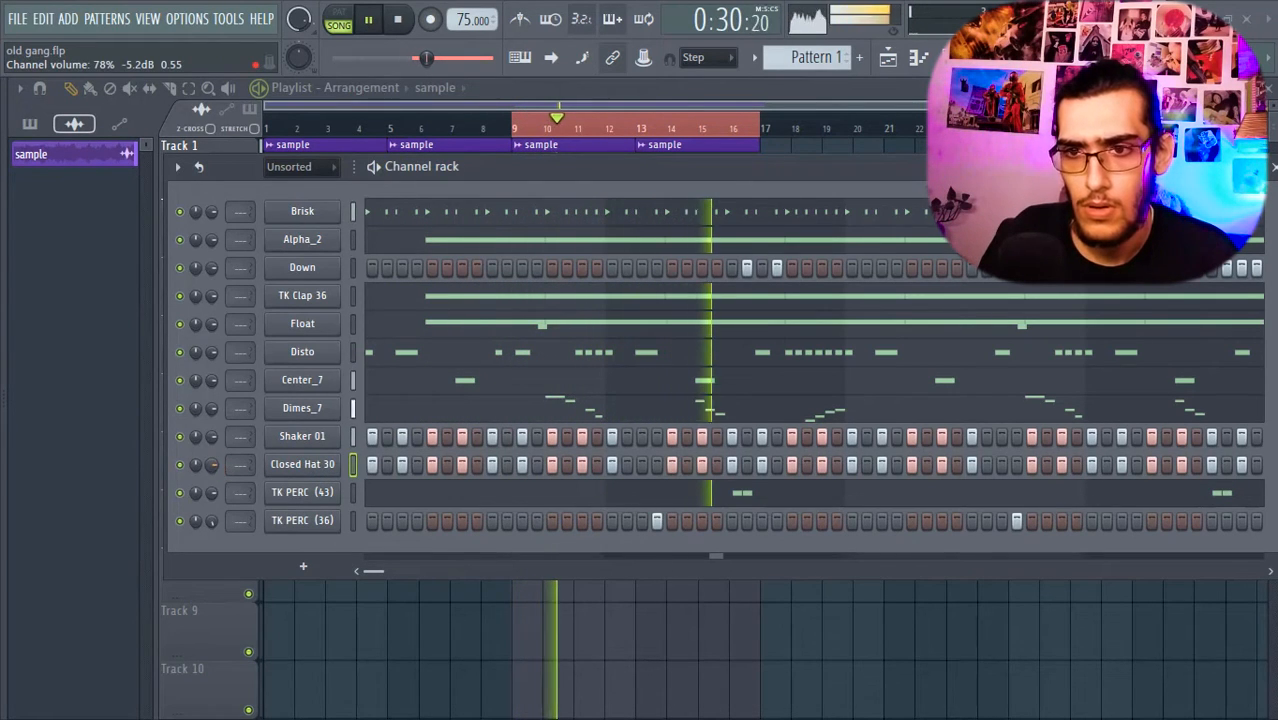
pyautogui.moveTo(212, 464); pyautogui.dragTo(212, 480)
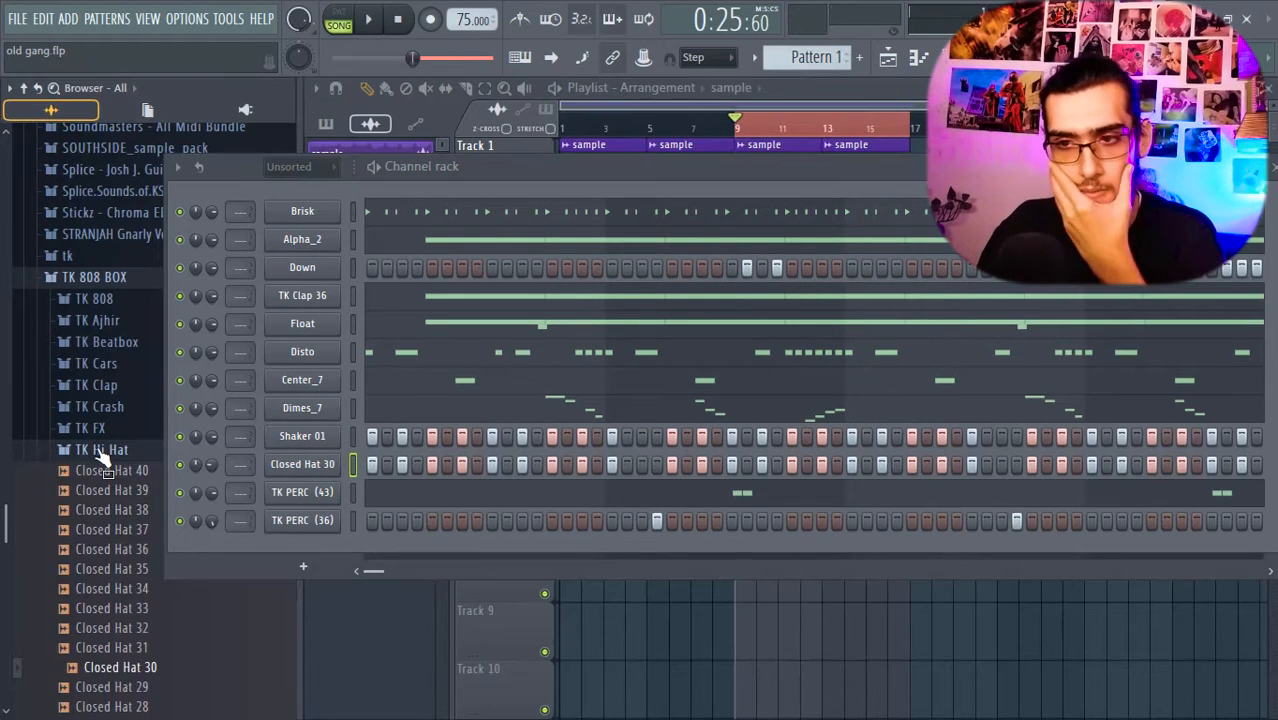
# Step: Layer Brisk's notes on a second hi-hat channel below it, audition Closed Hat 8, 7 and 6, load Closed Hat 6 there and play it
pyautogui.moveTo(2, 530); pyautogui.dragTo(13, 572)
pyautogui.scroll(-2, 13, 572)
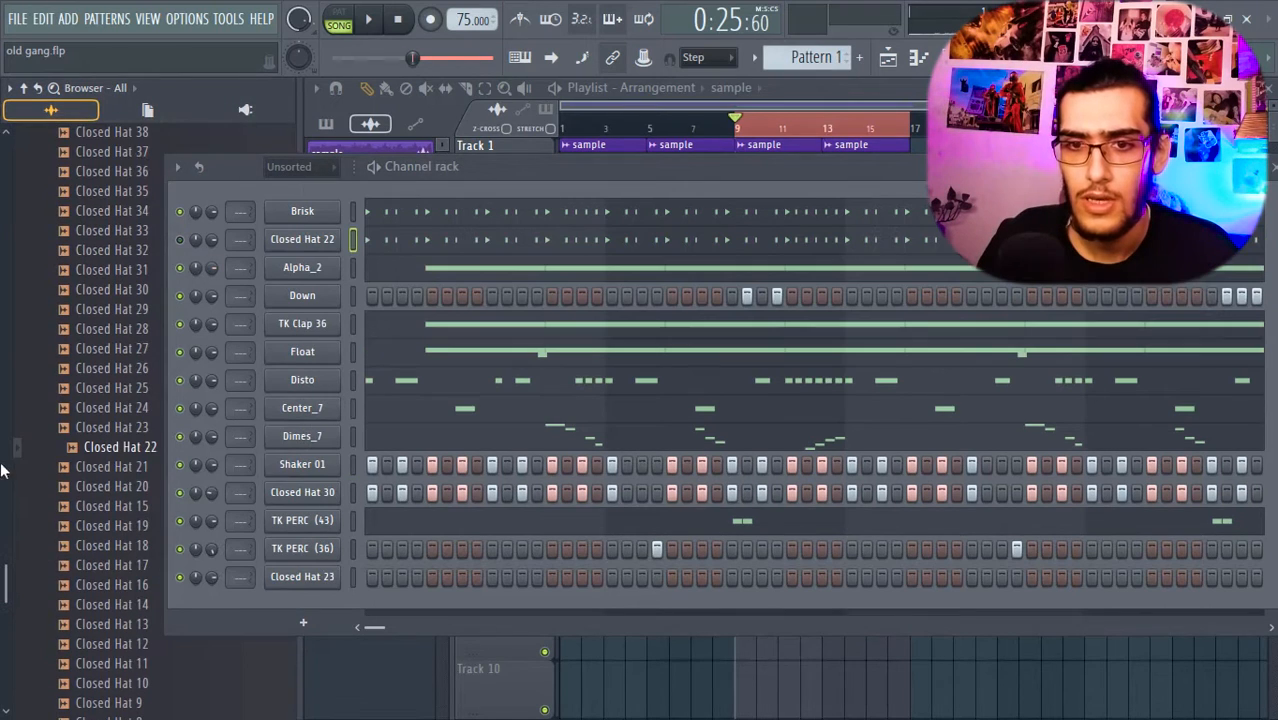
pyautogui.moveTo(2, 560); pyautogui.dragTo(3, 632)
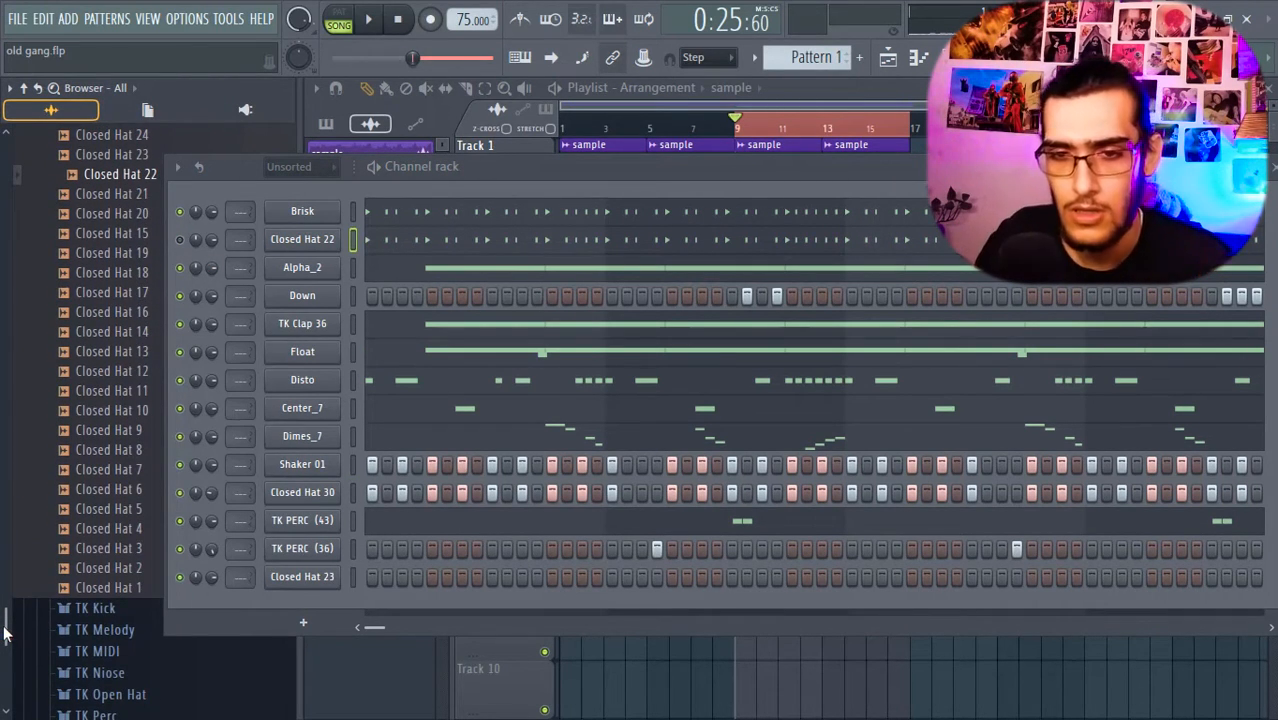
pyautogui.click(78, 452)
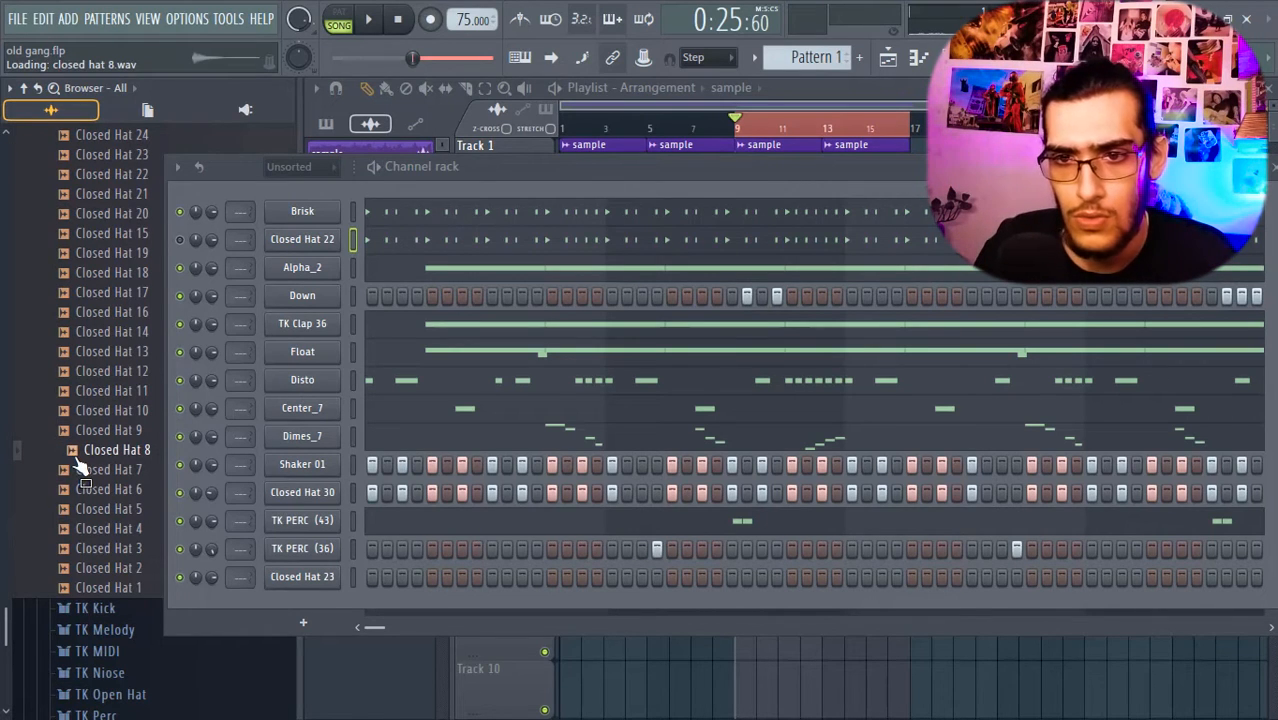
pyautogui.moveTo(104, 492); pyautogui.dragTo(117, 463)
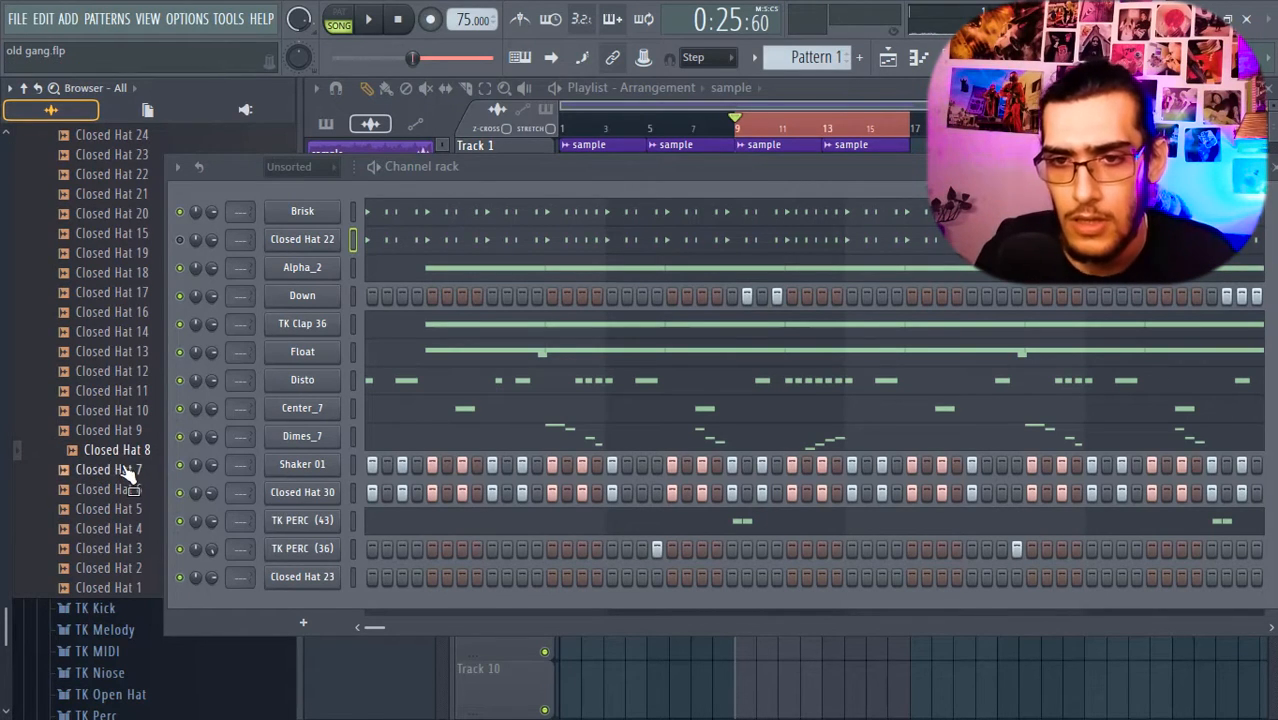
pyautogui.click(128, 470)
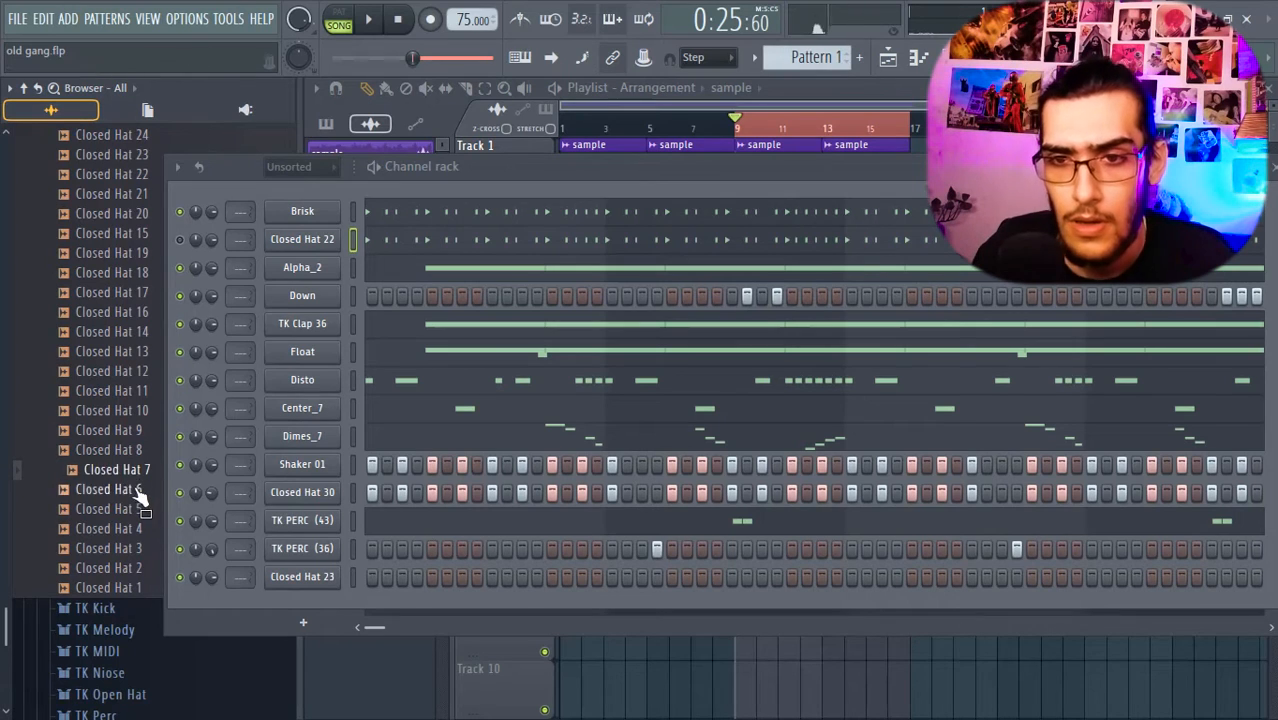
pyautogui.click(132, 490)
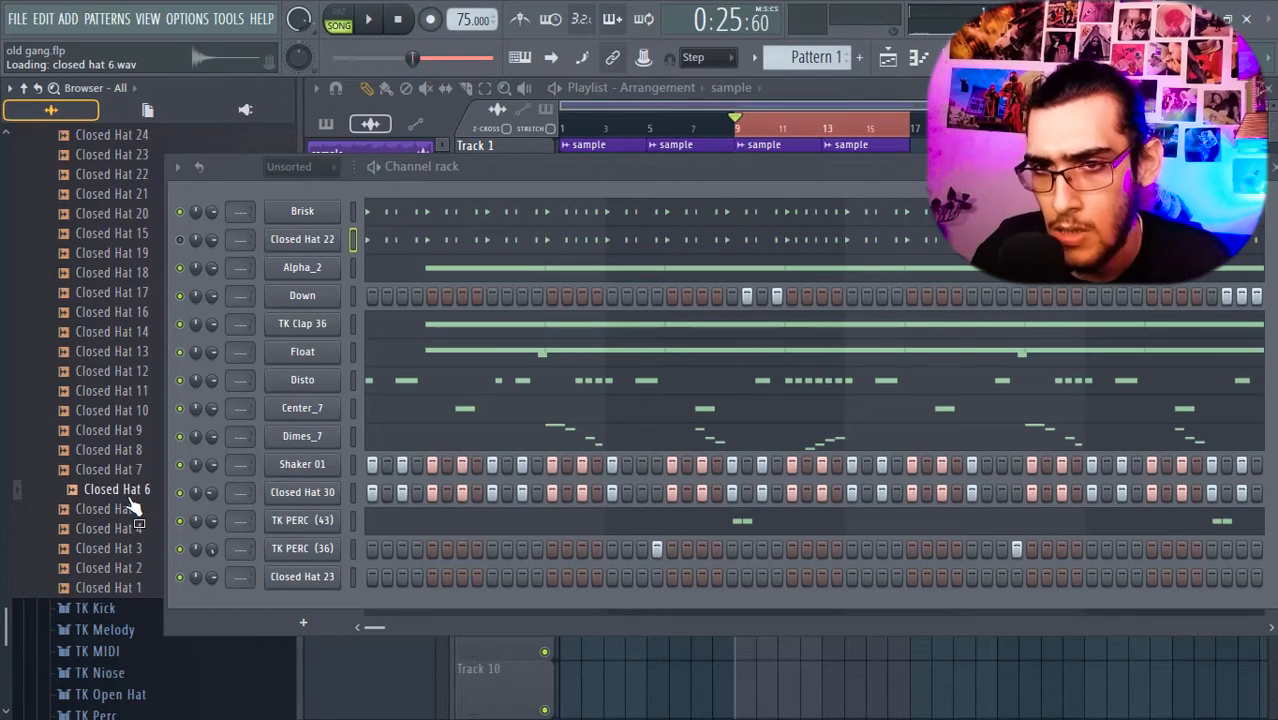
pyautogui.press('space')
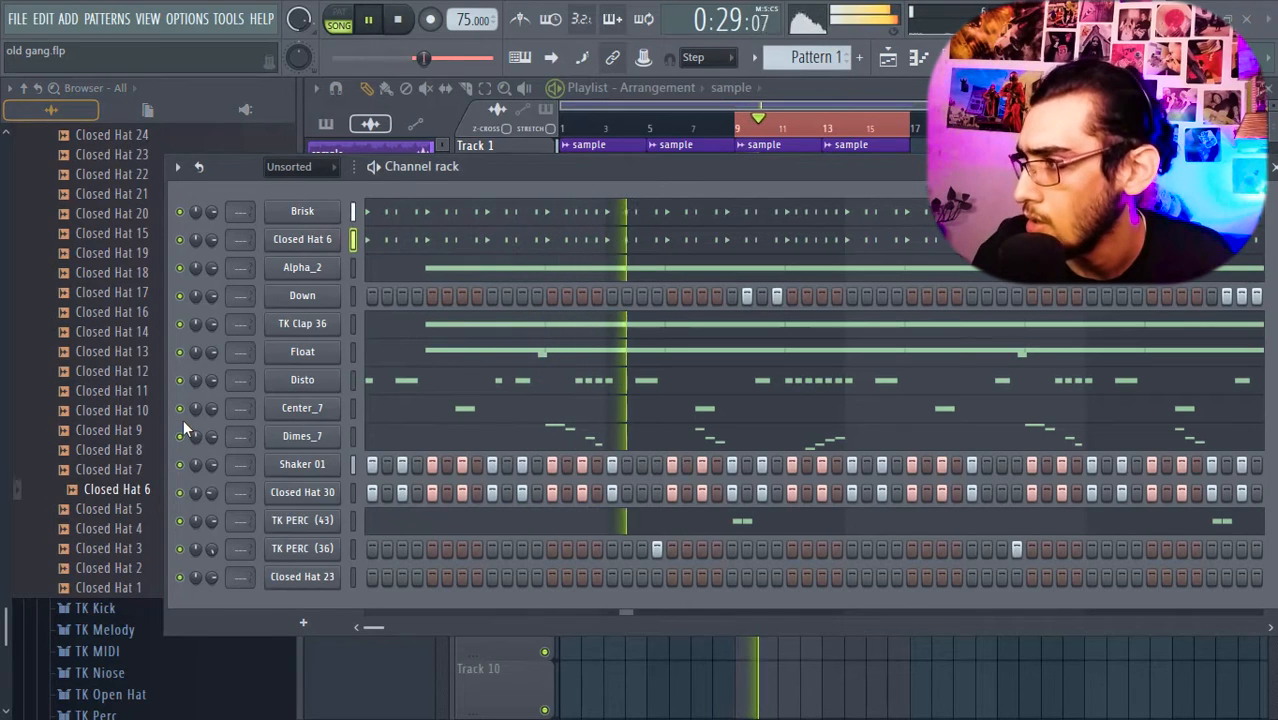
pyautogui.click(298, 213)
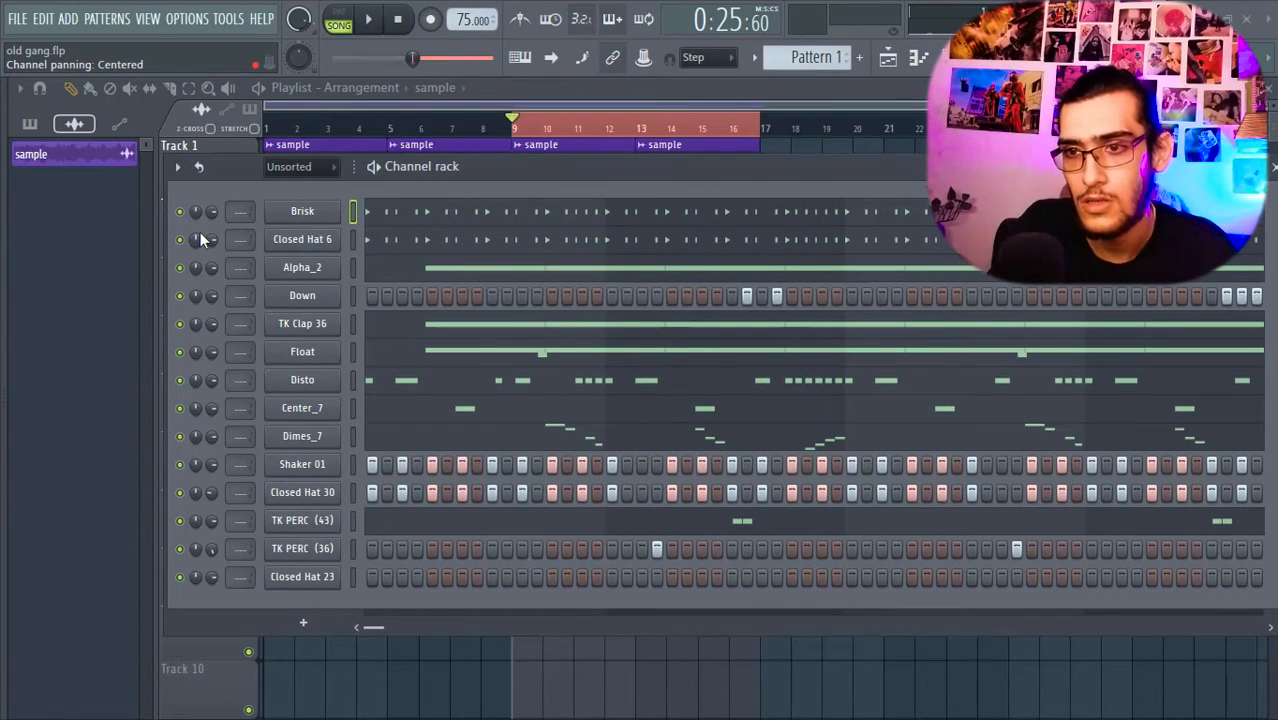
# Step: Close the TK Hi Hat folder and add Shawty from the Factory 808 folder as a channel below Disto
pyautogui.moveTo(1, 447)
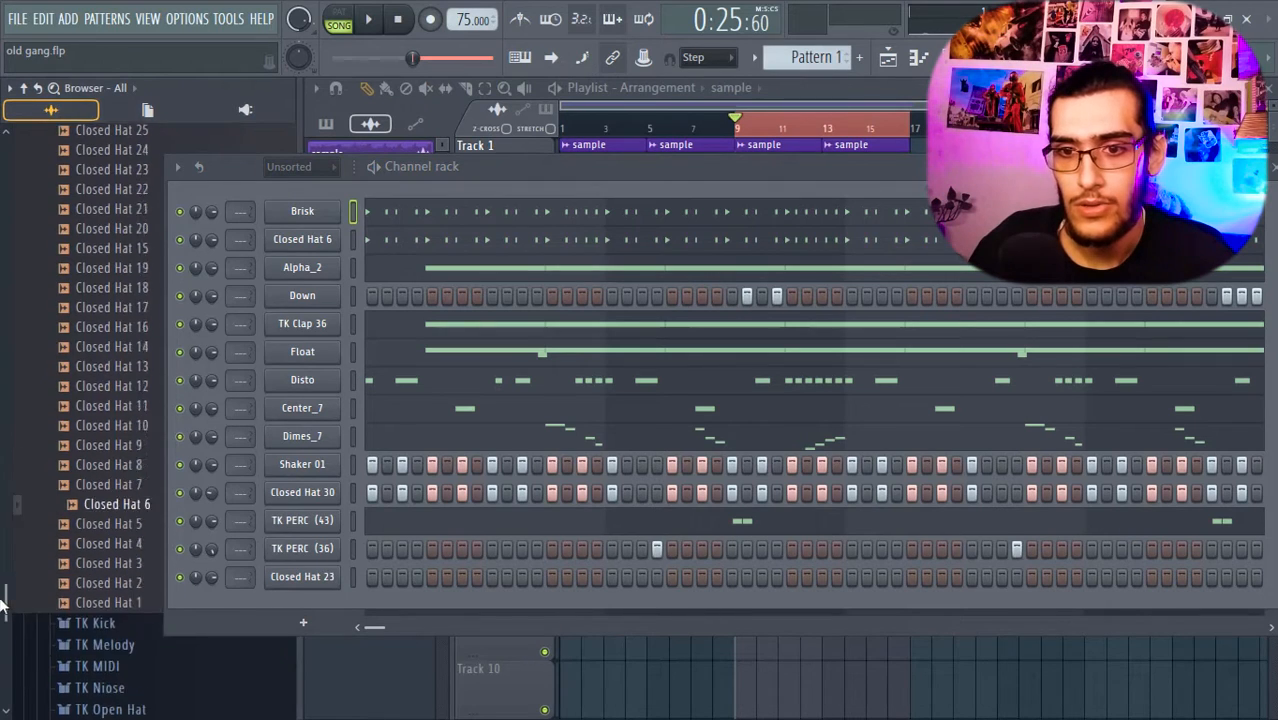
pyautogui.scroll(10, 14, 520)
pyautogui.click(65, 563)
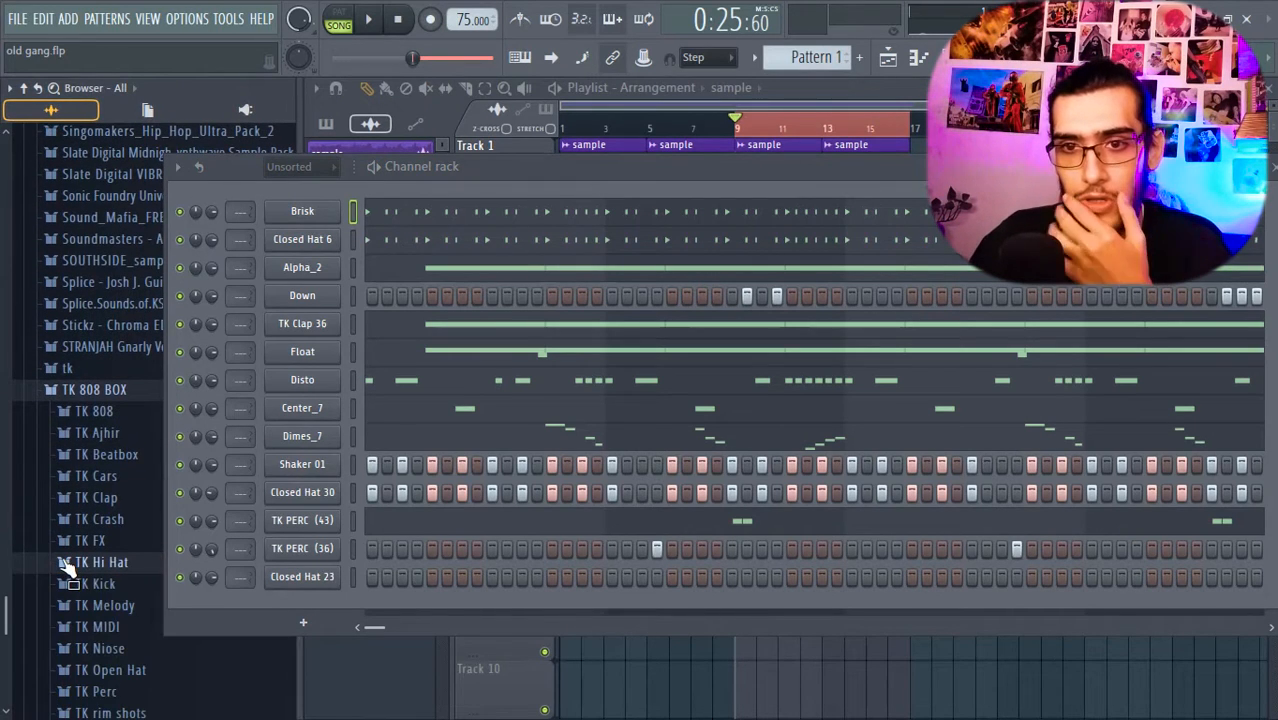
pyautogui.scroll(3, 5, 600)
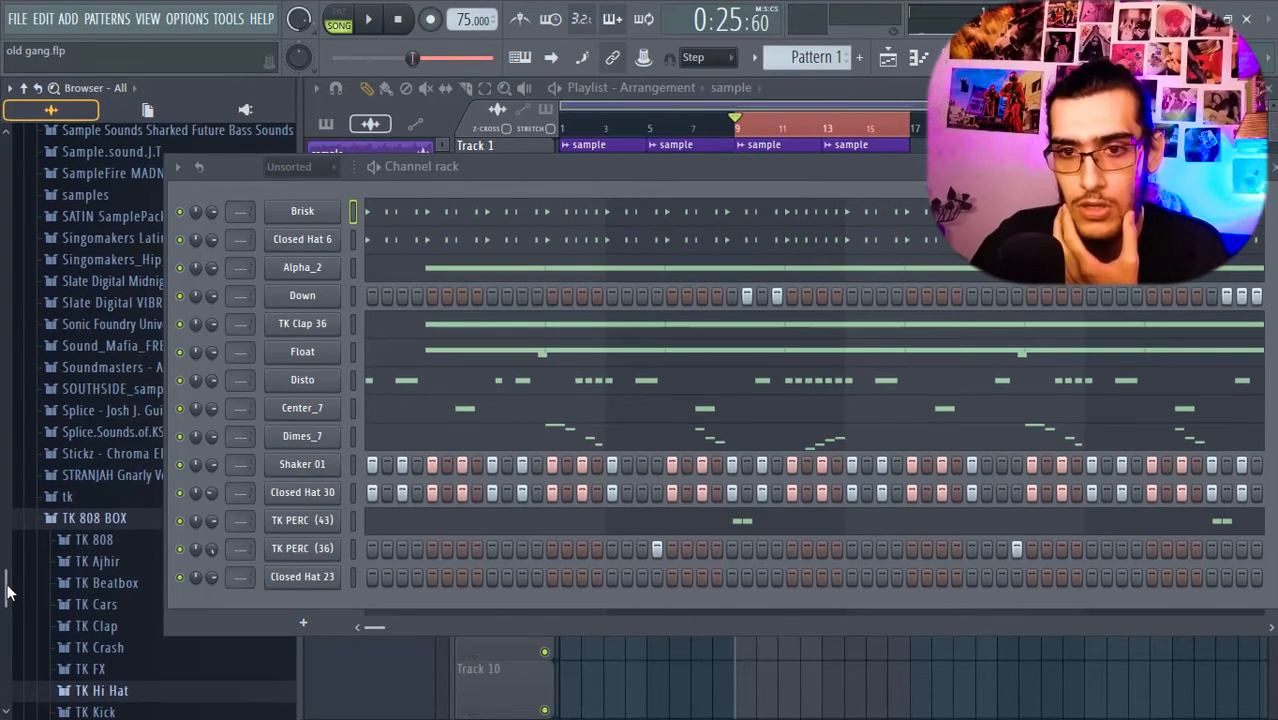
pyautogui.scroll(1, 5, 590)
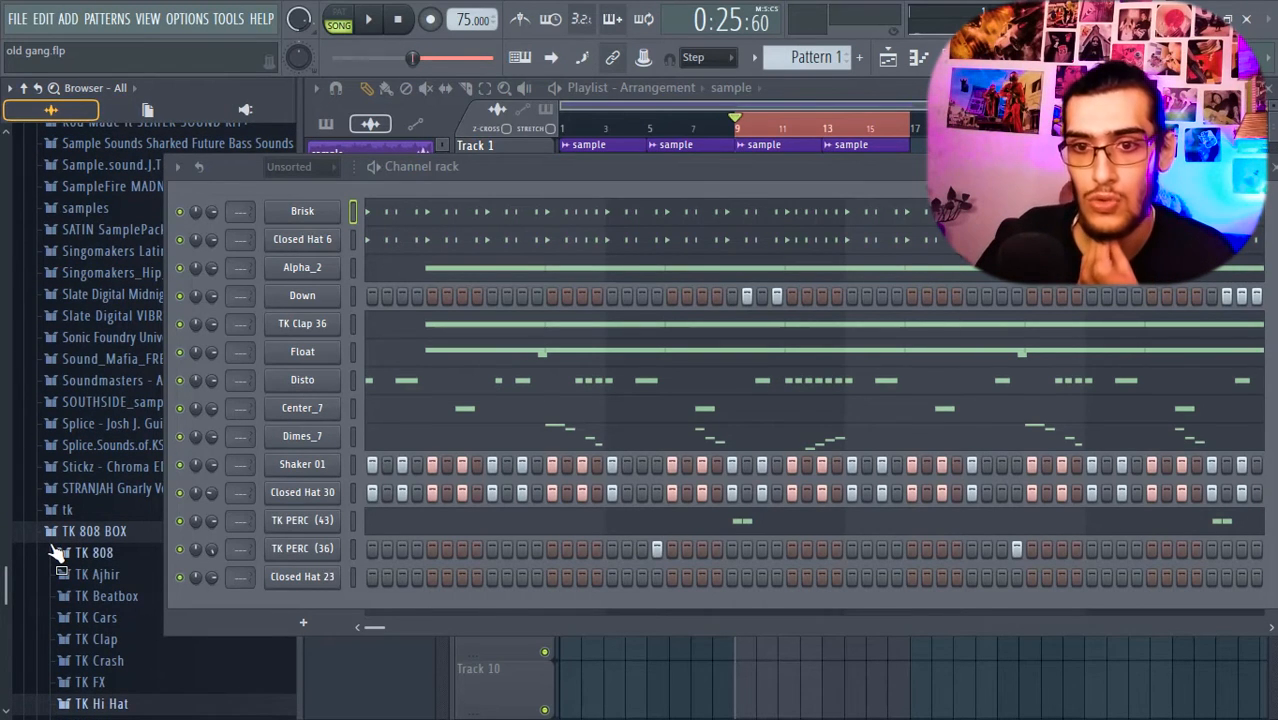
pyautogui.moveTo(3, 585); pyautogui.dragTo(17, 194)
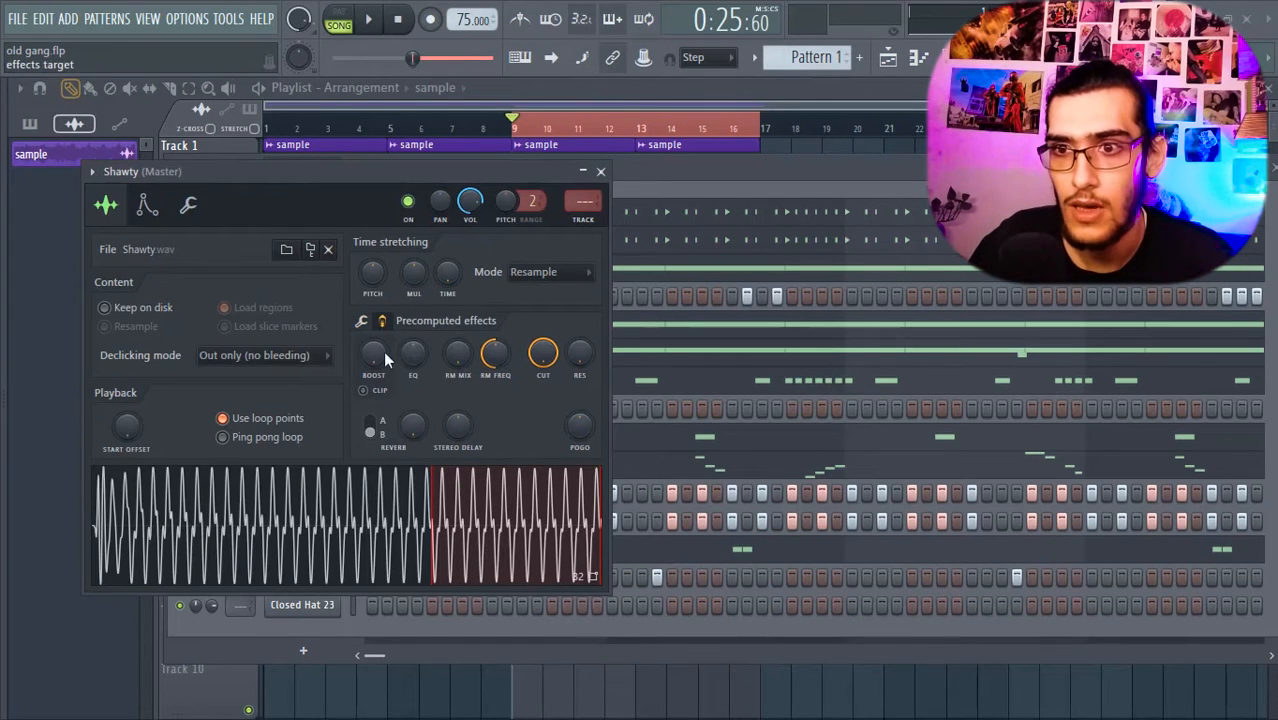
# Step: Raise Shawty's precomputed Boost and set its volume envelope's release time to 31%
pyautogui.click(364, 391)
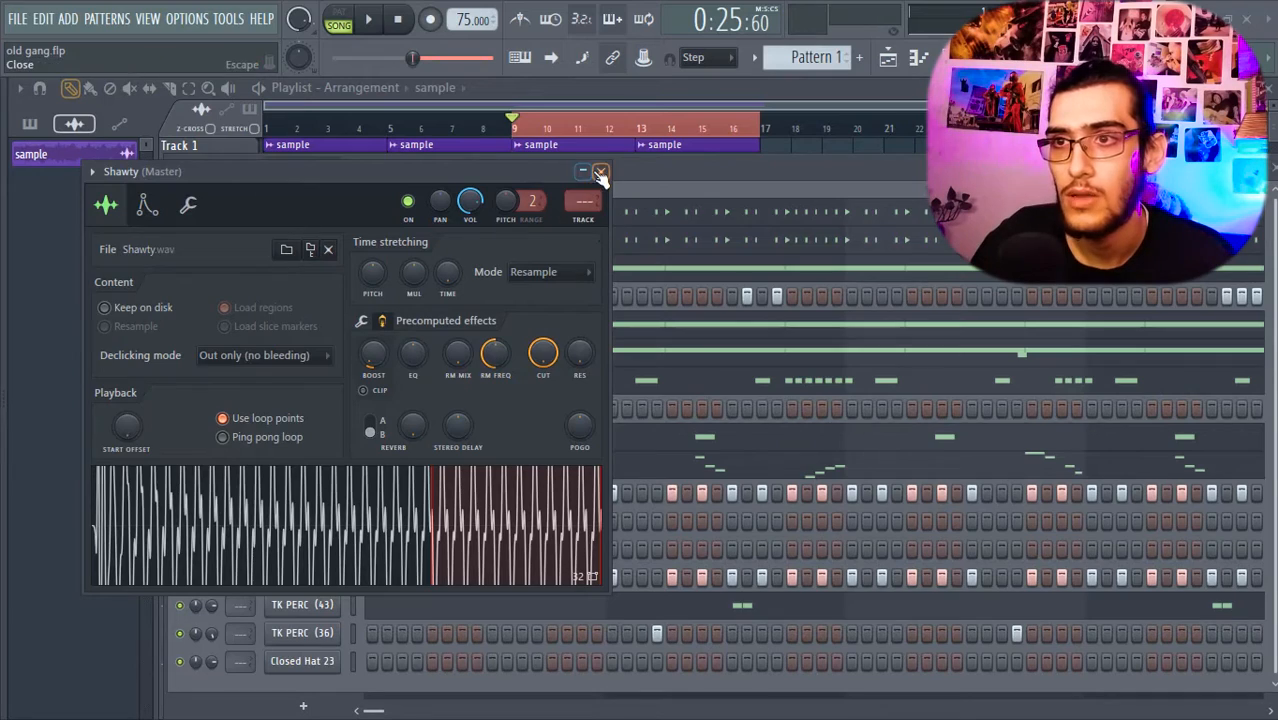
pyautogui.click(600, 175)
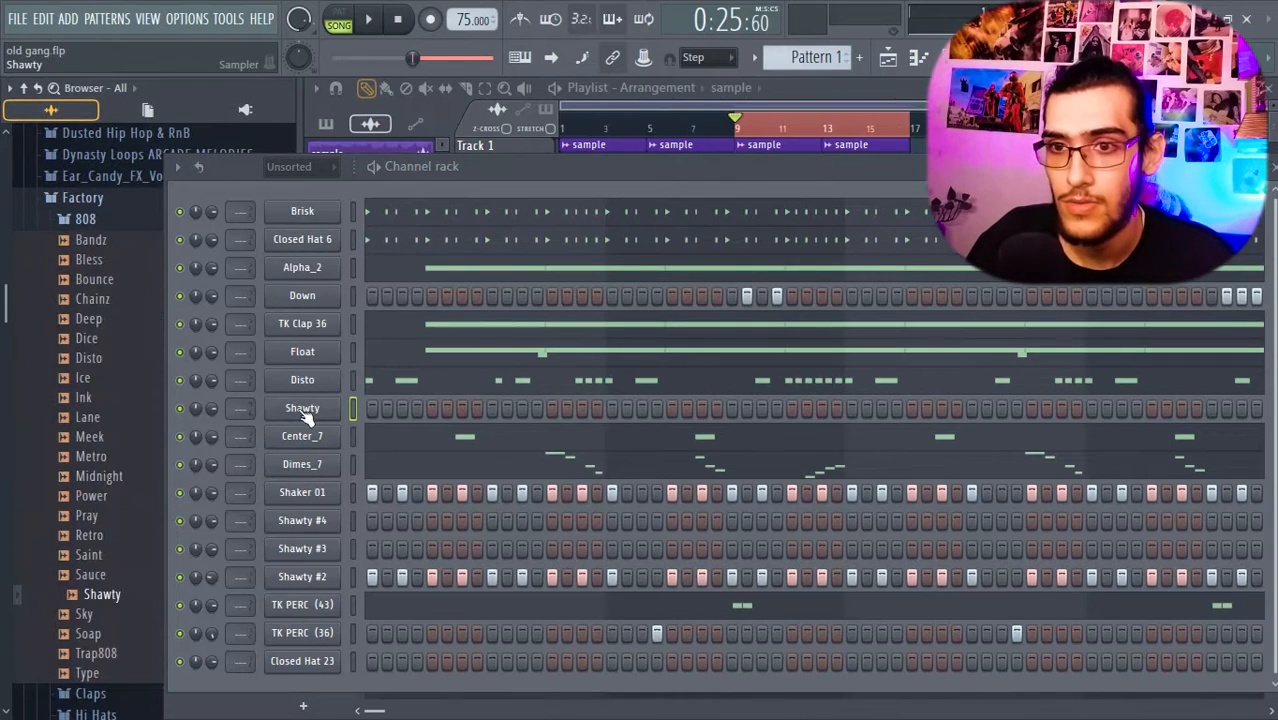
pyautogui.click(302, 408)
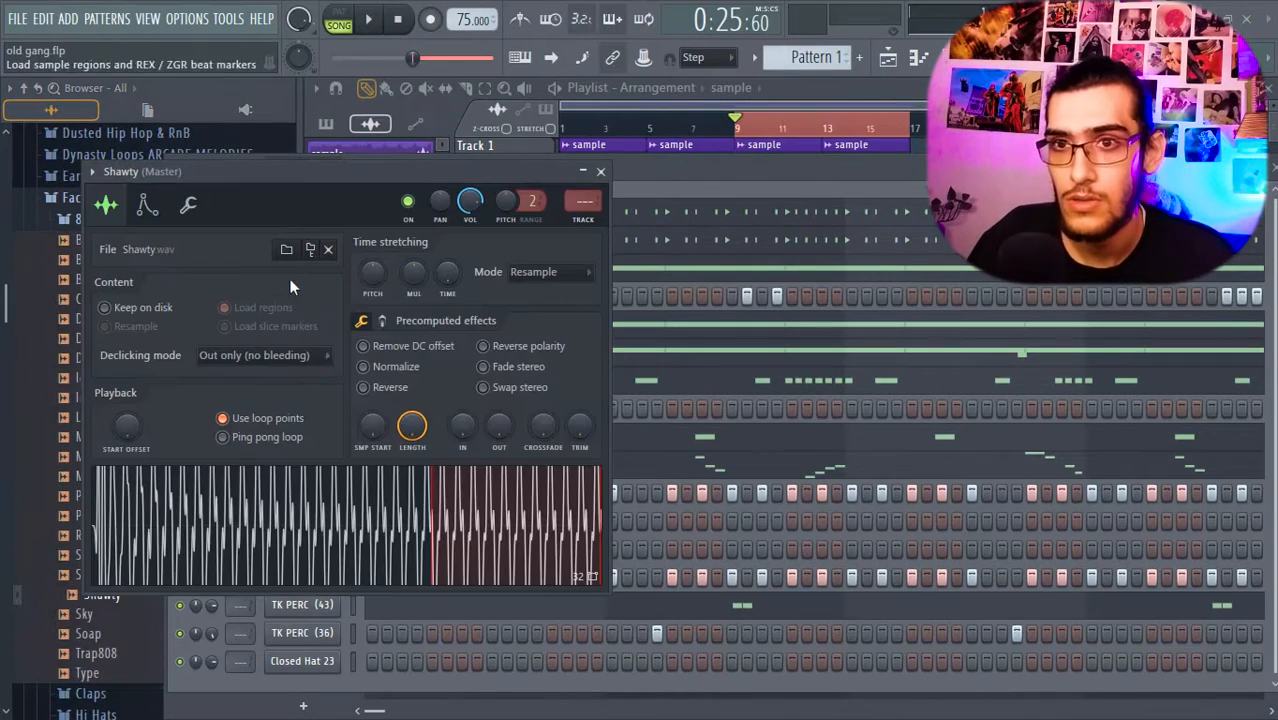
pyautogui.click(147, 205)
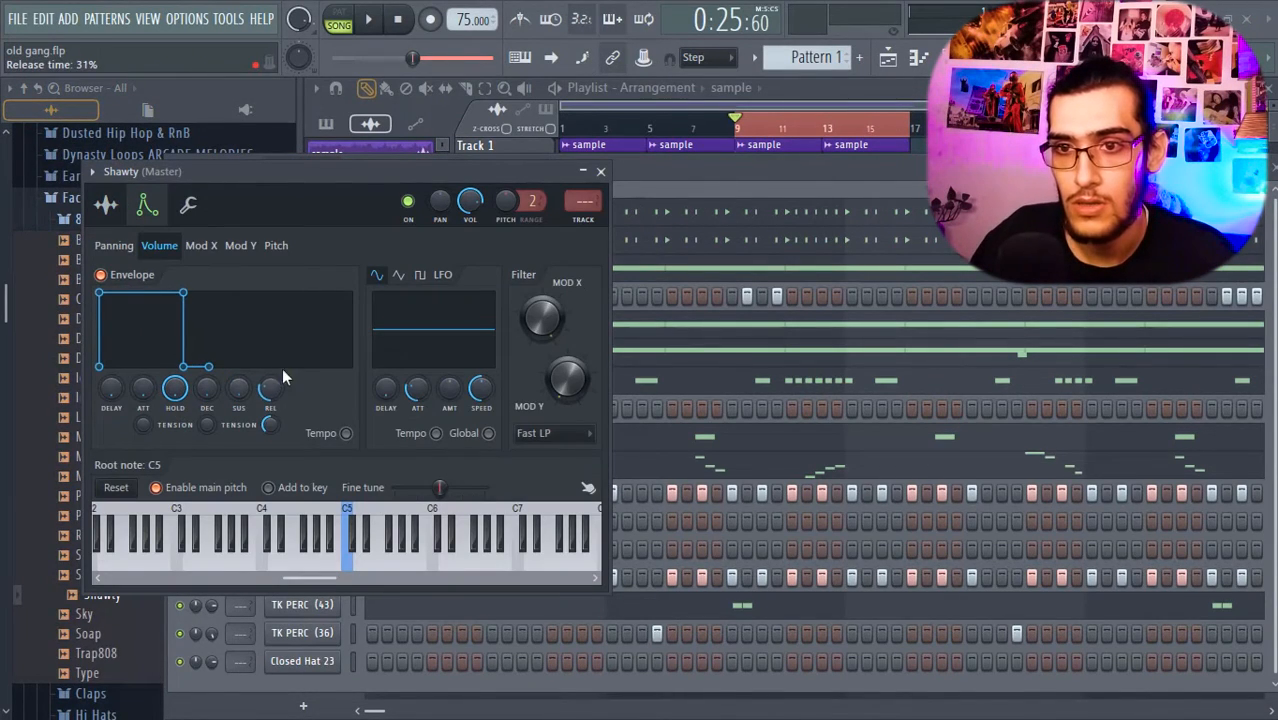
pyautogui.hotkey('alt', 'F8')
pyautogui.click(601, 173)
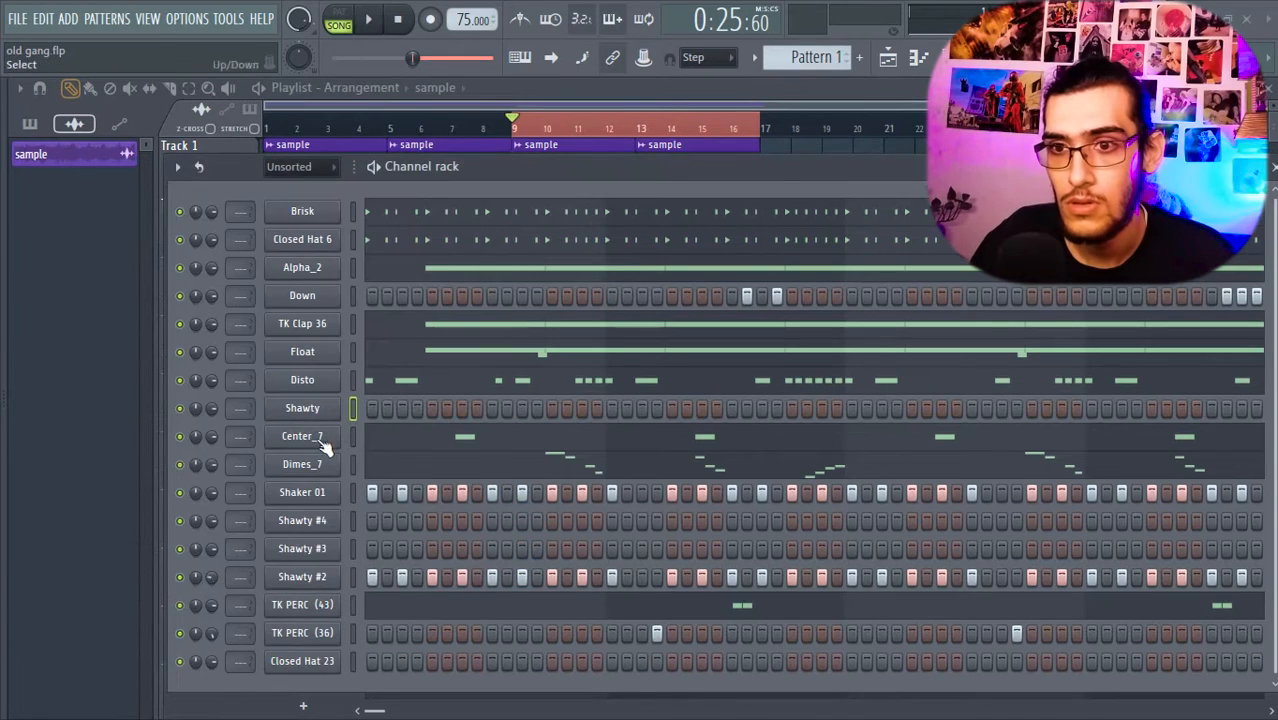
# Step: Add a note at the start of Shawty's pattern and route the channels to their own mixer inserts, loading FabFilter Pro-Q 3 on the sample's insert
pyautogui.click(417, 412)
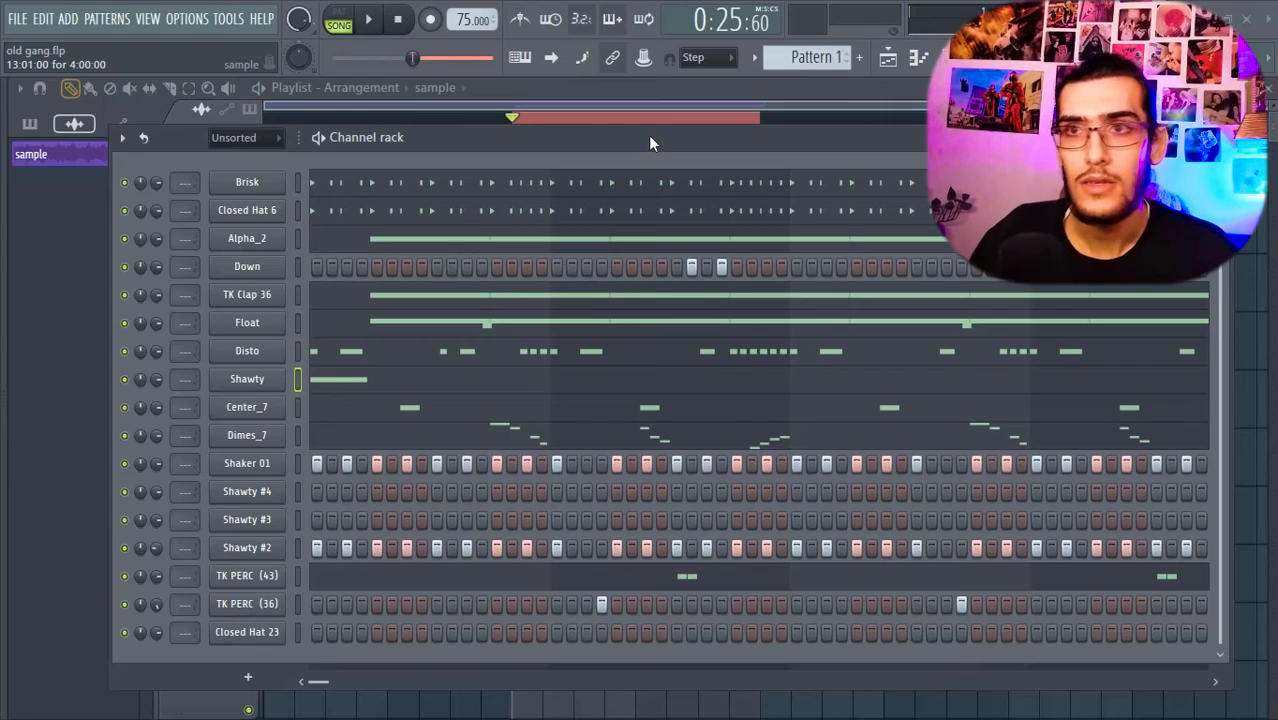
pyautogui.press('F9')
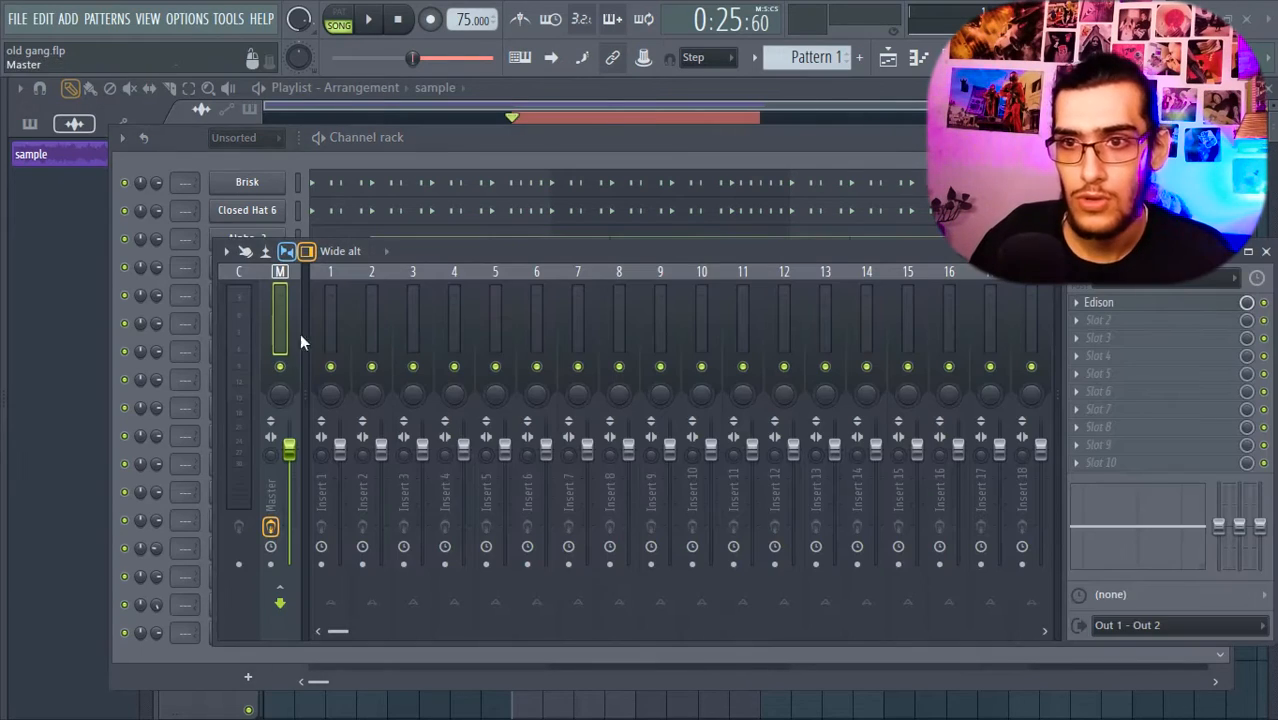
pyautogui.click(336, 341)
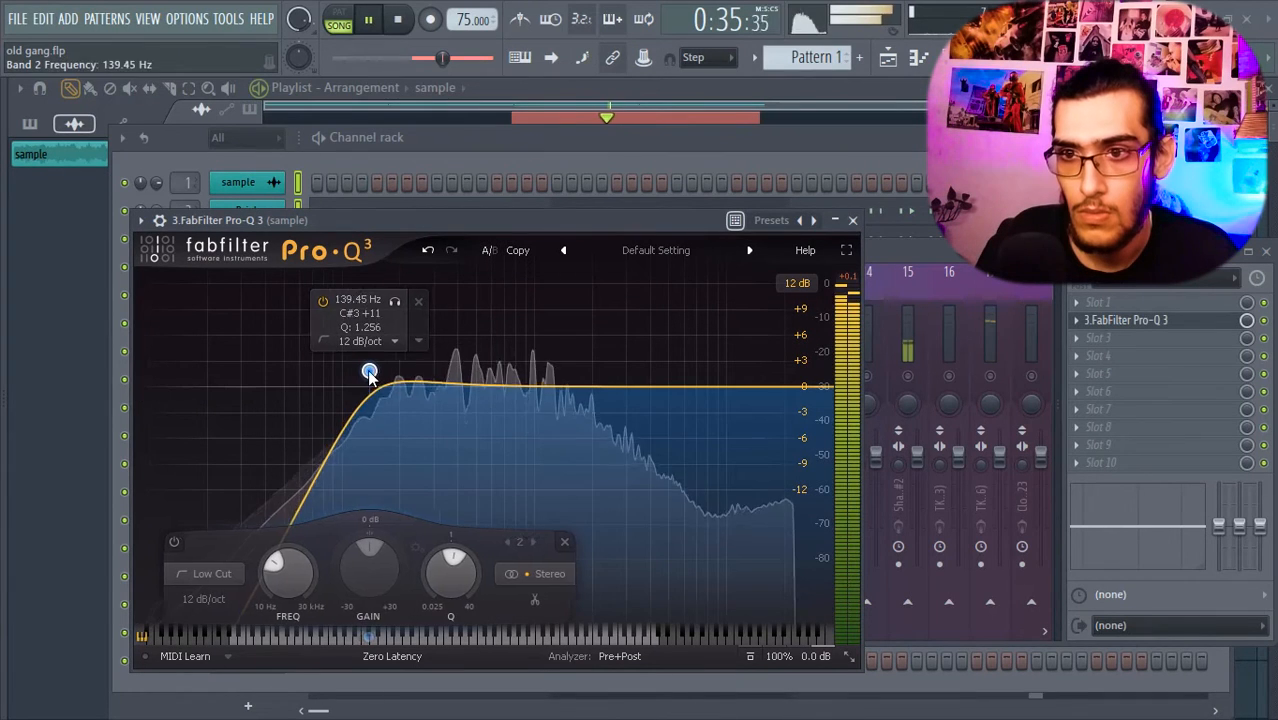
# Step: Shape the sample in Pro-Q 3 with a steeper, lower low cut and a 36 dB/oct high cut moved to a higher frequency
pyautogui.moveTo(368, 371); pyautogui.dragTo(338, 410)
pyautogui.click(193, 598)
pyautogui.click(228, 531)
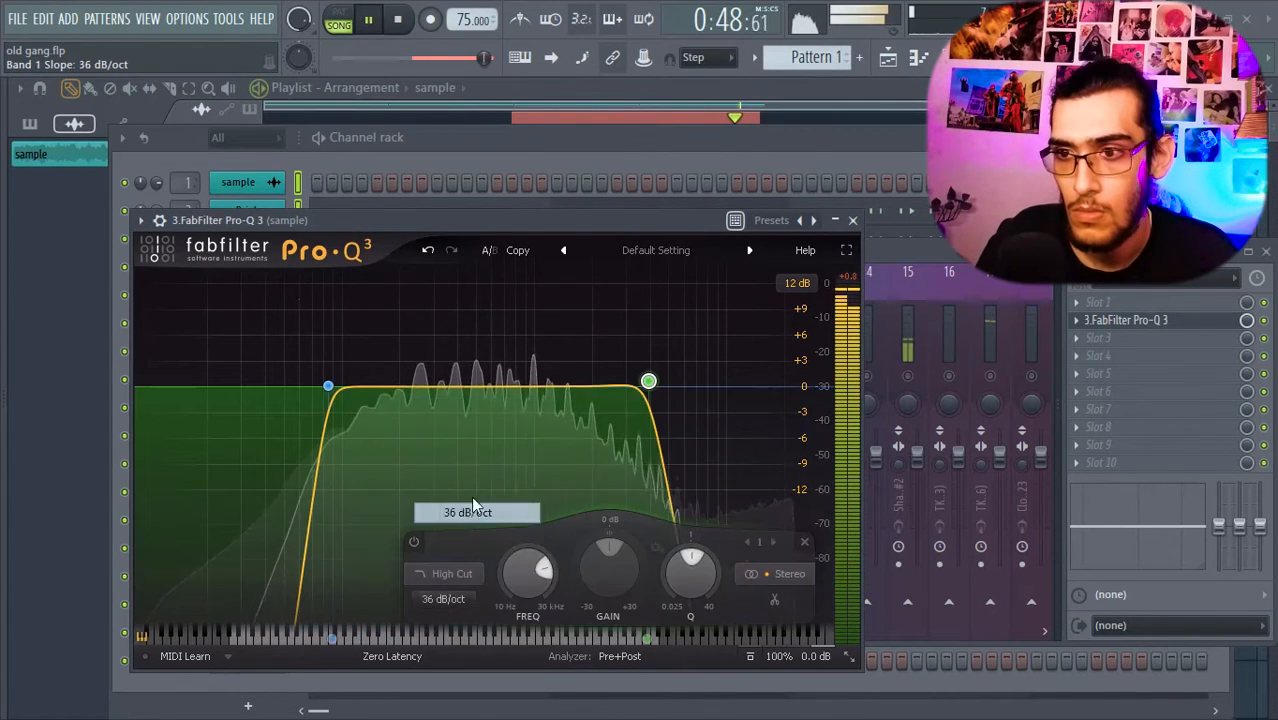
pyautogui.moveTo(648, 381); pyautogui.dragTo(678, 386)
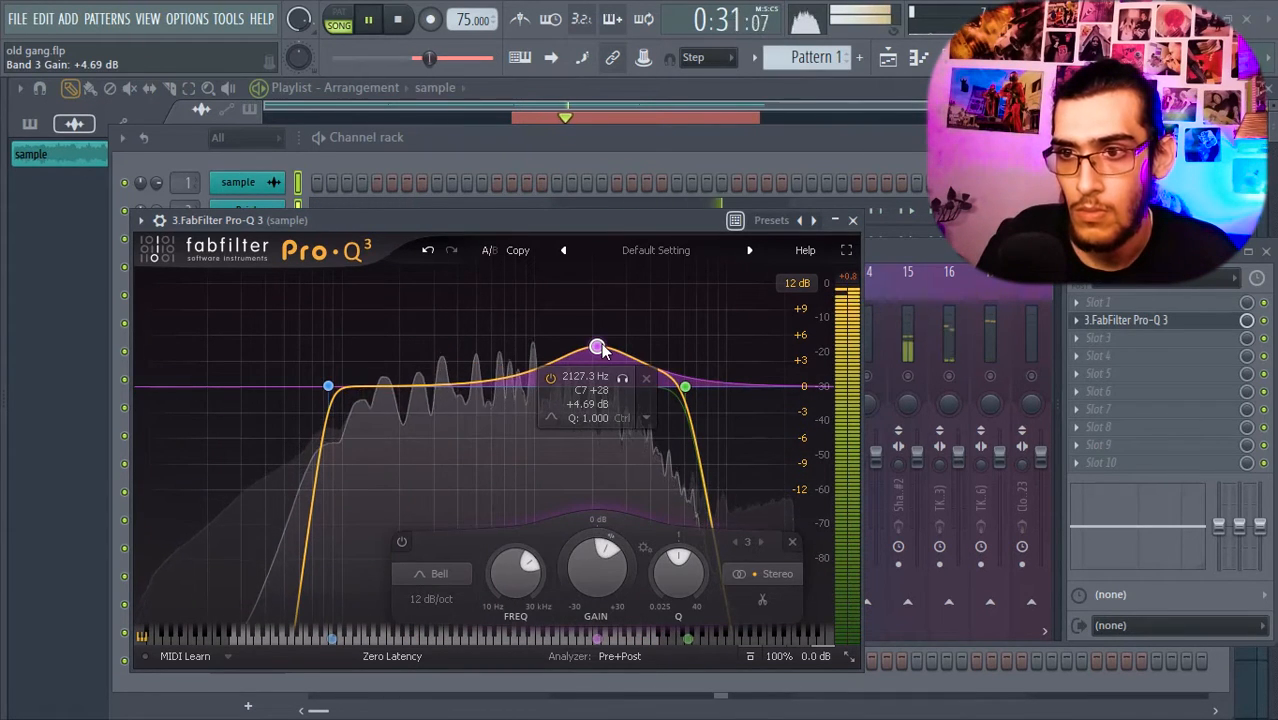
# Step: Add dynamic bell bands to the sample's EQ with slight dips around 717 Hz and in the upper mids
pyautogui.moveTo(601, 350); pyautogui.dragTo(601, 343)
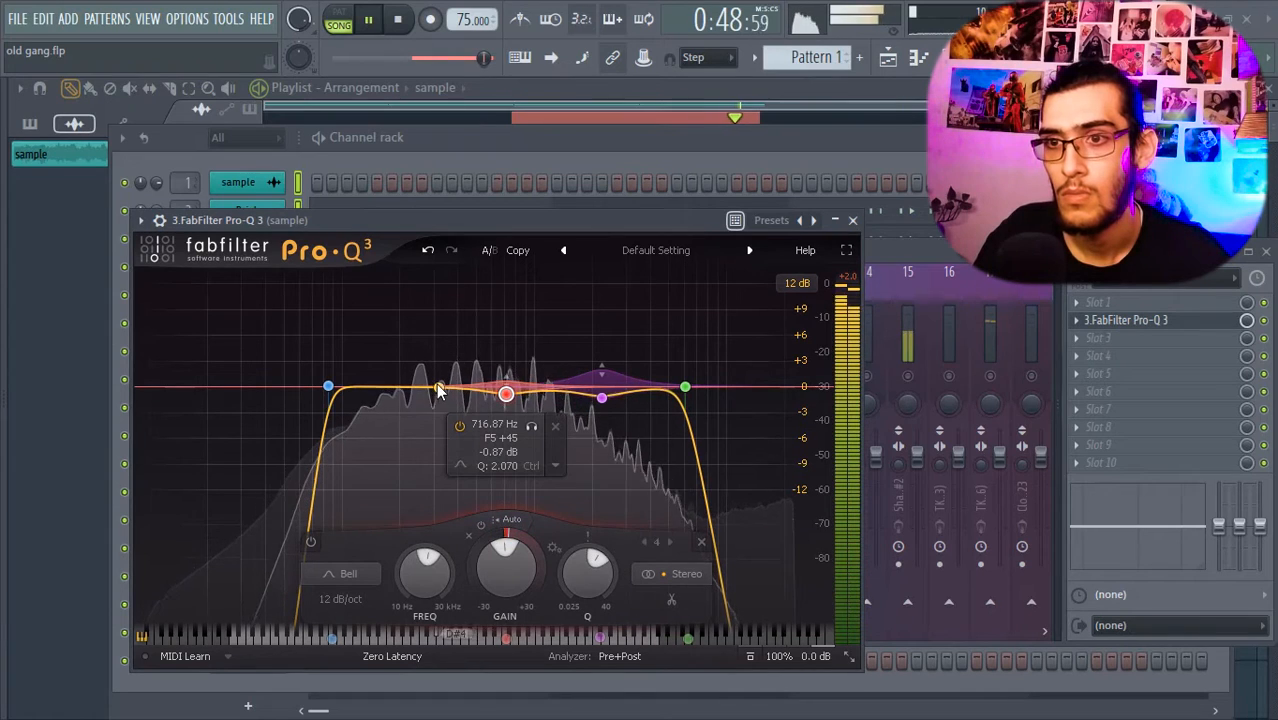
pyautogui.moveTo(603, 398); pyautogui.dragTo(558, 400)
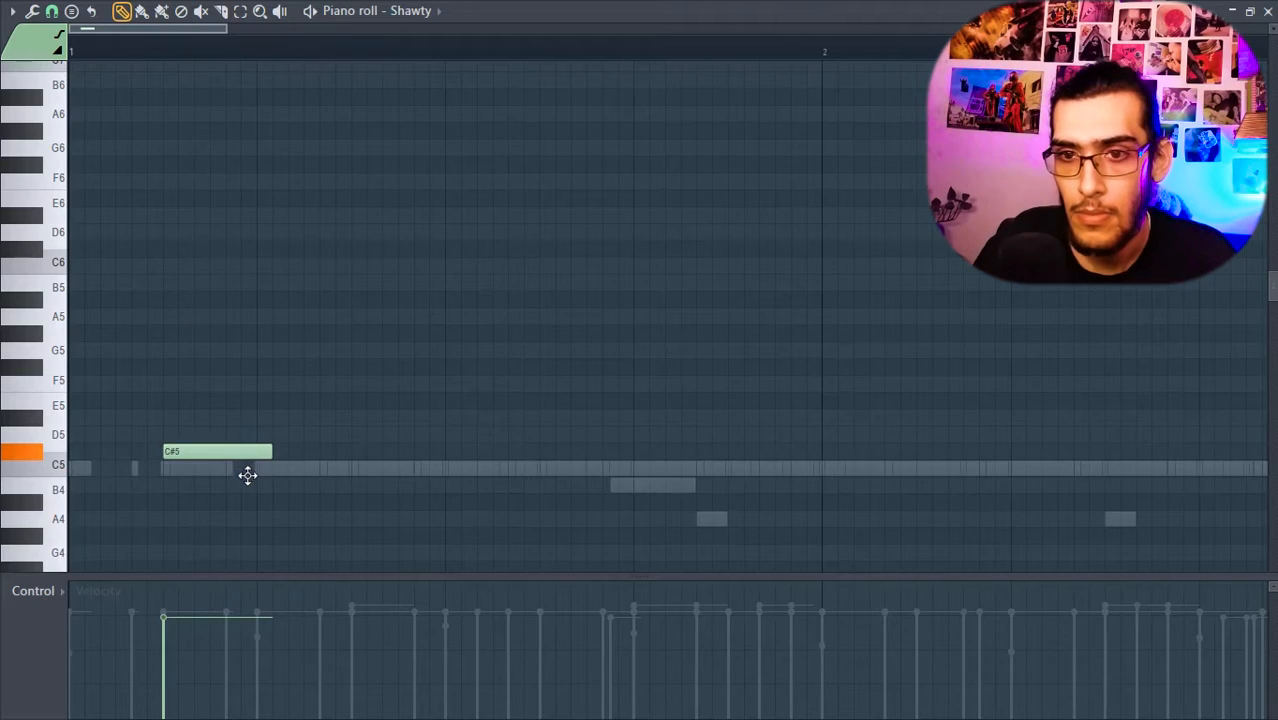
# Step: Move Shawty's first note down to C5 and add another C5 followed by a D5 in bar 1
pyautogui.moveTo(247, 475); pyautogui.dragTo(265, 472)
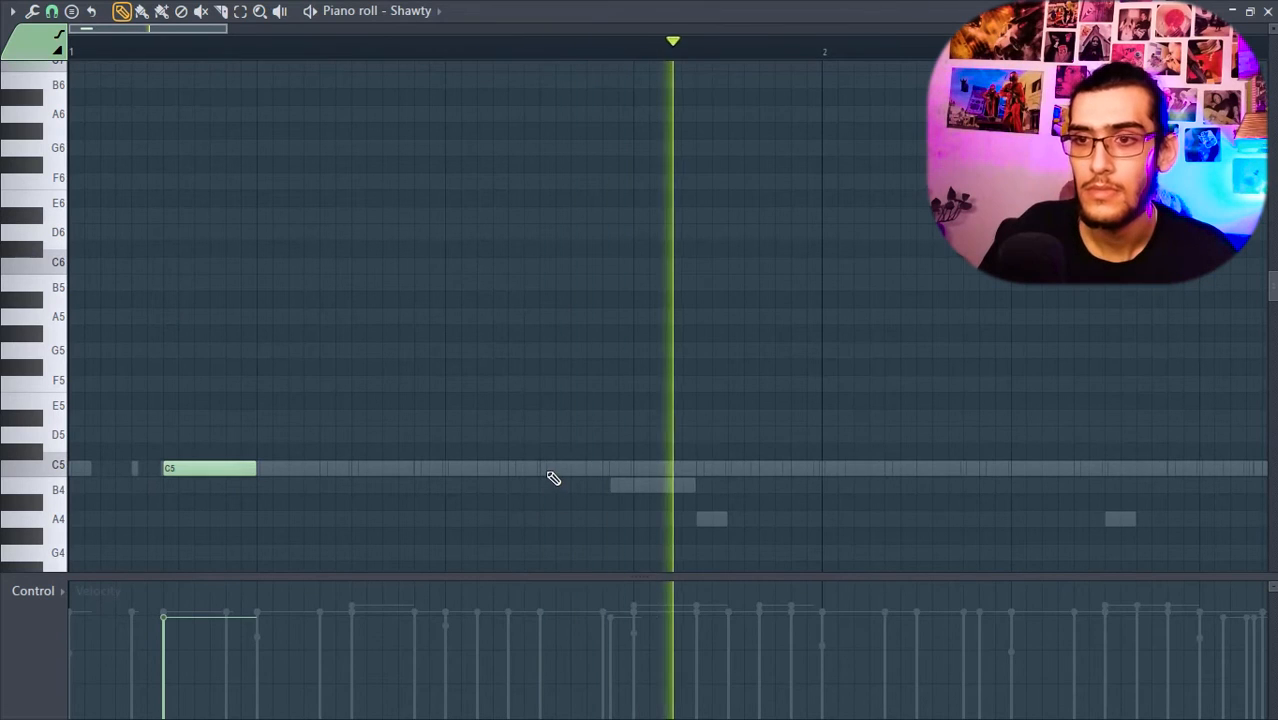
pyautogui.click(541, 464)
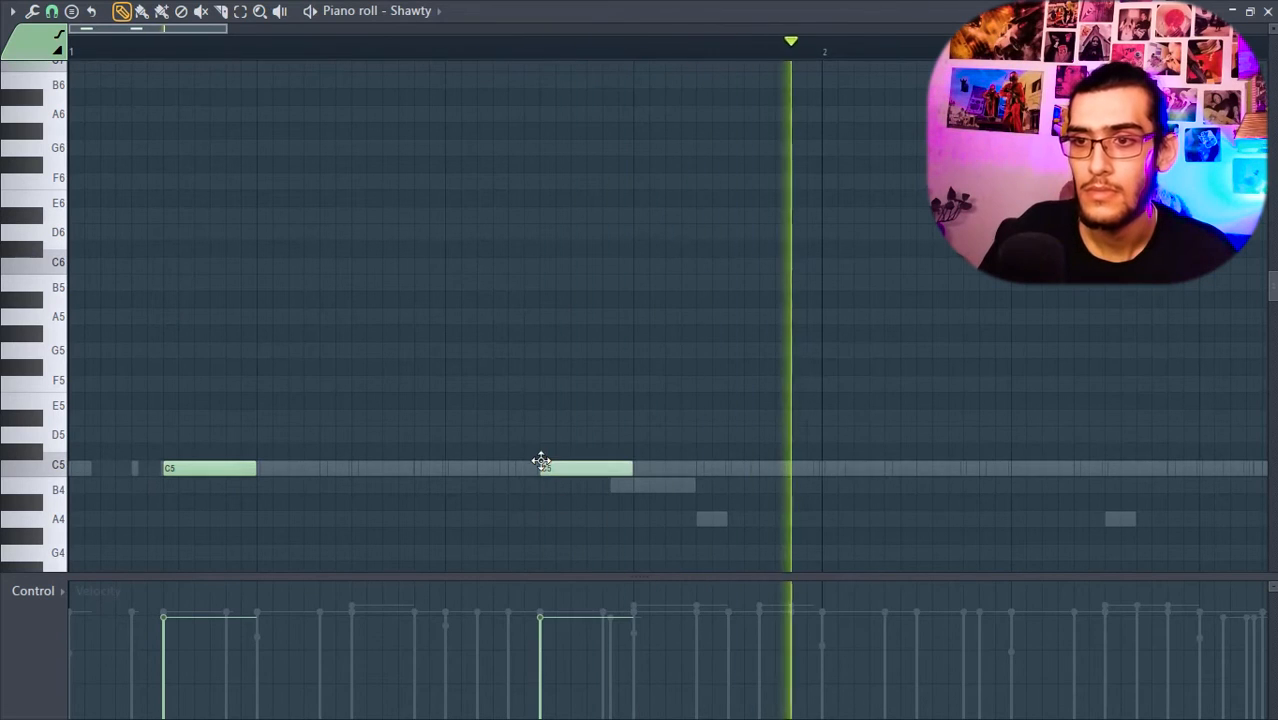
pyautogui.click(704, 429)
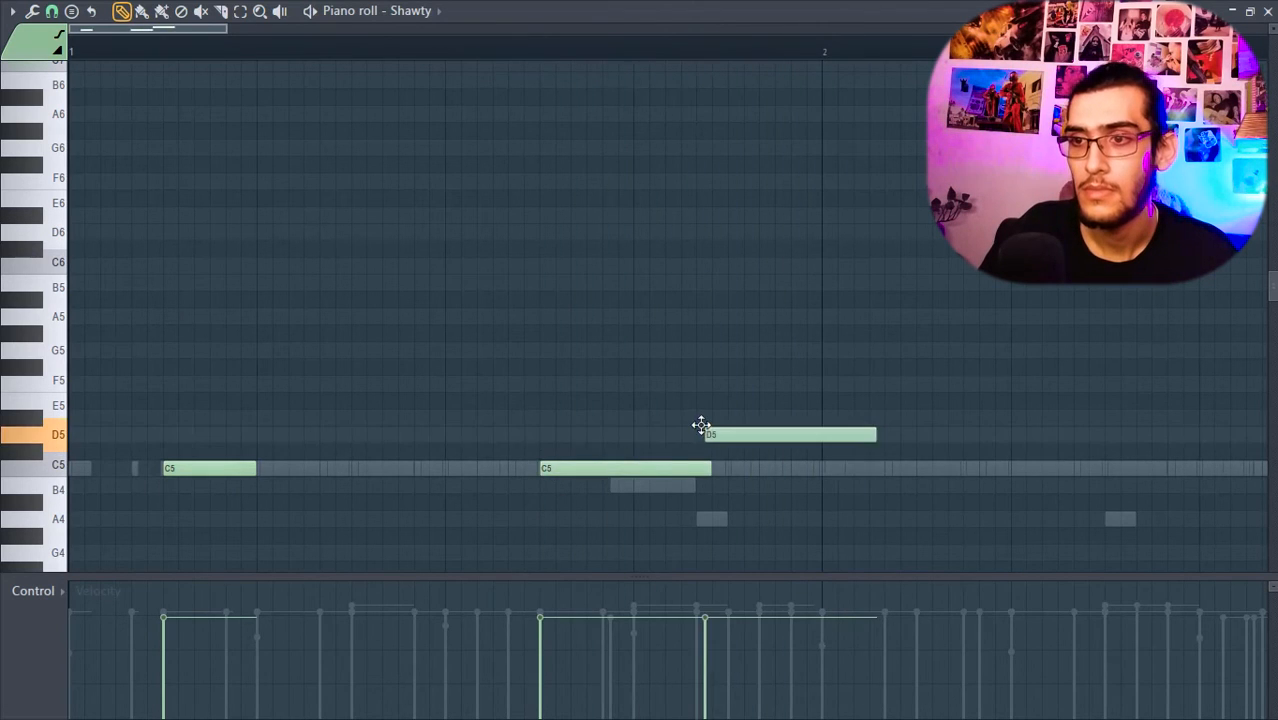
pyautogui.moveTo(701, 426); pyautogui.dragTo(709, 408)
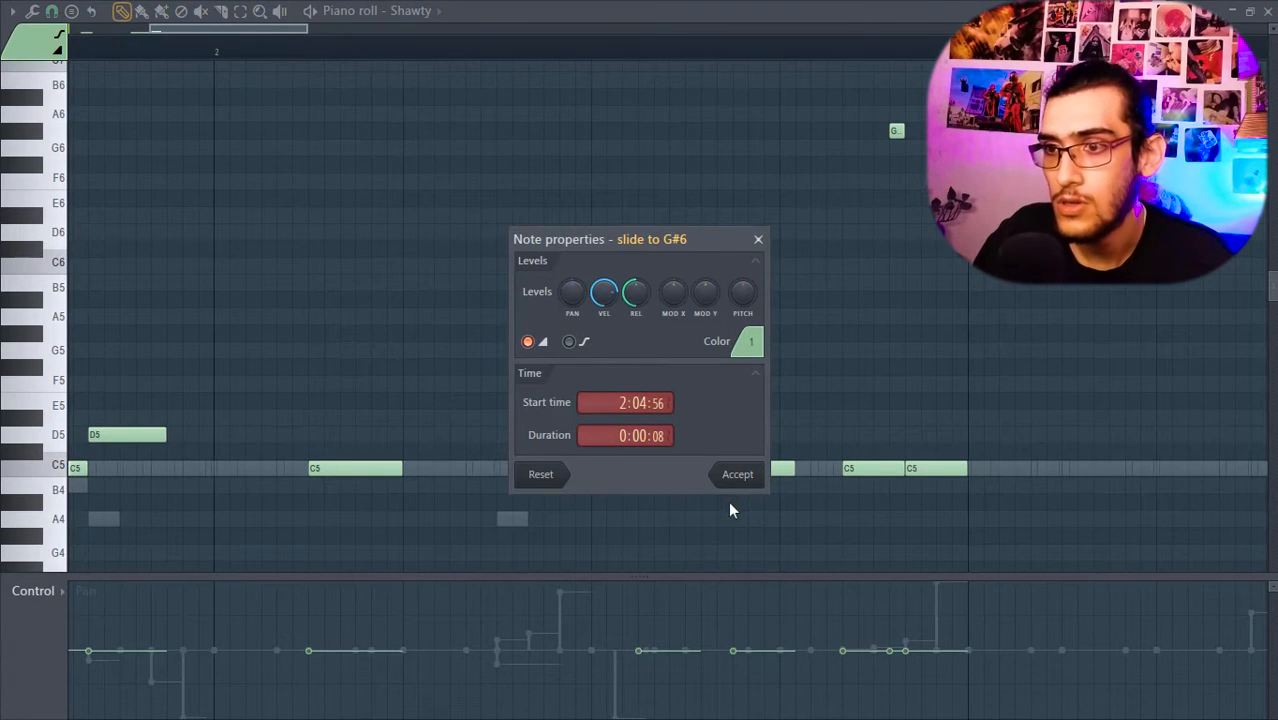
# Step: Replace the short G#6 note near the end of bar 2 with slide notes at G#6 and C6
pyautogui.click(737, 474)
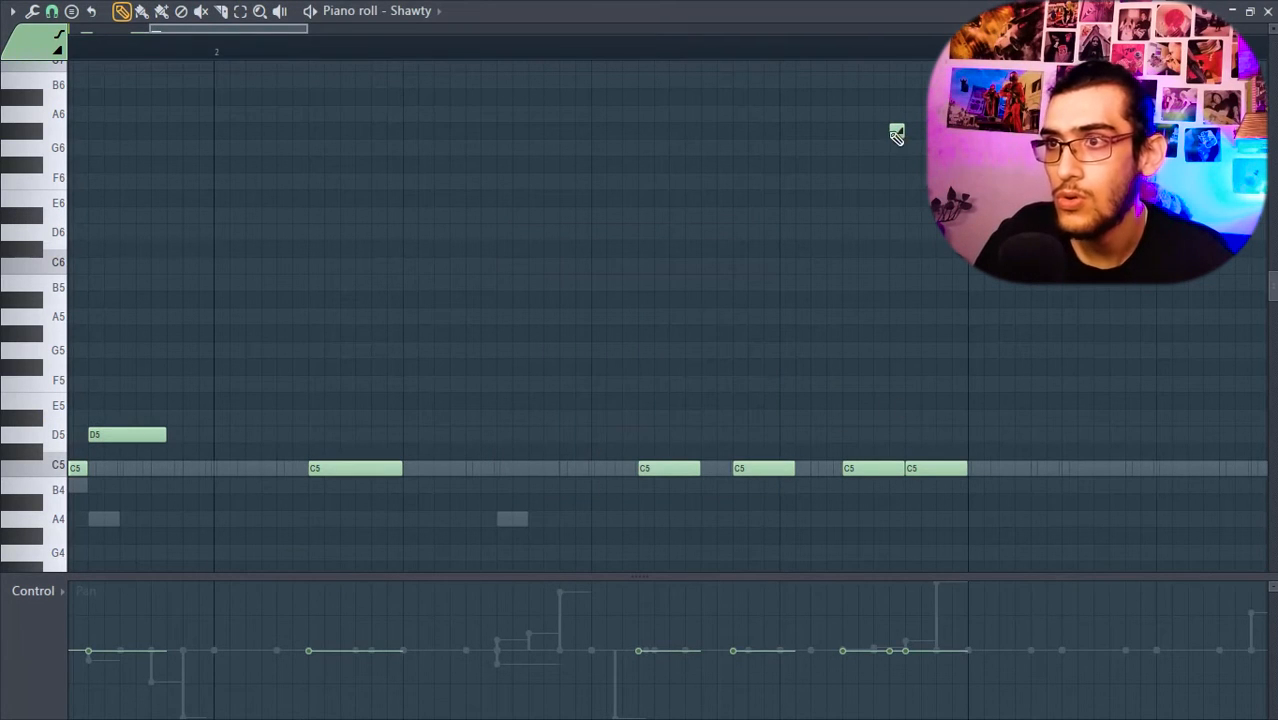
pyautogui.rightClick(896, 131)
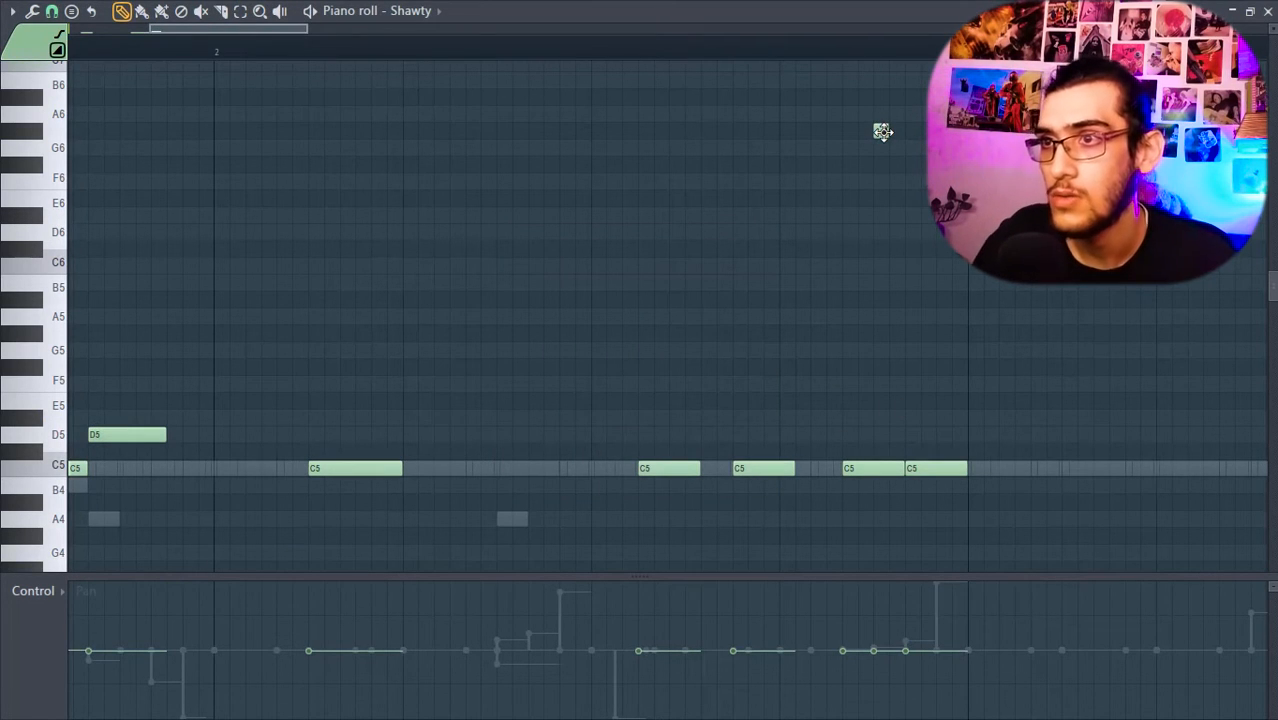
pyautogui.click(882, 131)
pyautogui.press('space')
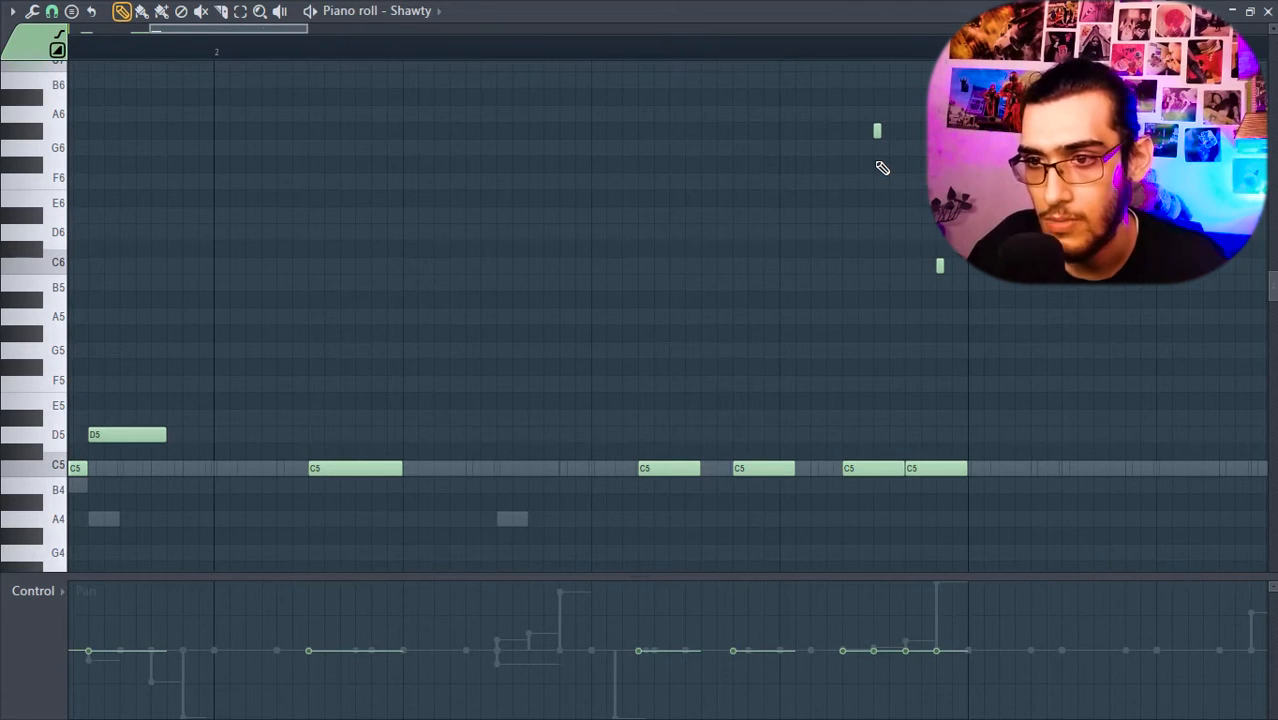
# Step: Raise the two middle notes of bar 2 to D5, lengthen them, and add a low slide note beneath the second
pyautogui.moveTo(760, 468); pyautogui.dragTo(760, 436)
pyautogui.moveTo(648, 469); pyautogui.dragTo(648, 437)
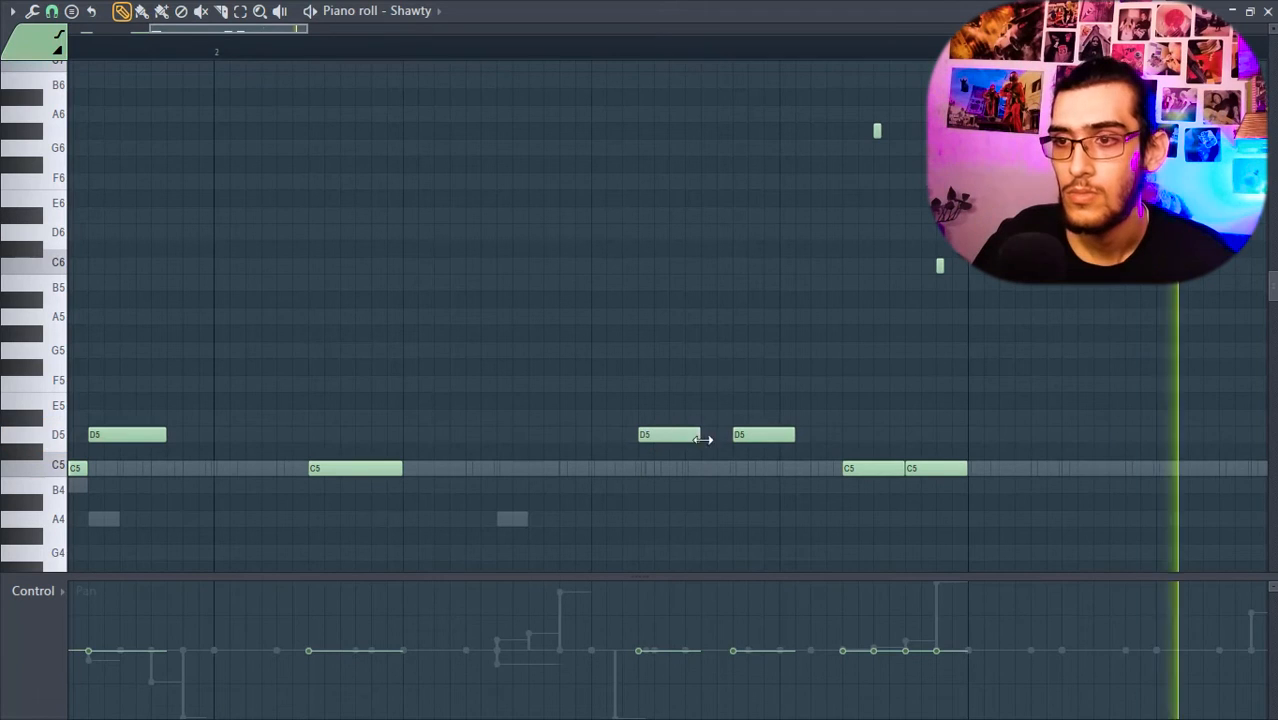
pyautogui.moveTo(698, 437); pyautogui.dragTo(724, 442)
pyautogui.moveTo(793, 436); pyautogui.dragTo(808, 436)
pyautogui.click(779, 549)
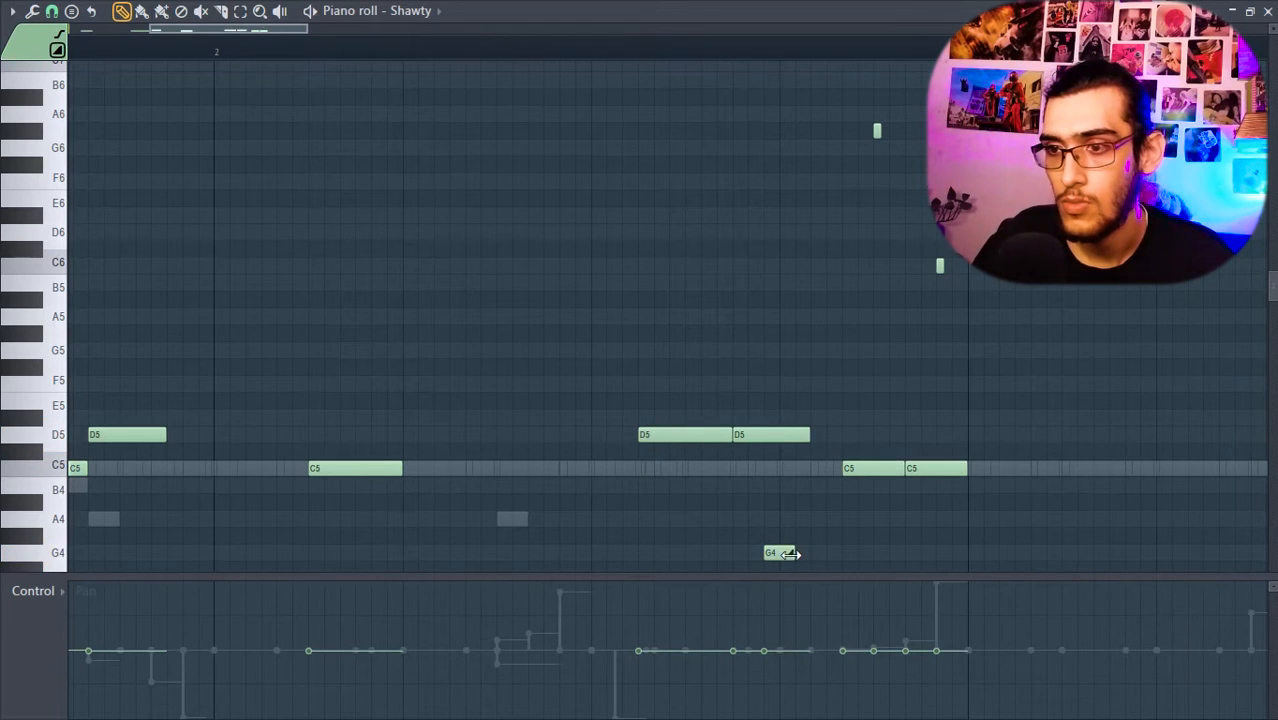
pyautogui.moveTo(805, 556); pyautogui.dragTo(795, 577)
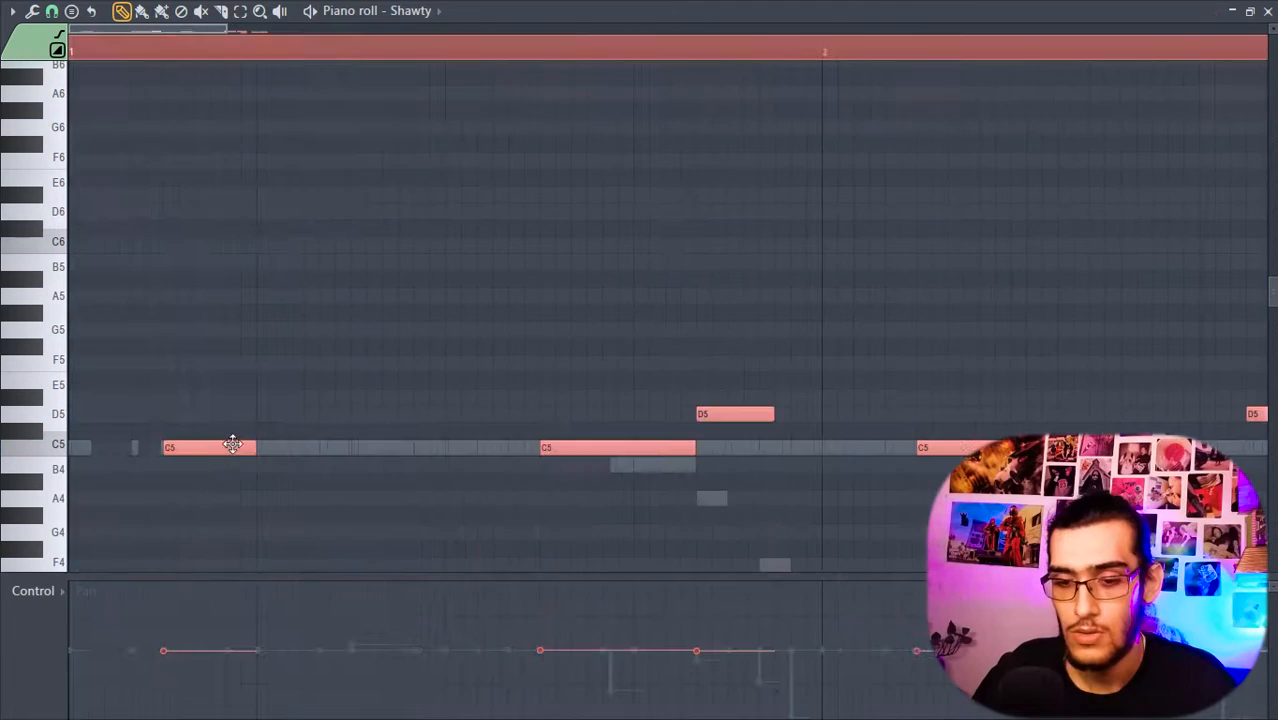
# Step: Duplicate Shawty's four-bar 808 phrase so the bass line fills eight bars
pyautogui.hscroll(8, 232, 444)
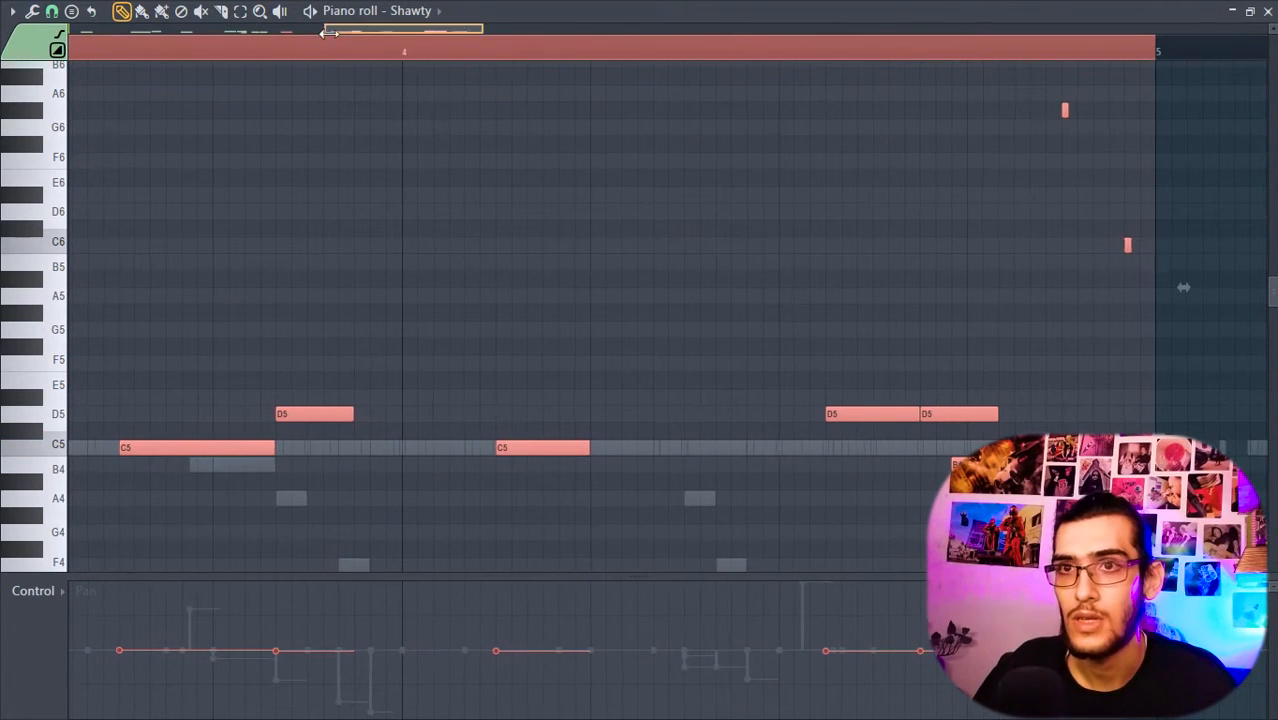
pyautogui.moveTo(323, 28); pyautogui.dragTo(70, 28)
pyautogui.hscroll(12, 515, 121)
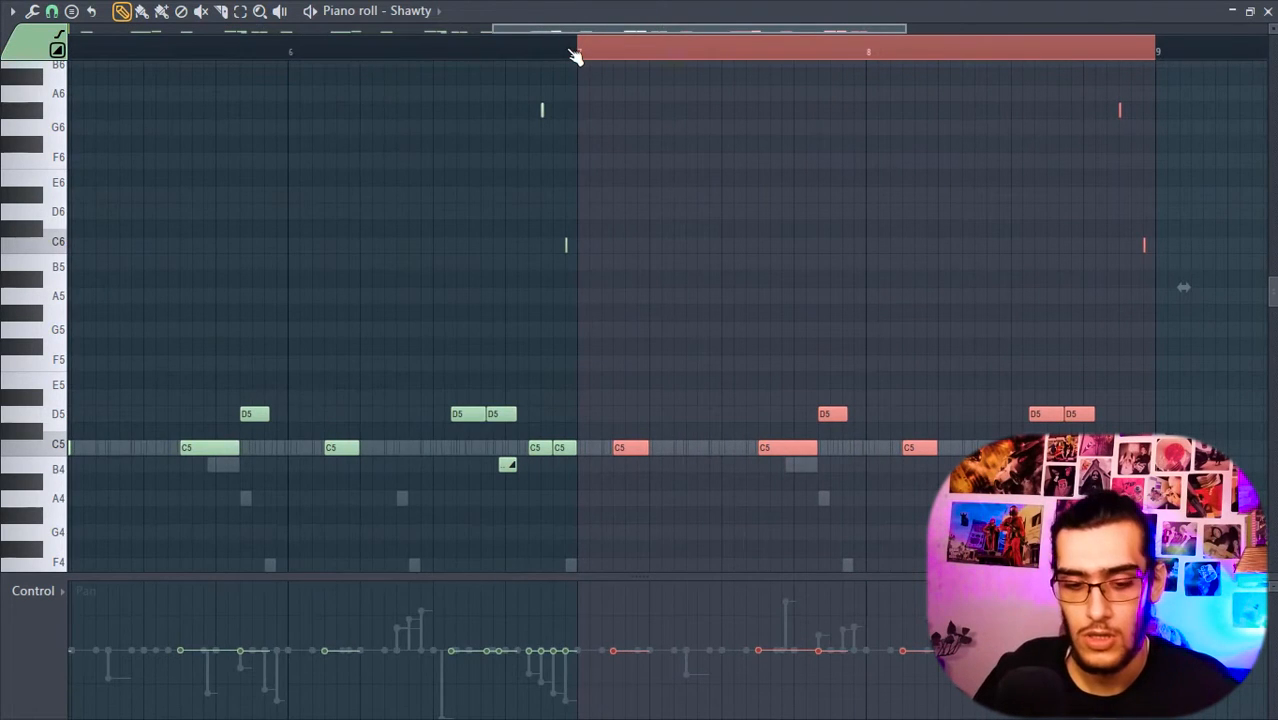
pyautogui.hotkey('ctrl', 'a')
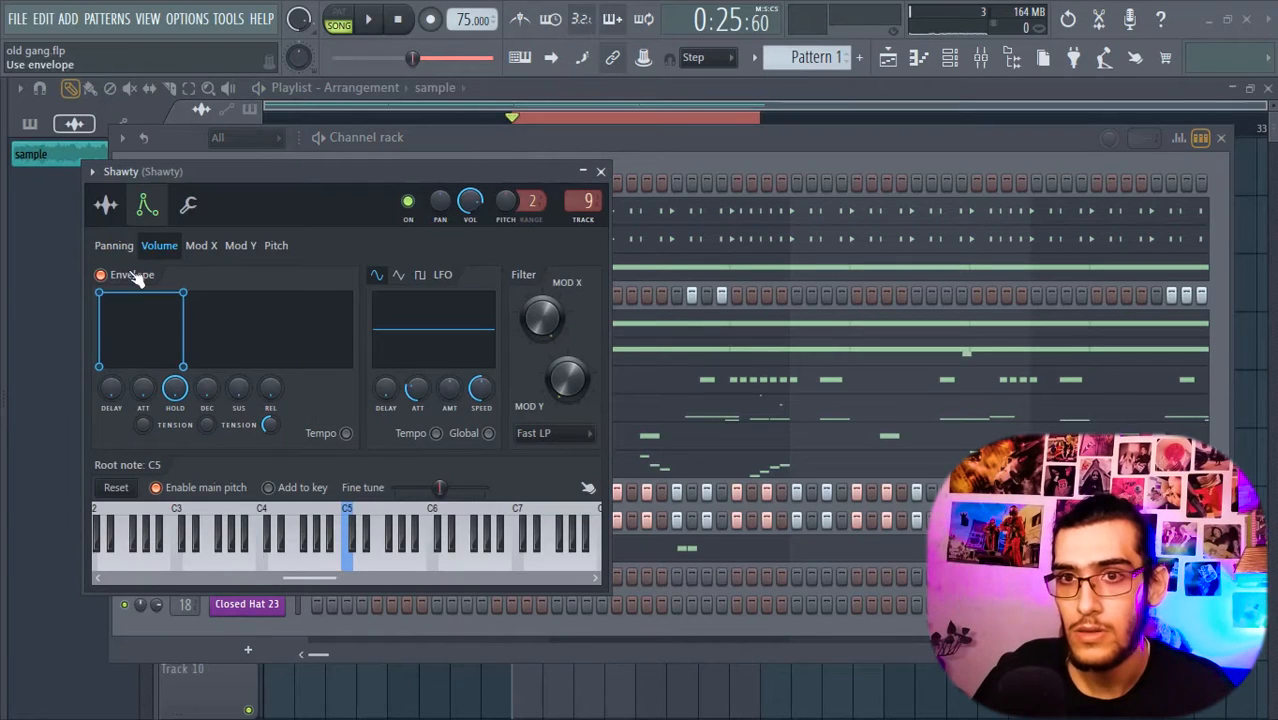
# Step: Split Pattern 1 by channel, delete its combined playlist clip and lay the new patterns on separate tracks from bar 9
pyautogui.click(106, 204)
pyautogui.click(602, 172)
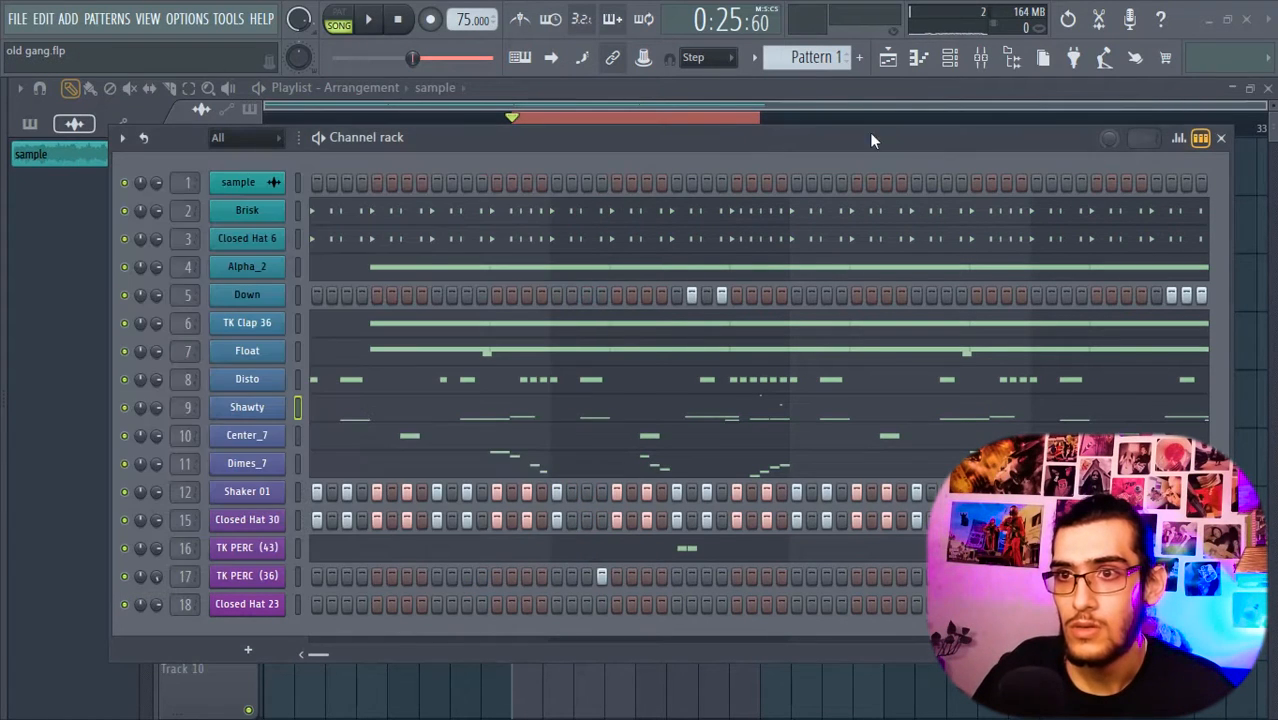
pyautogui.click(1225, 139)
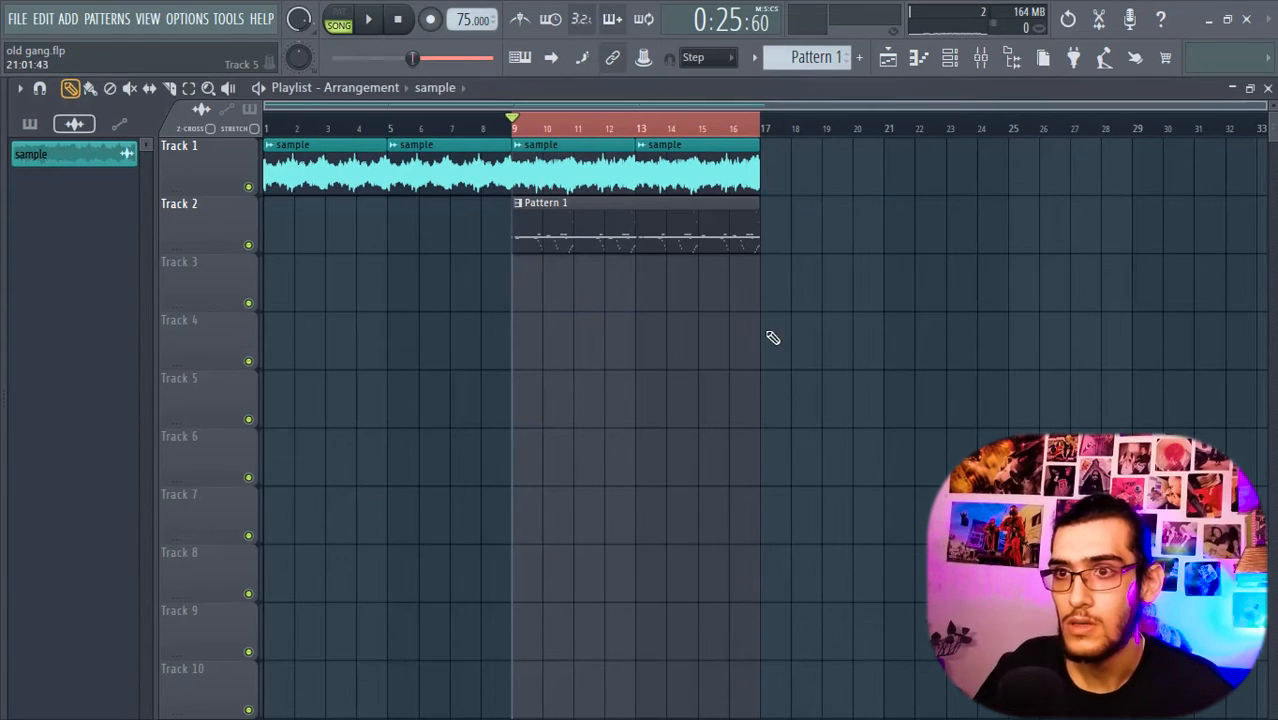
pyautogui.click(546, 220)
pyautogui.click(761, 58)
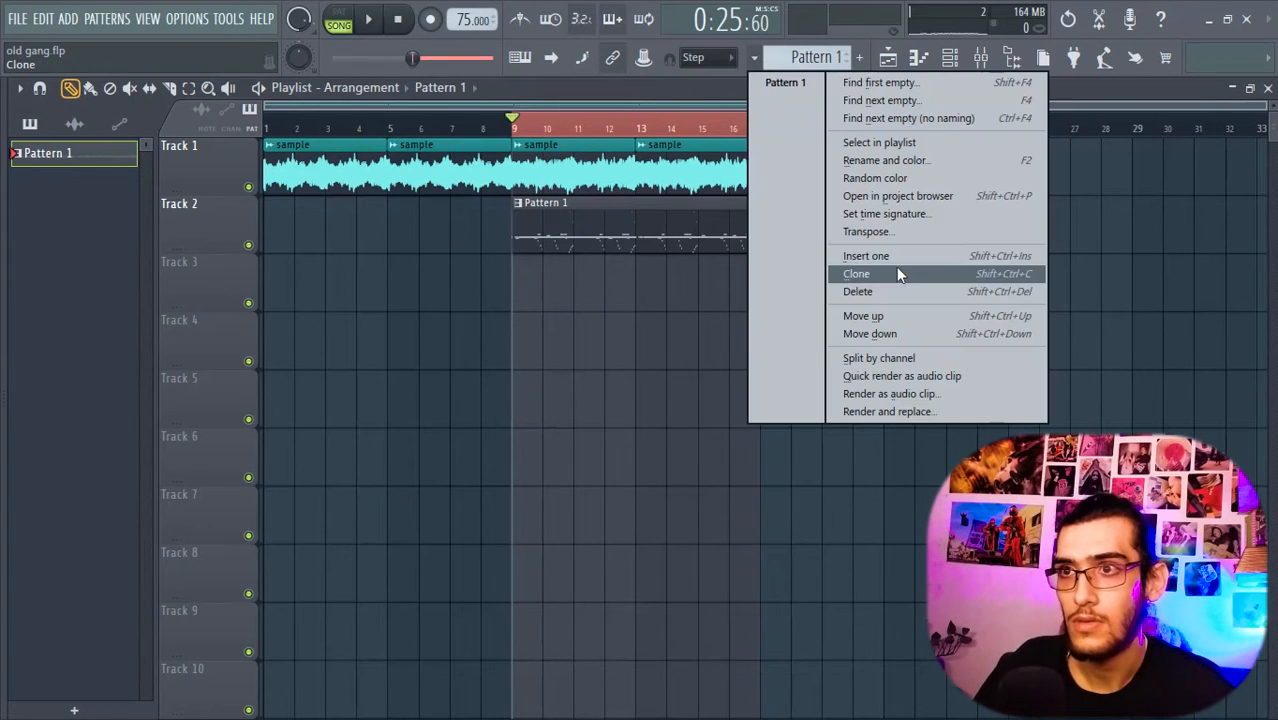
pyautogui.click(836, 362)
pyautogui.rightClick(630, 245)
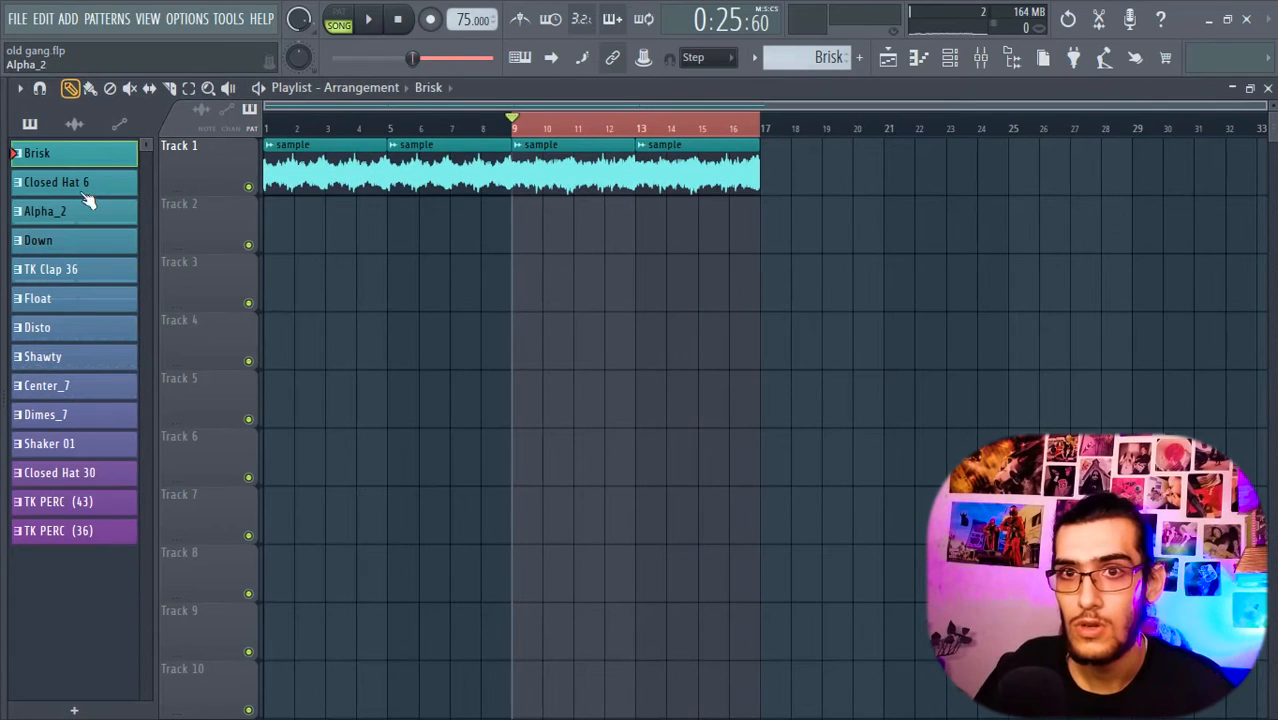
pyautogui.keyDown('shift'); pyautogui.click(84, 191); pyautogui.keyUp('shift')
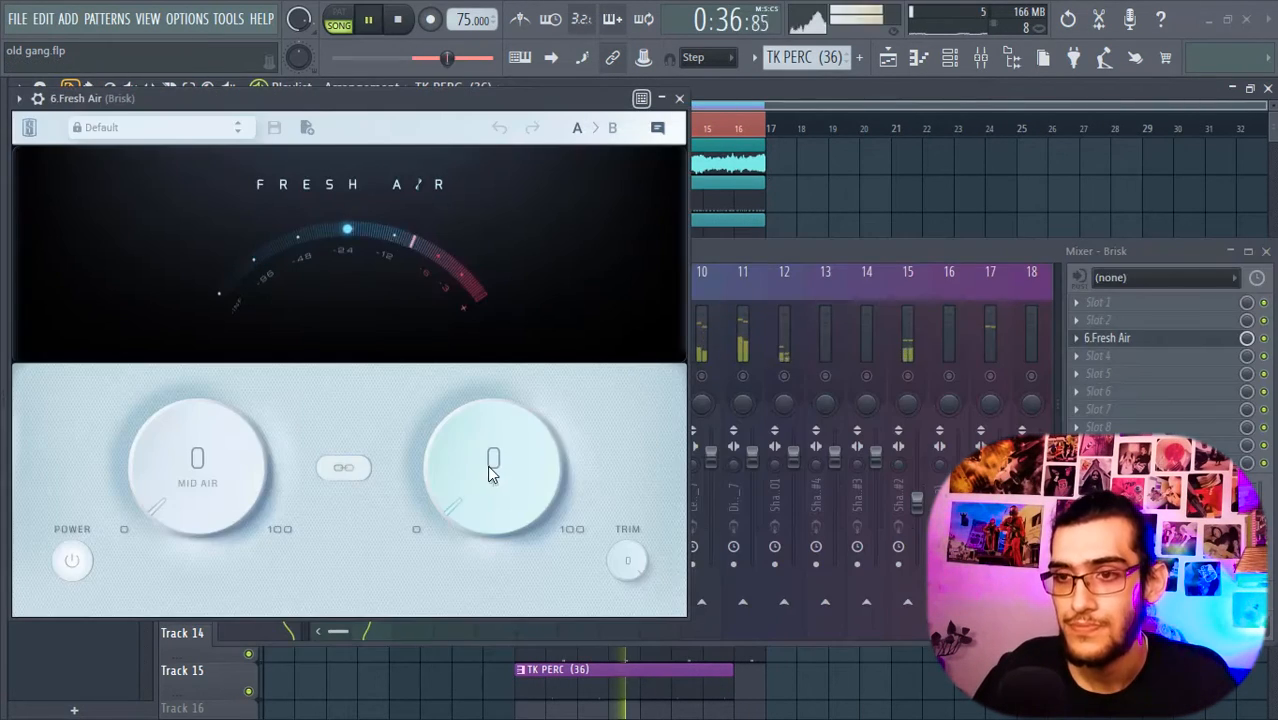
# Step: Raise the high-frequency air in Brisk's Fresh Air and lower the Closed Hat 6 and Closed Hat 30 levels in the mixer
pyautogui.moveTo(488, 471); pyautogui.dragTo(401, 228)
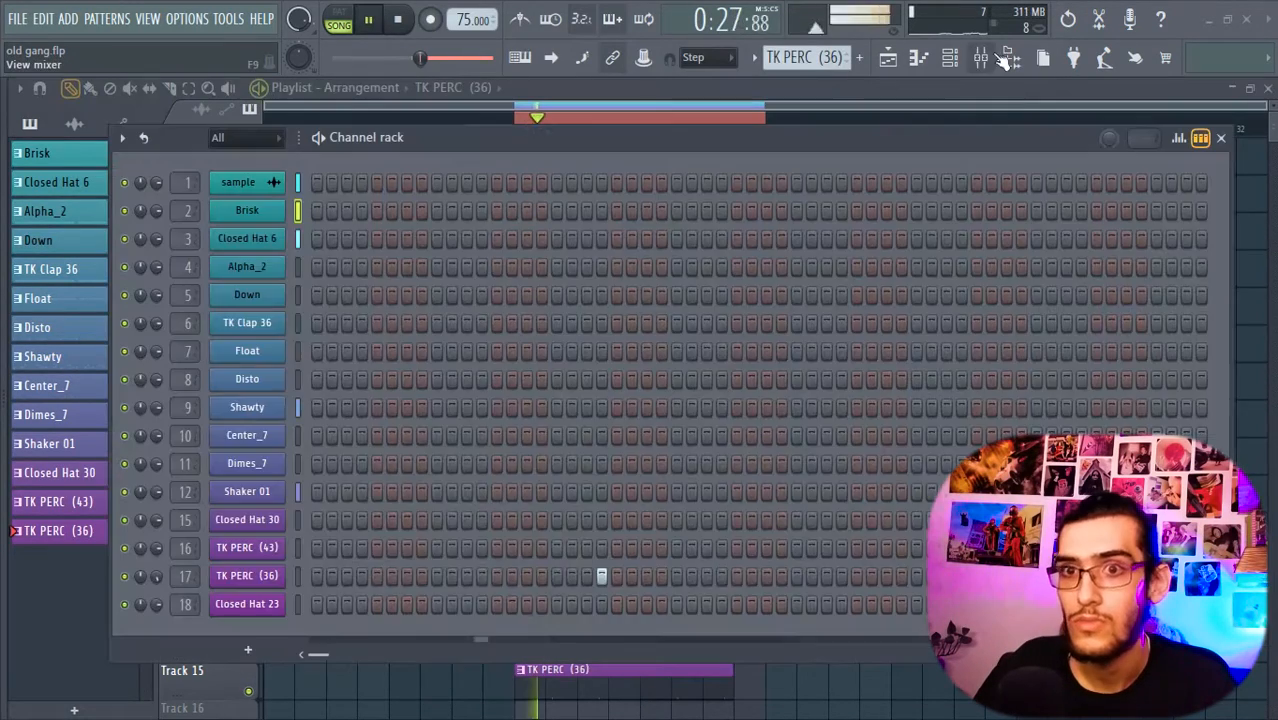
pyautogui.press('F9')
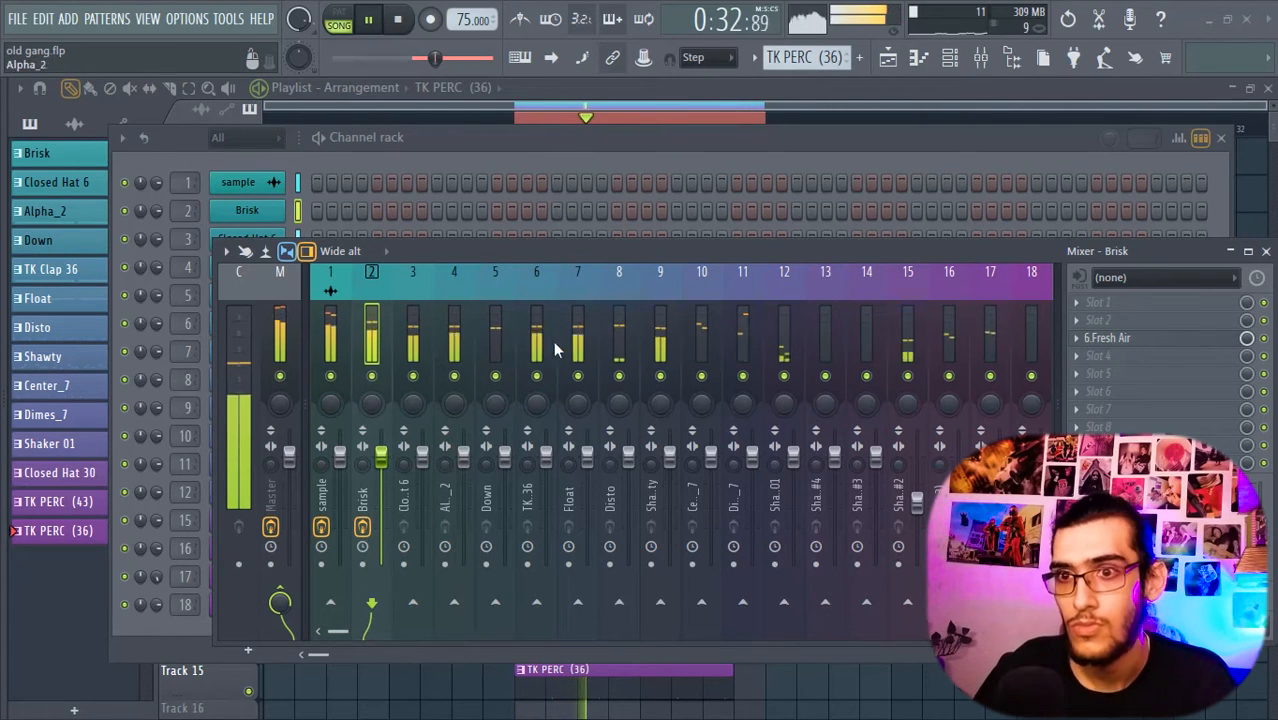
pyautogui.click(907, 322)
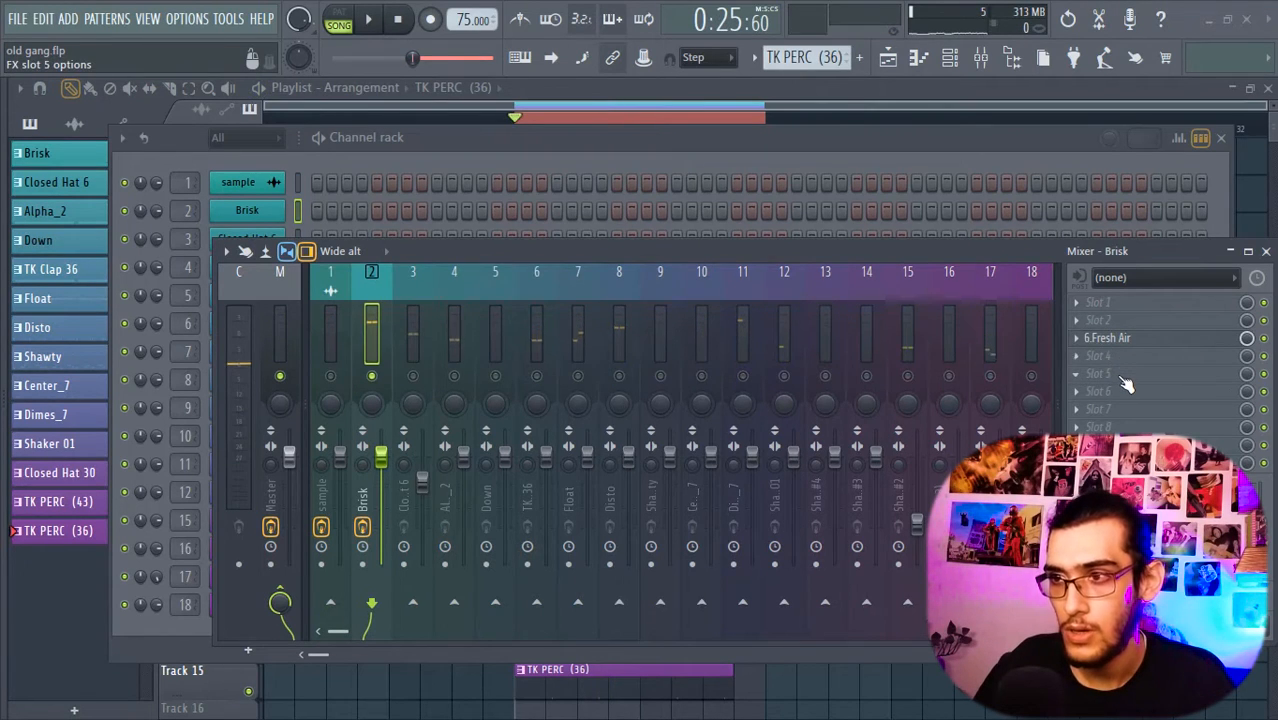
# Step: Load J37 Stereo on Brisk's insert with noise off and the middle bias option, and set Brisk's mixer volume to about -2.6 dB
pyautogui.click(1123, 380)
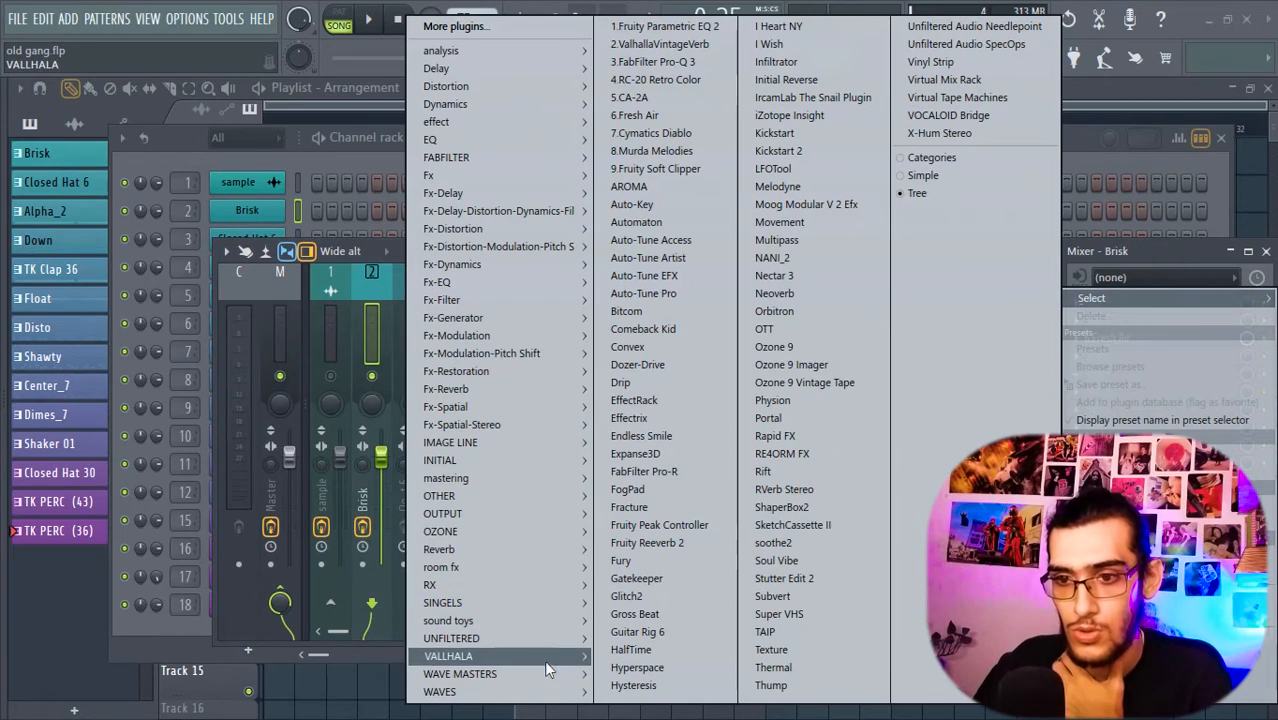
pyautogui.moveTo(546, 692)
pyautogui.click(209, 317)
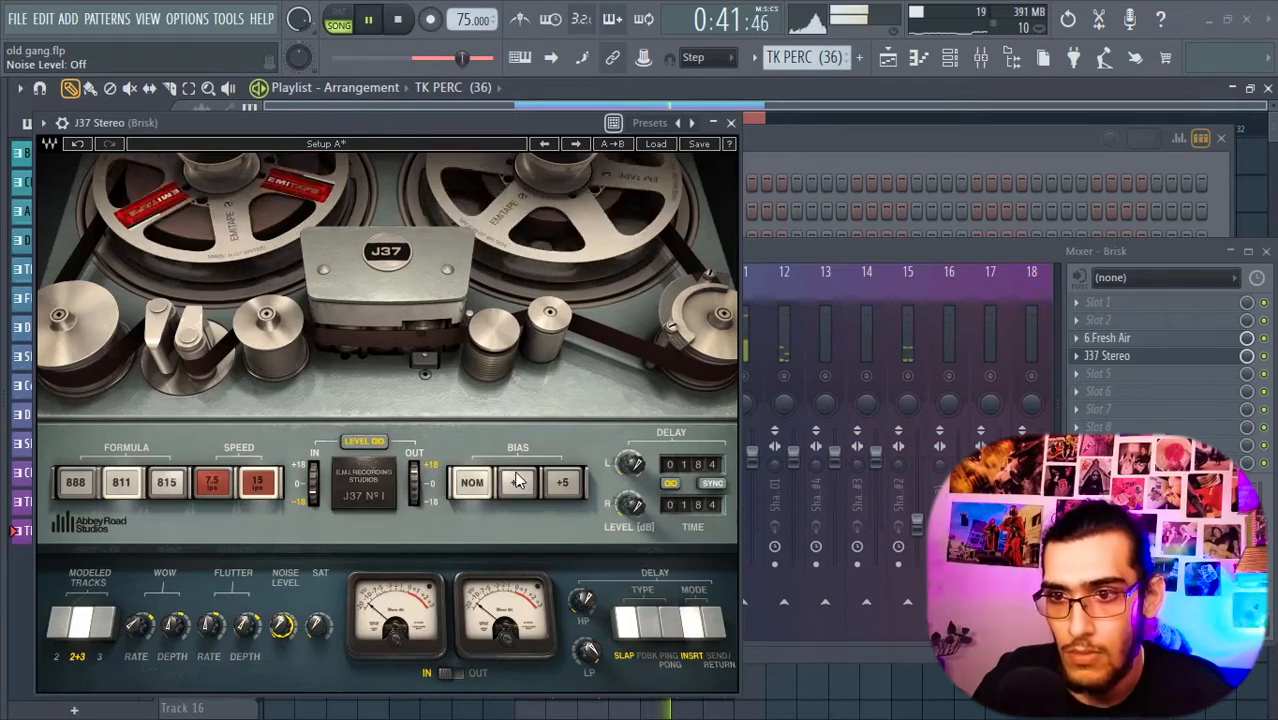
pyautogui.click(519, 483)
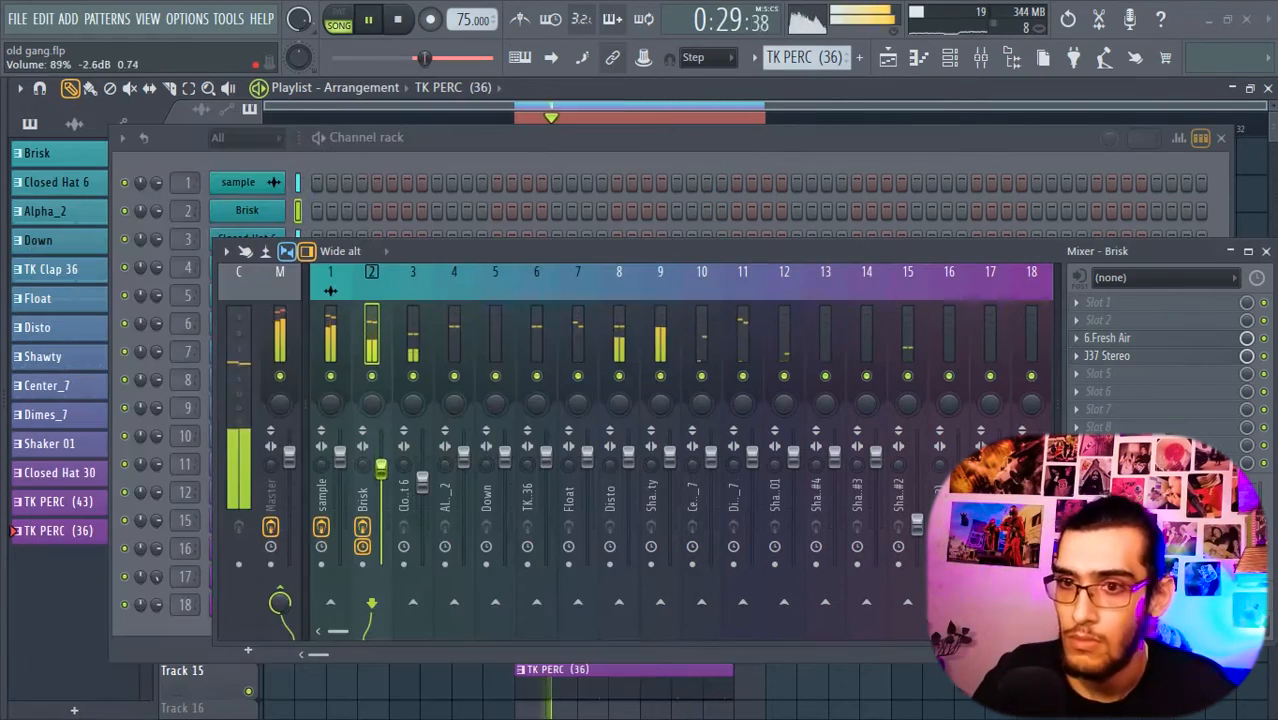
pyautogui.moveTo(381, 469); pyautogui.dragTo(381, 470)
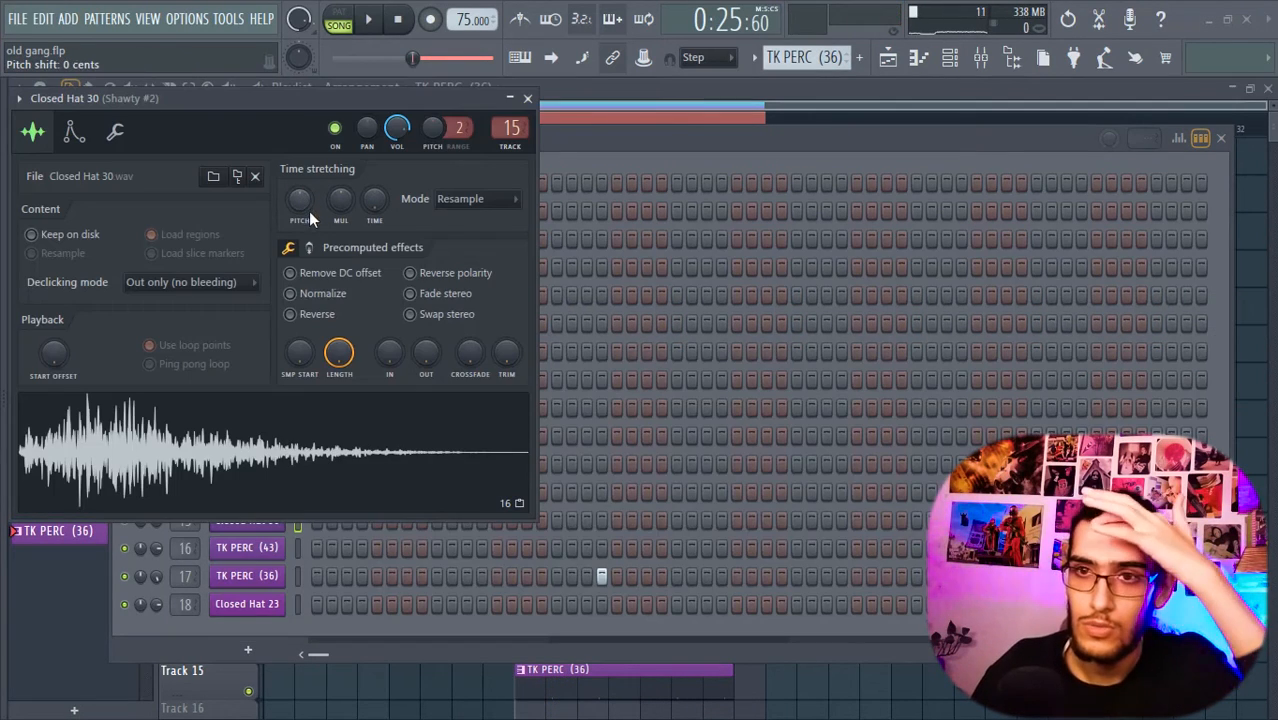
# Step: Close Closed Hat 30's sampler settings and lower the Shaker 01 level slightly in the mixer during playback
pyautogui.press('space')
pyautogui.click(527, 98)
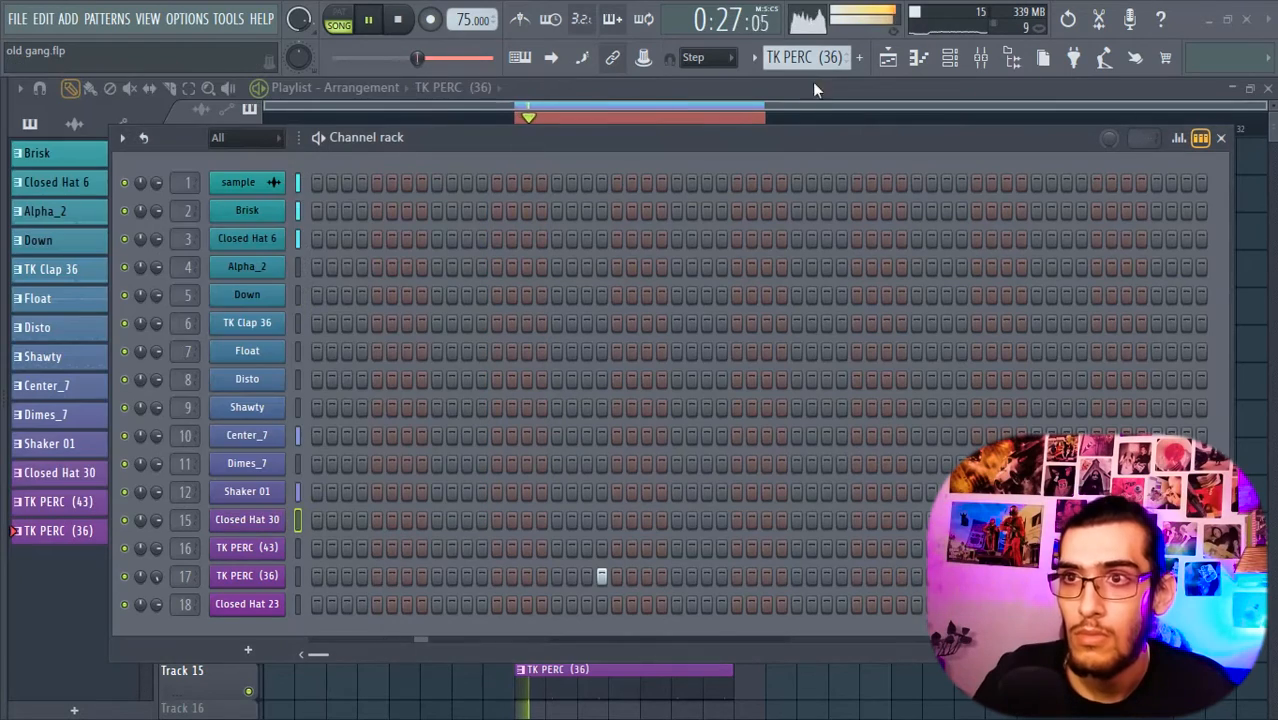
pyautogui.click(983, 60)
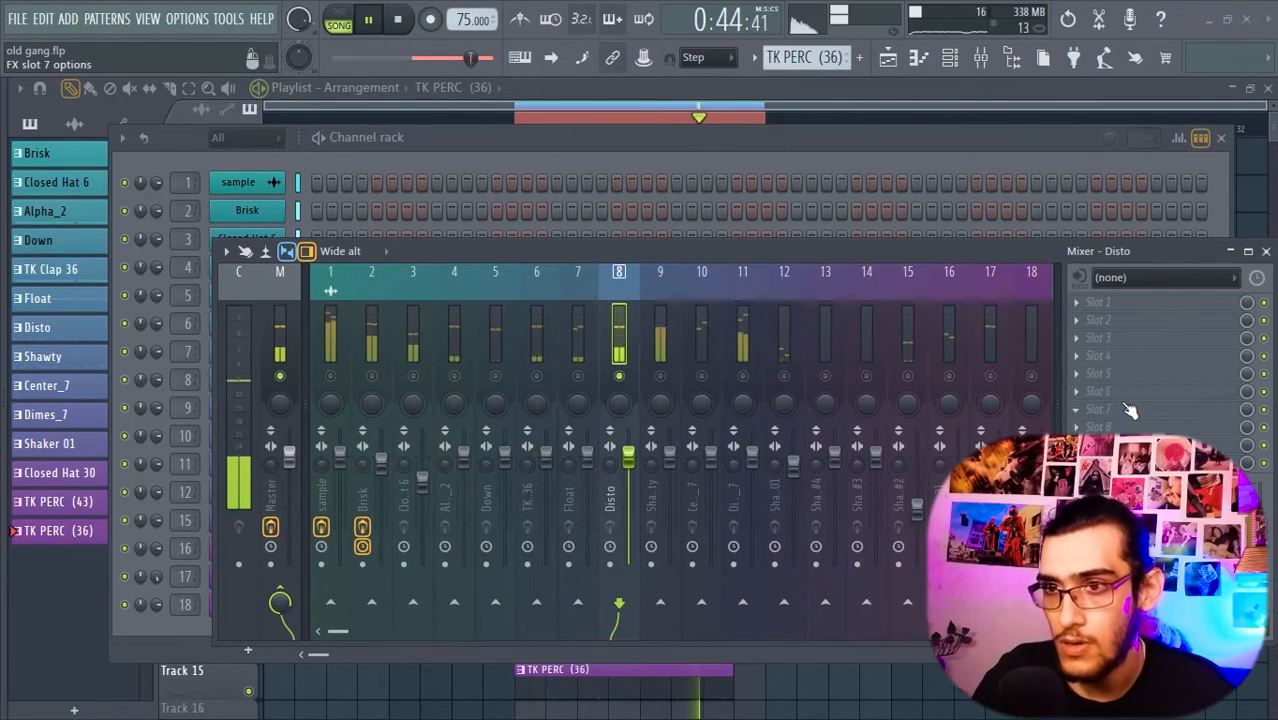
# Step: Load Thump in slot 6 of Disto's insert, enable Drive with gain 1.8 and tone 8.3, and switch on its compressor
pyautogui.press('space')
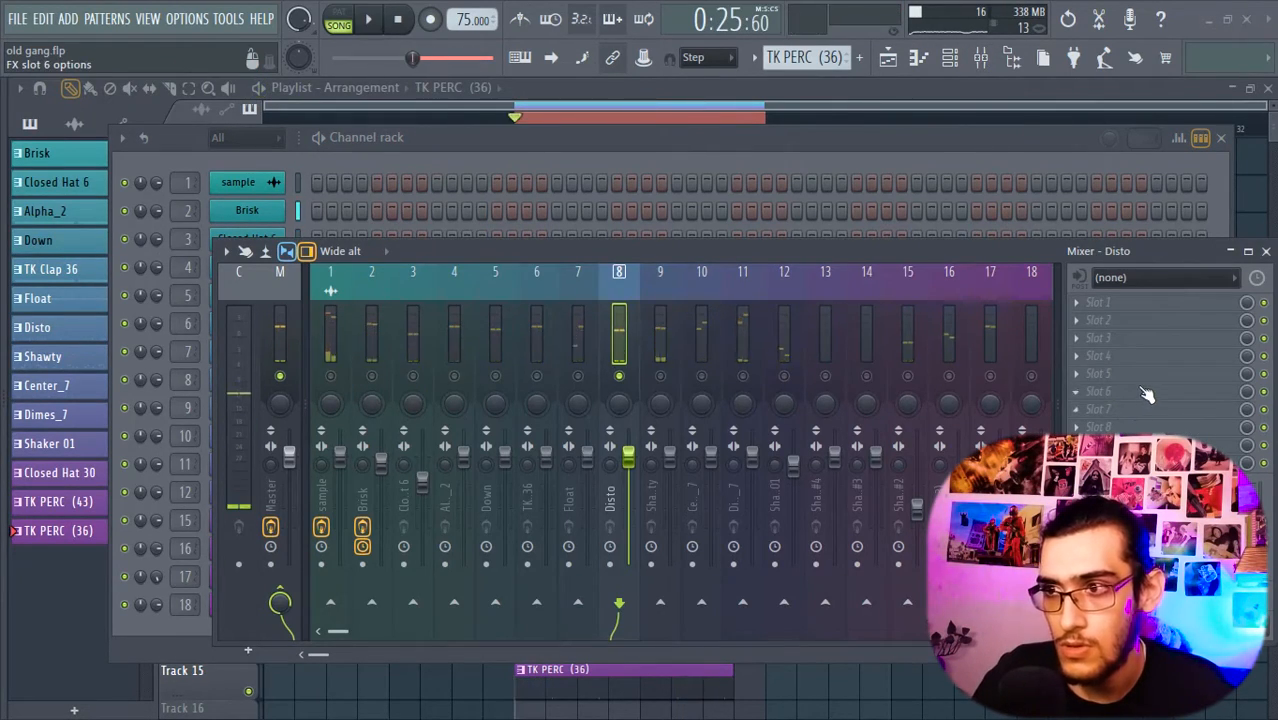
pyautogui.click(1100, 277)
pyautogui.moveTo(1091, 299)
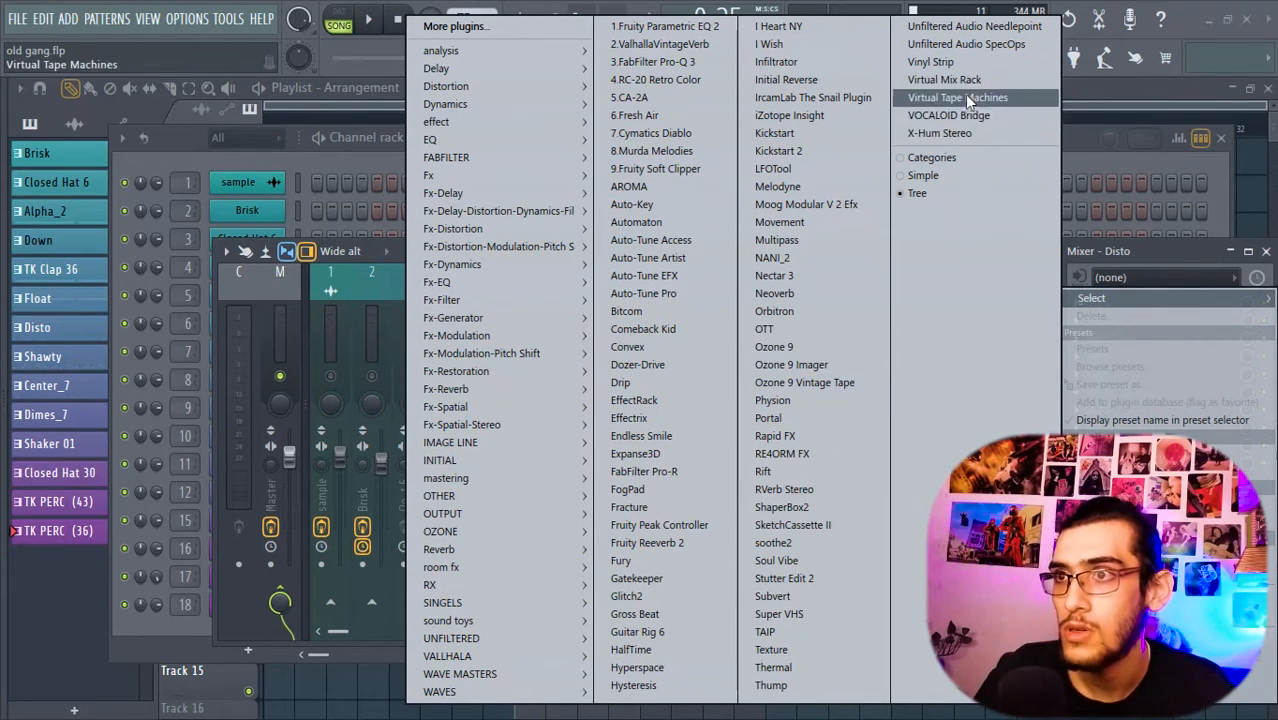
pyautogui.click(850, 686)
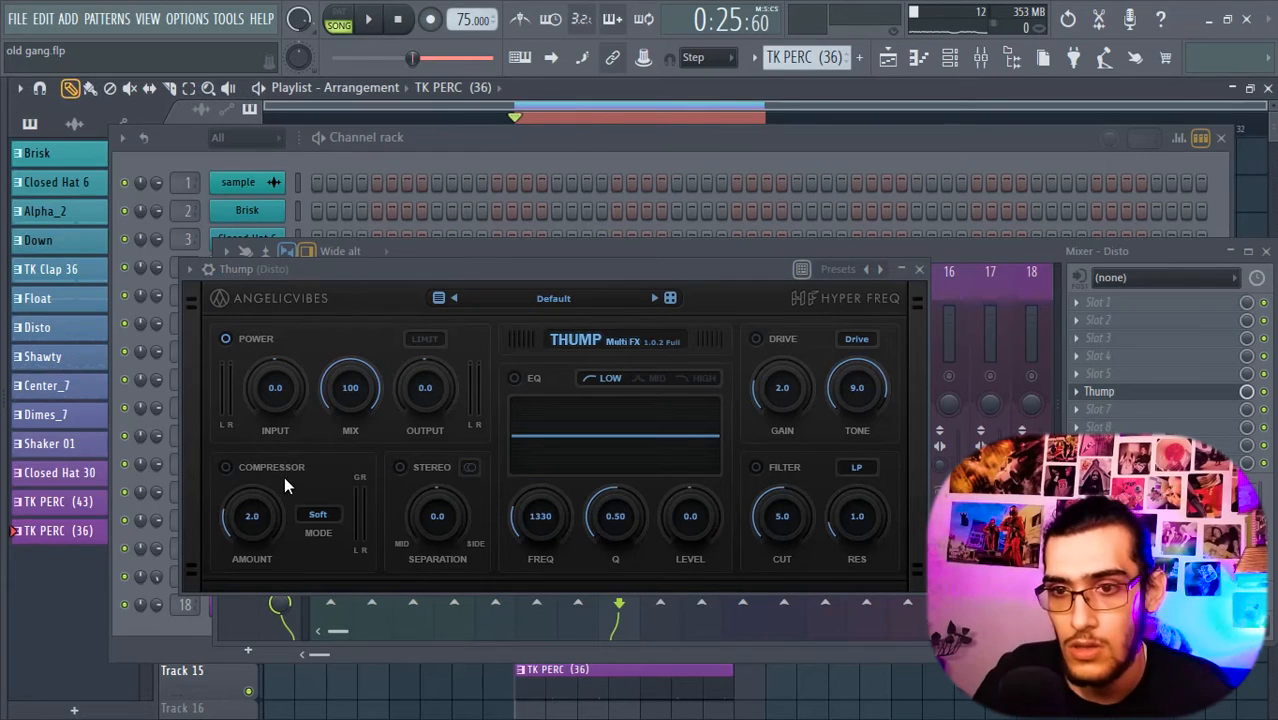
pyautogui.click(767, 340)
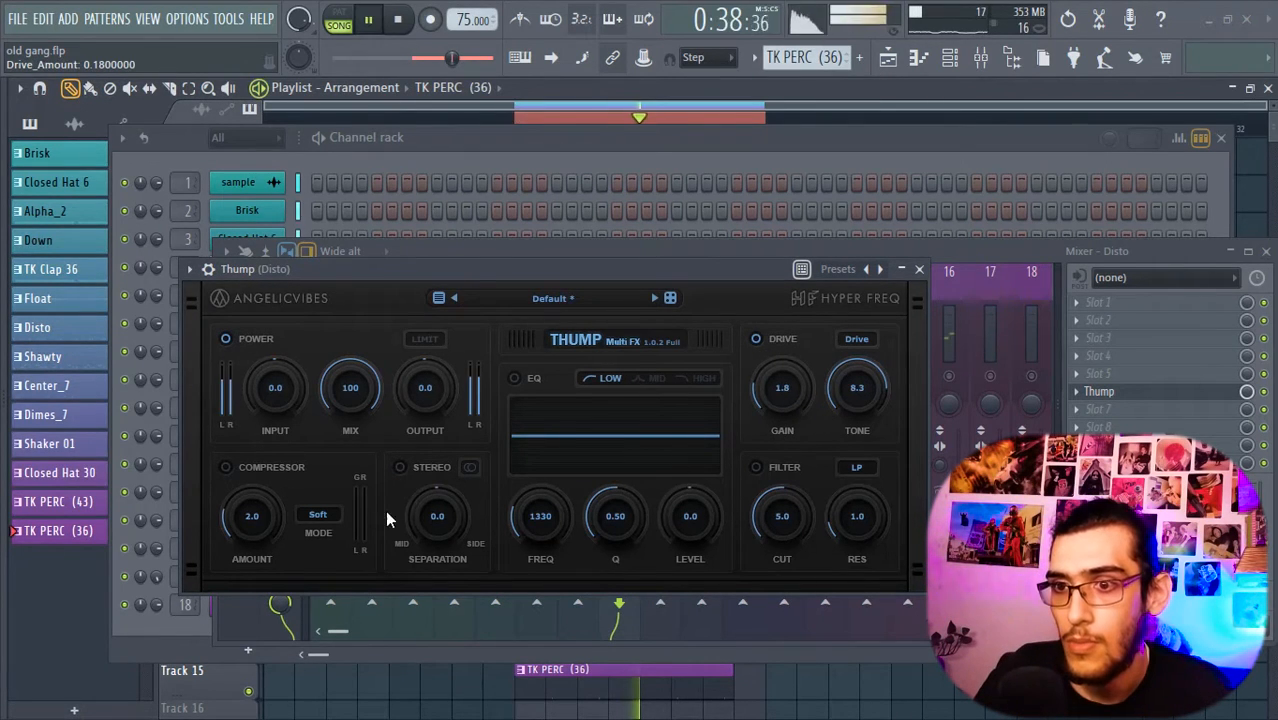
pyautogui.click(226, 467)
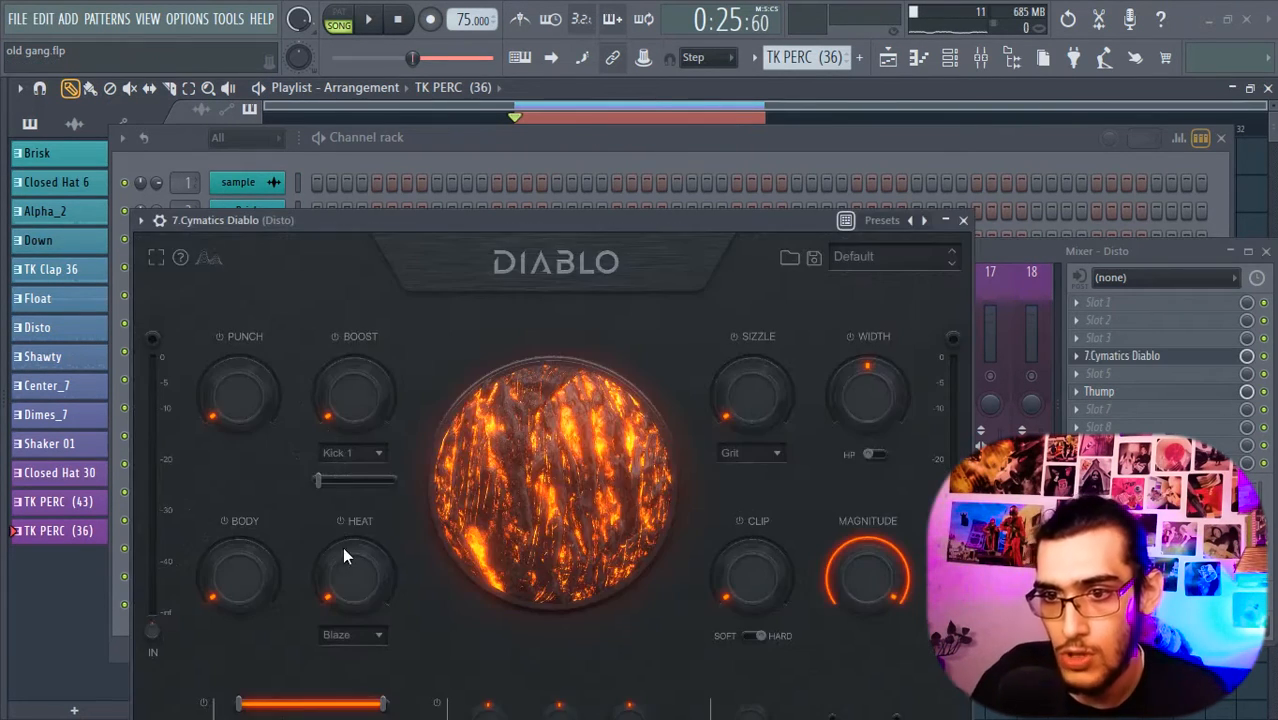
# Step: Shape Disto with Cymatics Diablo in slot 4, setting Body to about 32% and adding Heat, a touch of Boost and some Punch
pyautogui.moveTo(251, 592); pyautogui.dragTo(240, 541)
pyautogui.click(370, 21)
pyautogui.moveTo(350, 590); pyautogui.dragTo(346, 560)
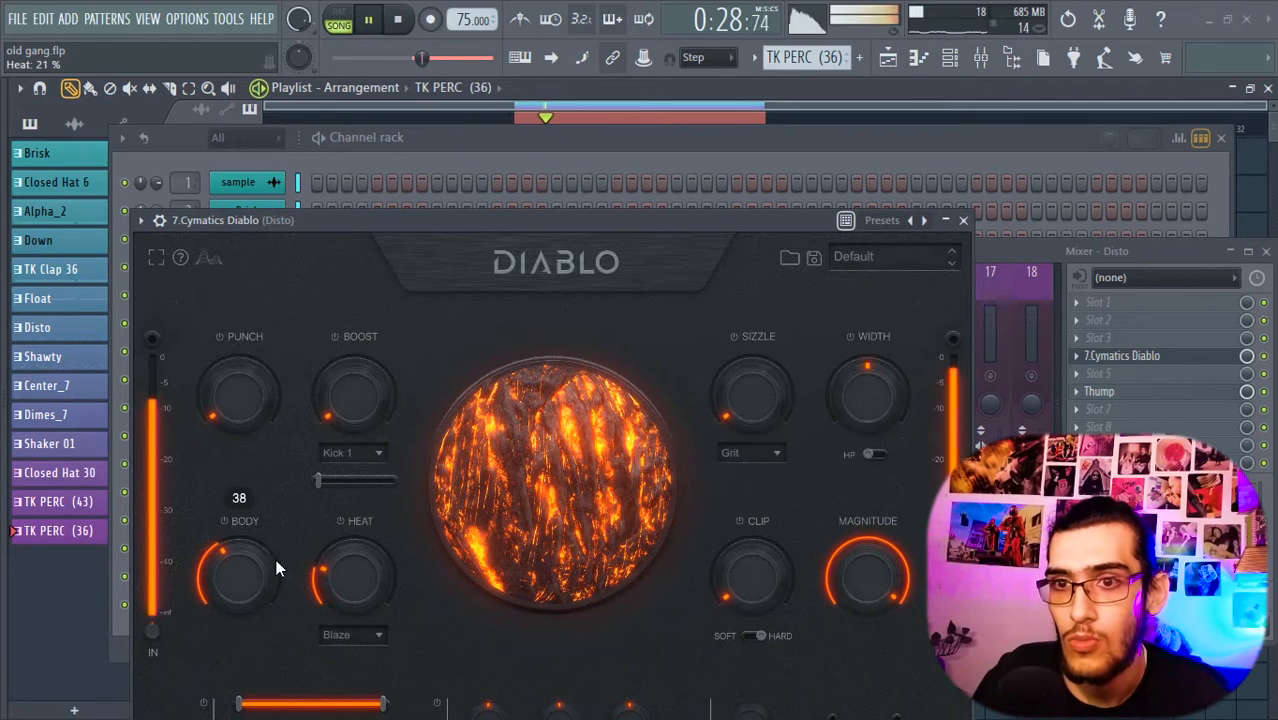
pyautogui.moveTo(334, 384)
pyautogui.mouseDown()
pyautogui.moveTo(322, 324)
pyautogui.moveTo(330, 361)
pyautogui.mouseUp()
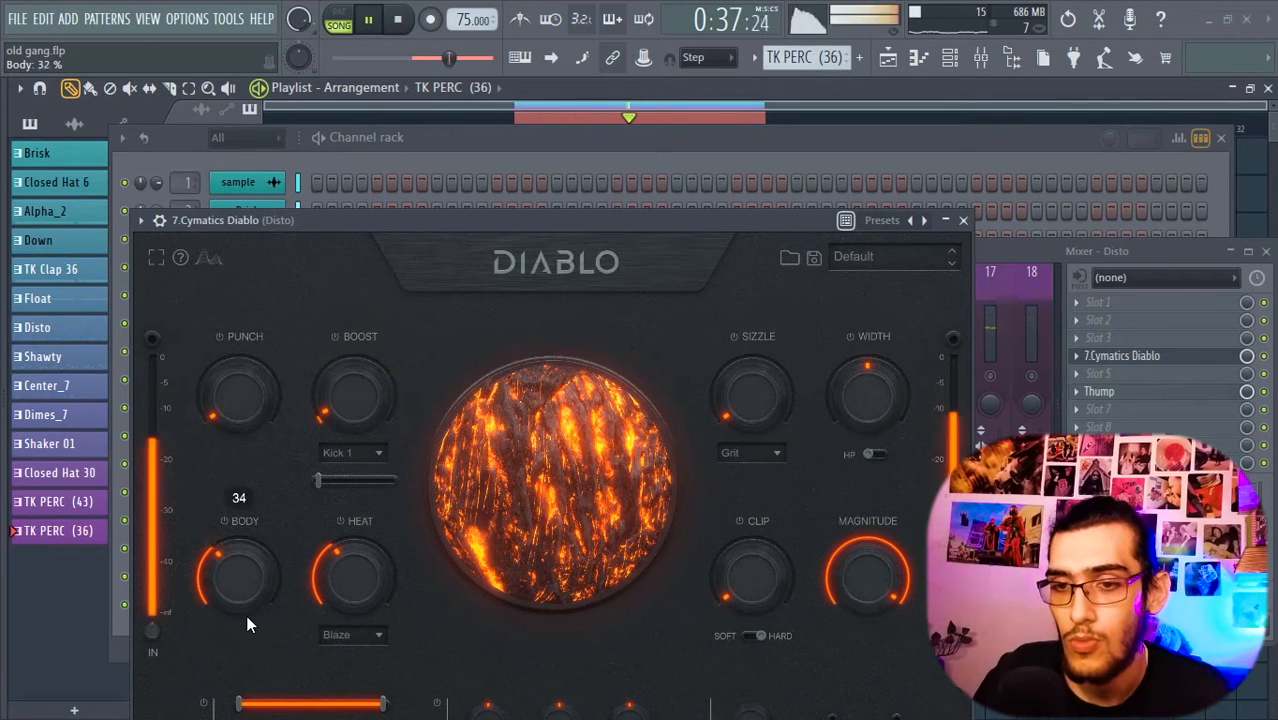
pyautogui.moveTo(245, 608); pyautogui.dragTo(245, 612)
pyautogui.moveTo(240, 419); pyautogui.dragTo(220, 371)
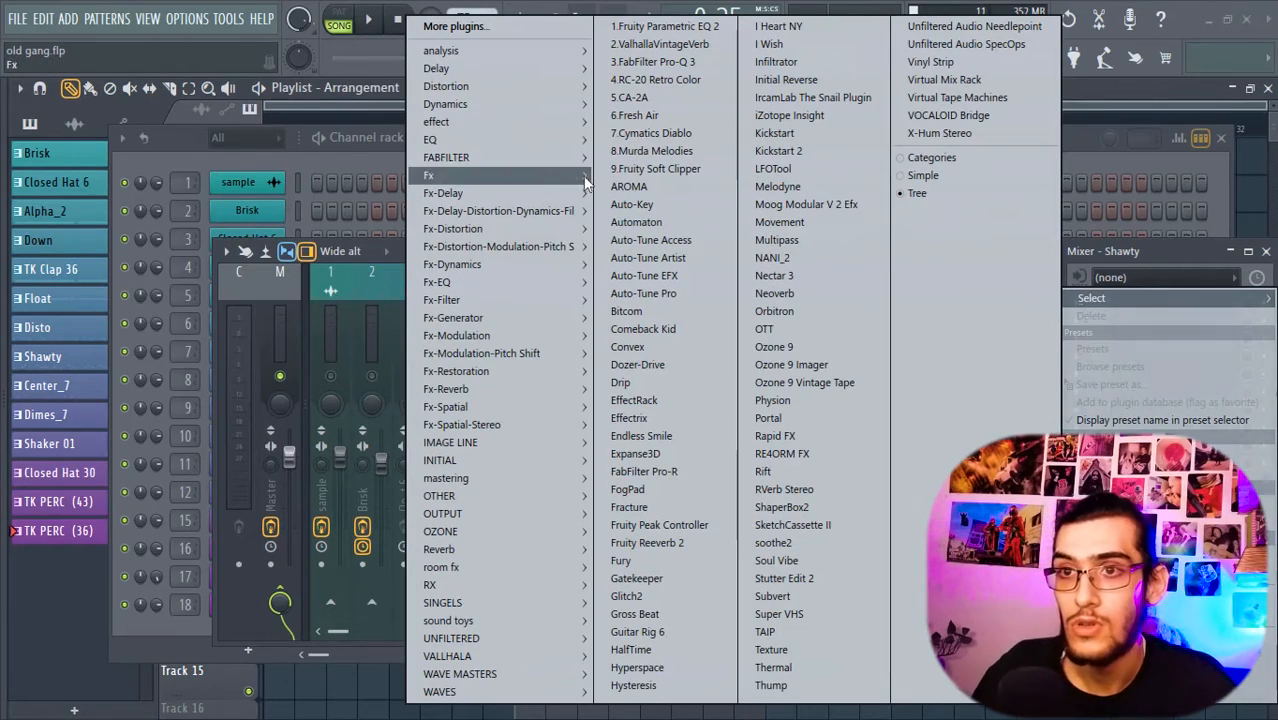
# Step: Load FabFilter Saturn 2 in slot 7 of Shawty's insert and adjust its saturation settings
pyautogui.moveTo(541, 162)
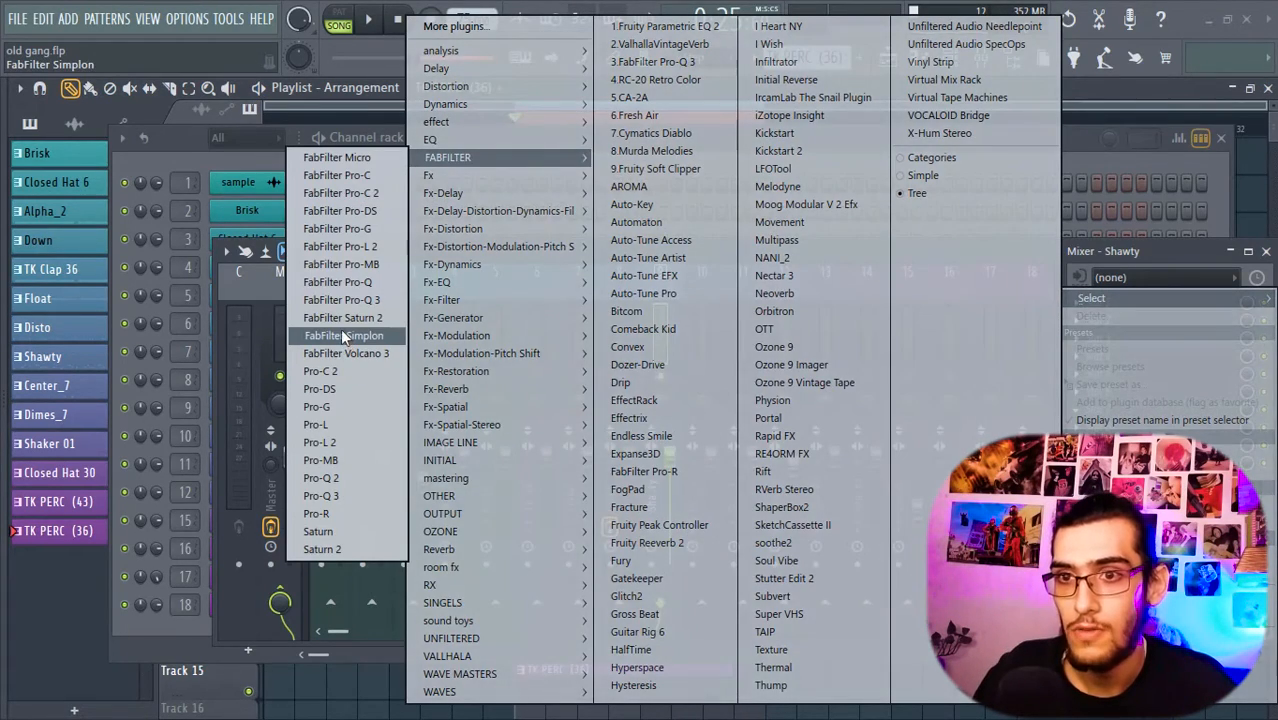
pyautogui.click(336, 320)
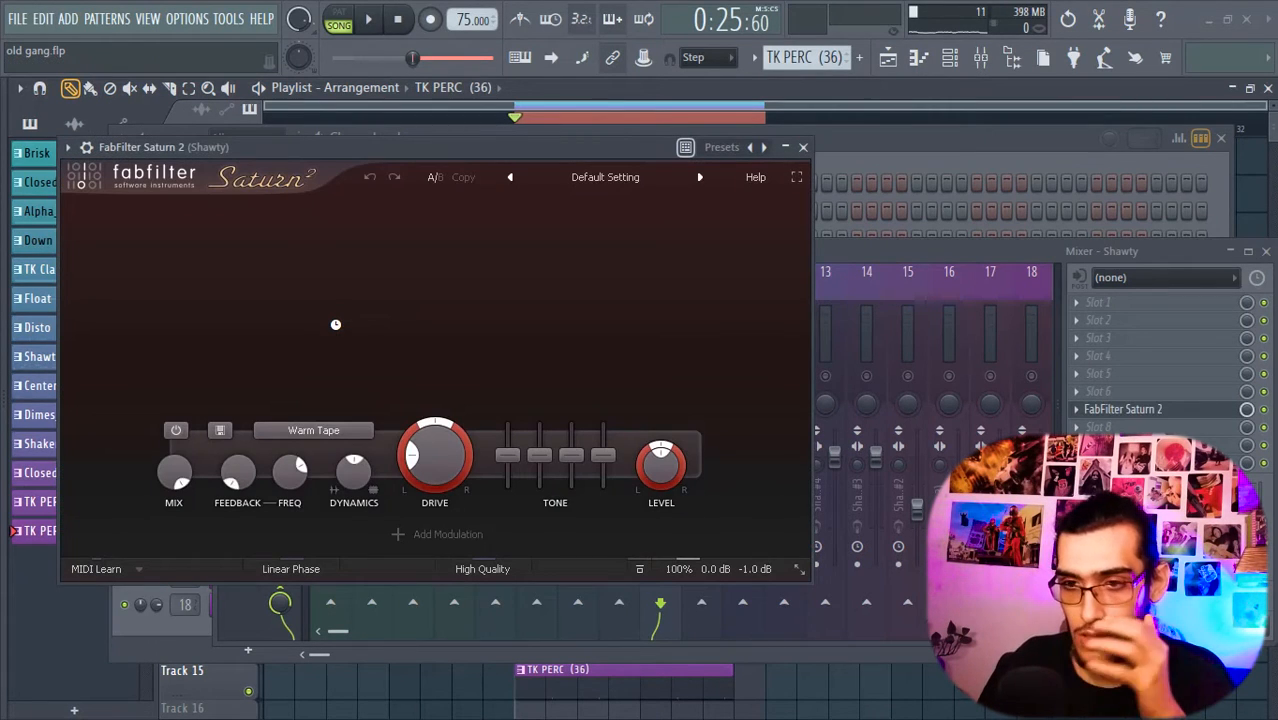
pyautogui.click(190, 222)
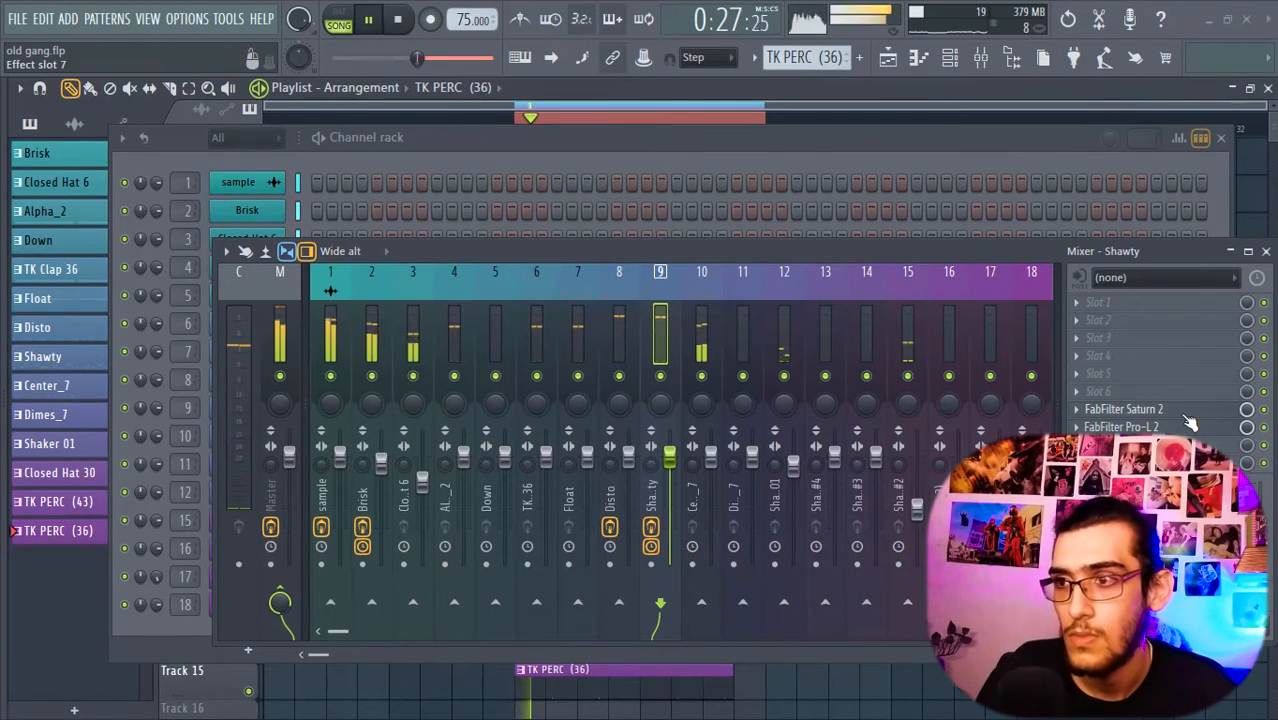
pyautogui.click(1123, 409)
pyautogui.moveTo(261, 272); pyautogui.dragTo(270, 292)
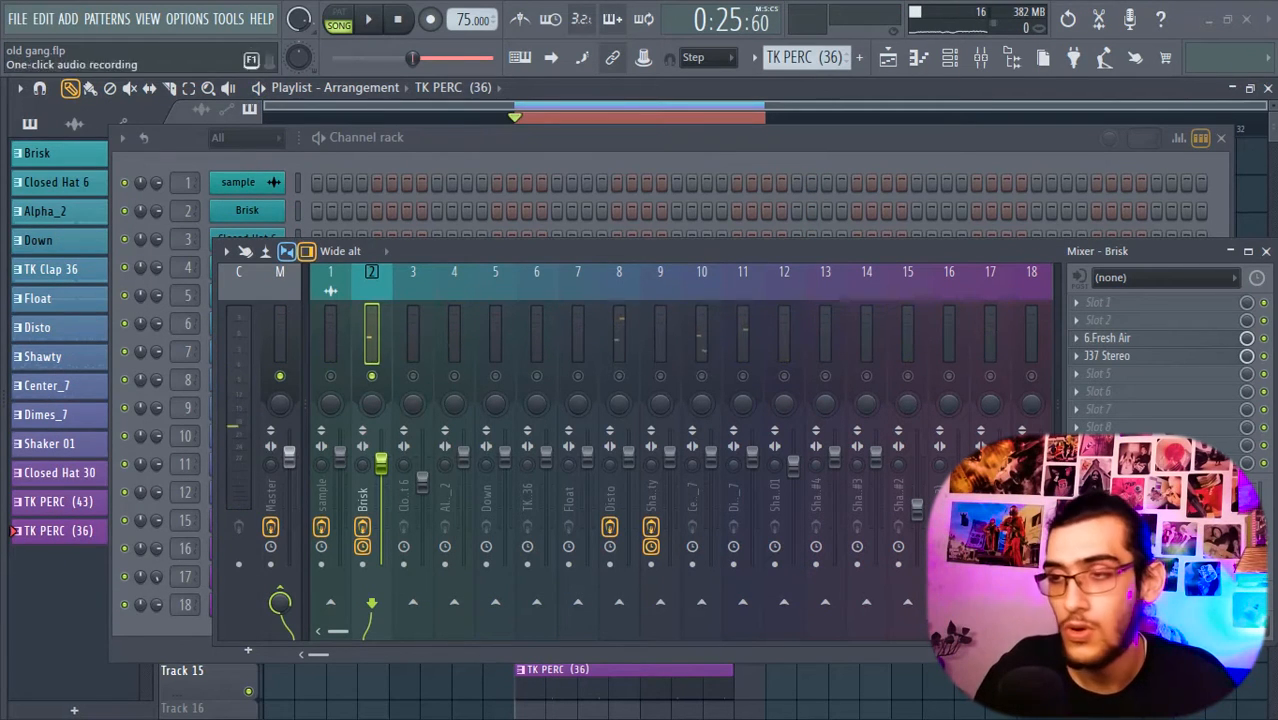
# Step: Load Fruity Parametric EQ 2 in slot 1 of Brisk's insert with the 20Hz + 18kHz cut preset and start playback
pyautogui.click(723, 328)
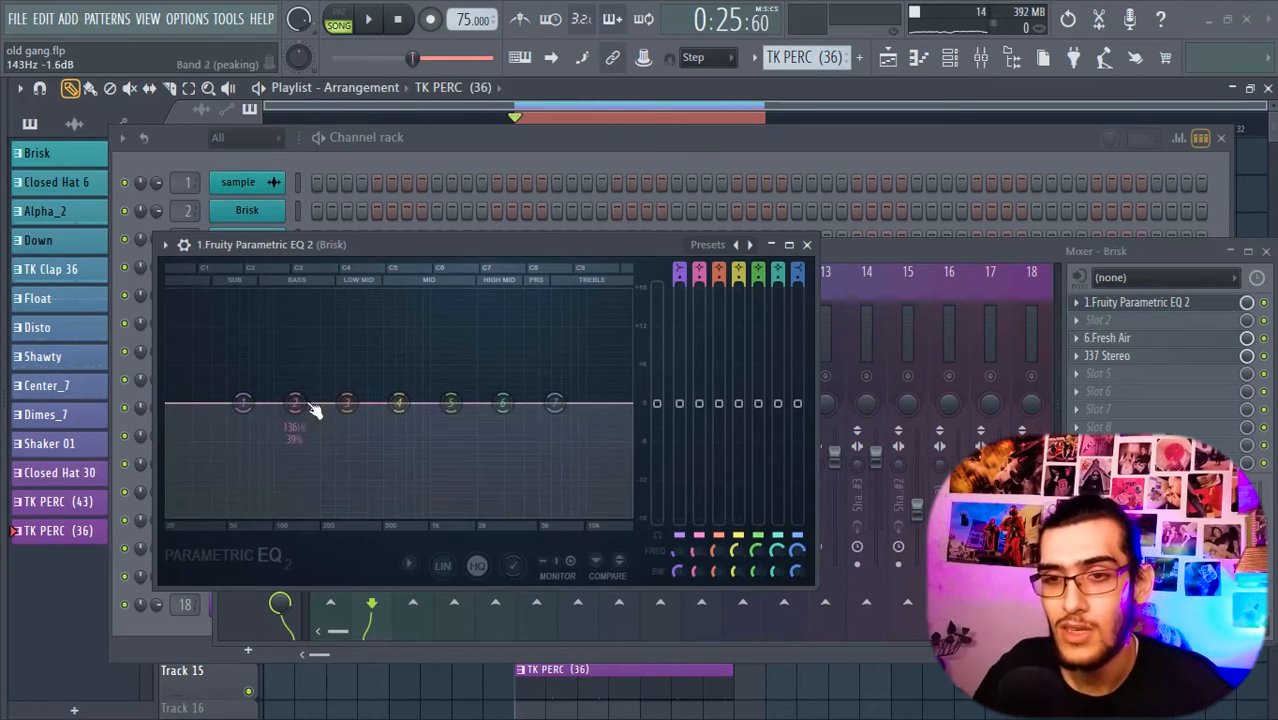
pyautogui.click(720, 248)
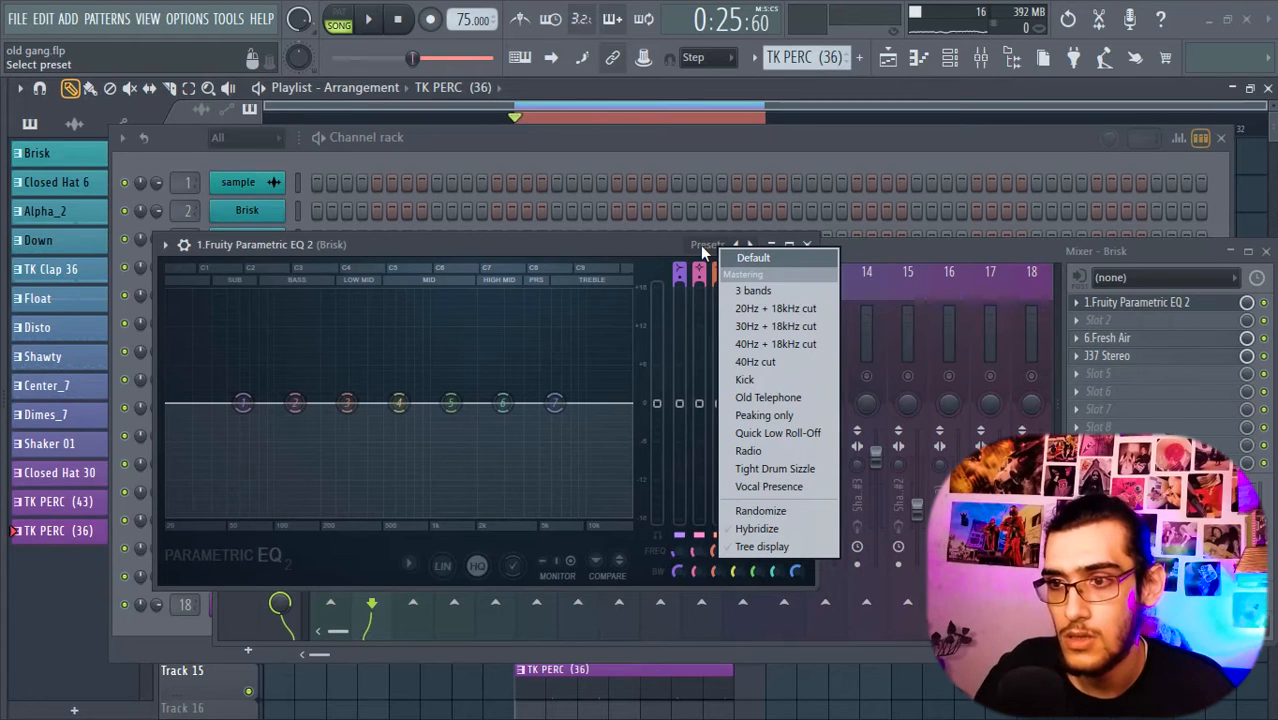
pyautogui.click(775, 308)
pyautogui.press('space')
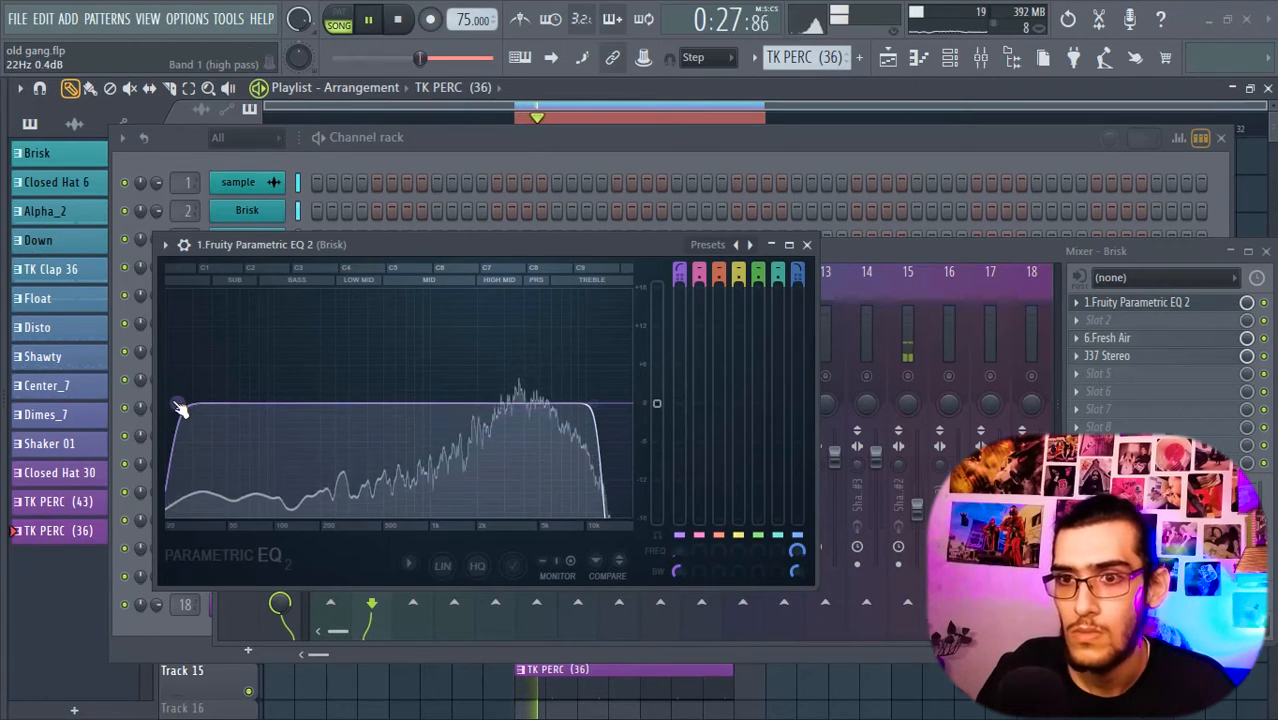
# Step: Narrow Brisk's EQ by raising the low cut to about 500 Hz and lowering the high cut to about 9337 Hz
pyautogui.moveTo(177, 405); pyautogui.dragTo(390, 403)
pyautogui.press('space')
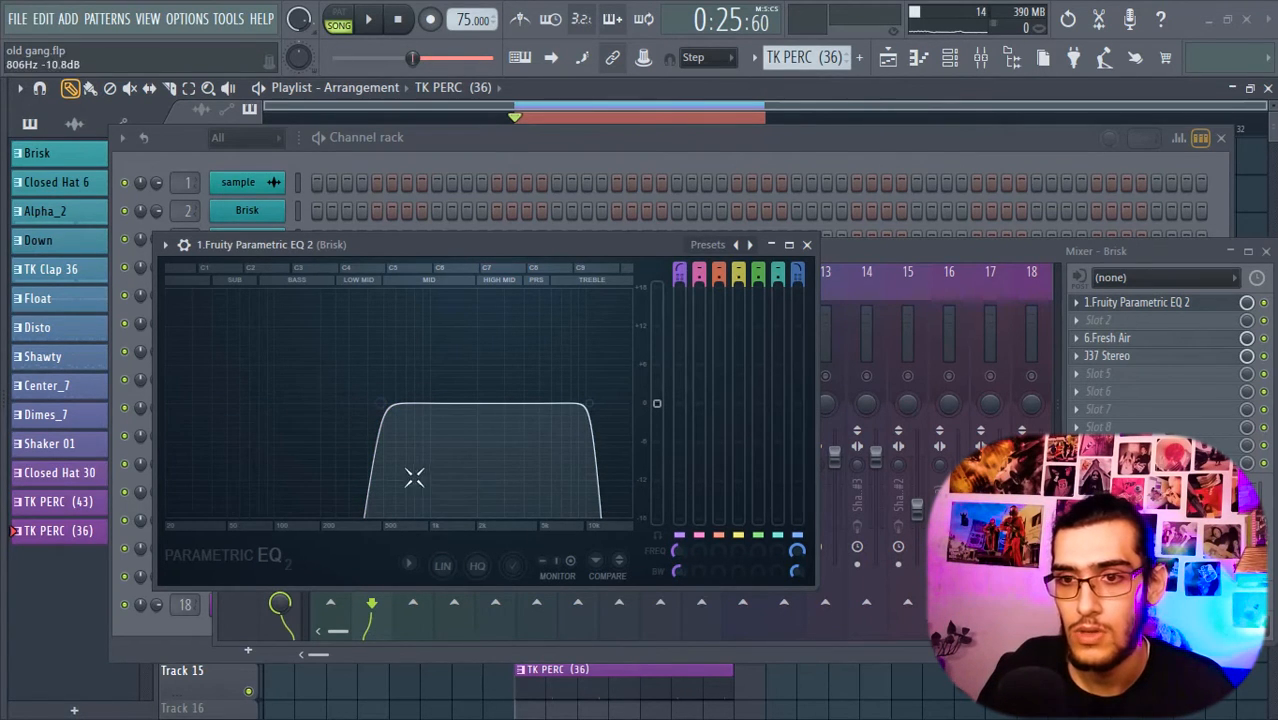
pyautogui.moveTo(591, 403); pyautogui.dragTo(580, 404)
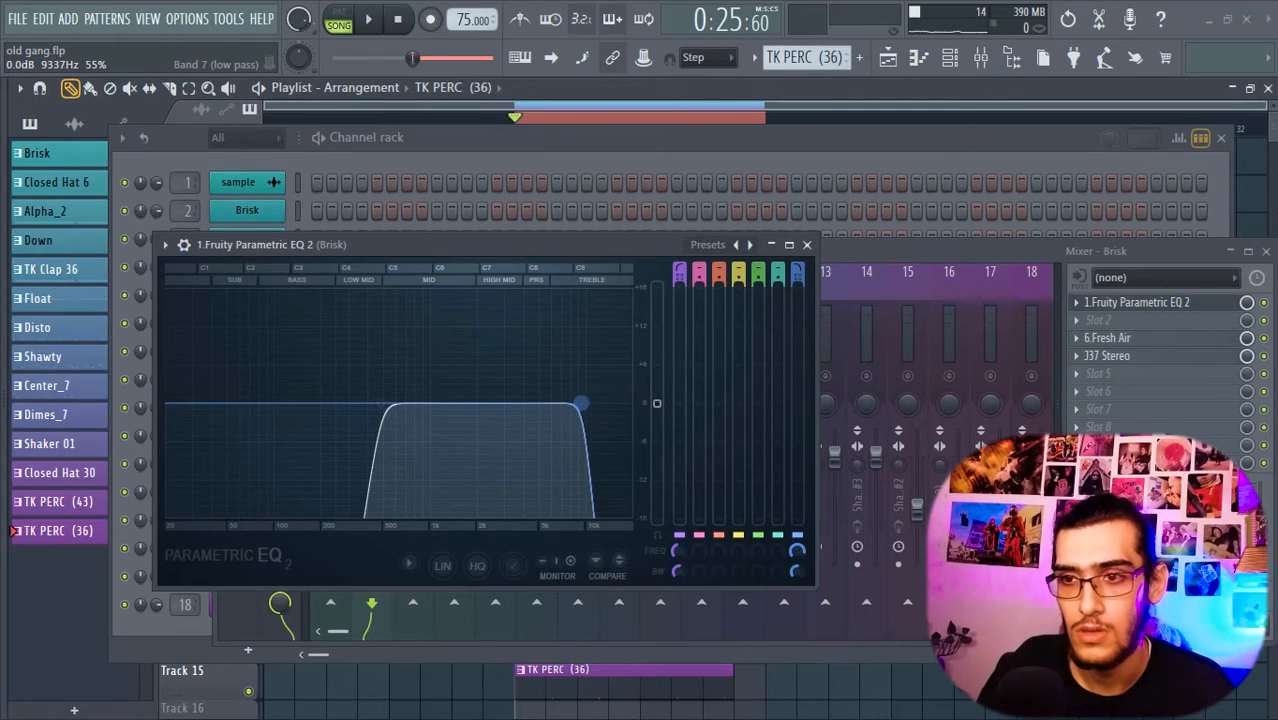
pyautogui.press('space')
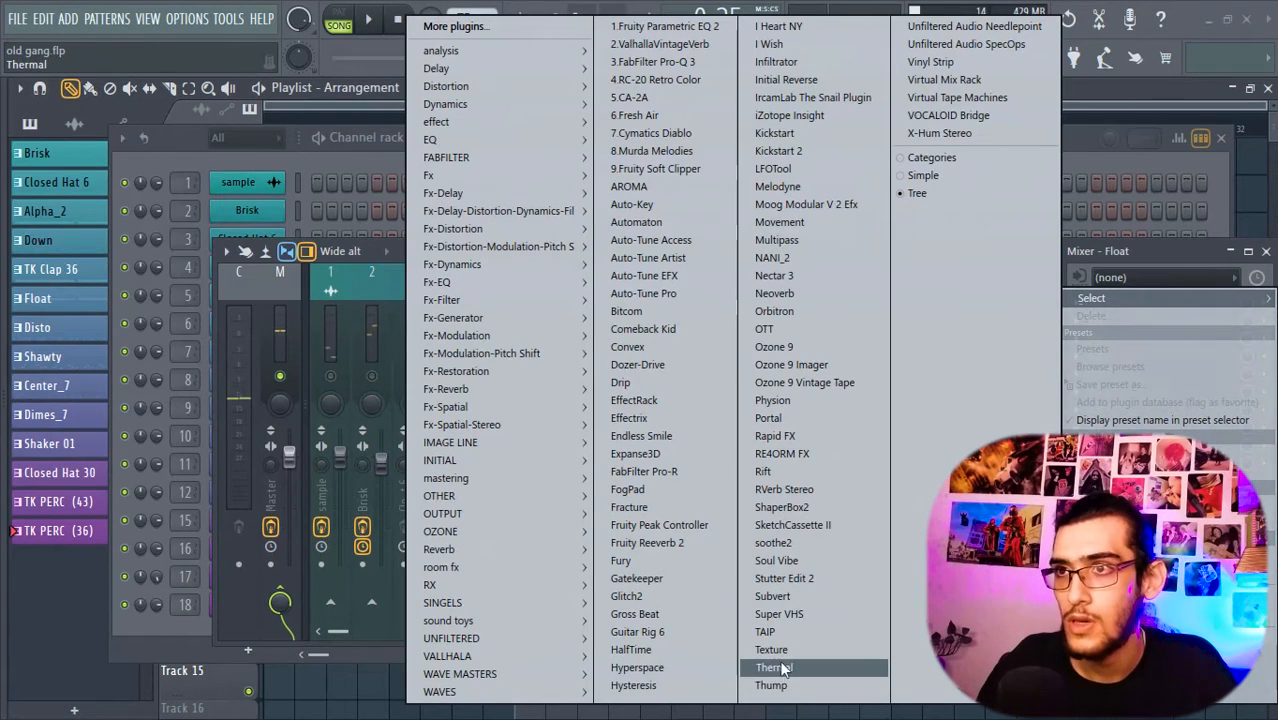
# Step: Load TAIP in slot 8 of Float's insert, check Float's notes in the piano roll and return to the mixer
pyautogui.click(780, 632)
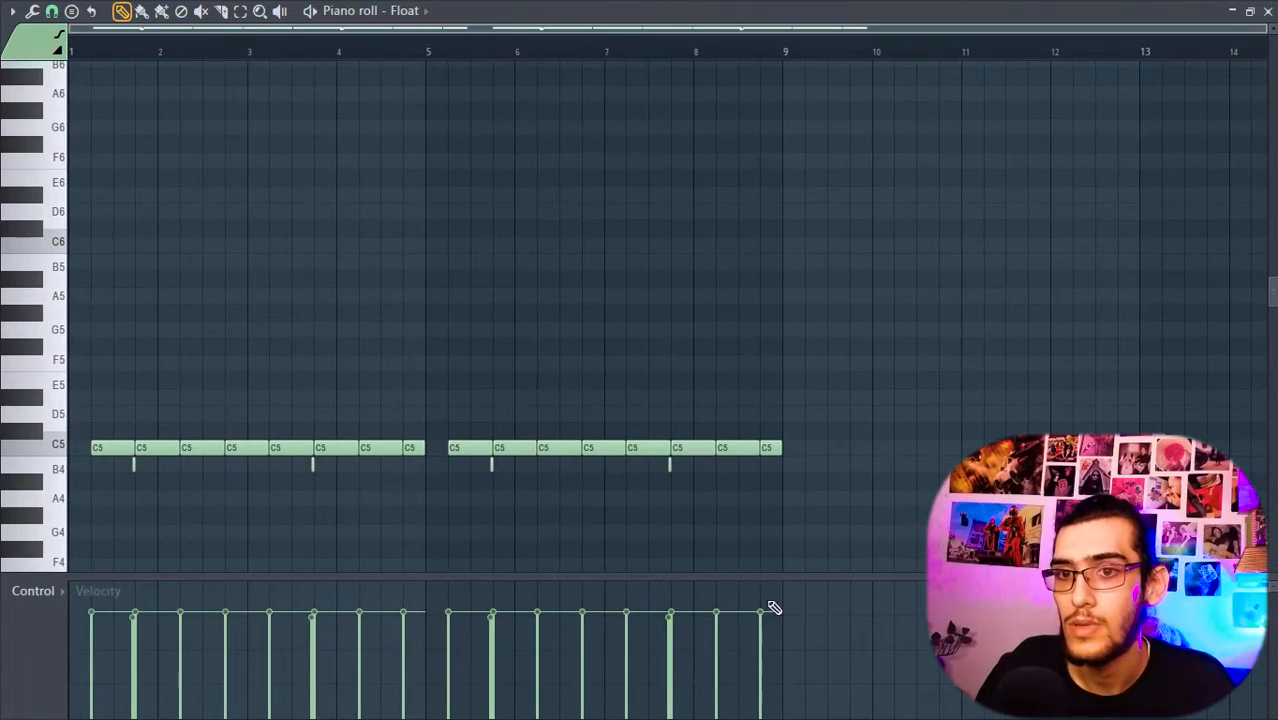
pyautogui.moveTo(707, 484); pyautogui.dragTo(112, 463)
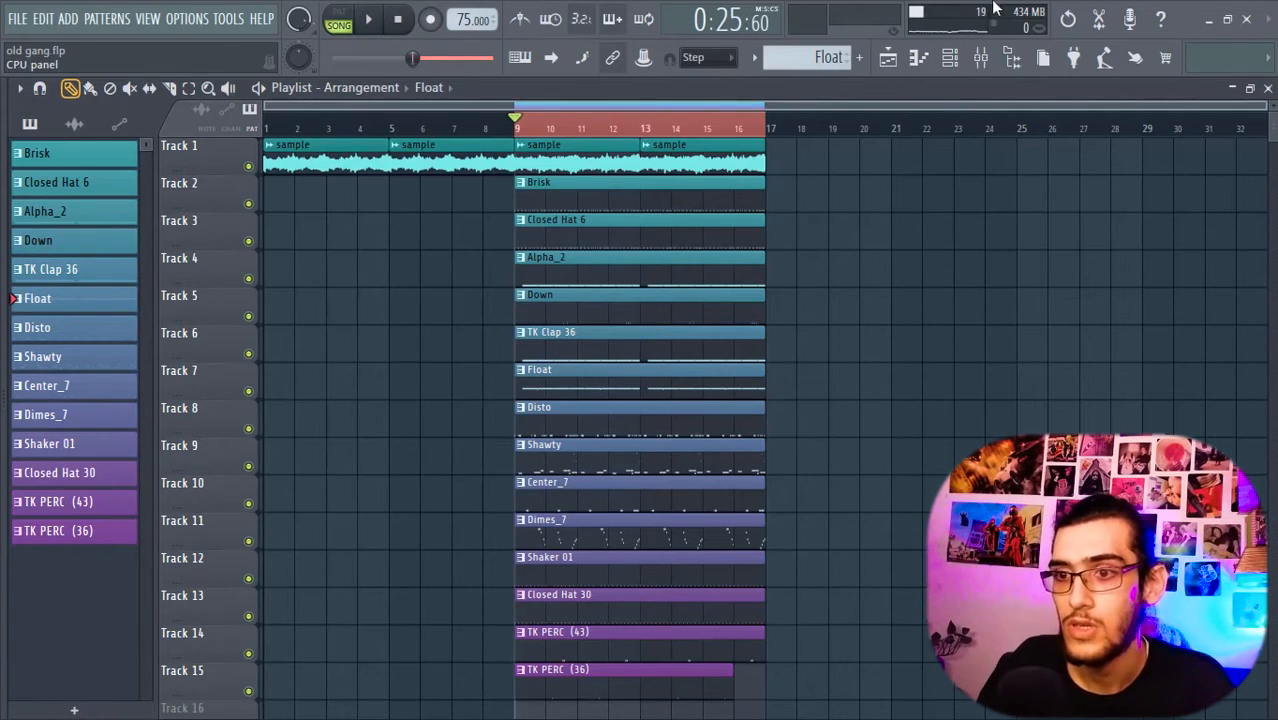
pyautogui.click(997, 59)
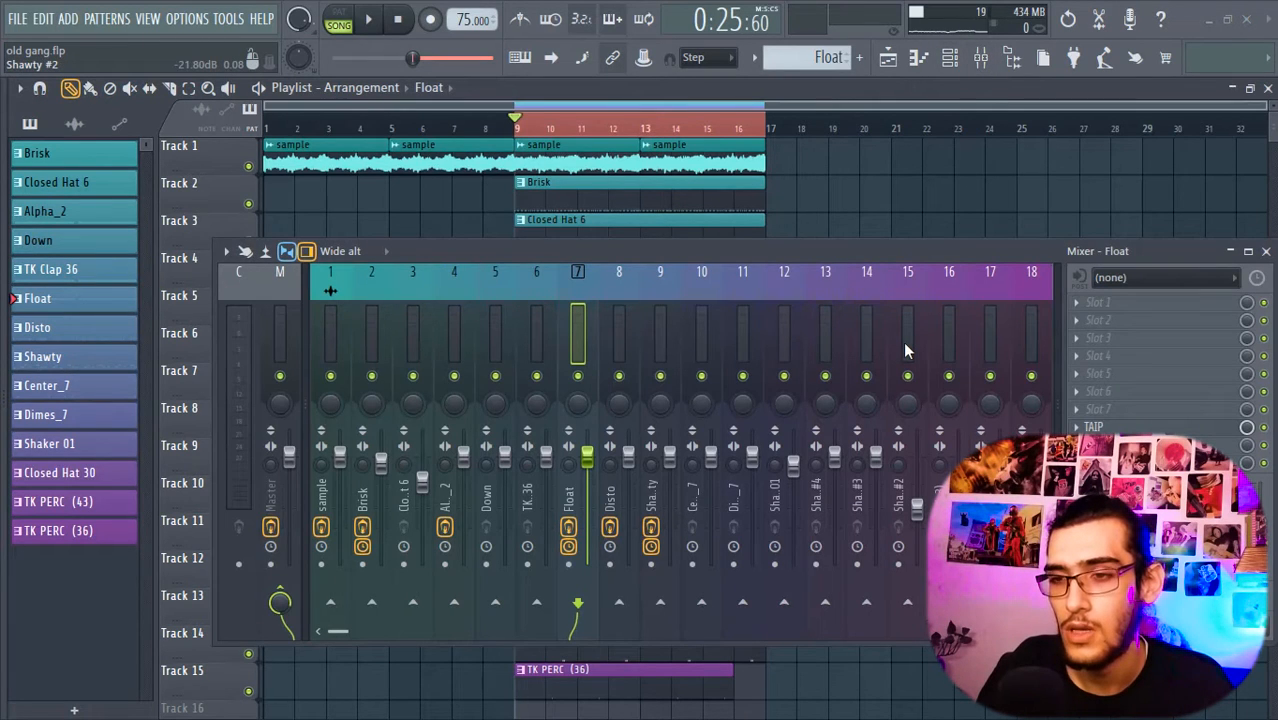
# Step: Set a high cut at about 3394 Hz on Disto with Fruity Parametric EQ 2 in slot 1 during playback
pyautogui.press('space')
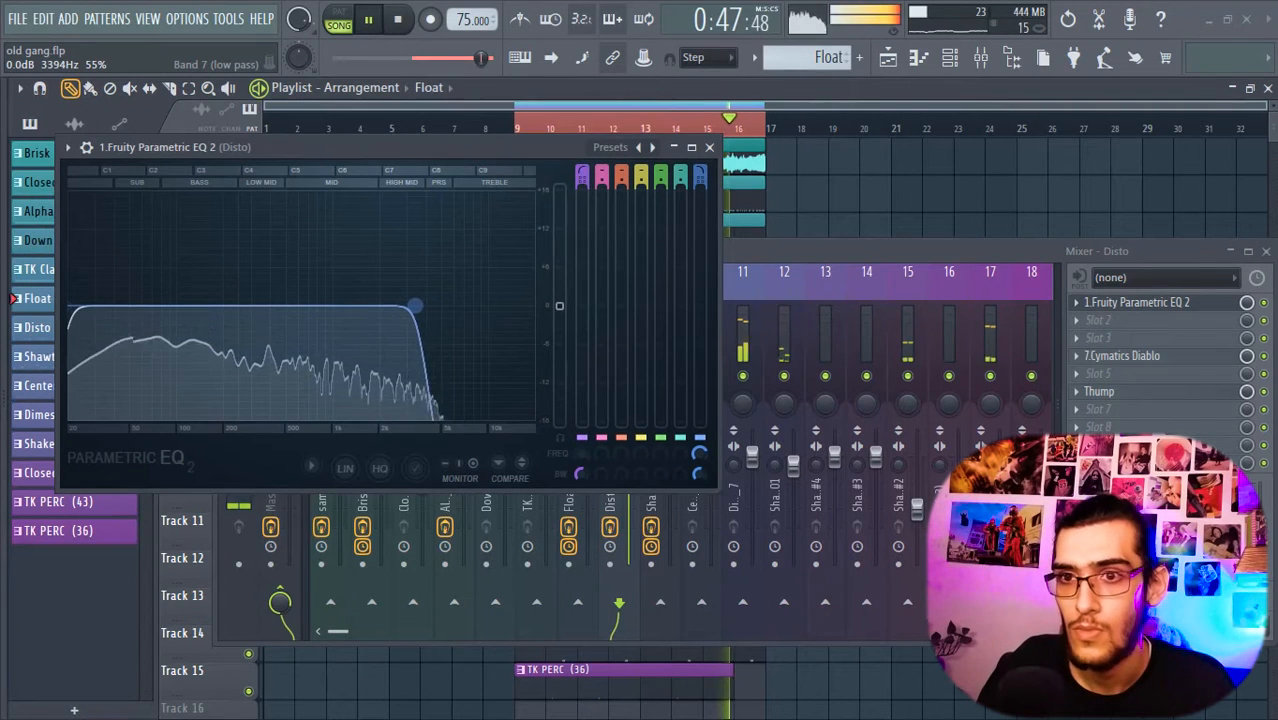
pyautogui.moveTo(415, 306); pyautogui.dragTo(387, 306)
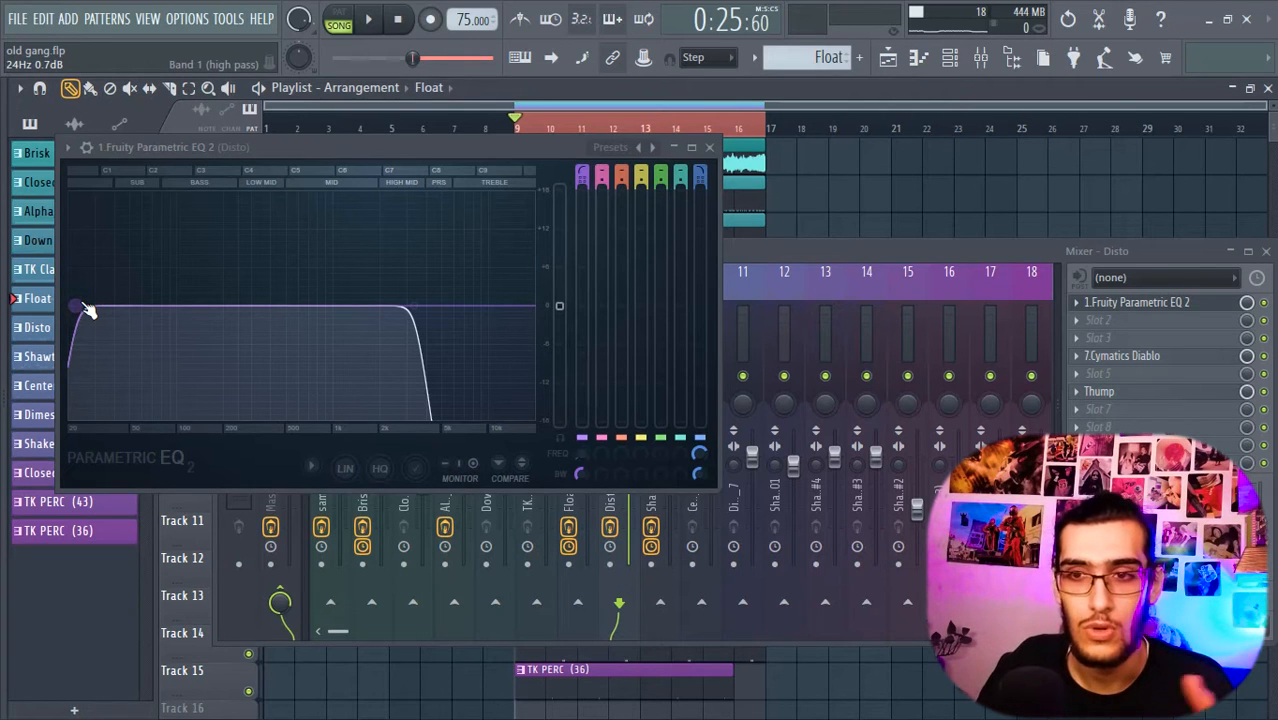
pyautogui.press('space')
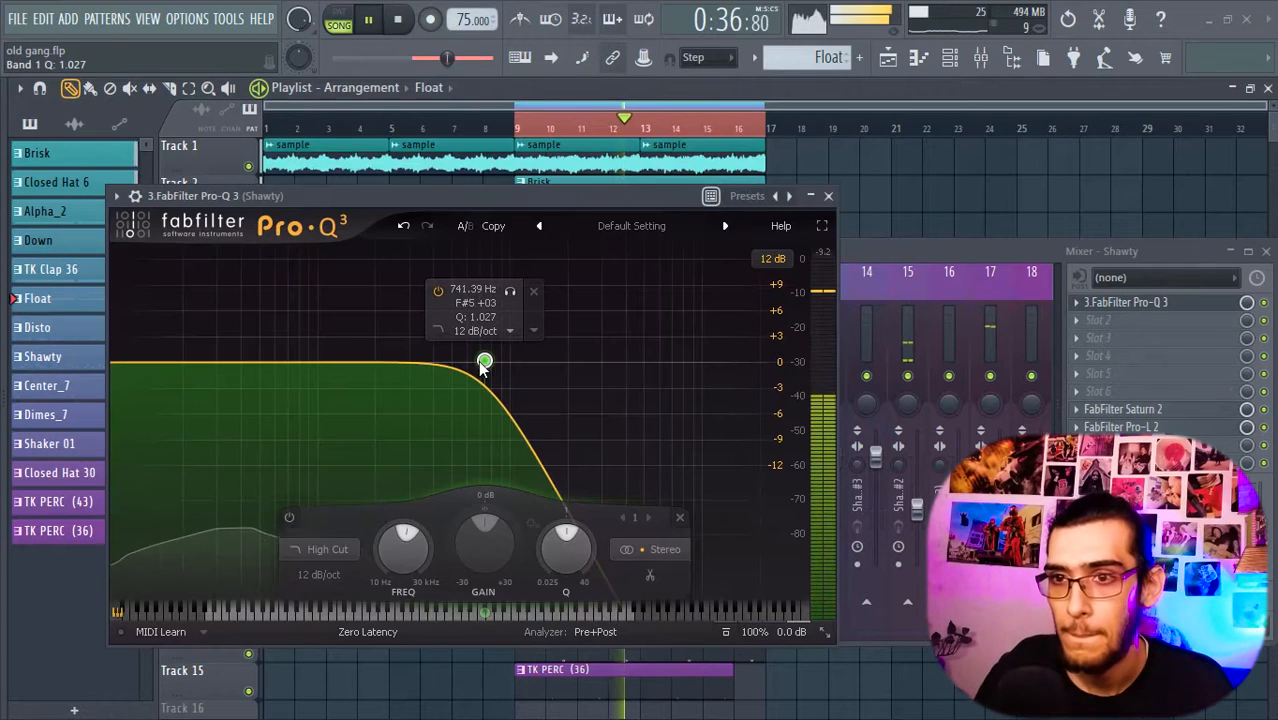
# Step: Shape Shawty in FabFilter Pro-Q 3 with a high cut near 741 Hz, a dynamic bell boost, a 96 dB/oct low cut and a low shelf
pyautogui.moveTo(480, 366); pyautogui.dragTo(485, 368)
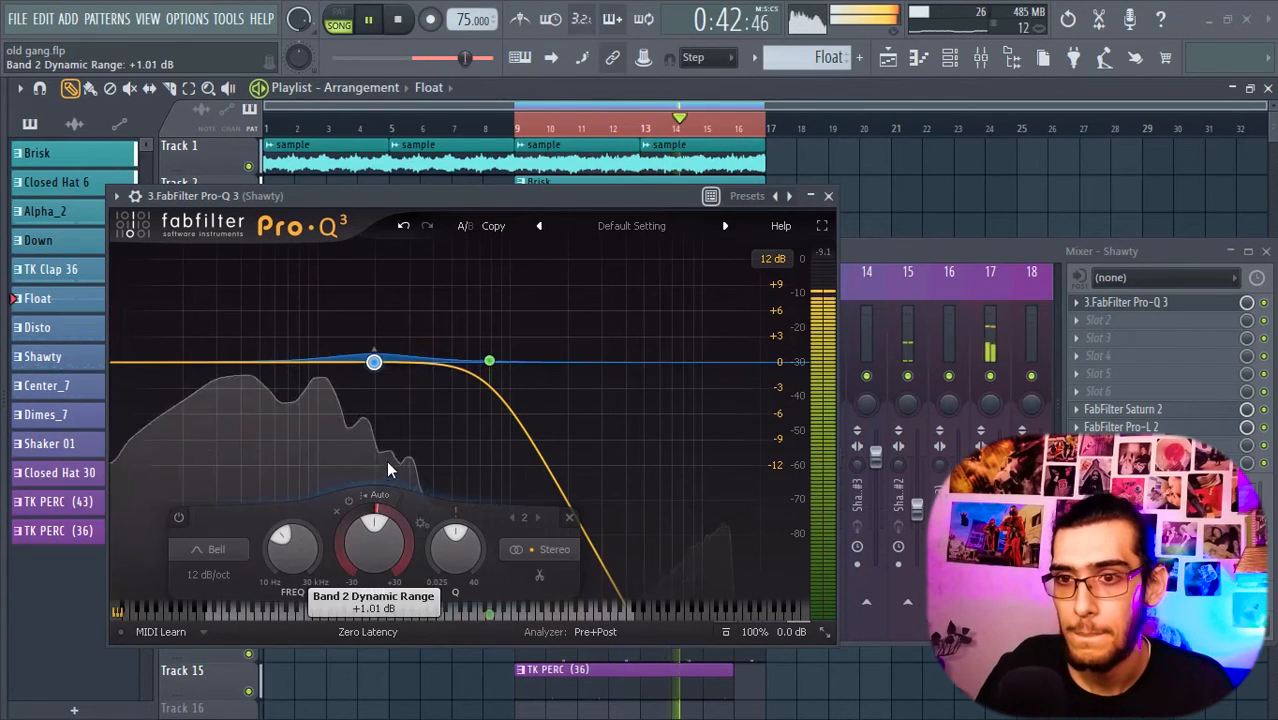
pyautogui.moveTo(371, 465); pyautogui.dragTo(371, 452)
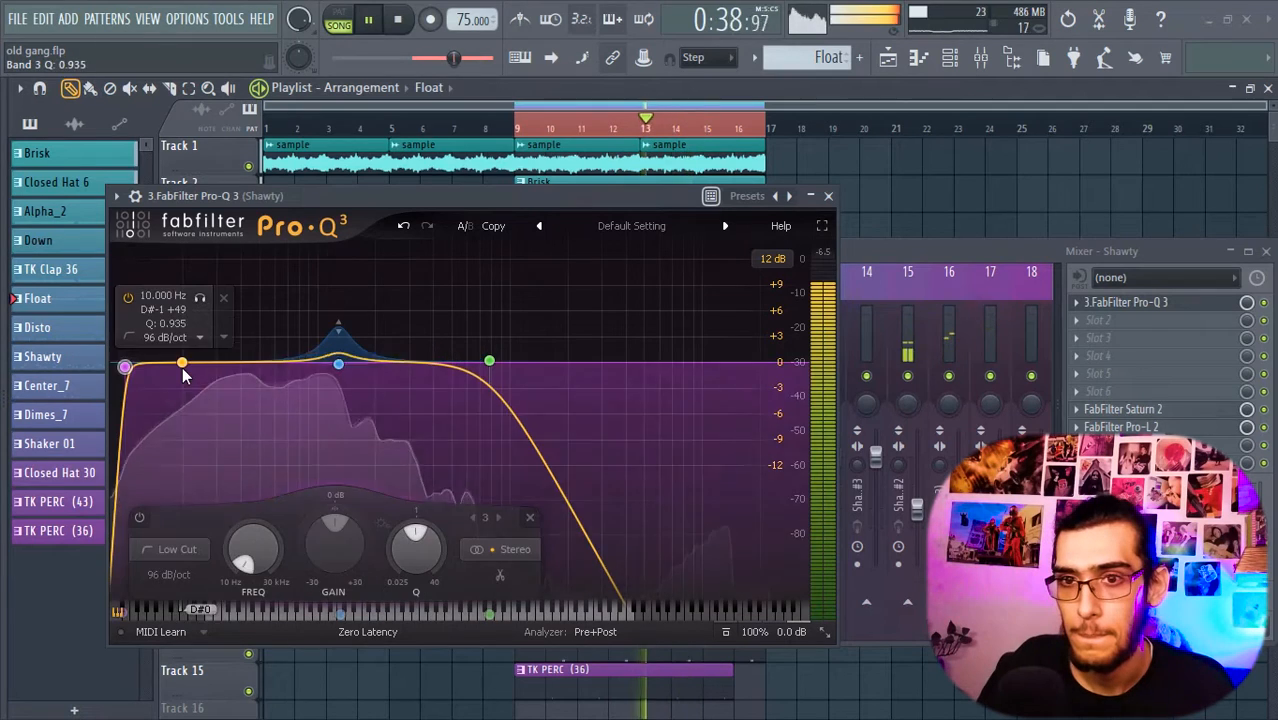
pyautogui.click(183, 373)
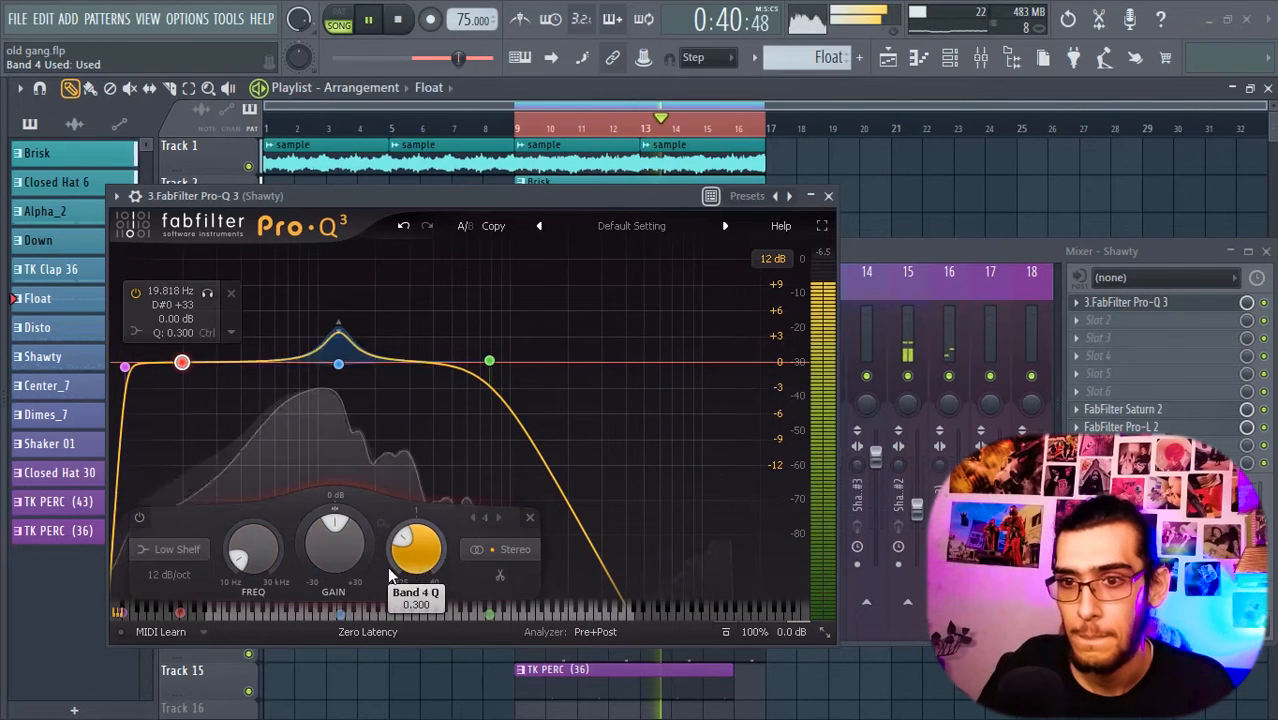
pyautogui.moveTo(313, 519); pyautogui.dragTo(313, 526)
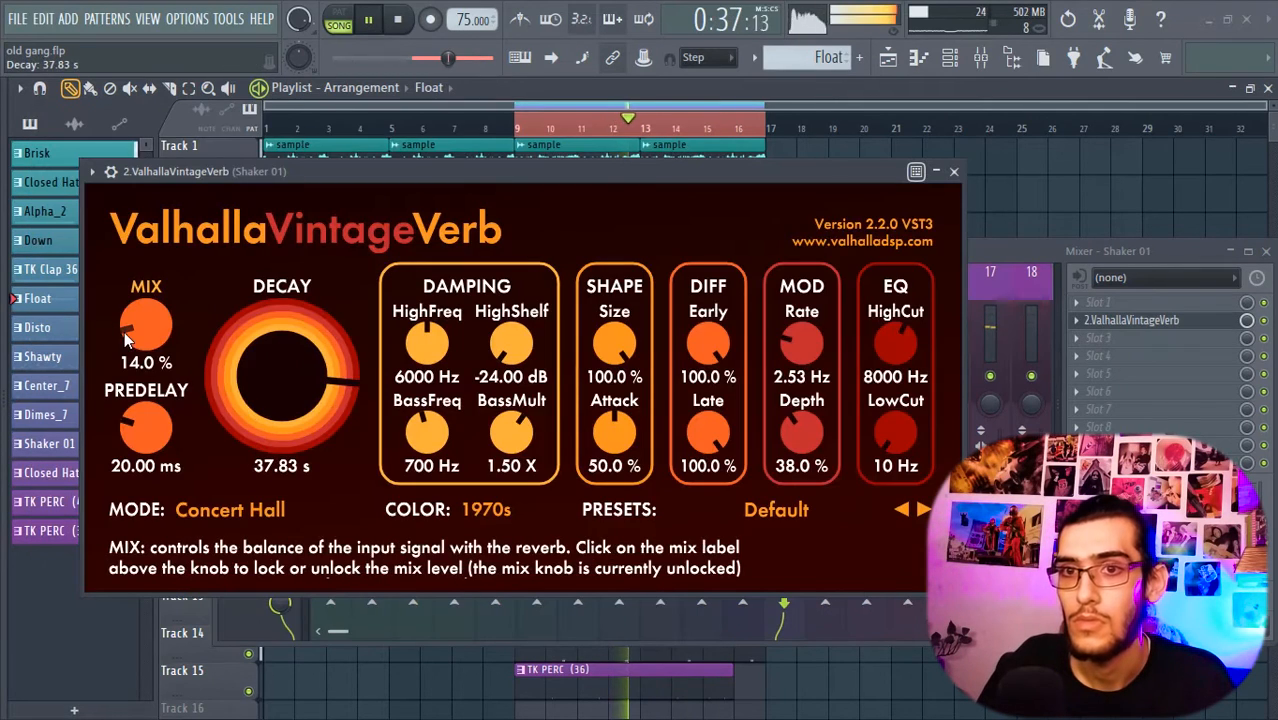
# Step: Add ValhallaVintageVerb in slot 2 of Shaker 01's insert with a 37.83 s decay and lower its mix slightly
pyautogui.moveTo(125, 340); pyautogui.dragTo(125, 352)
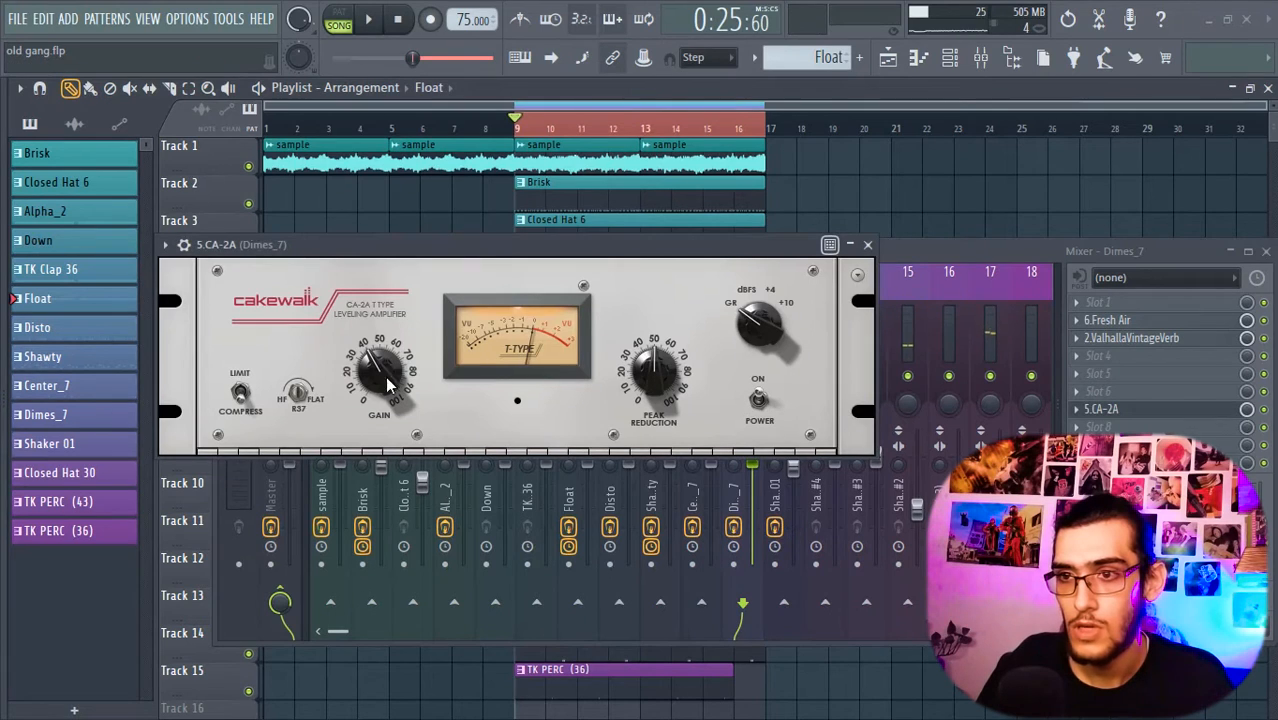
# Step: Raise the gain of CA-2A in slot 7 of Dimes_7's insert and load Fruity Soft Clipper in slot 10
pyautogui.moveTo(380, 385); pyautogui.dragTo(378, 360)
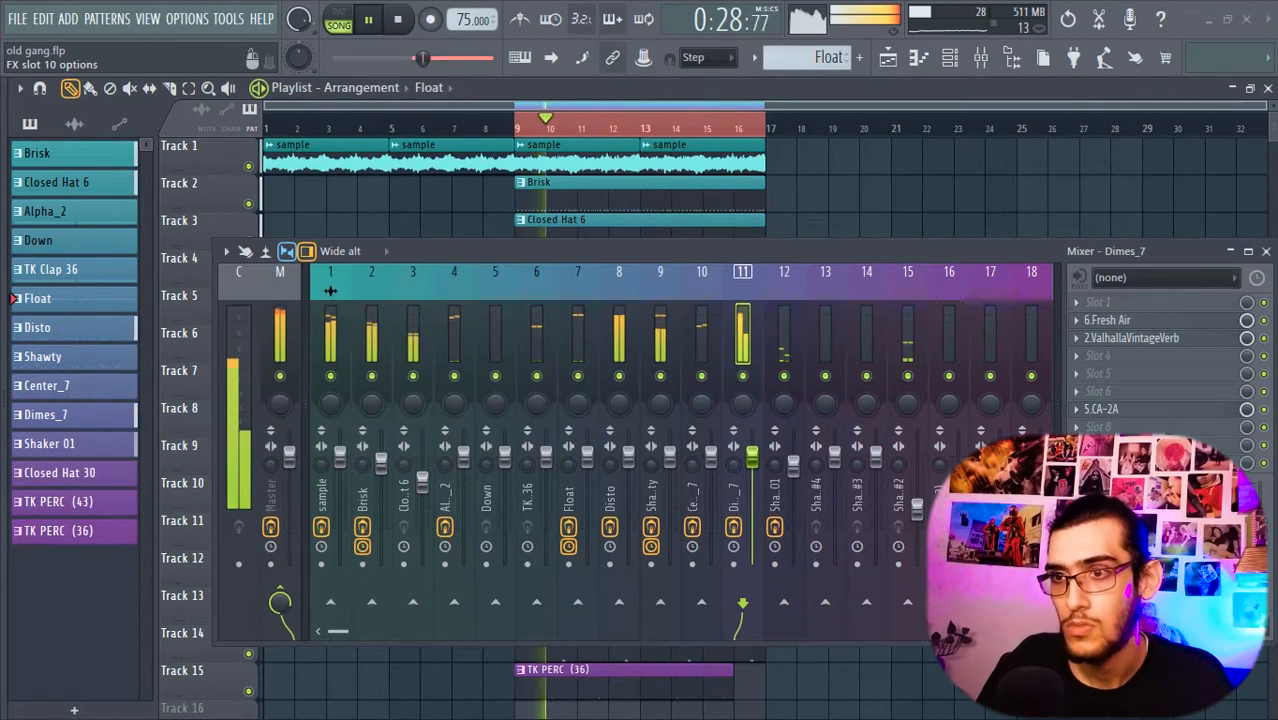
pyautogui.press('space')
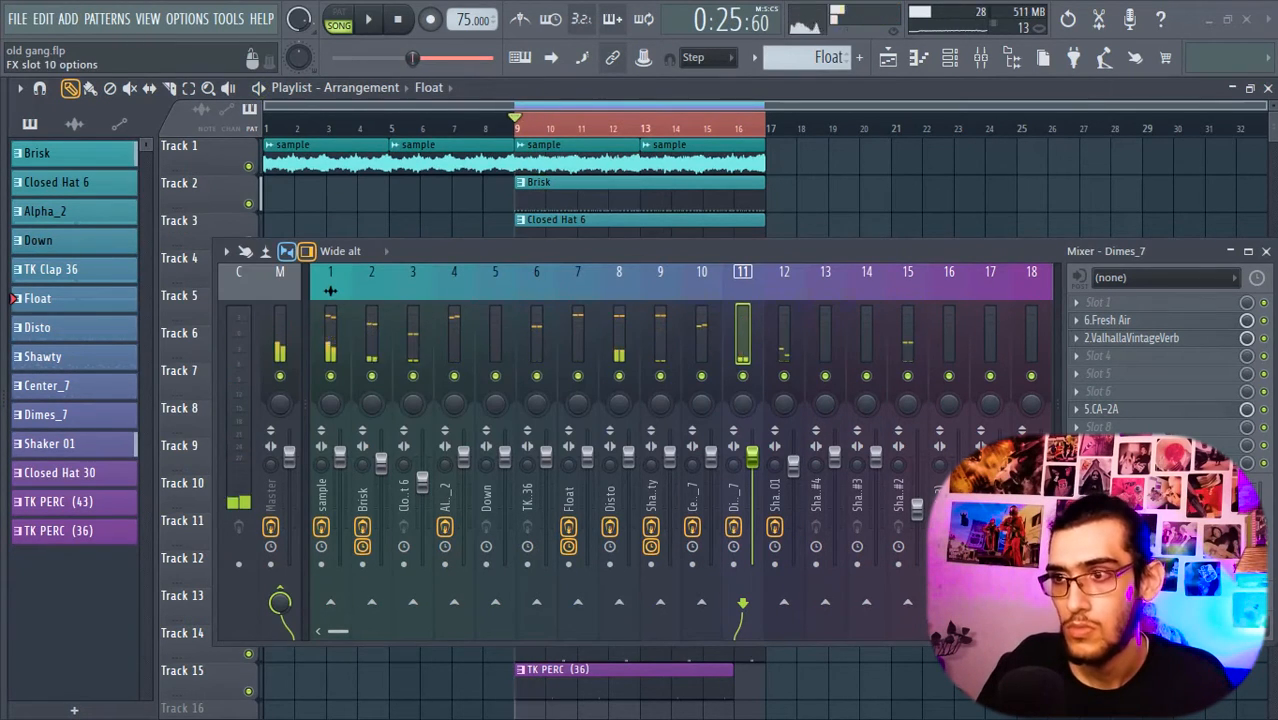
pyautogui.click(1112, 463)
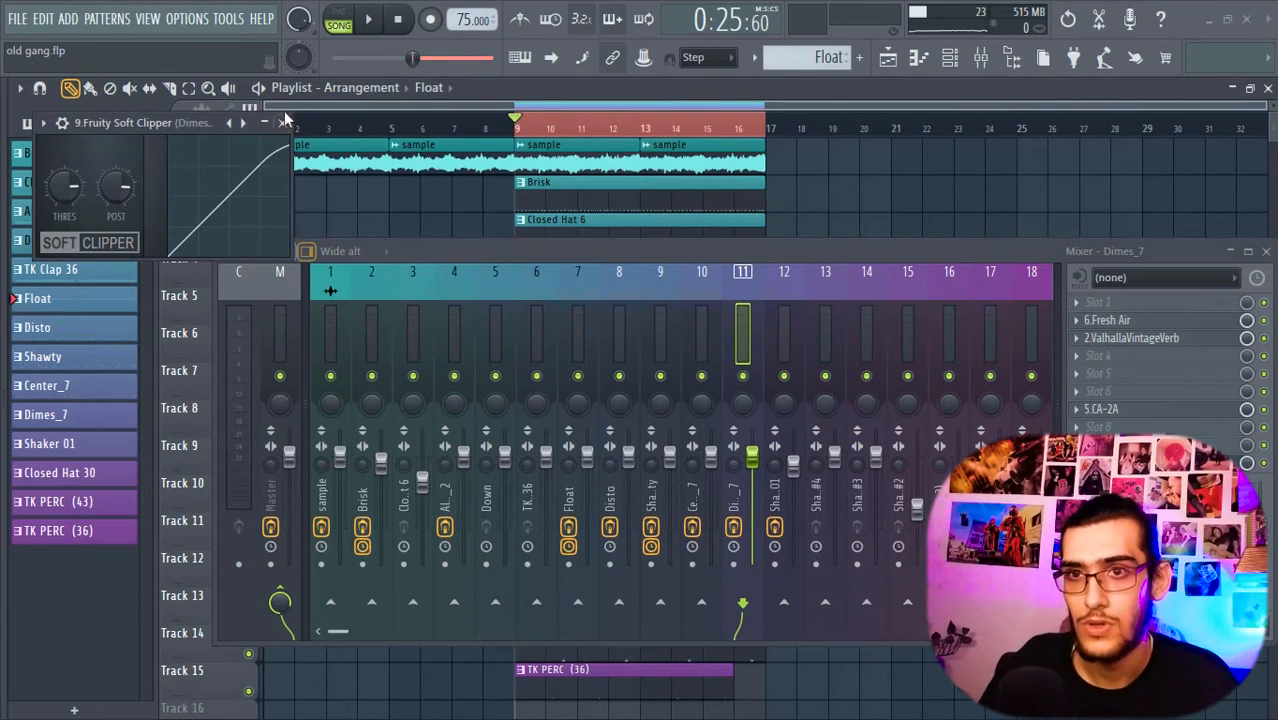
pyautogui.click(282, 121)
pyautogui.press('space')
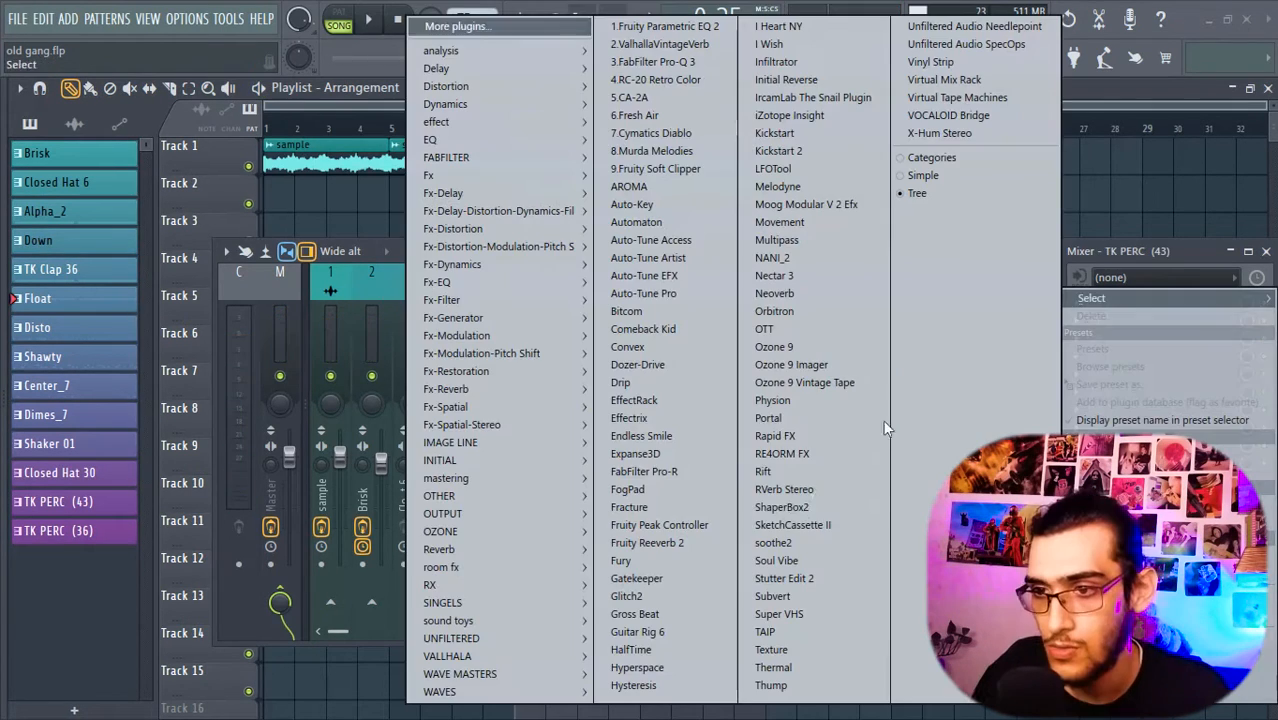
# Step: Load SketchCassette II in slot 4 of TK PERC (43)'s insert with Value tape quality and play the arrangement
pyautogui.click(830, 524)
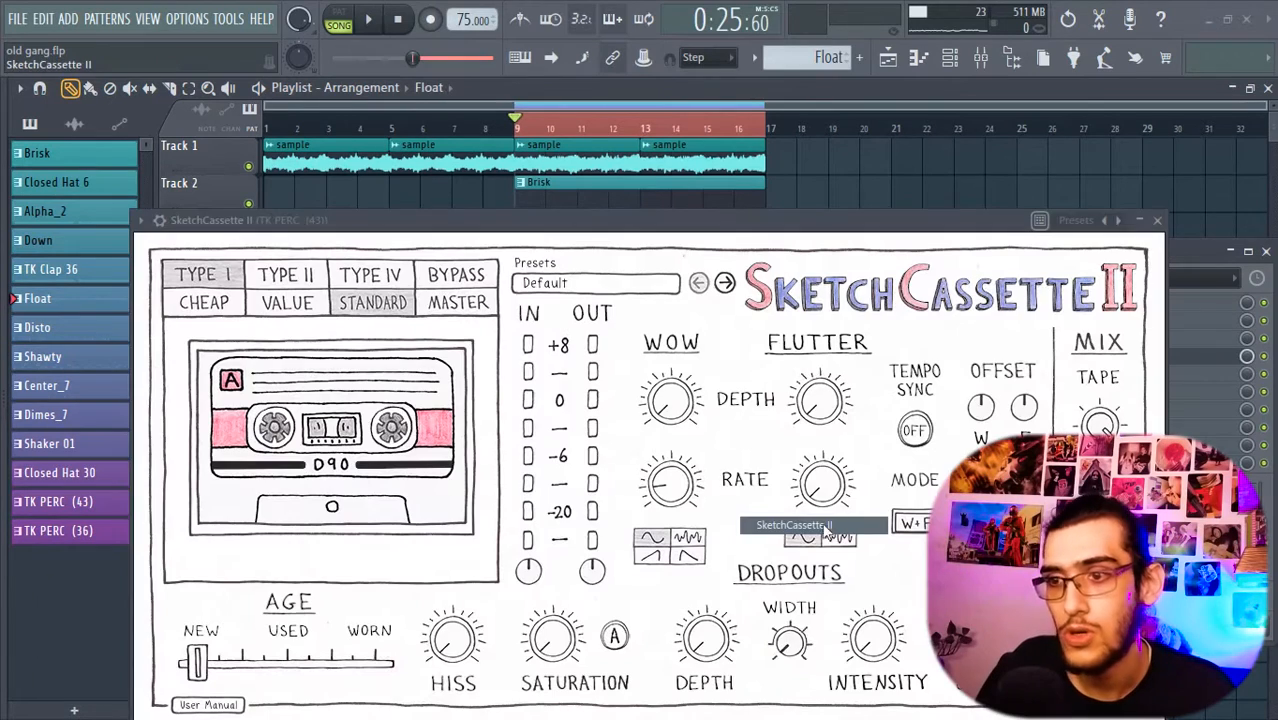
pyautogui.click(285, 310)
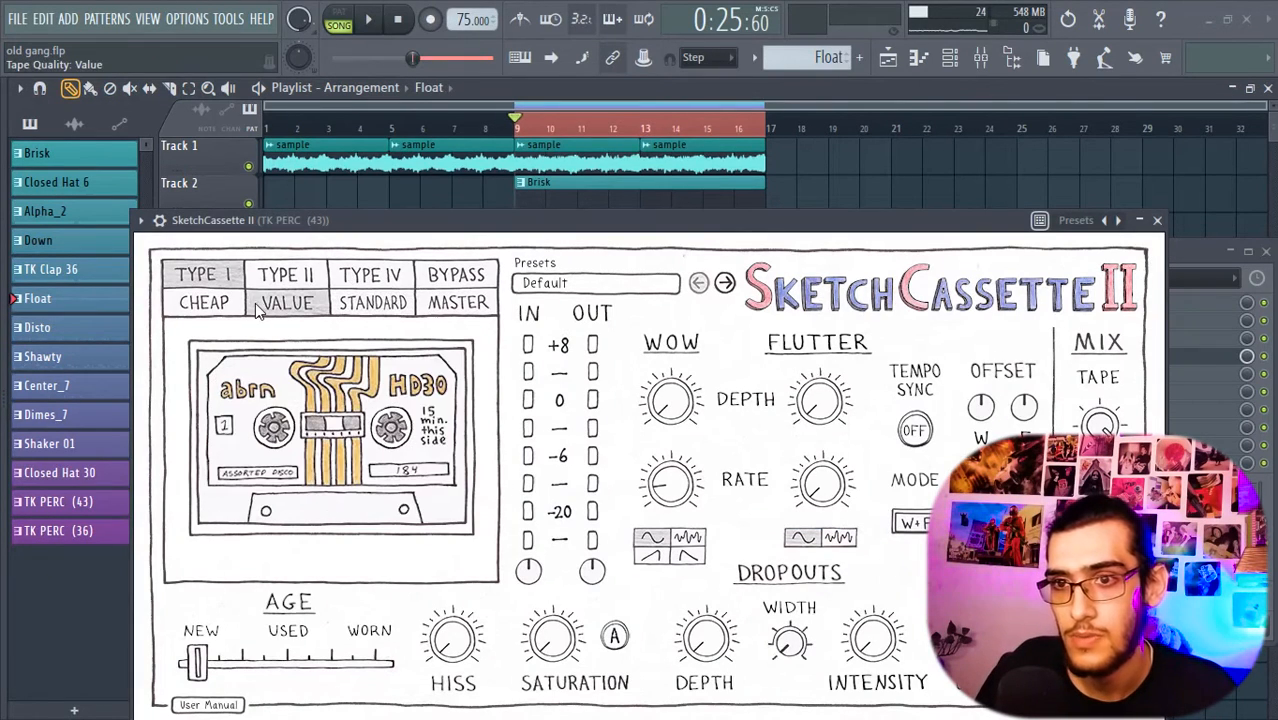
pyautogui.click(372, 22)
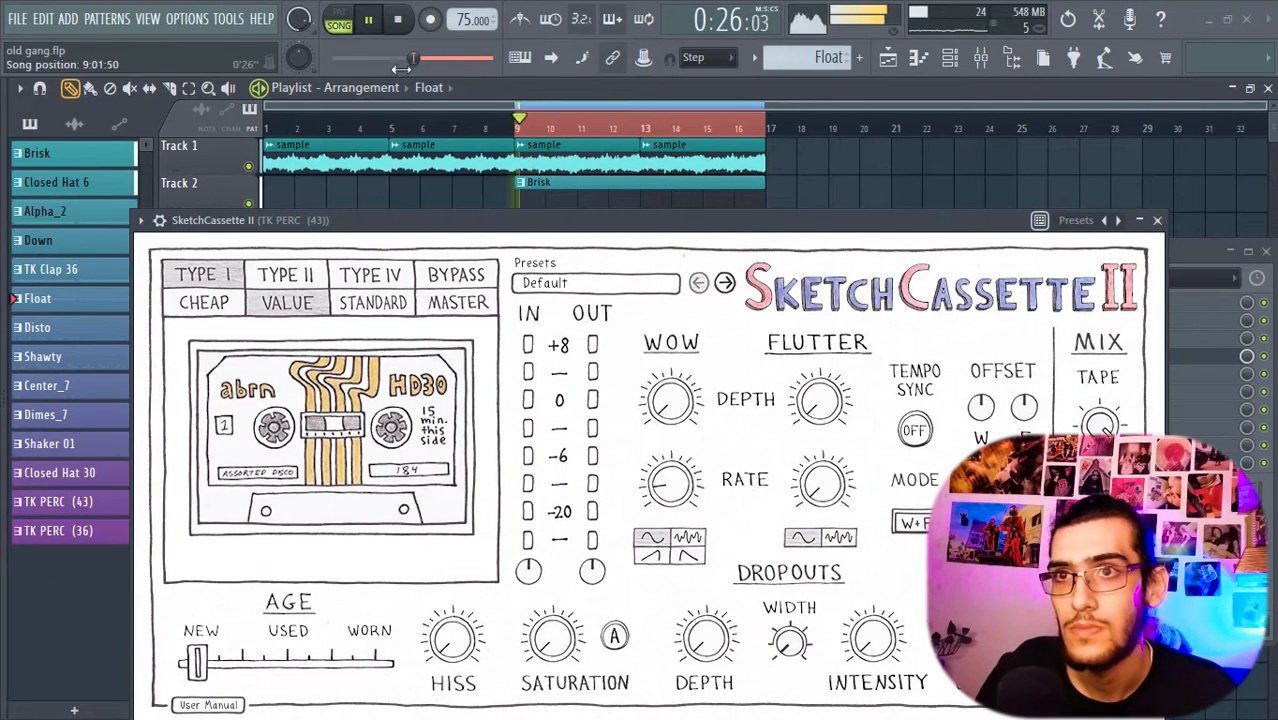
pyautogui.moveTo(750, 220); pyautogui.dragTo(554, 530)
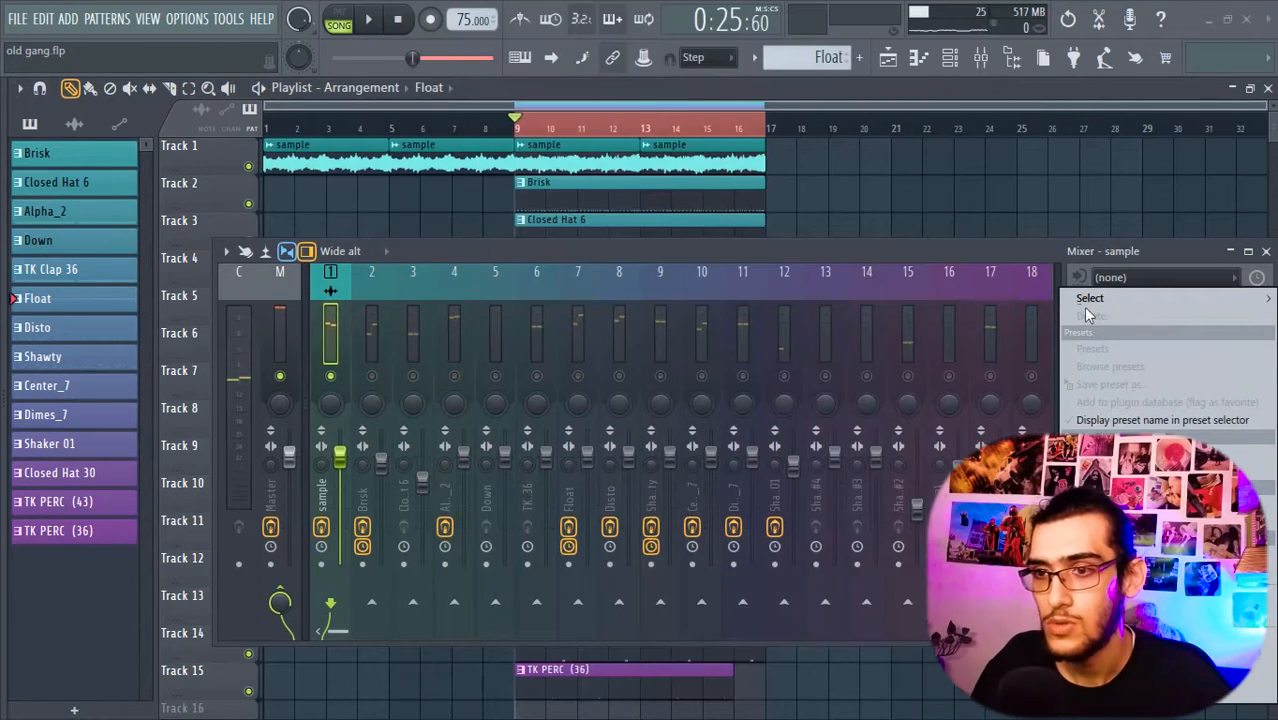
# Step: Load ShaperBox2 in slot 5 of the sample's insert and move the first Time curve points closer to the start of the bar
pyautogui.moveTo(1090, 299)
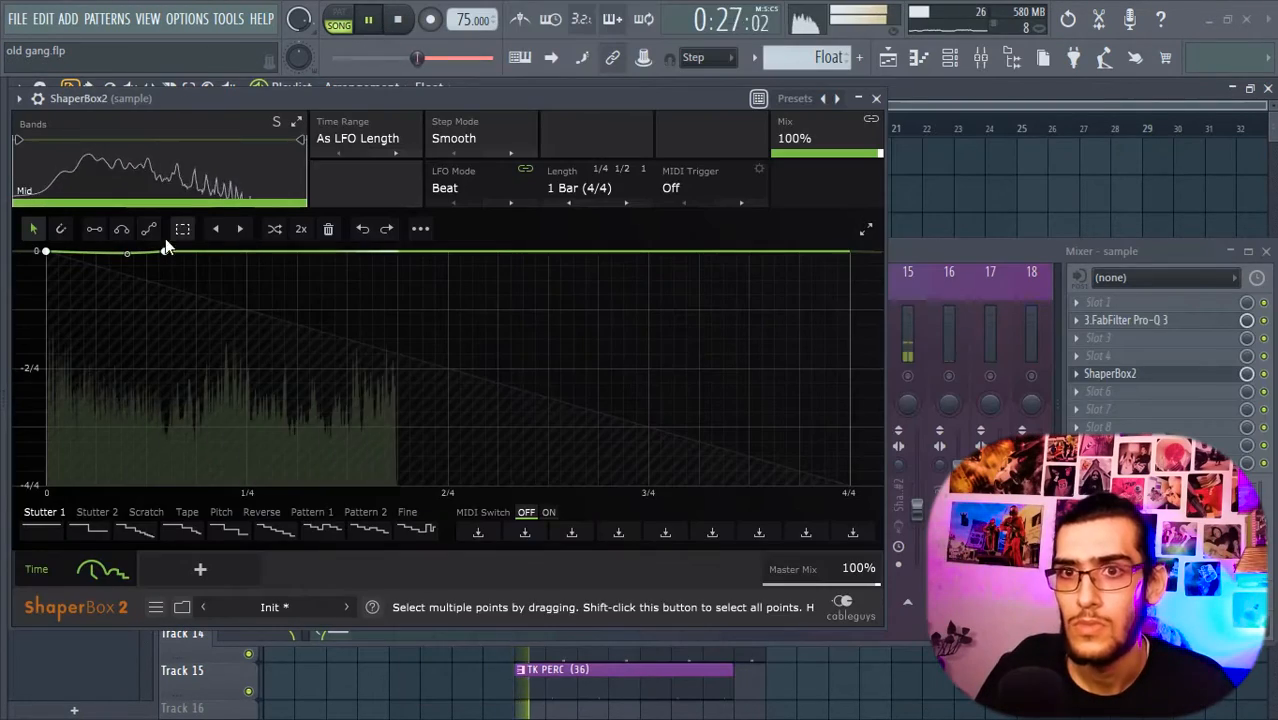
pyautogui.moveTo(125, 255); pyautogui.dragTo(72, 253)
pyautogui.moveTo(155, 251); pyautogui.dragTo(88, 252)
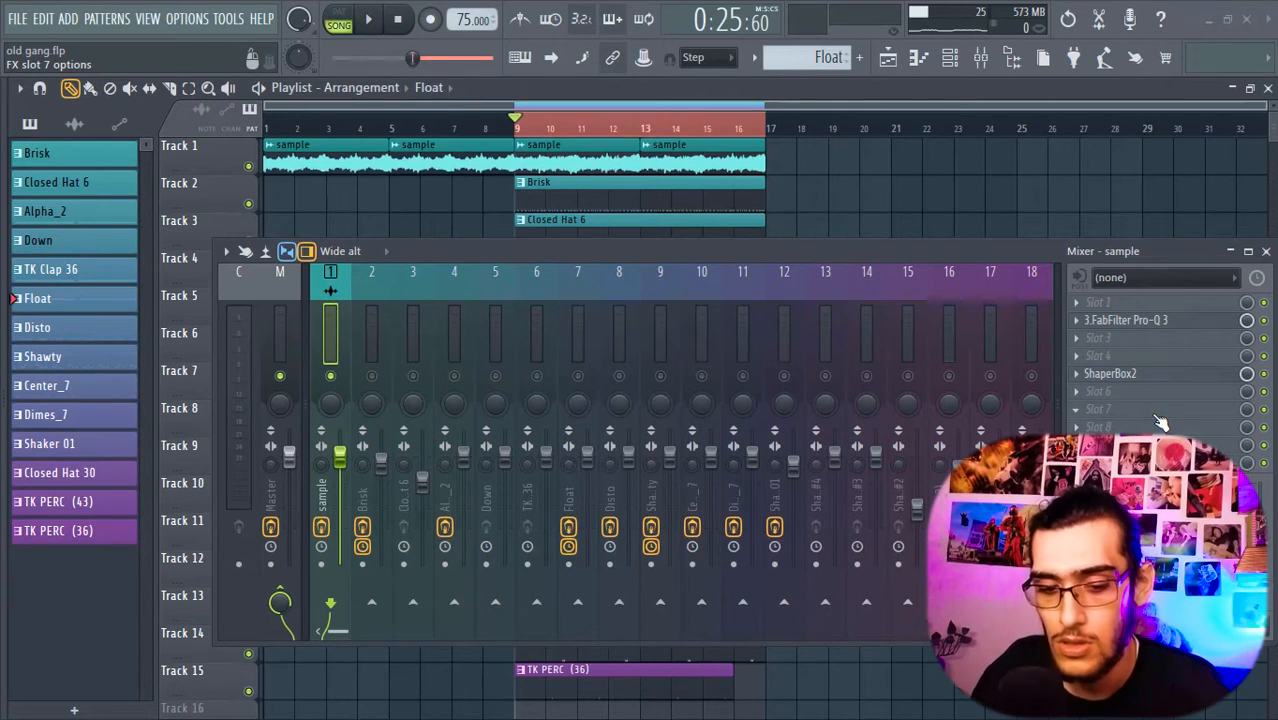
# Step: Load RC-20 Retro Color in slot 7 of the sample's insert with the Vinyl 1 preset and reduce Wobble to about 8%
pyautogui.click(656, 80)
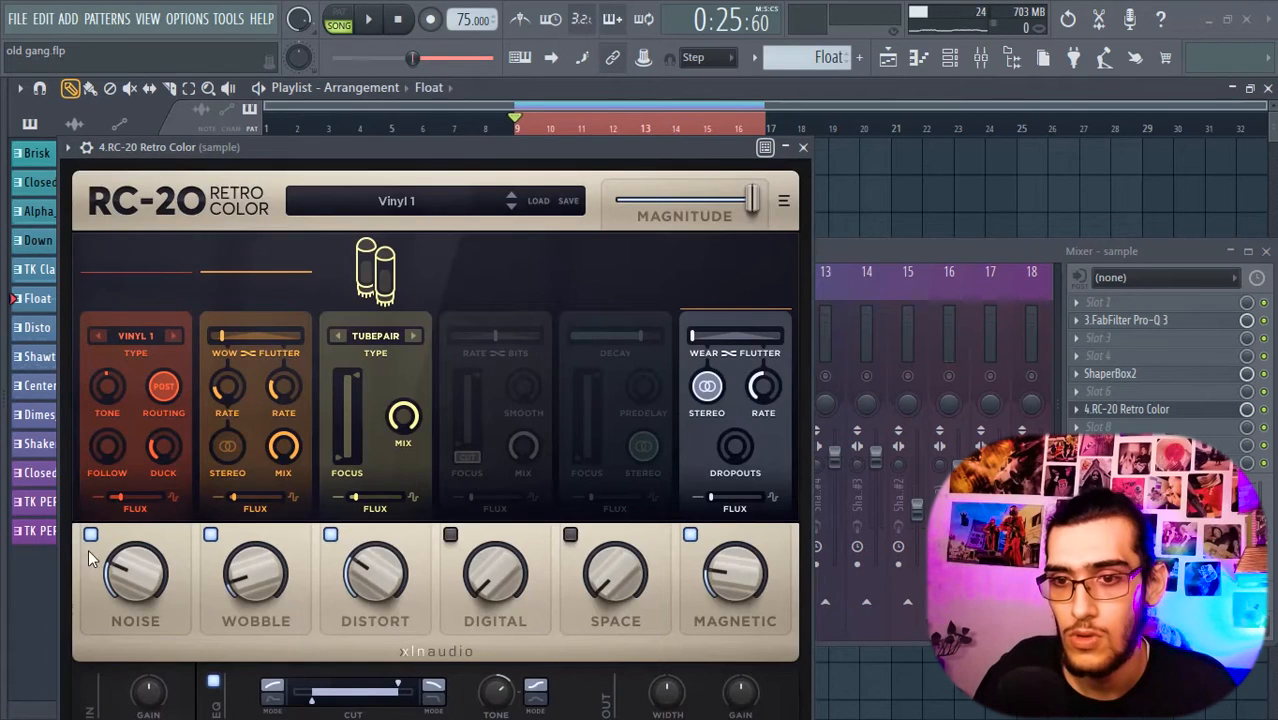
pyautogui.click(277, 596)
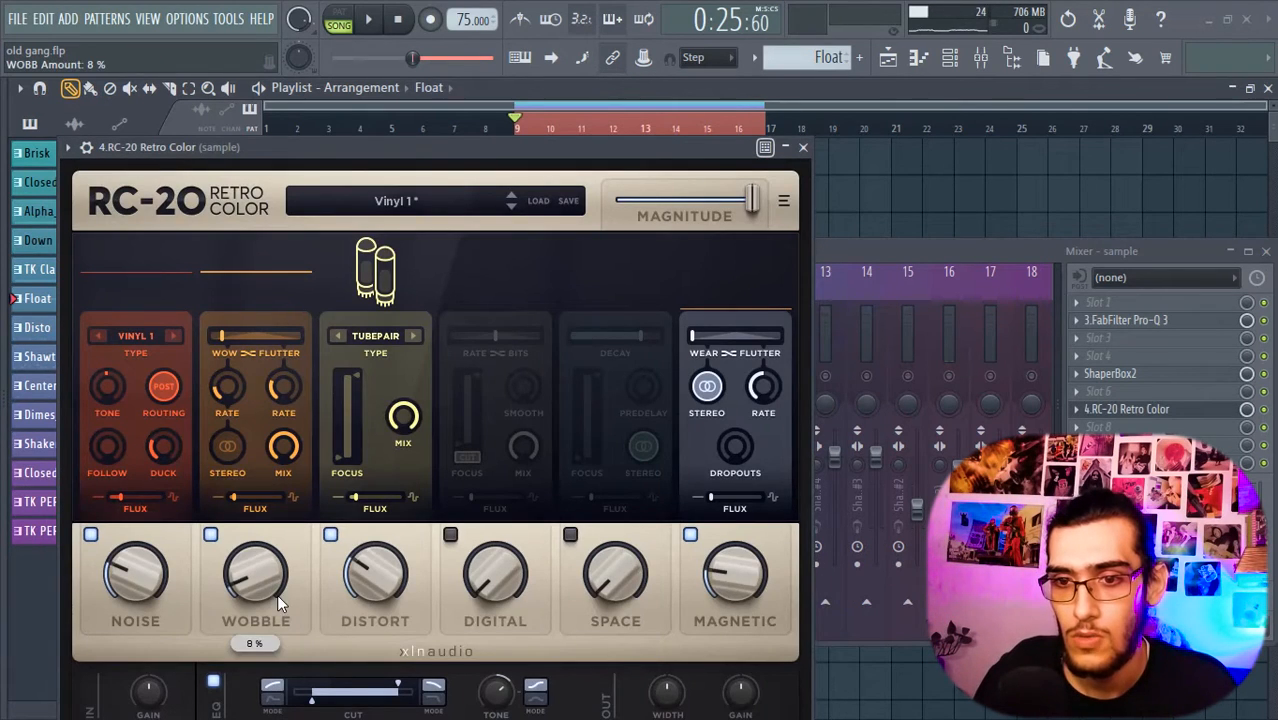
pyautogui.moveTo(272, 608); pyautogui.dragTo(269, 607)
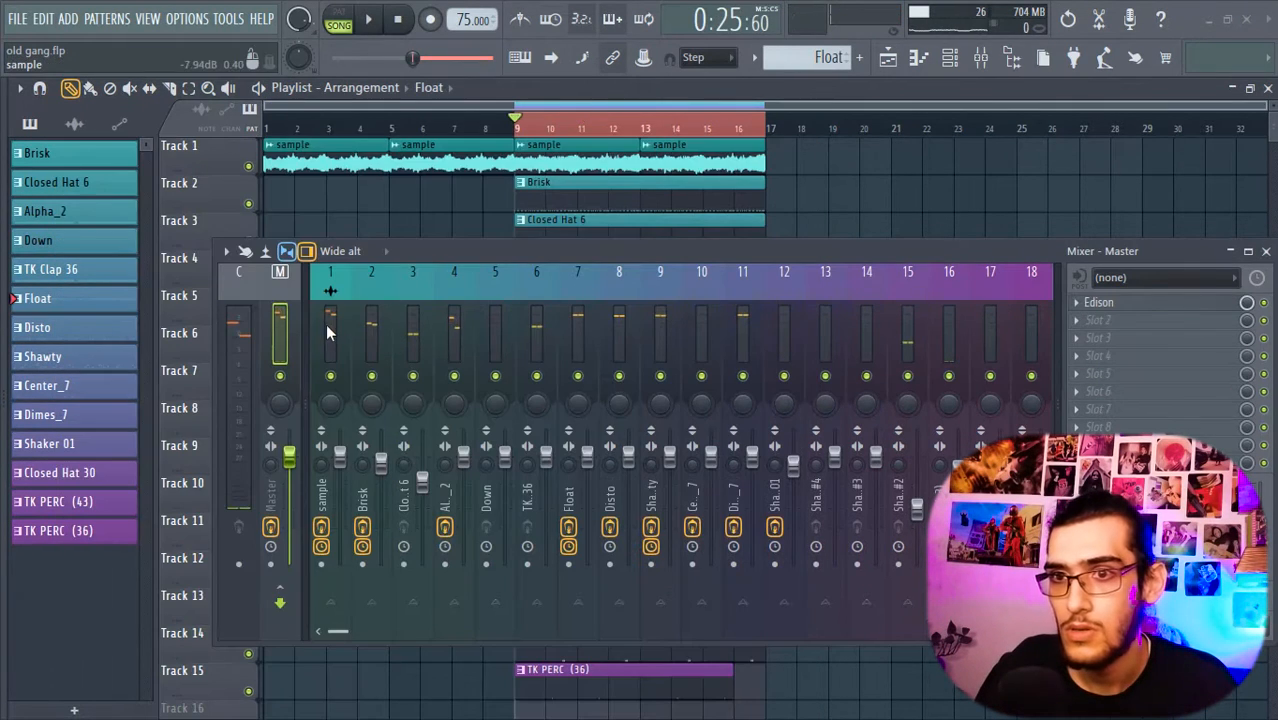
pyautogui.click(327, 332)
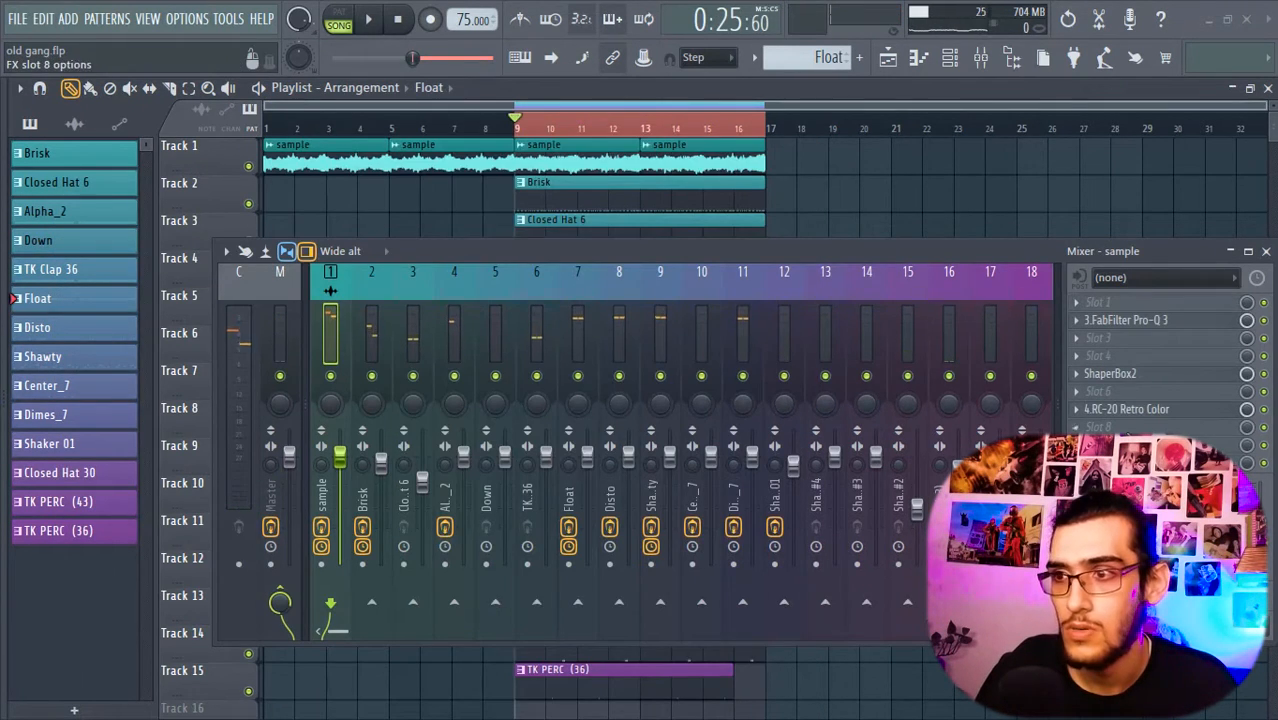
# Step: Load FabFilter Pro-L 2 in slot 8 of the sample's insert and low-cut TK Clap 36 at about 700 Hz with FabFilter Pro-Q 3
pyautogui.click(1097, 427)
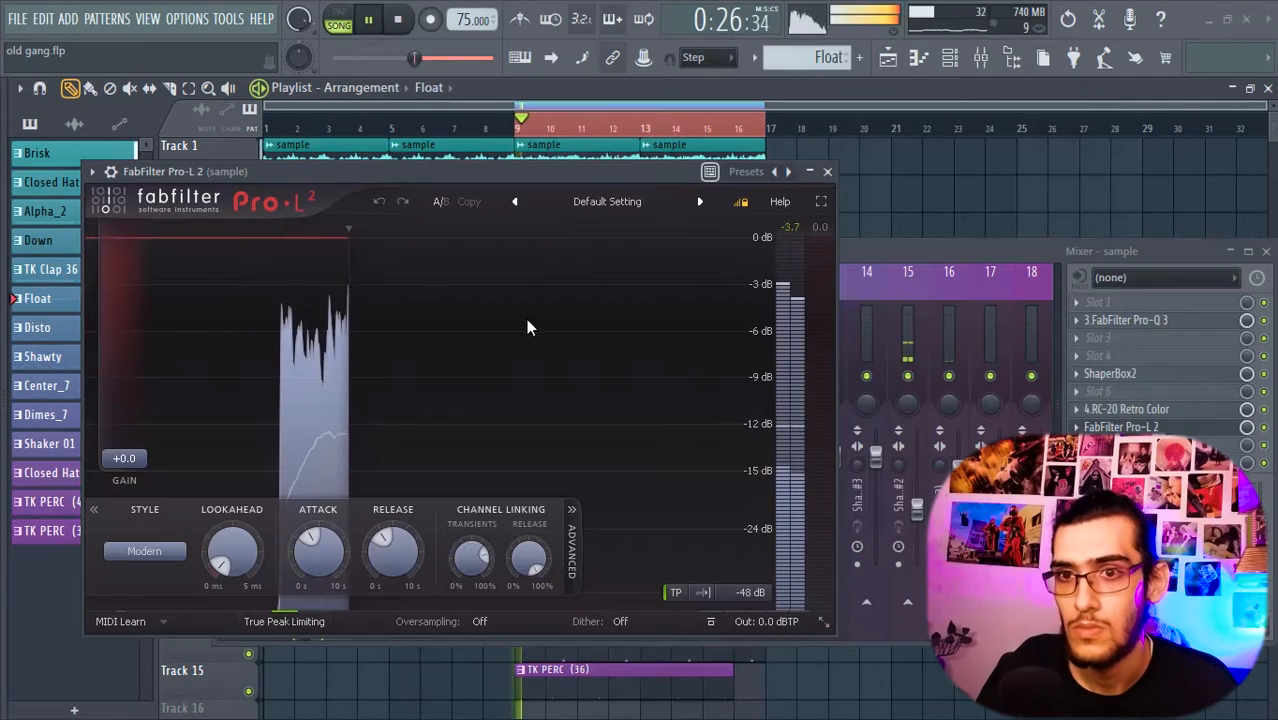
pyautogui.click(827, 171)
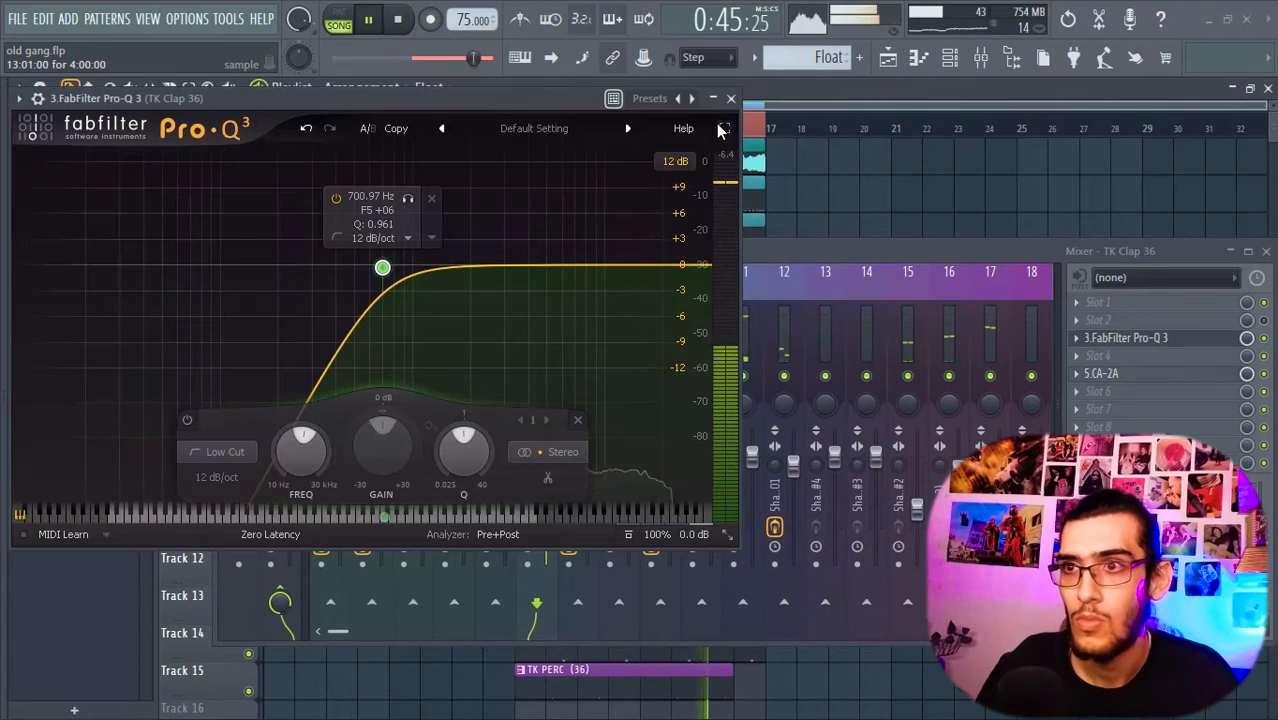
pyautogui.click(731, 99)
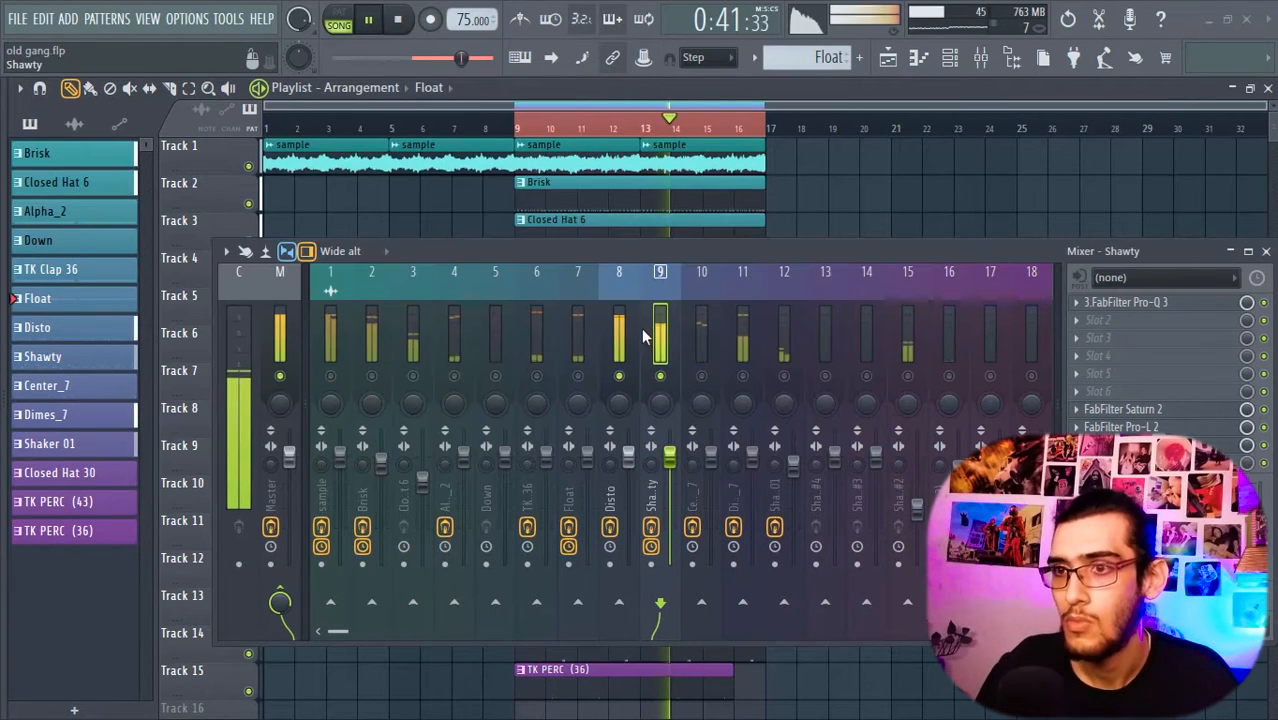
# Step: Stop playback, load Devil-Loc Deluxe in slot 9 of Shawty's insert, and lower the sample's mixer volume to 88%
pyautogui.press('space')
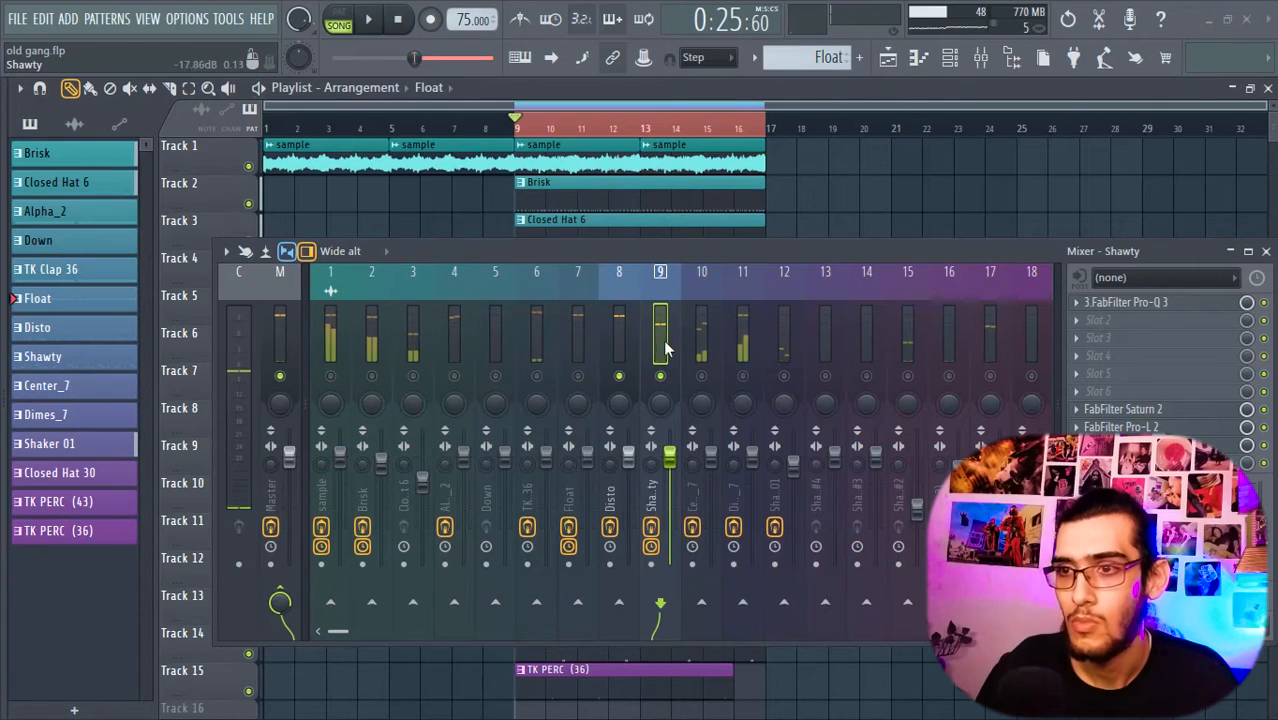
pyautogui.click(1118, 446)
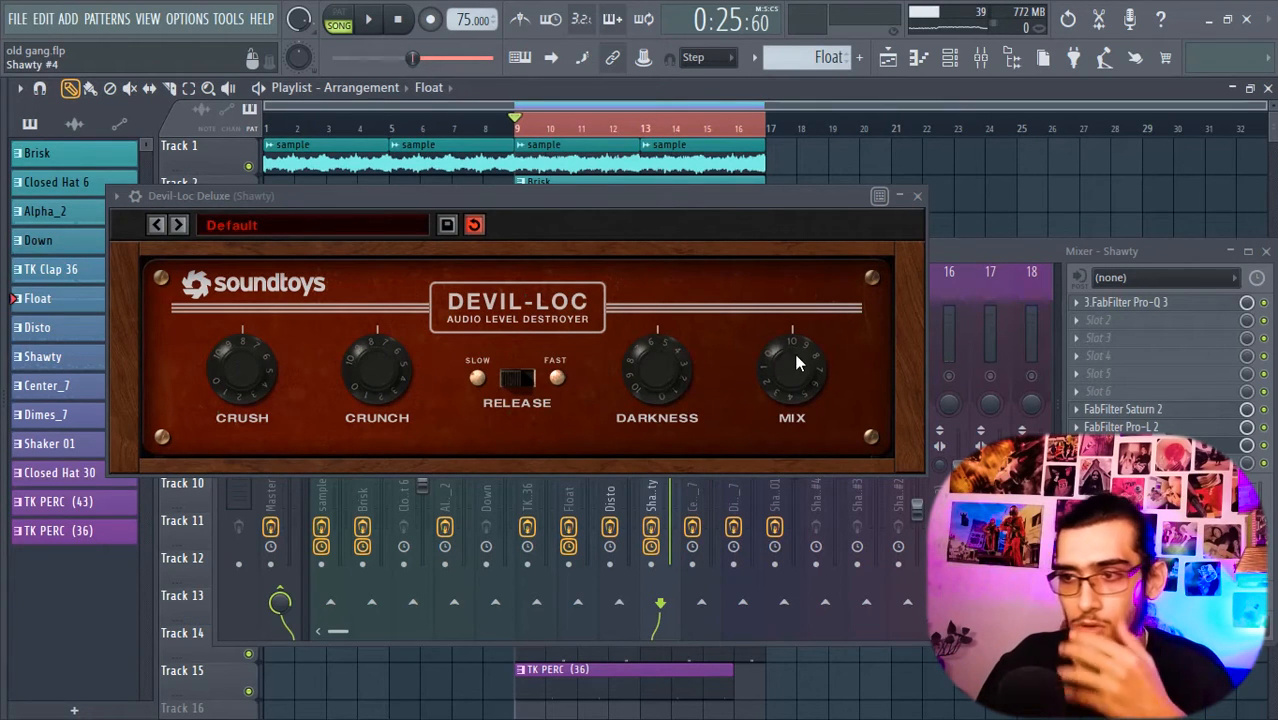
pyautogui.click(917, 197)
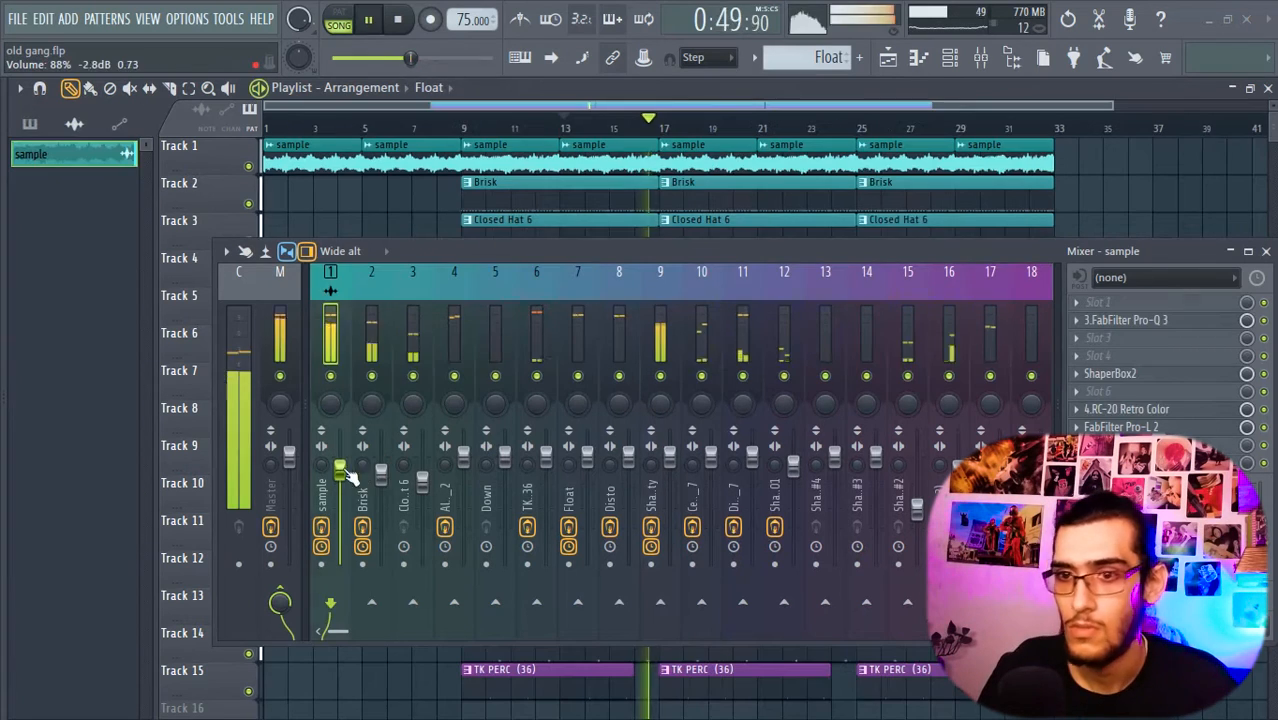
pyautogui.click(362, 395)
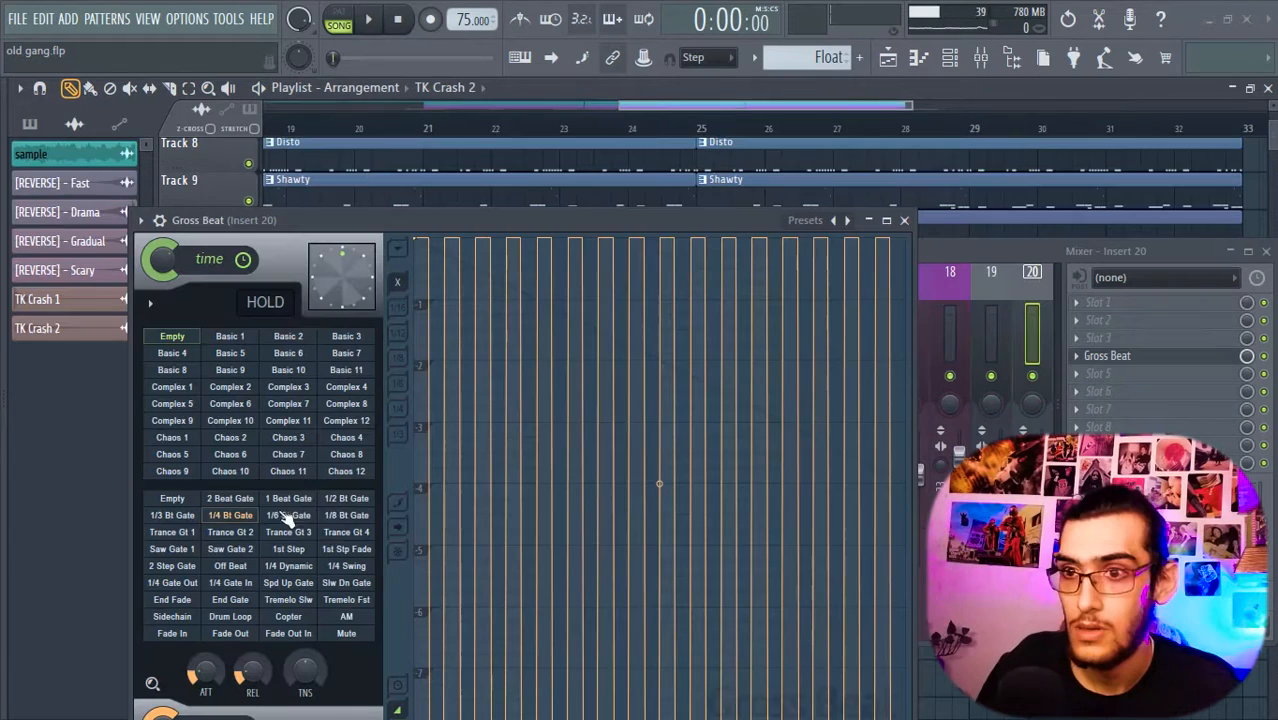
# Step: Apply the 1/2 Bt Gate preset in Gross Beat on Insert 20 and load Gross Beat on Insert 19
pyautogui.click(346, 500)
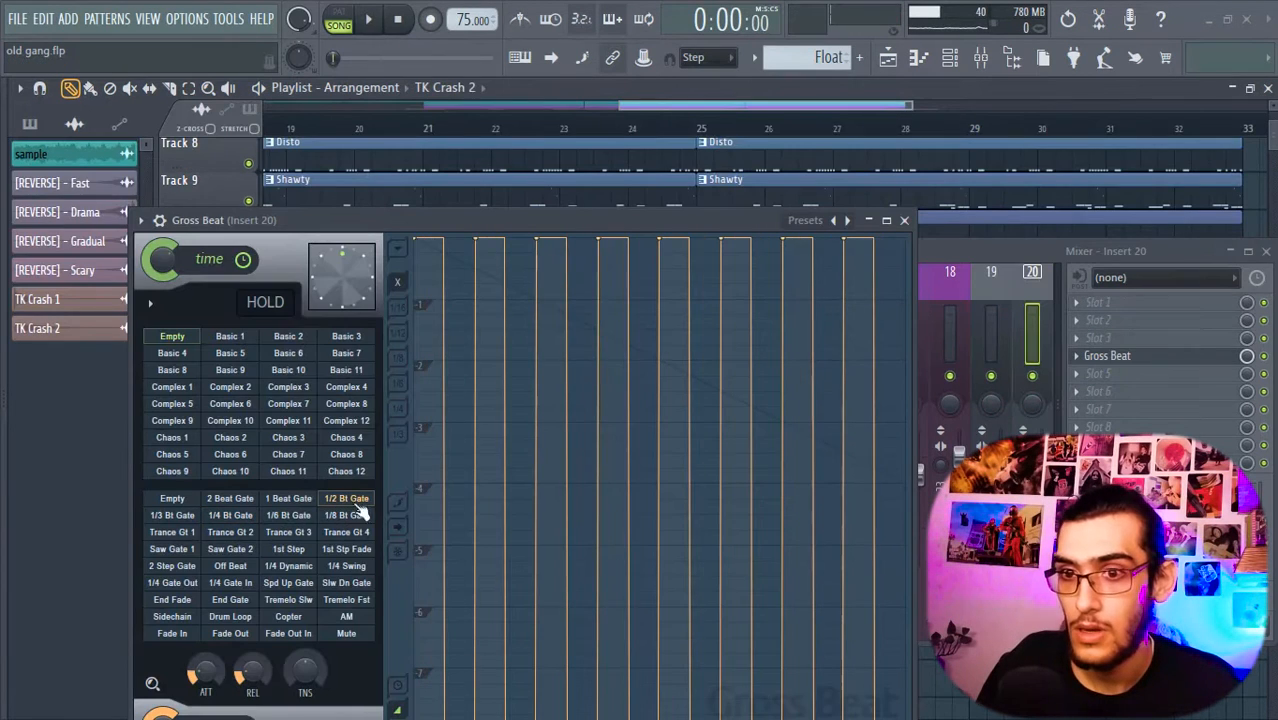
pyautogui.click(904, 222)
pyautogui.click(1003, 335)
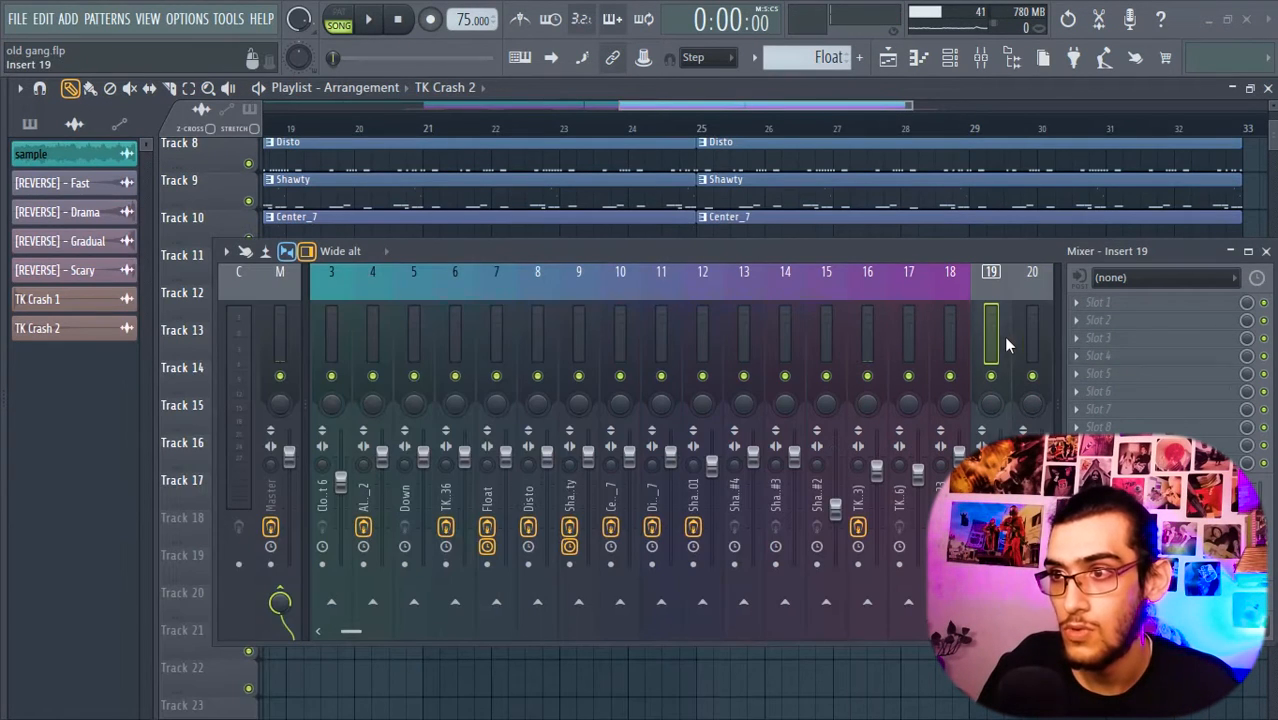
pyautogui.click(1110, 338)
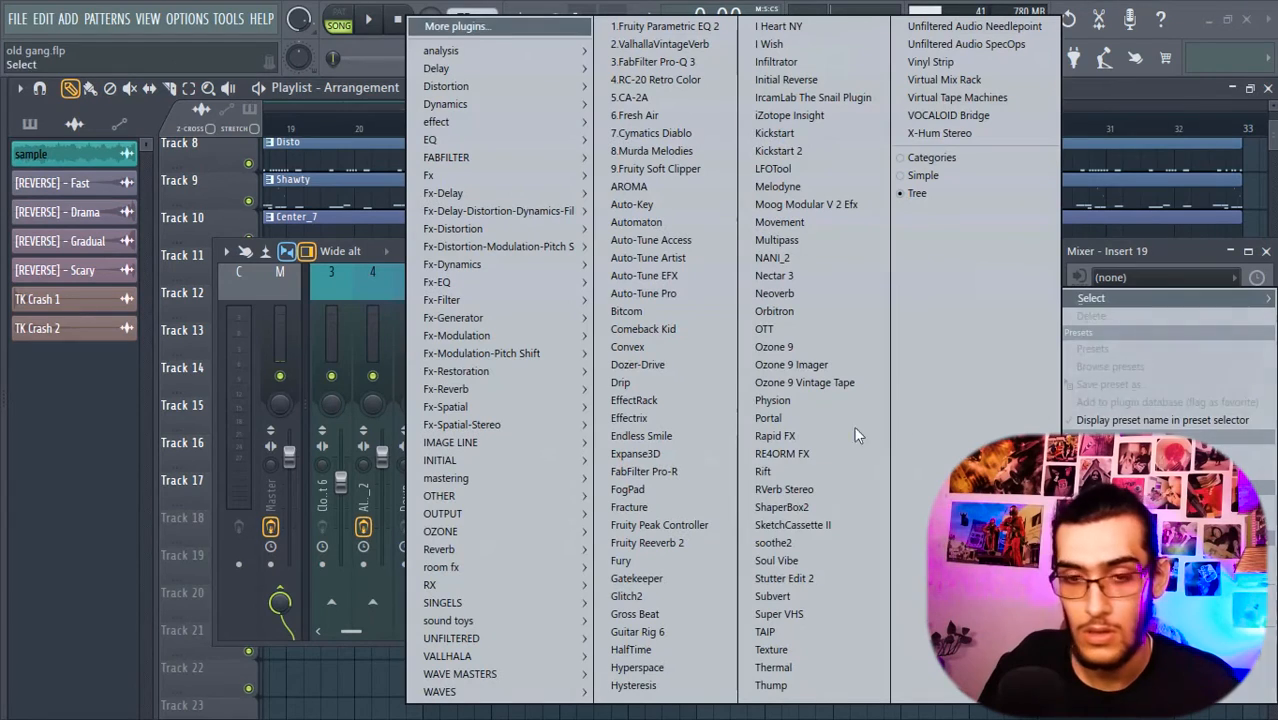
pyautogui.click(668, 613)
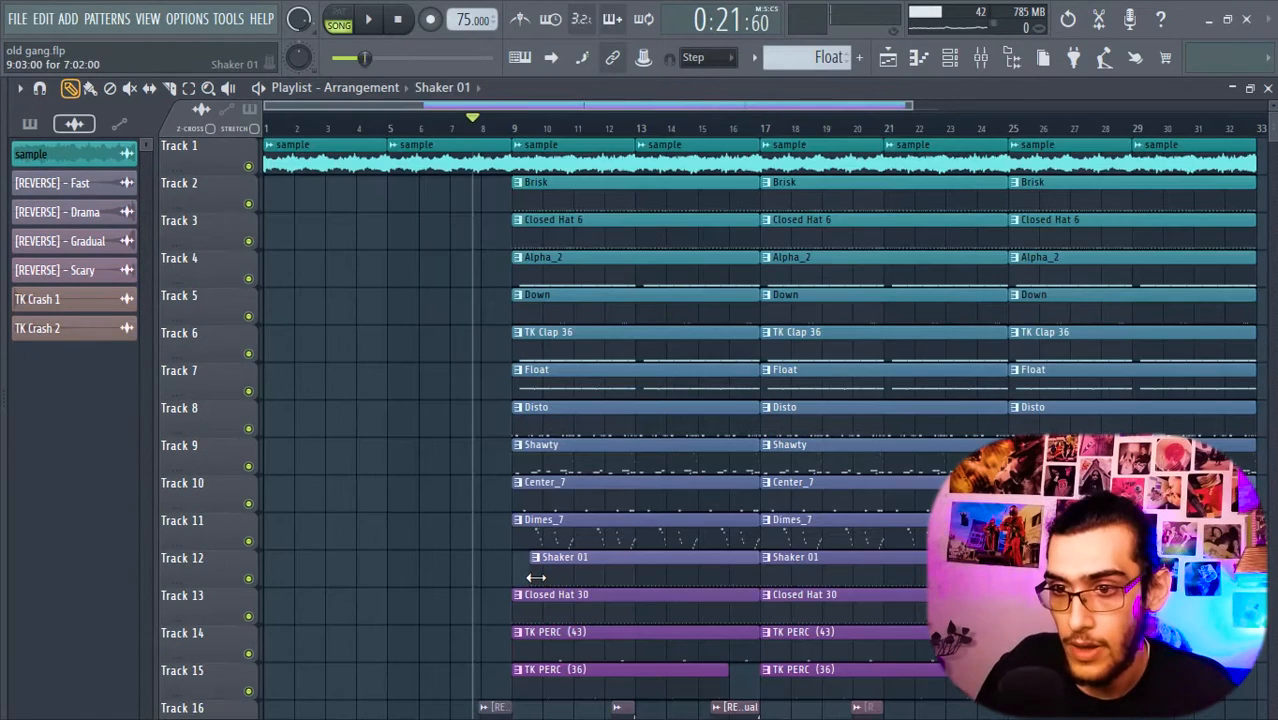
# Step: Trim the first Brisk and Closed Hat 6 clips to start one beat after bar 9, playing the transition into the drop
pyautogui.scroll(-2, 470, 505)
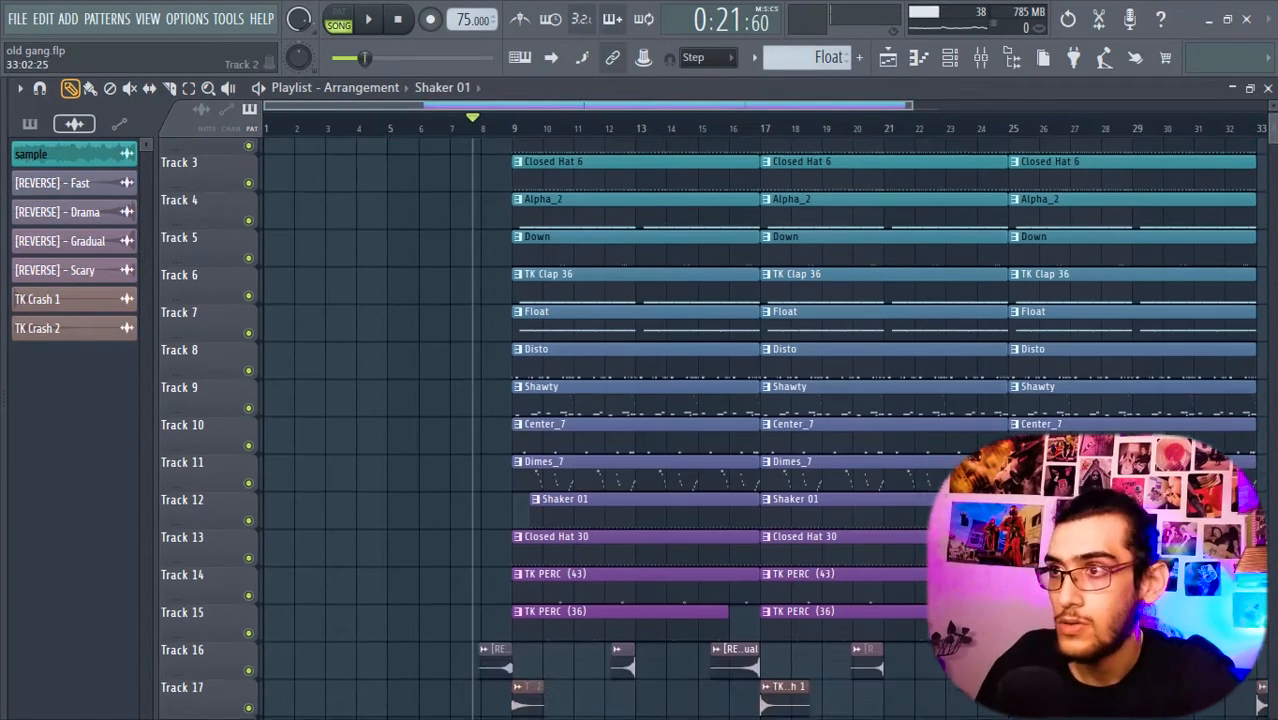
pyautogui.press('space')
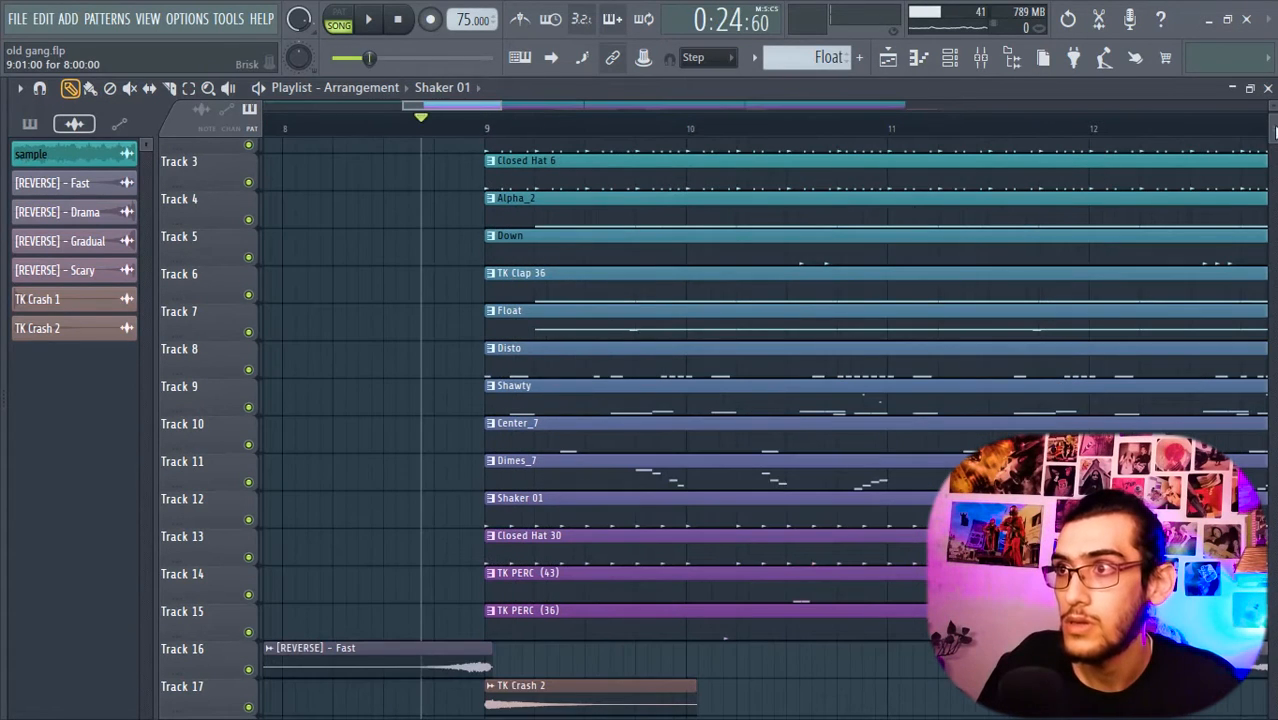
pyautogui.scroll(2, 626, 157)
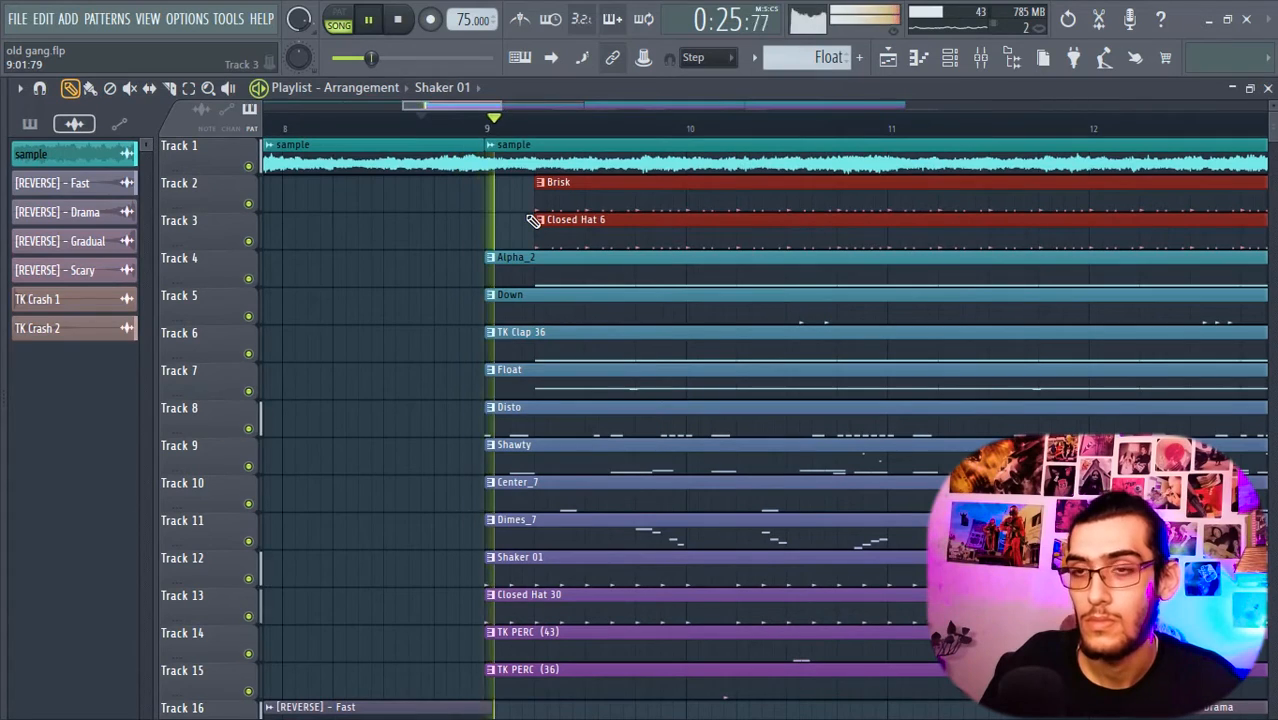
pyautogui.click(531, 206)
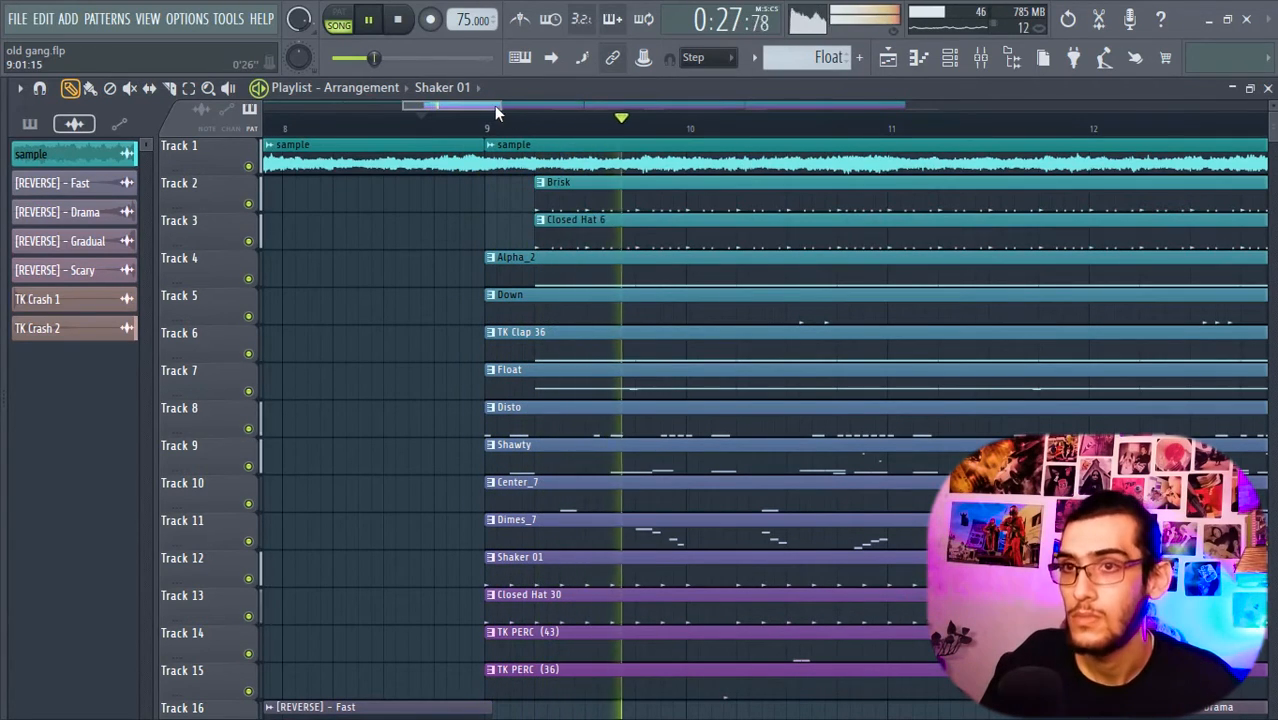
# Step: Load Fresh Air in slot 1 of Insert 19 and raise High Air to 27%
pyautogui.moveTo(500, 105); pyautogui.dragTo(941, 107)
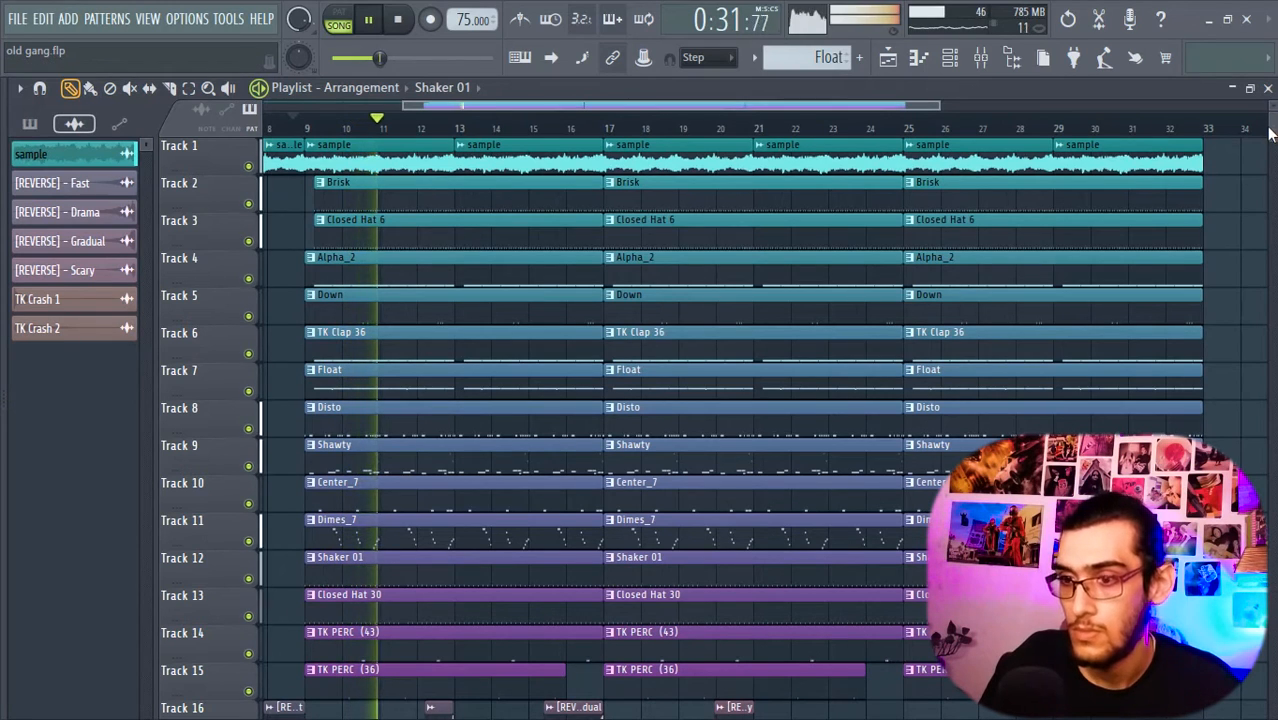
pyautogui.scroll(-2, 700, 420)
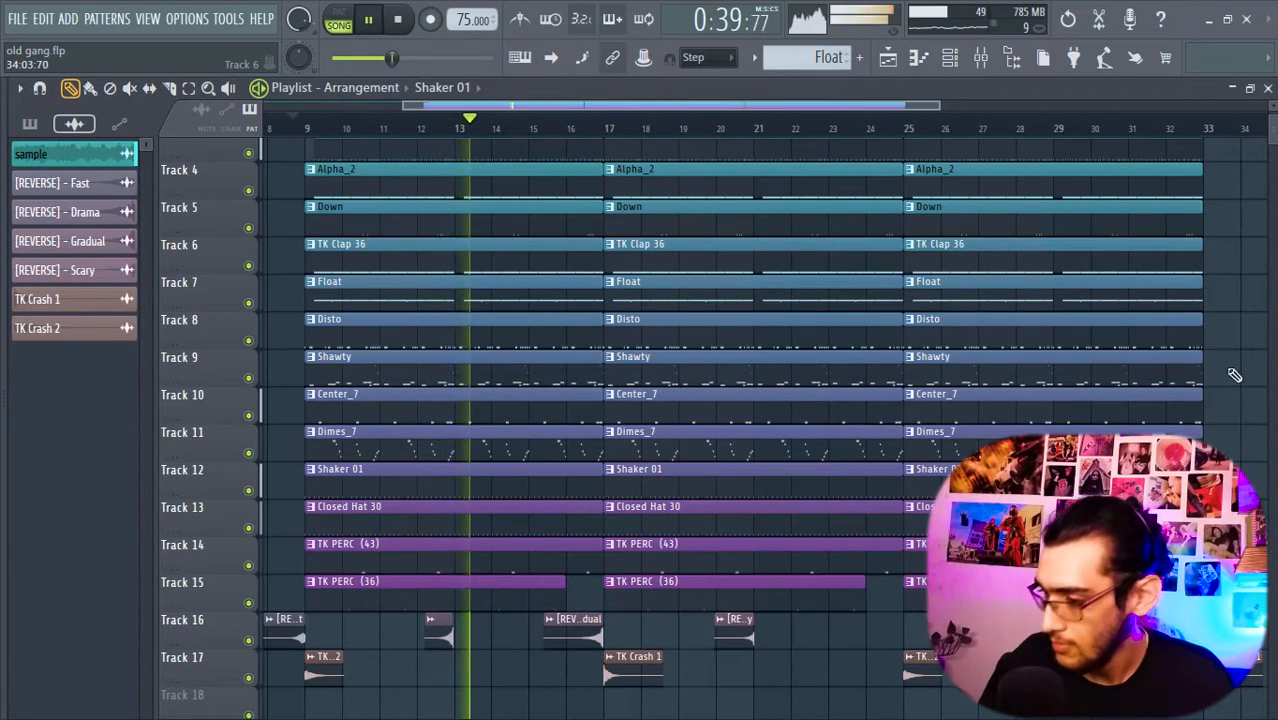
pyautogui.click(981, 58)
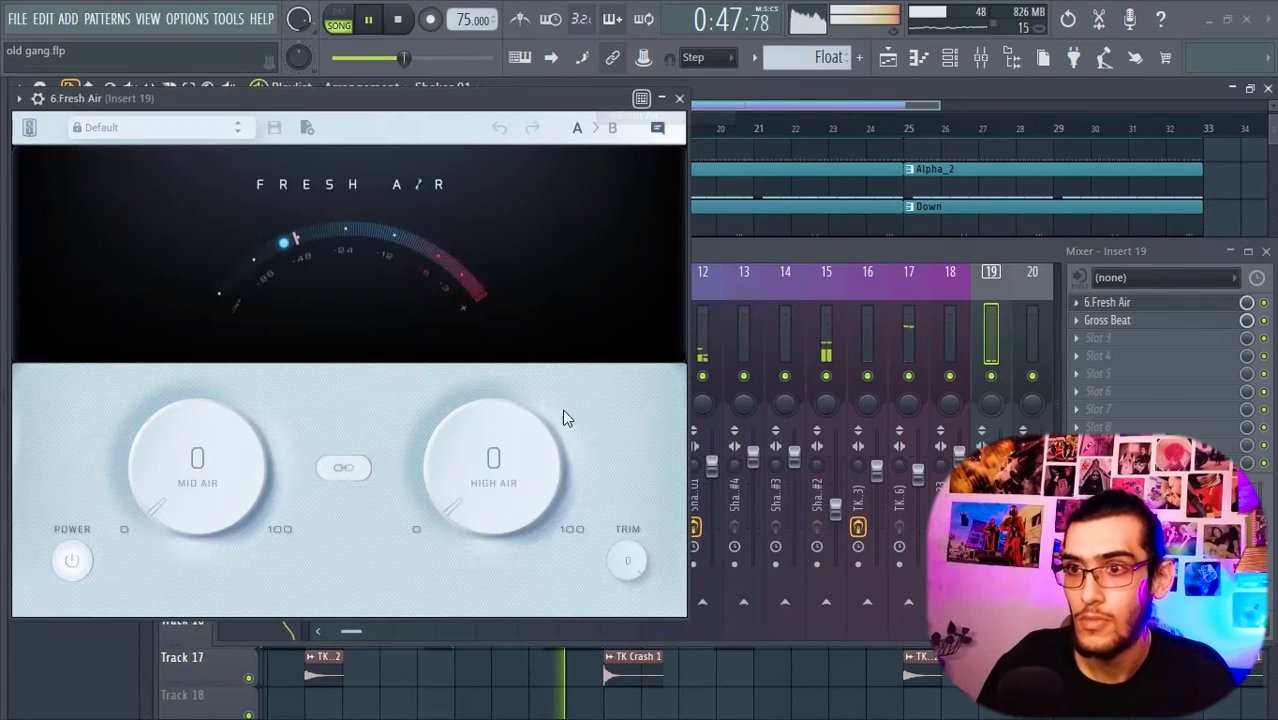
pyautogui.moveTo(478, 461); pyautogui.dragTo(557, 293)
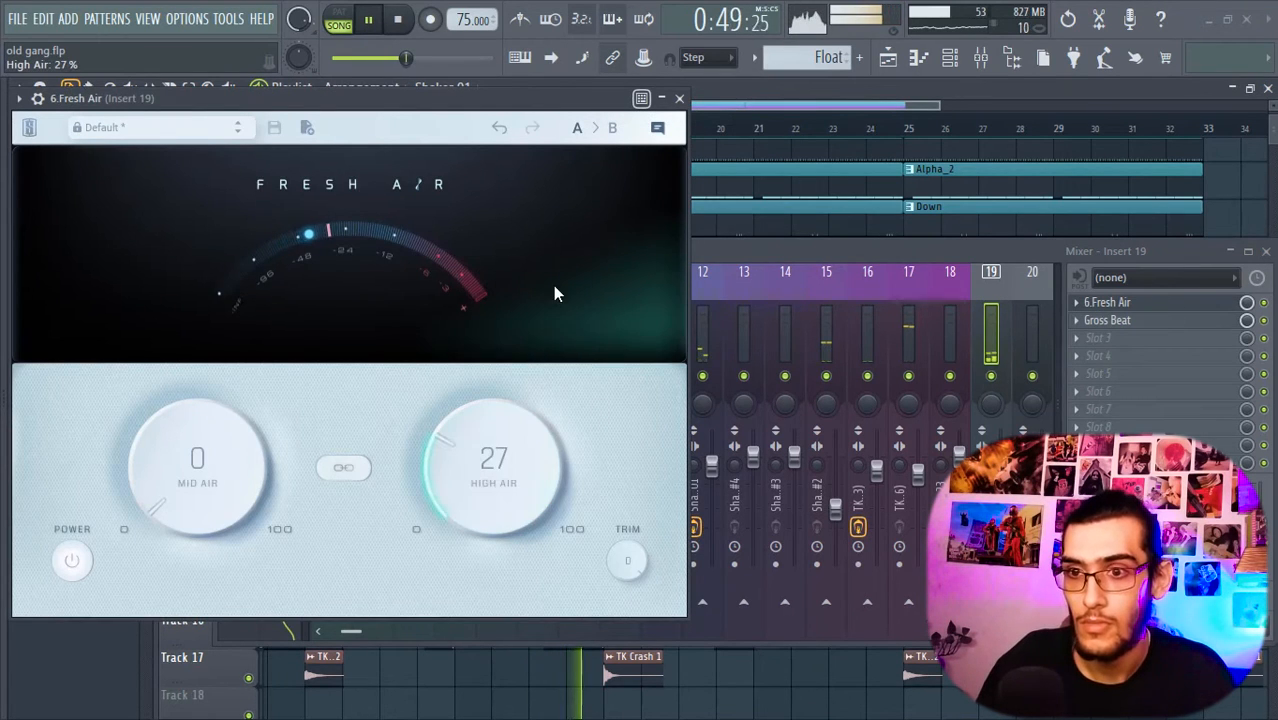
pyautogui.click(679, 98)
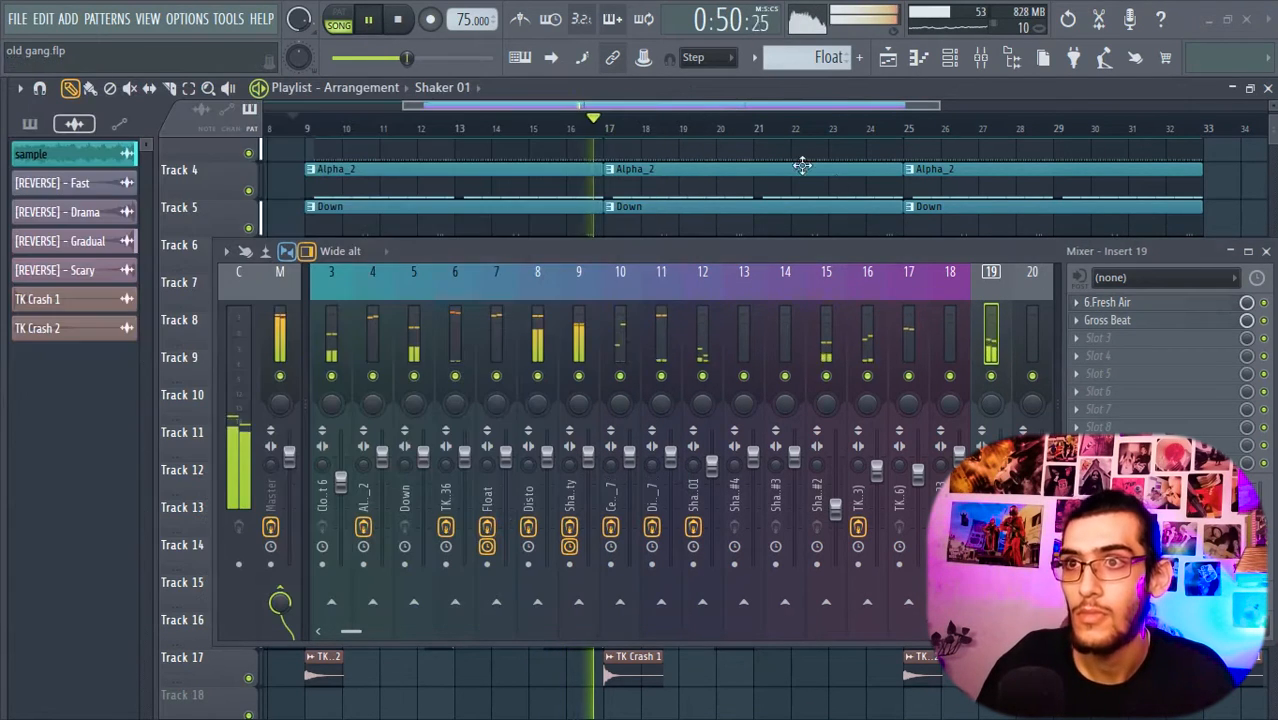
# Step: Load TAIP in slot 4 of Insert 19 and set its Drive to about 1.6 dB
pyautogui.click(1142, 364)
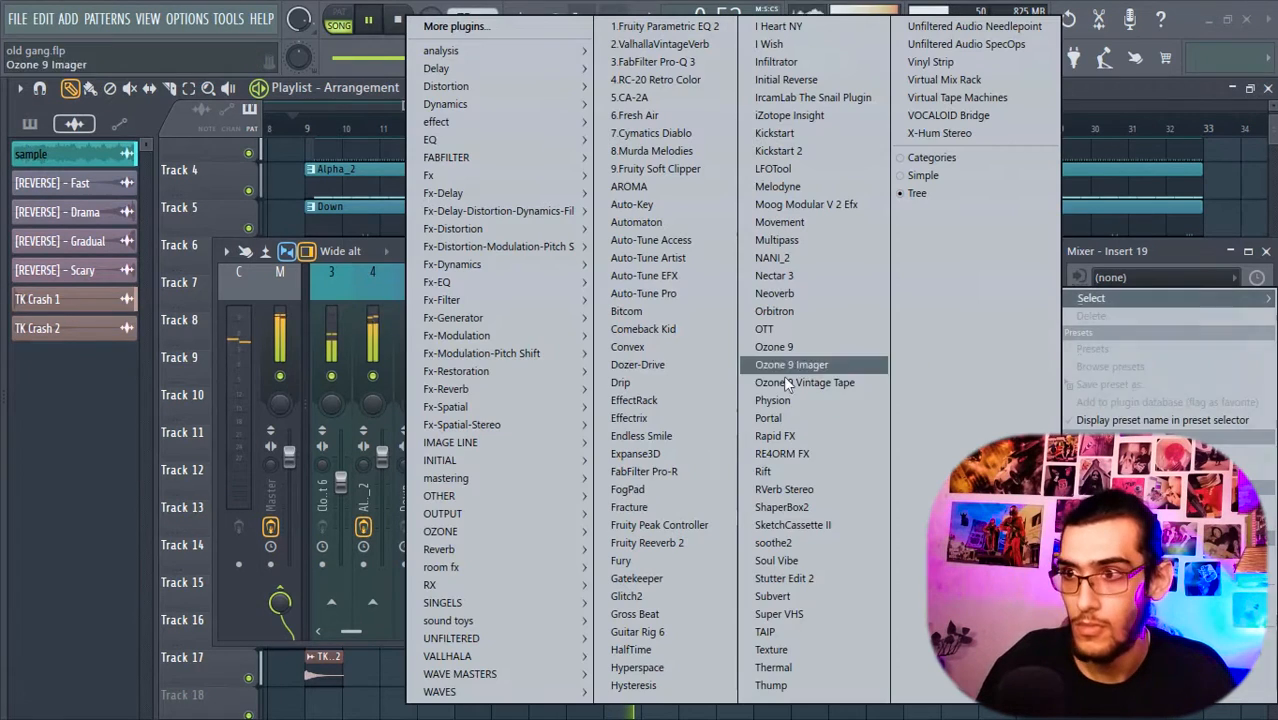
pyautogui.click(822, 634)
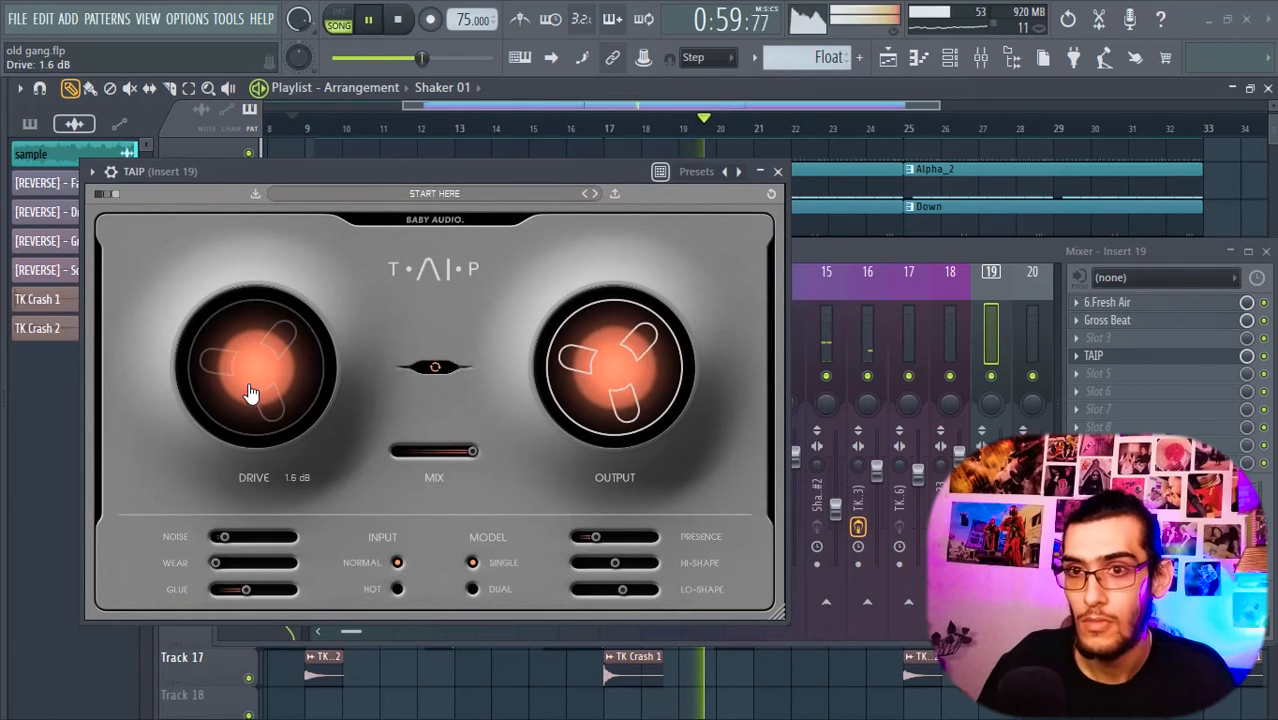
pyautogui.click(779, 172)
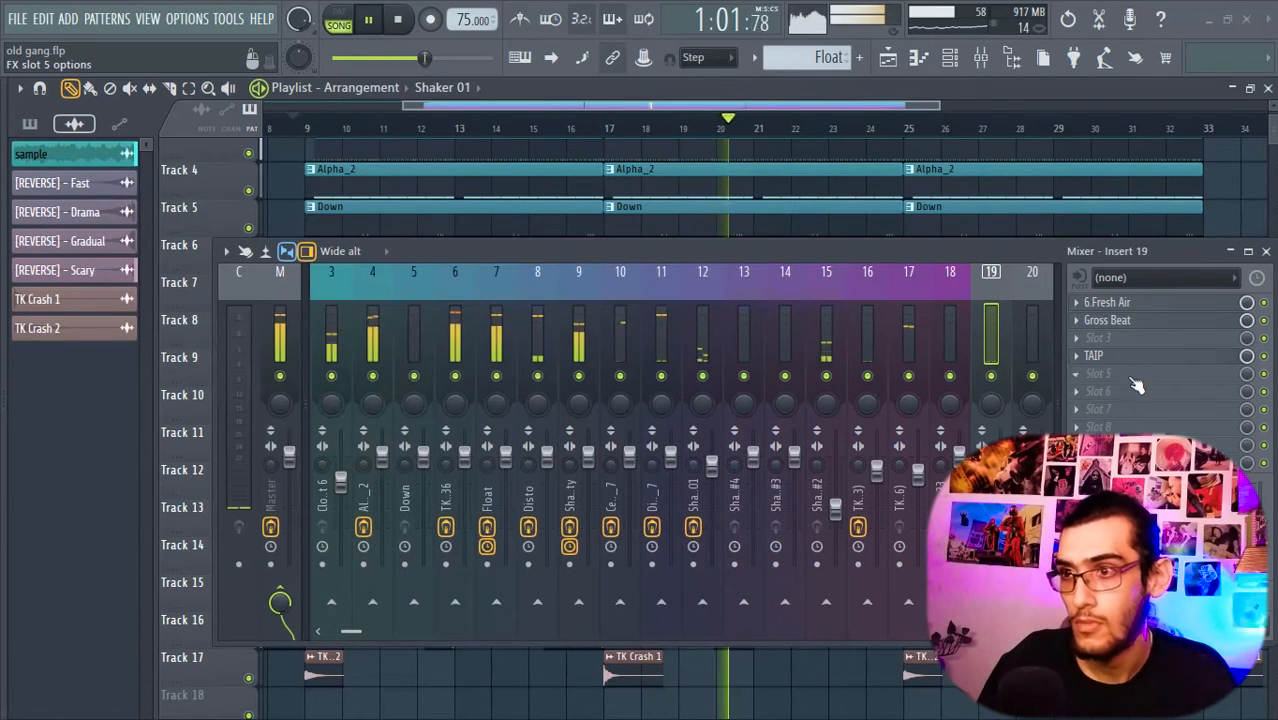
# Step: Load TAIP in slot 2 of Insert 20 with Drive at 6.2 dB and lower the insert's volume to 80%
pyautogui.click(1044, 344)
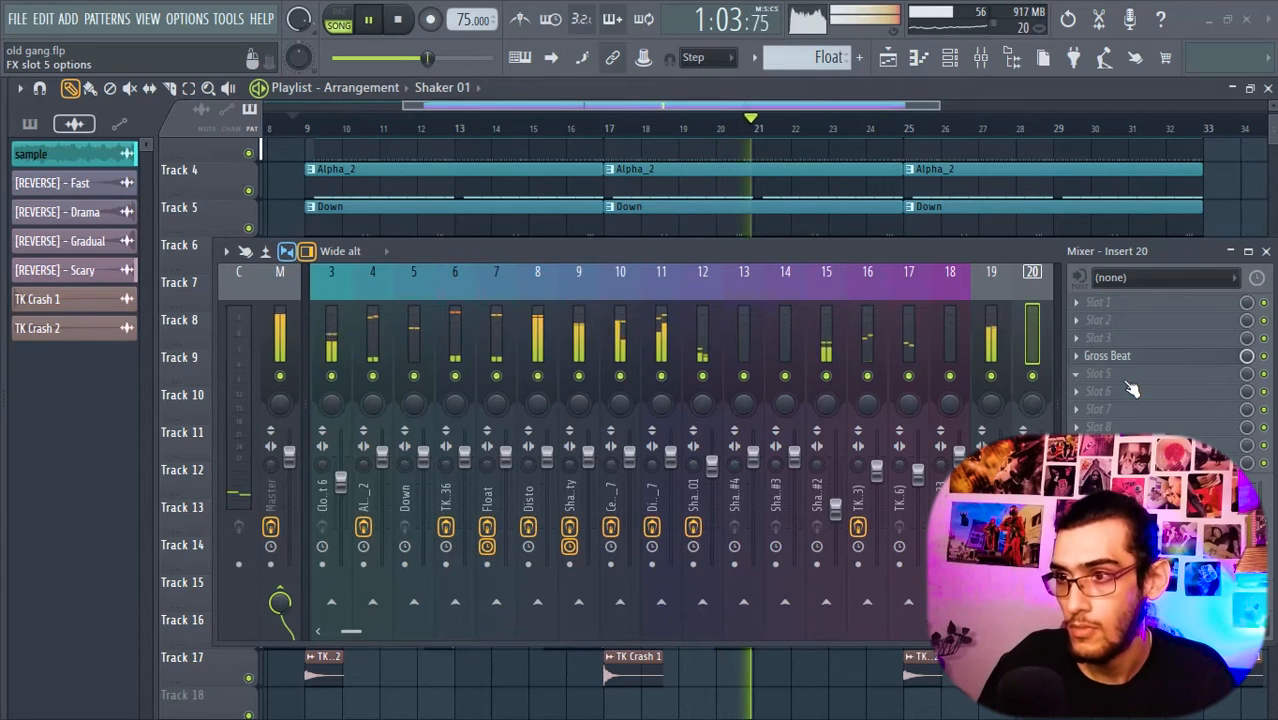
pyautogui.click(1130, 327)
pyautogui.click(810, 630)
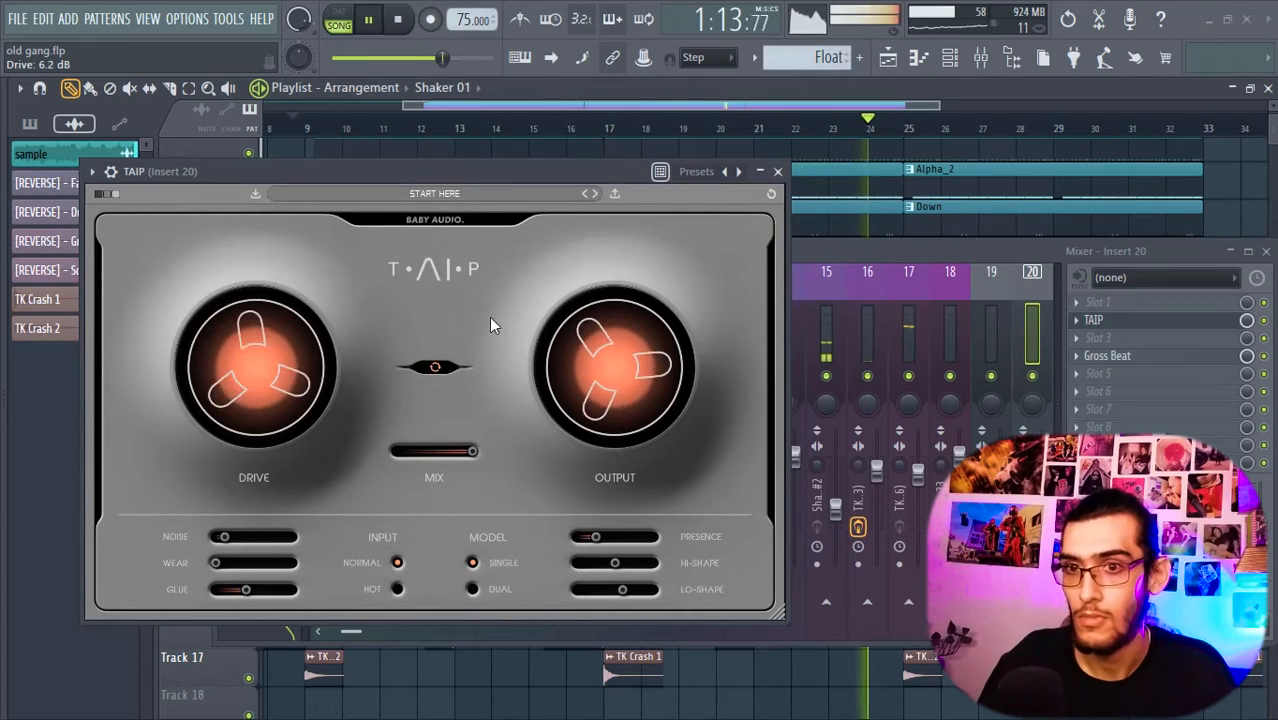
pyautogui.click(778, 172)
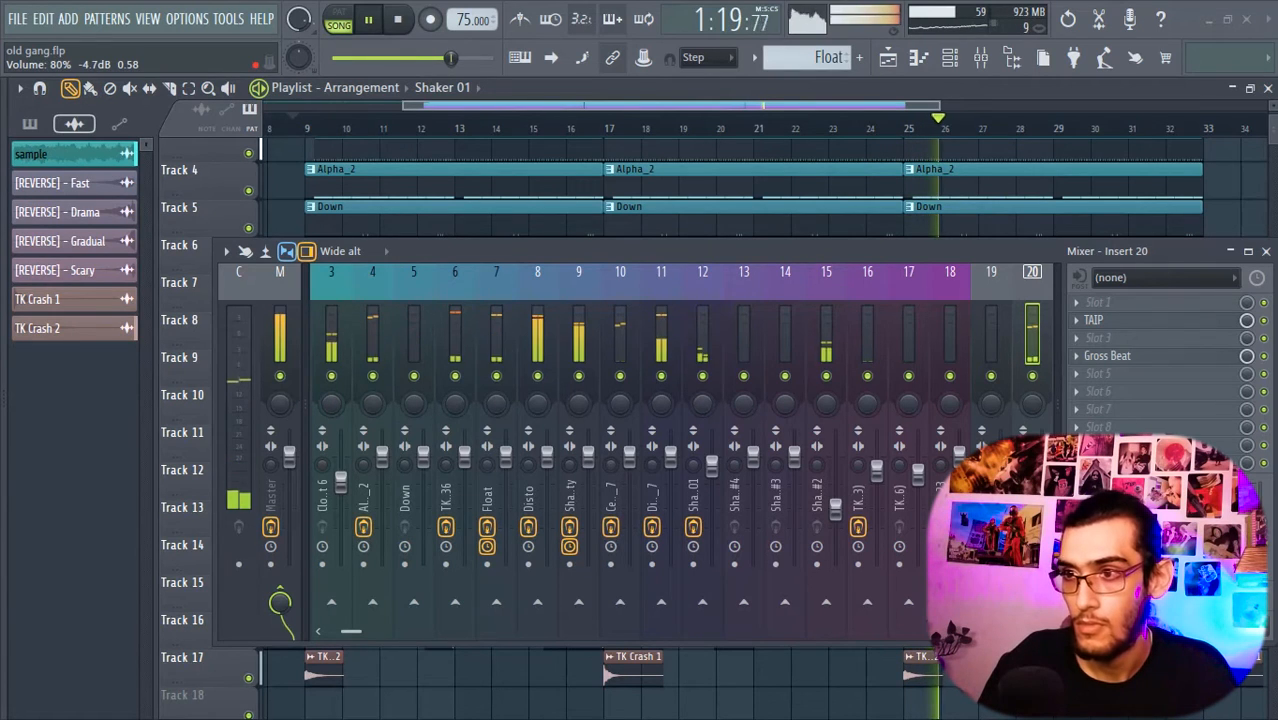
pyautogui.click(1265, 251)
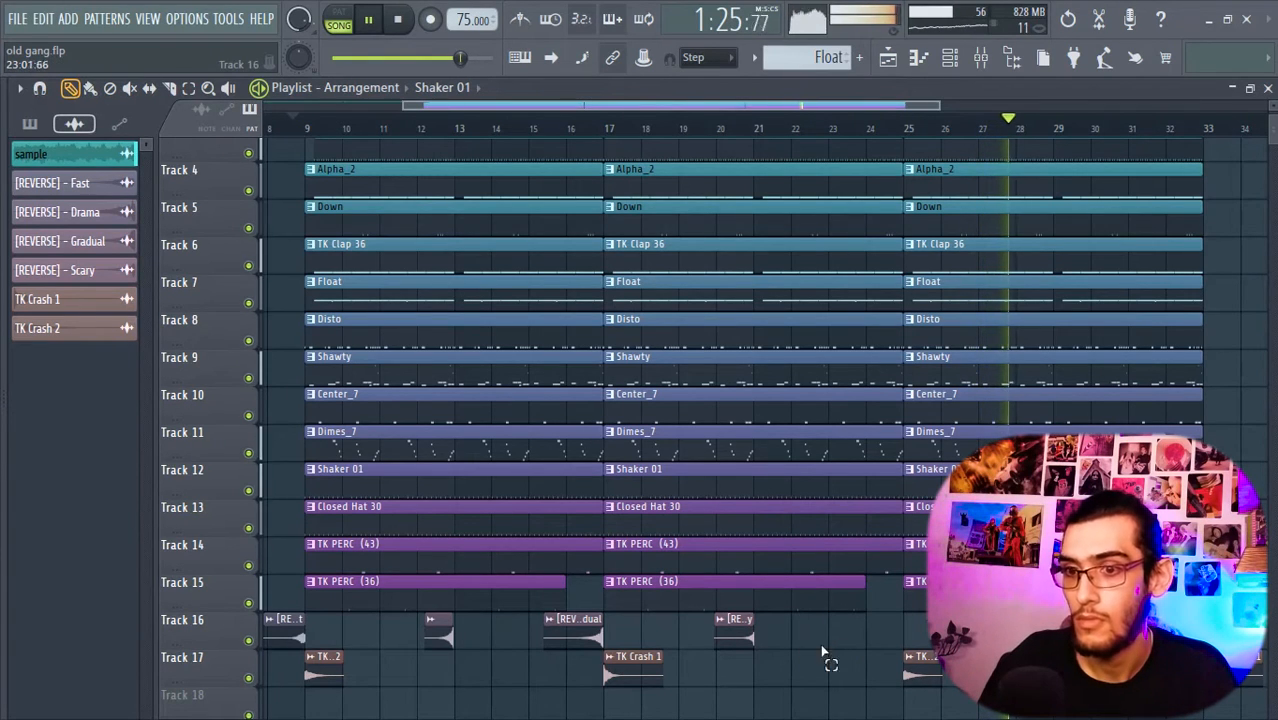
# Step: Copy the reverse clips on Track 16 so the copies lead into bars 25, 29 and 33, and check their ends
pyautogui.keyDown('ctrl'); pyautogui.moveTo(828, 647); pyautogui.dragTo(264, 640); pyautogui.keyUp('ctrl')
pyautogui.keyDown('ctrl'); pyautogui.click(772, 630); pyautogui.keyUp('ctrl')
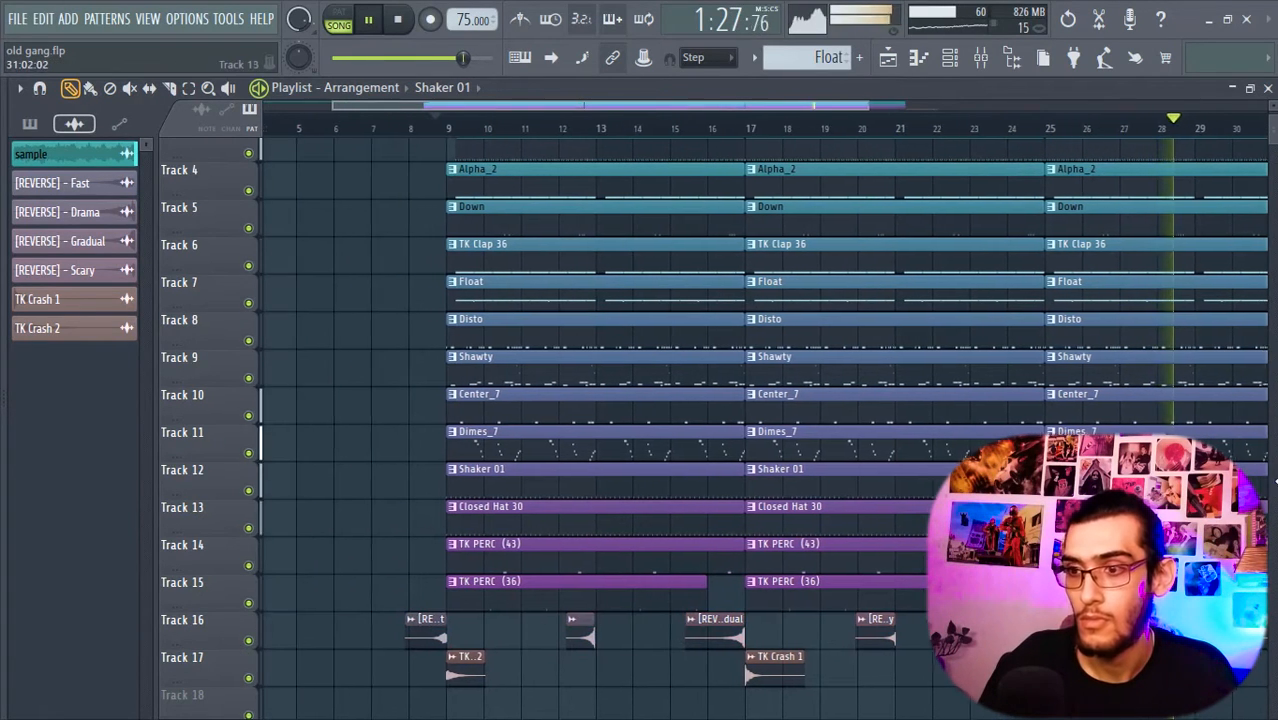
pyautogui.keyDown('shift'); pyautogui.moveTo(1276, 482); pyautogui.dragTo(859, 526); pyautogui.keyUp('shift')
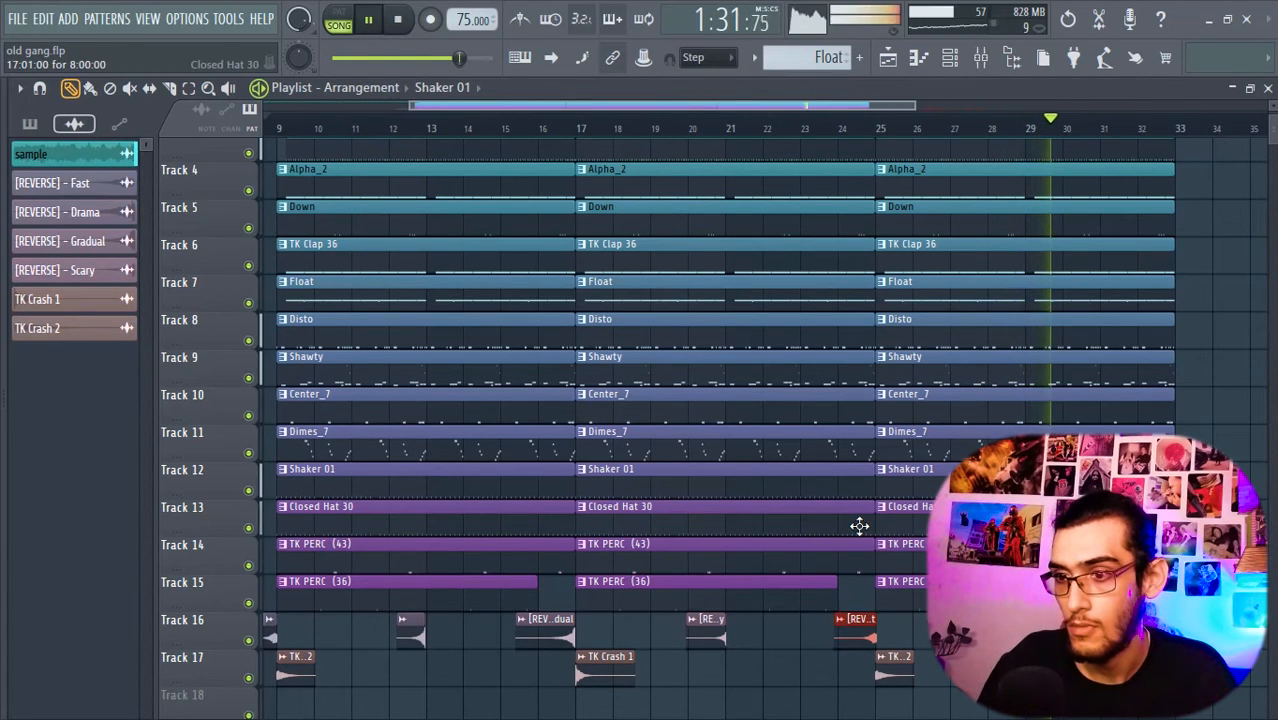
pyautogui.scroll(8, 887, 633)
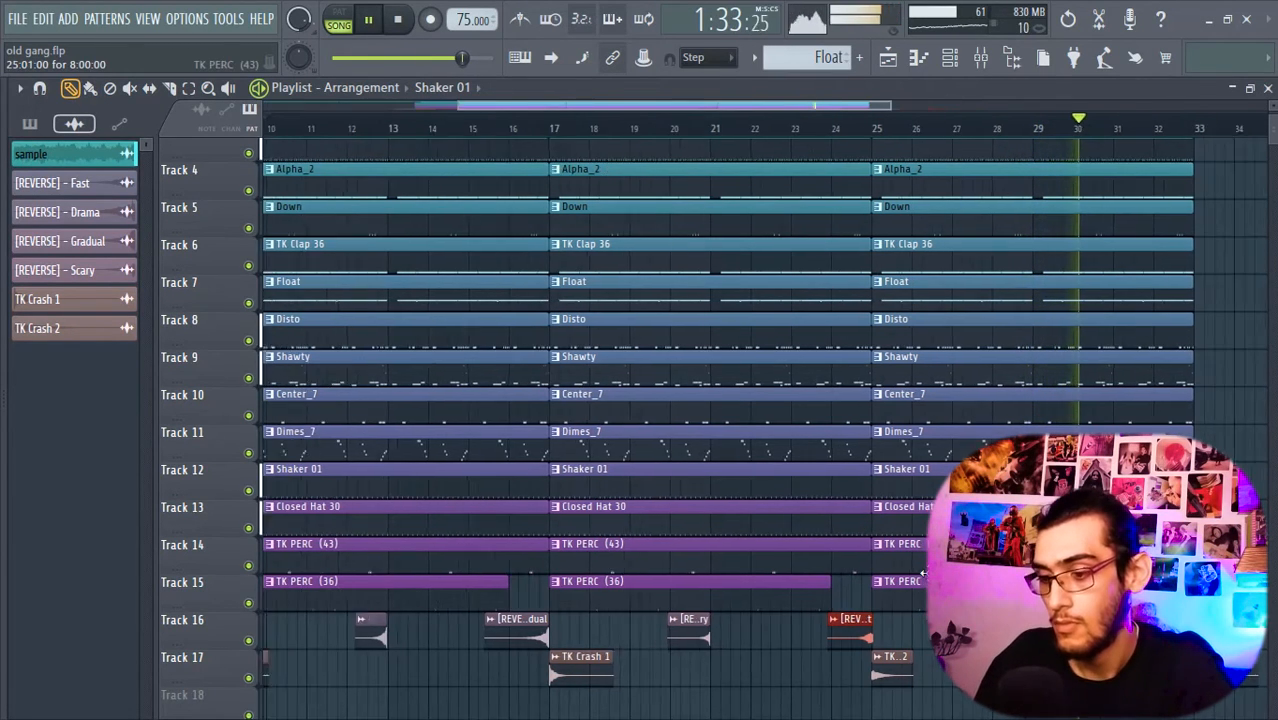
pyautogui.rightClick(862, 634)
pyautogui.scroll(-8, 862, 634)
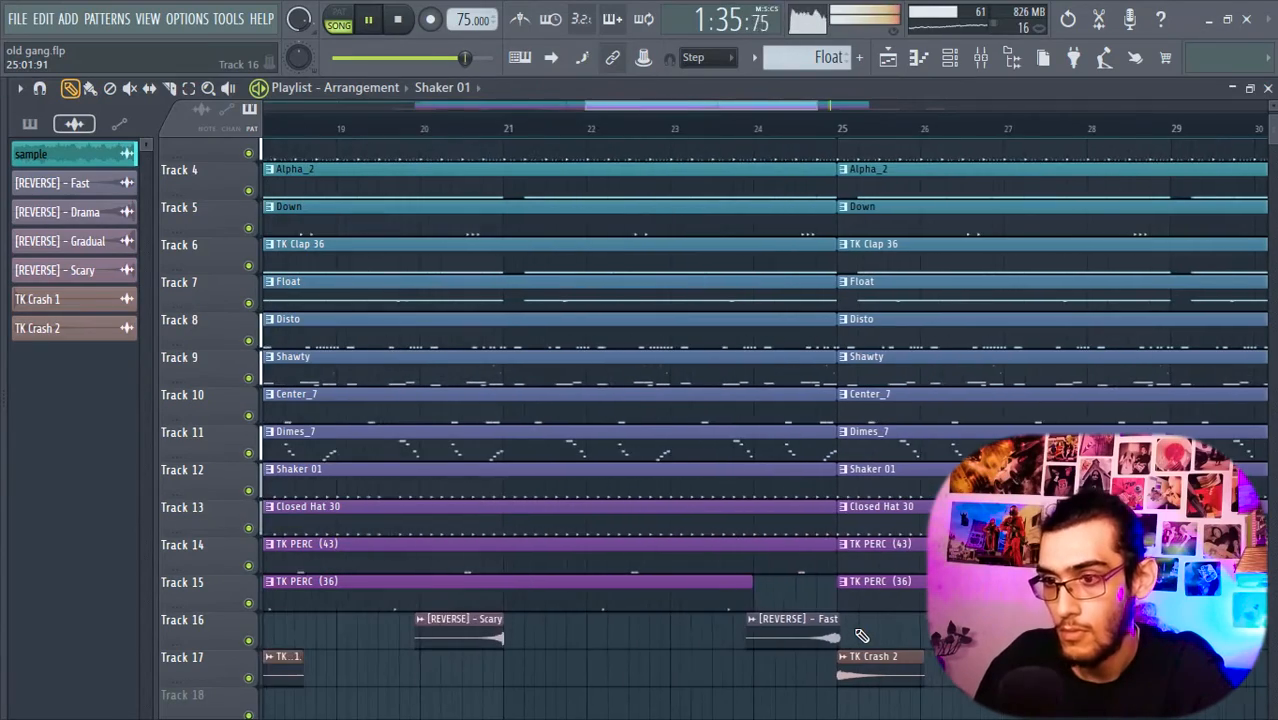
pyautogui.scroll(-5, 787, 628)
pyautogui.scroll(6, 930, 633)
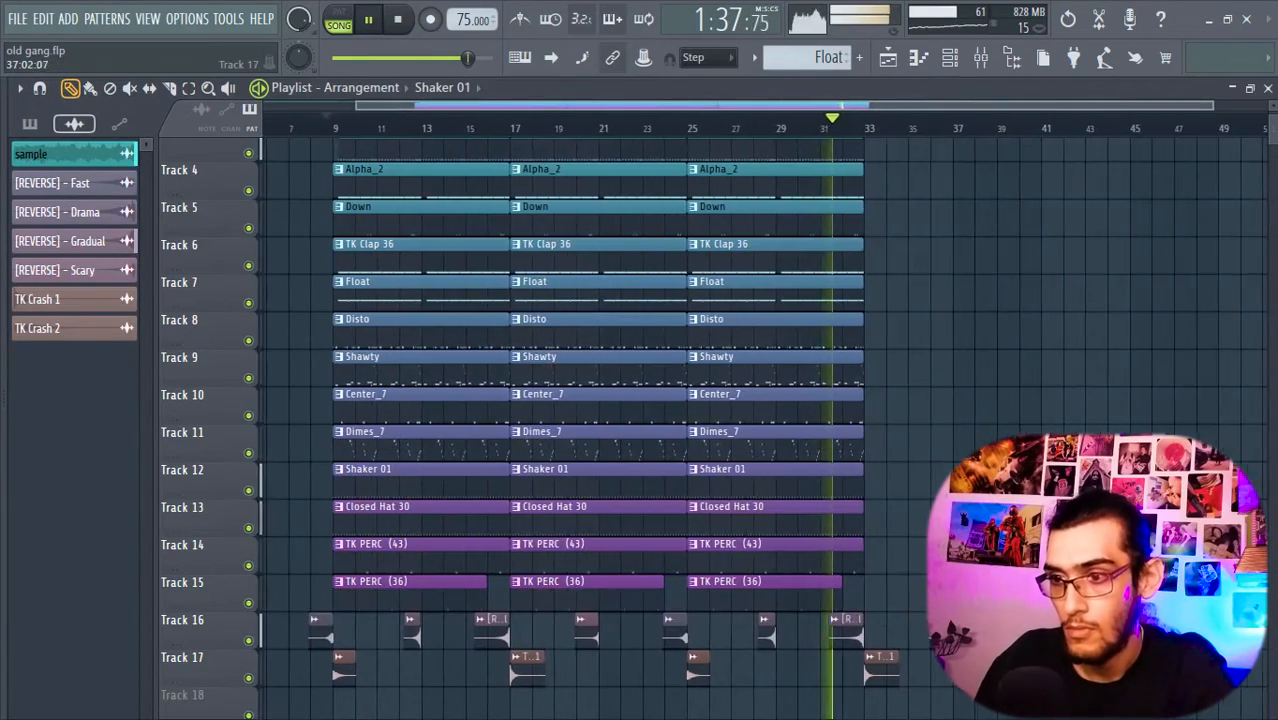
pyautogui.rightClick(916, 633)
pyautogui.scroll(5, 645, 597)
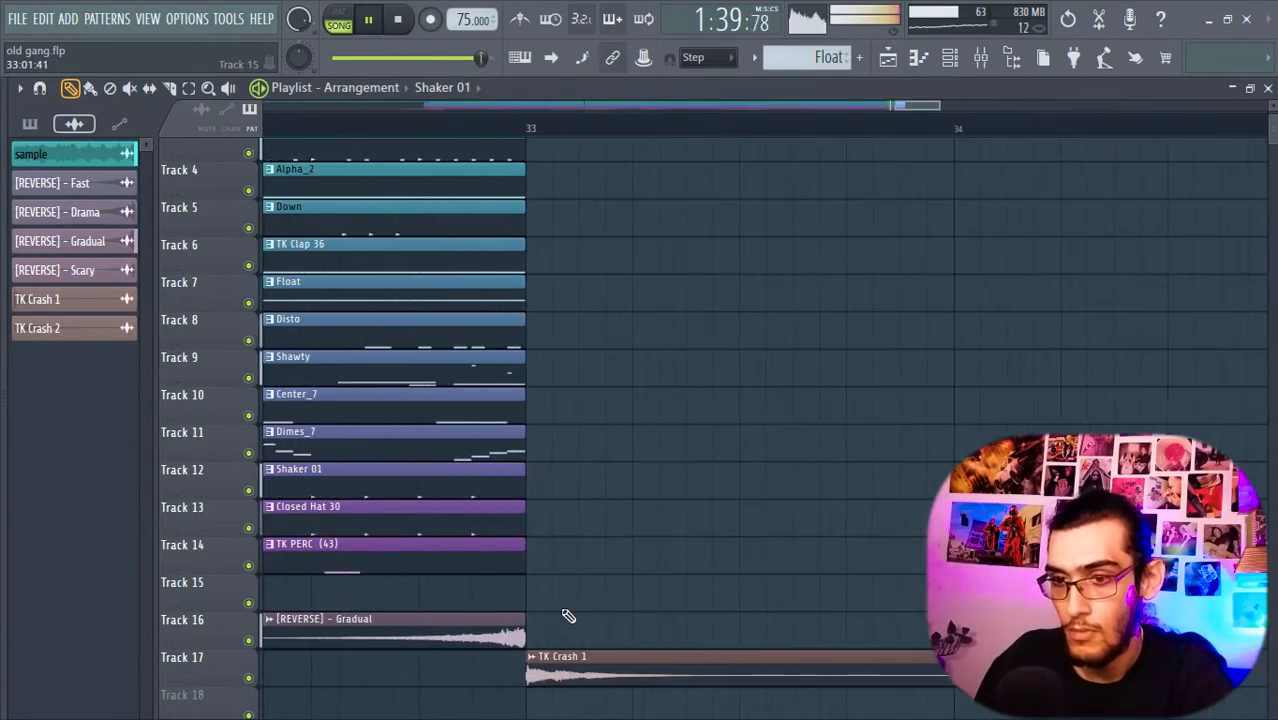